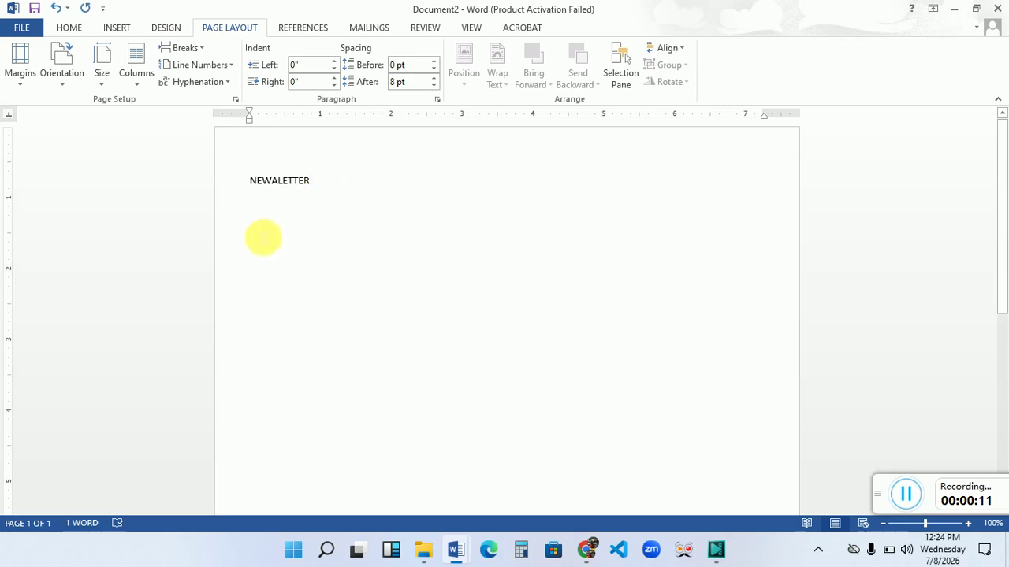
Correct the heading's spelling to "NEWSLETTER" and leave an empty line below it.
left_click(278, 180)
key("BackSpace")
type("S")
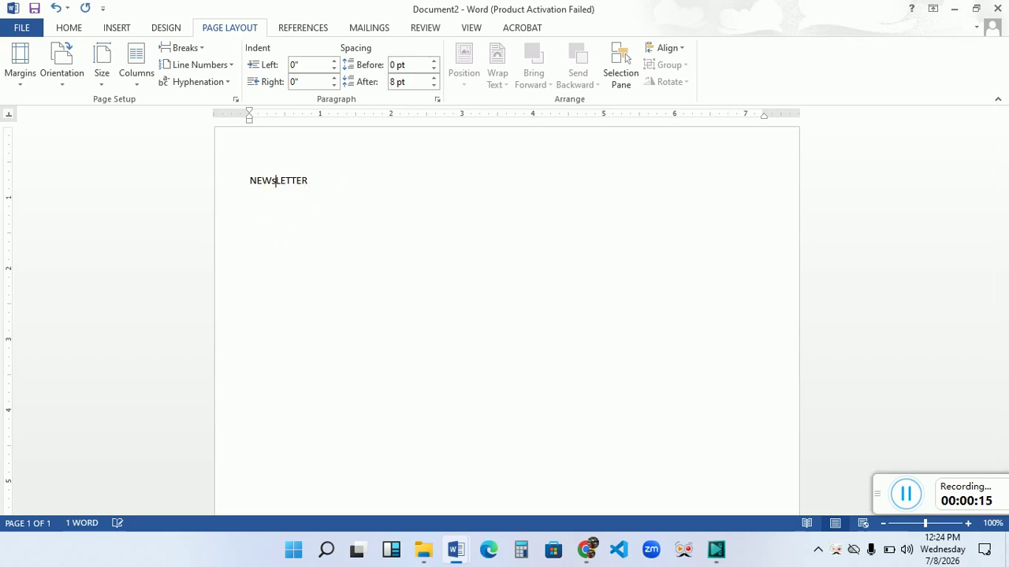
left_click_drag(312, 183, 279, 182)
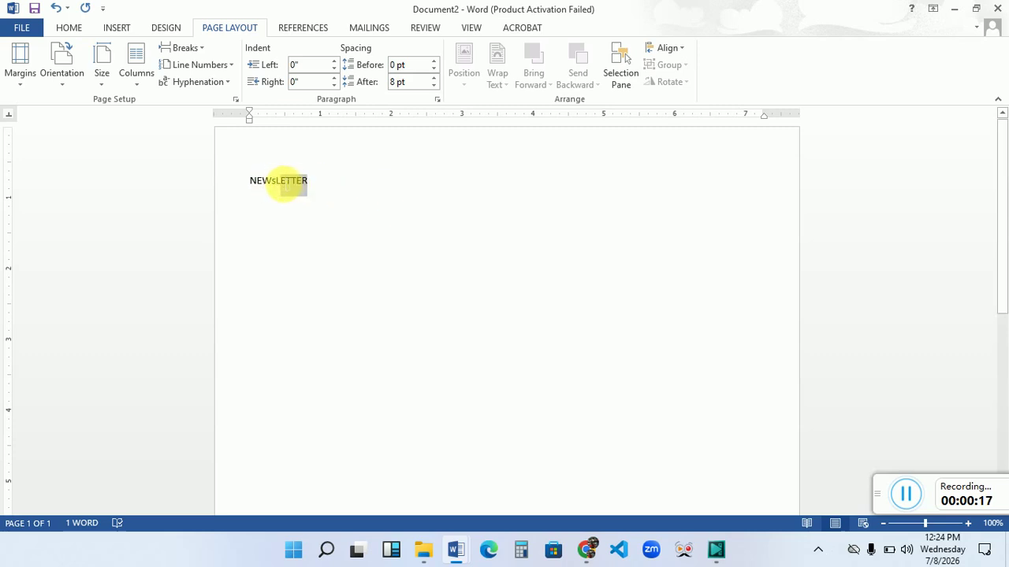
left_click(281, 181)
key("BackSpace")
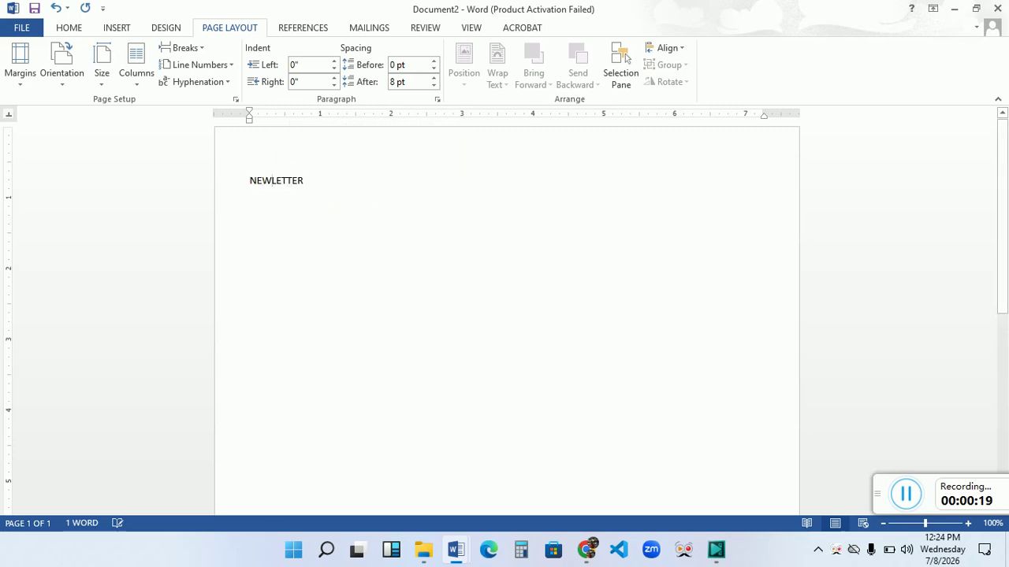
left_click(274, 180)
type("S")
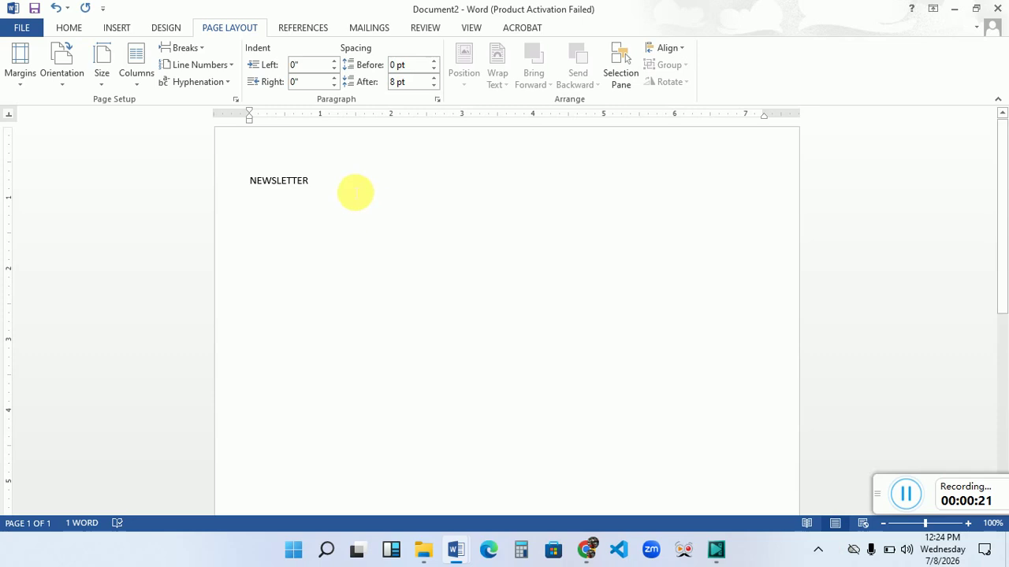
left_click(331, 182)
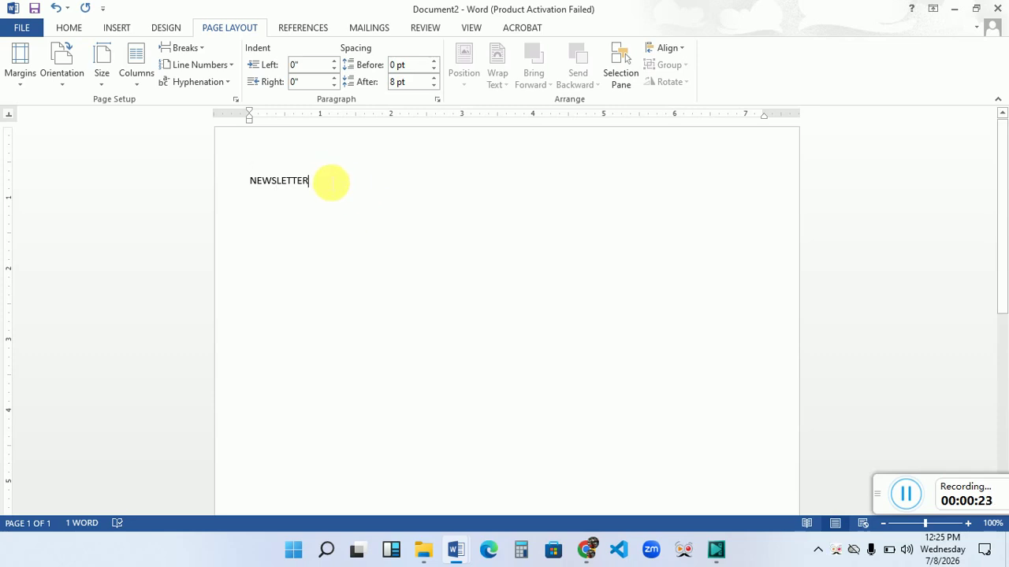
key("Return")
key("Return")
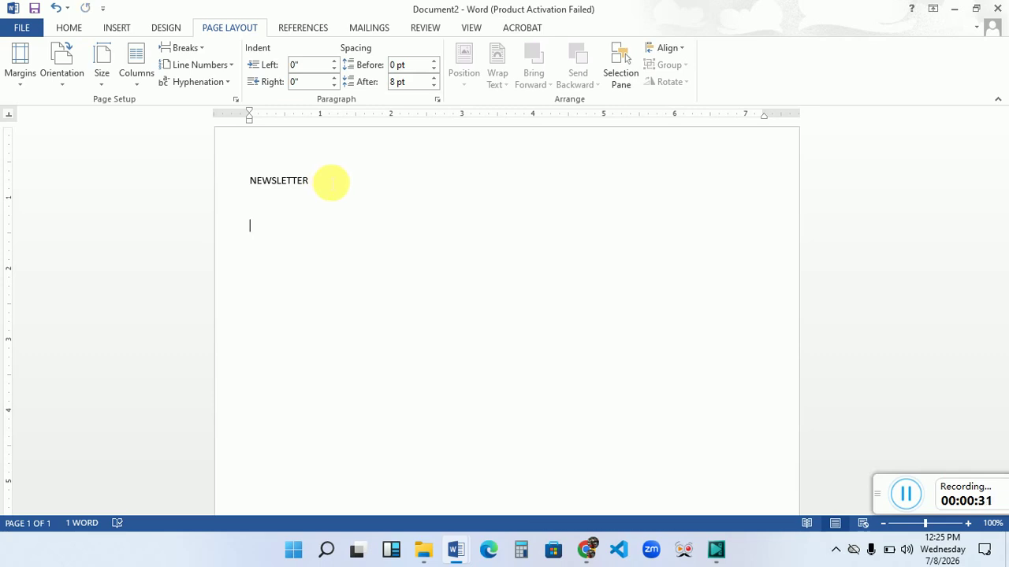
type("Un")
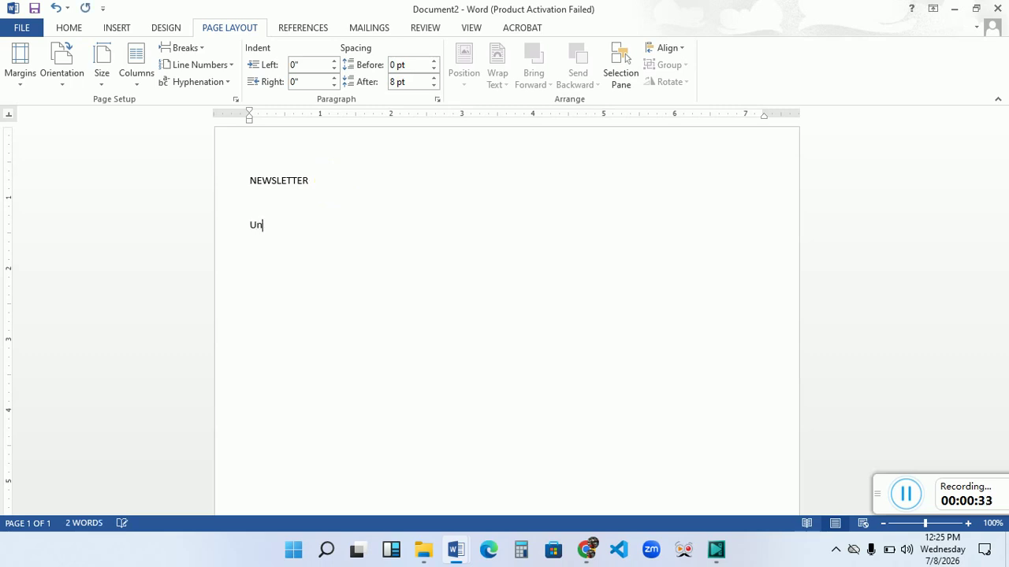
type("derstwsnding the S")
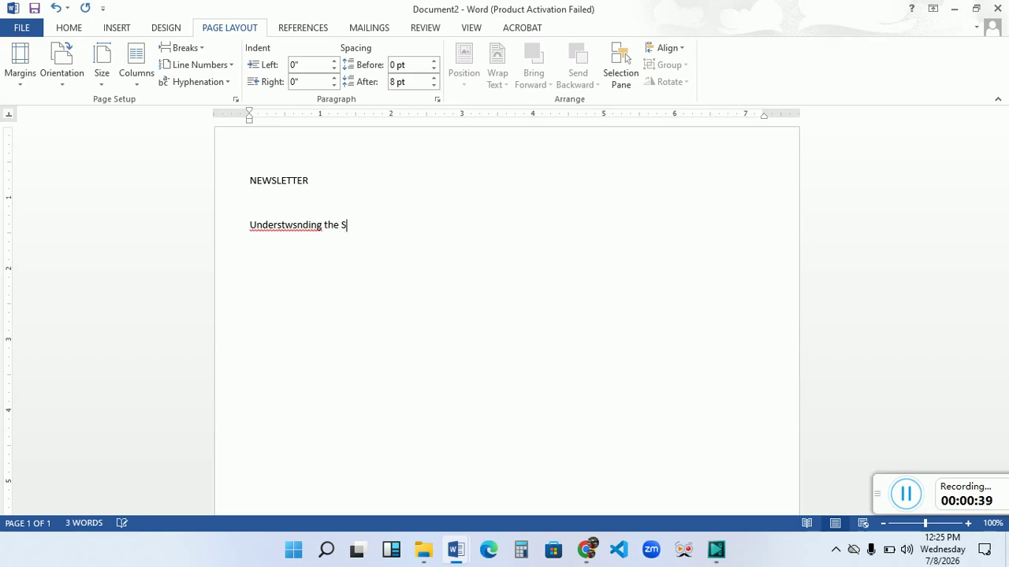
type("ynp")
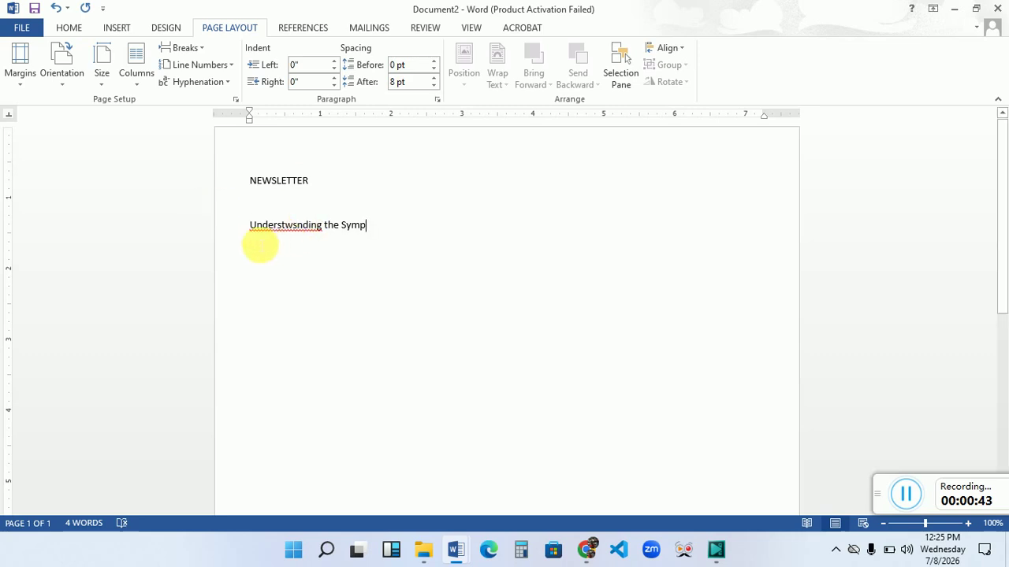
left_click_drag(252, 236, 399, 250)
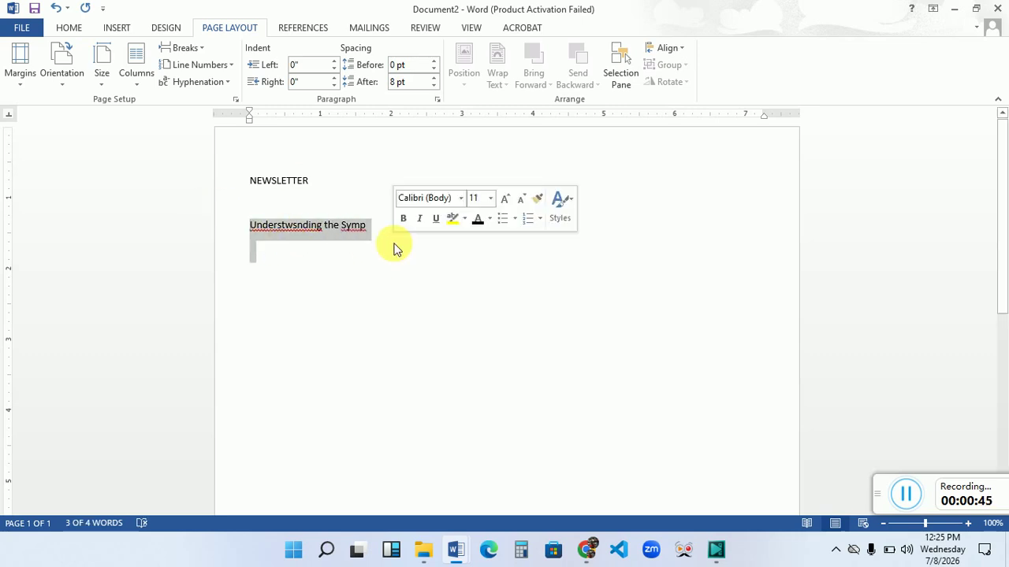
Write "The Women Menstrual Cycle" and "Understanding the Symptoms" on separate lines below the heading.
type("The")
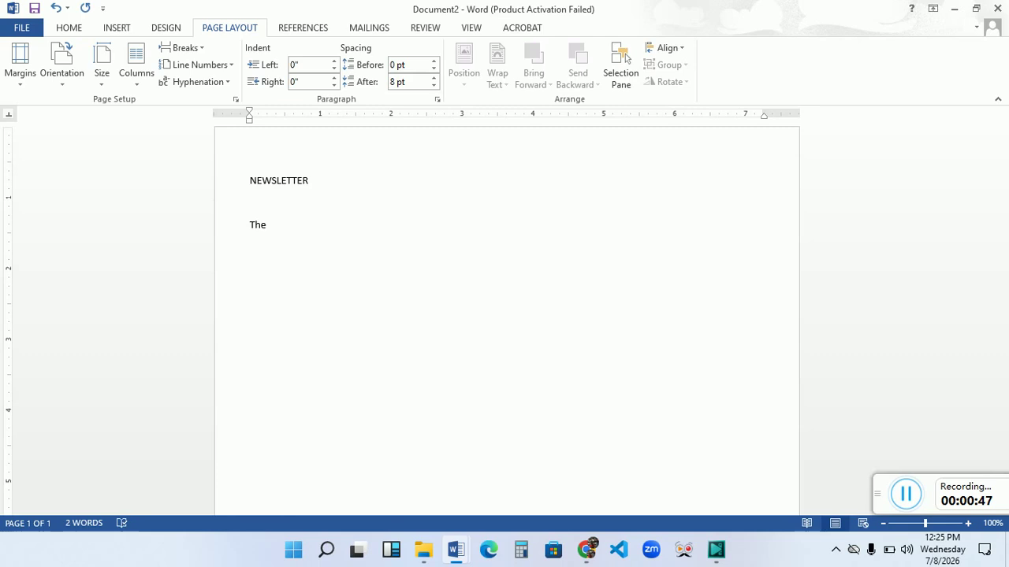
type(" Women Menstrua")
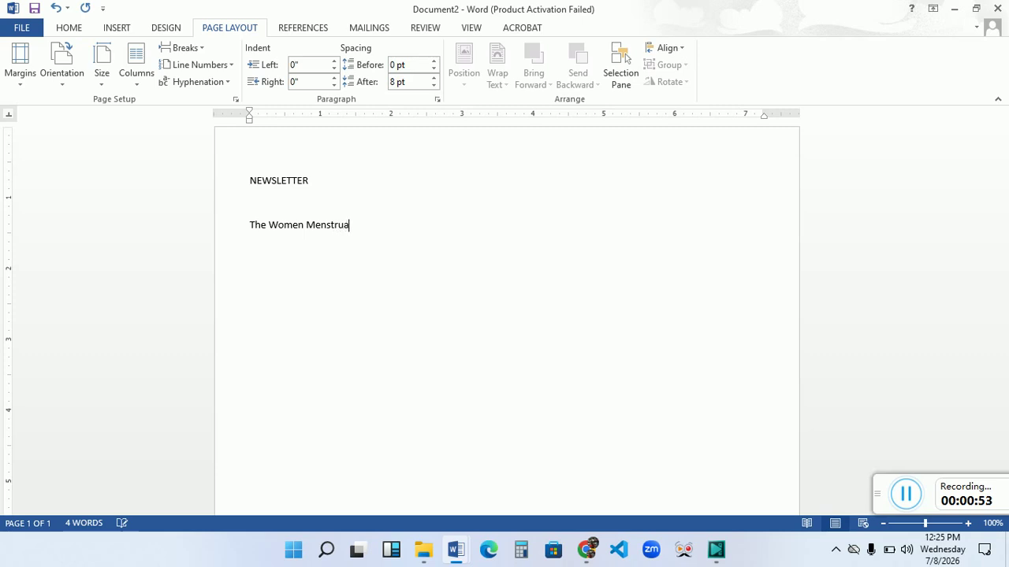
type("l Cycle")
type("U")
type("nd")
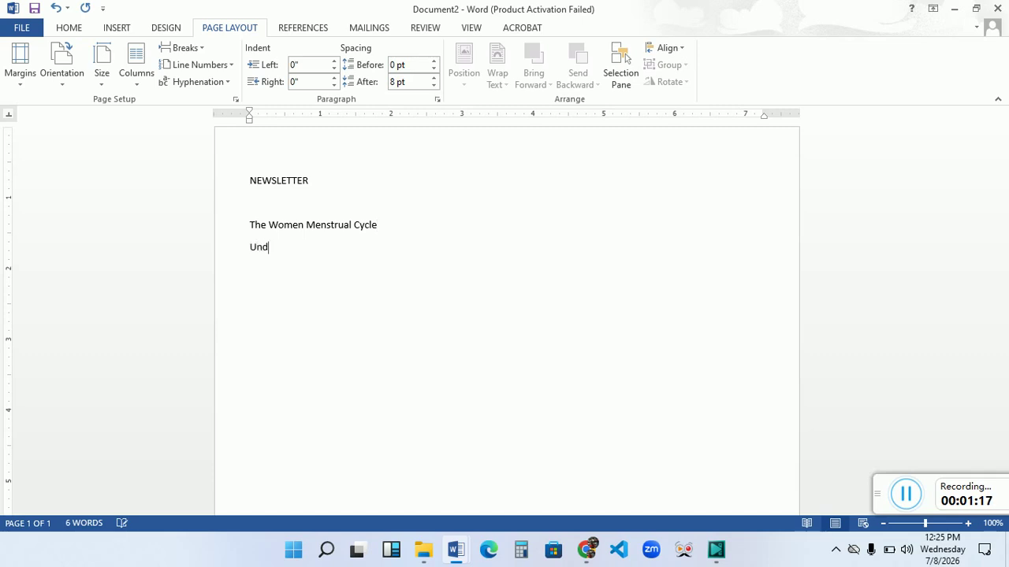
type("erstanding the ")
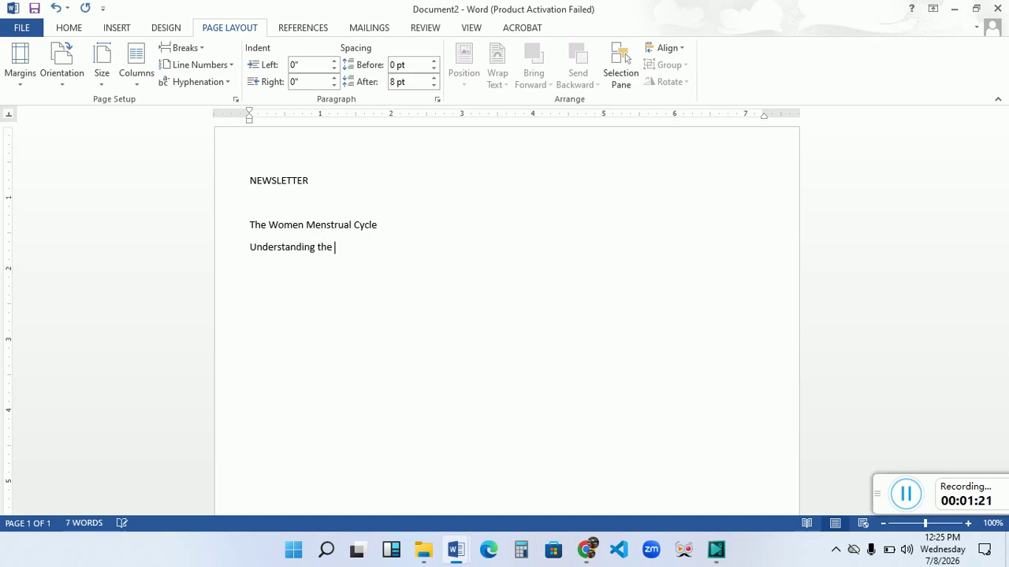
type("Symptoms")
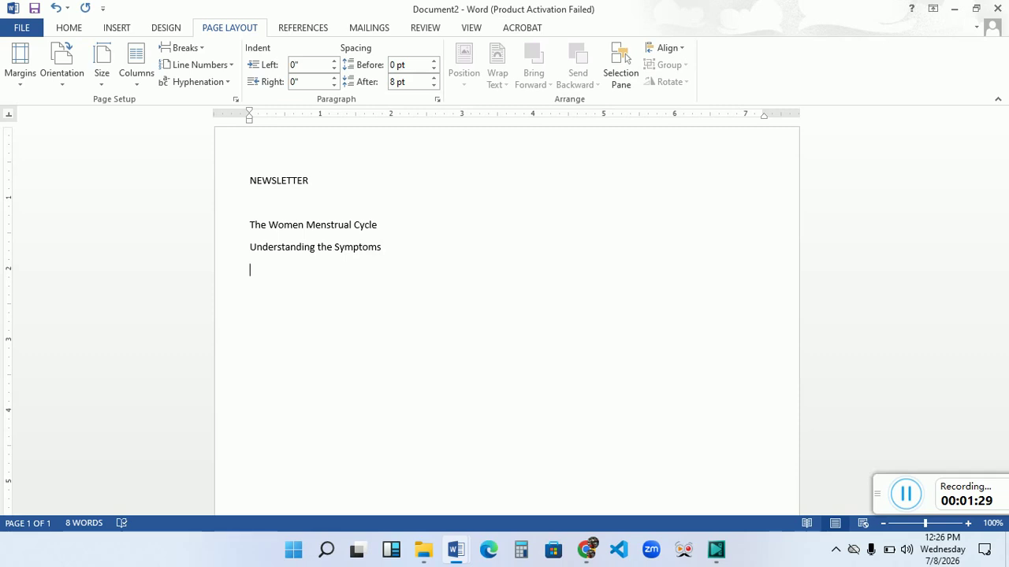
Start a numbered list under "Understanding the Symptoms" with the first item "Ovulation Period".
type("1'")
type(".")
key("BackSpace")
key("BackSpace")
type("Ove")
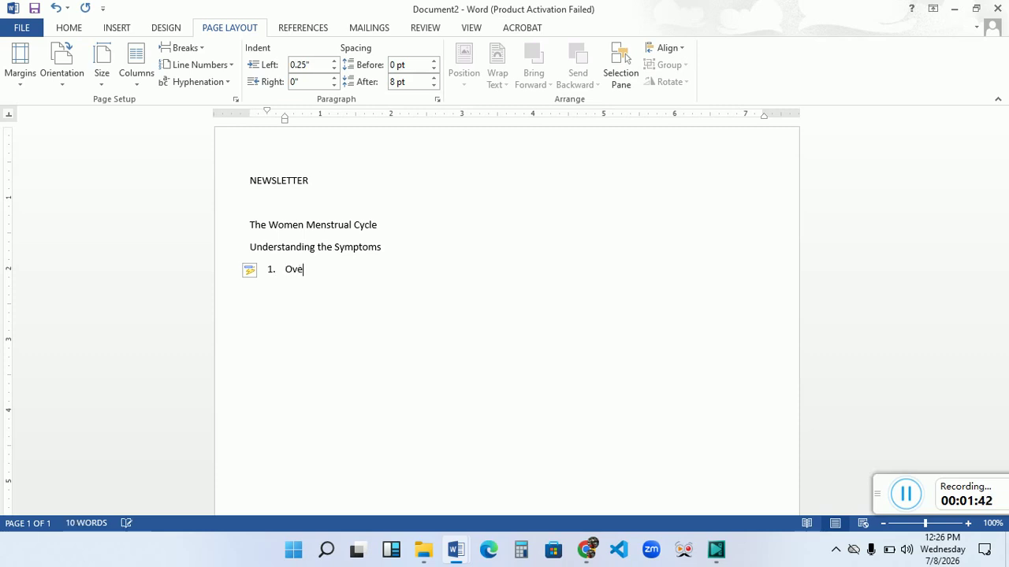
key("BackSpace")
type("ulations")
key("BackSpace")
key("BackSpace")
type("Pereios")
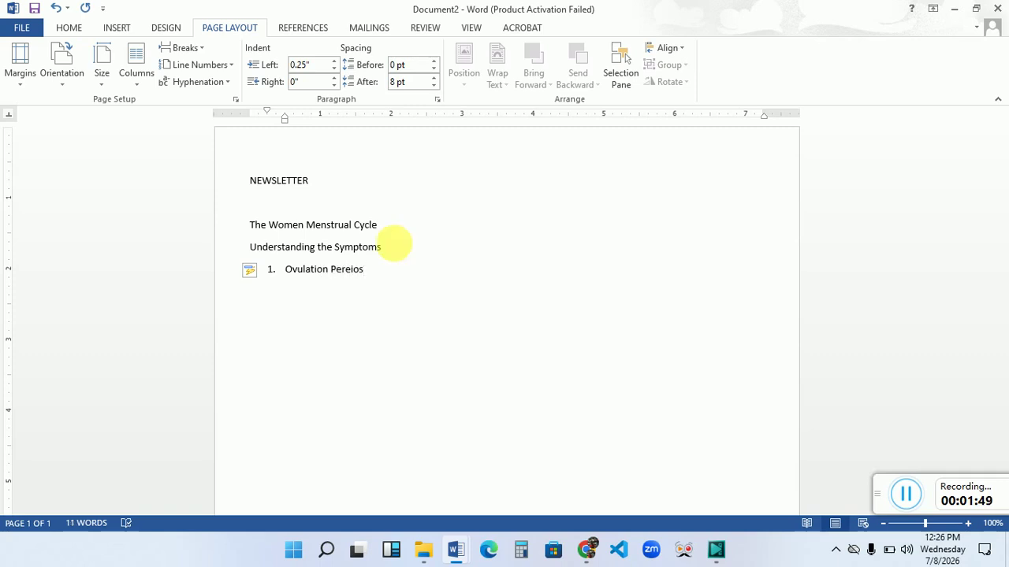
key("BackSpace")
key("BackSpace")
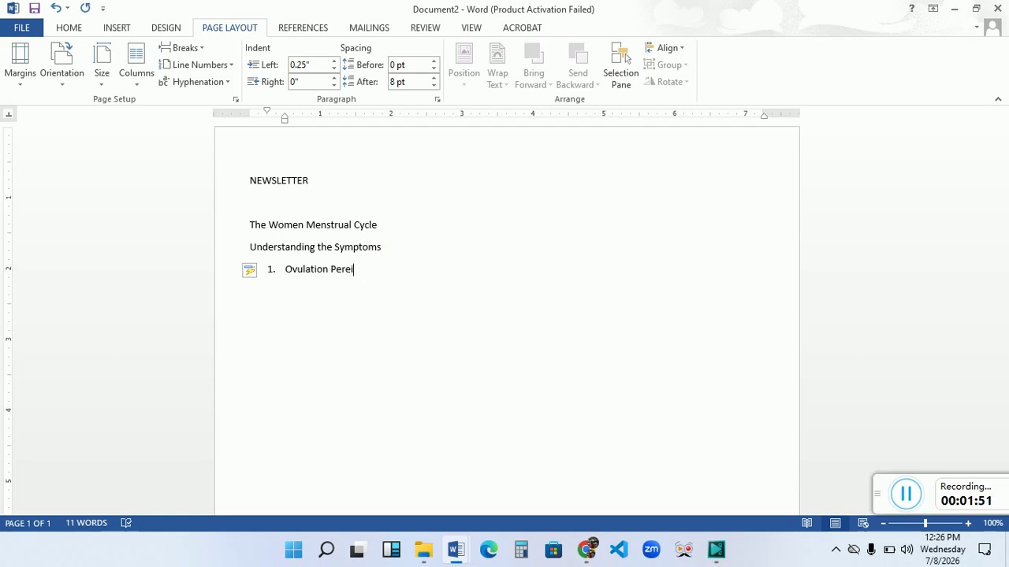
key("BackSpace")
key("BackSpace")
type("iod")
key("Return")
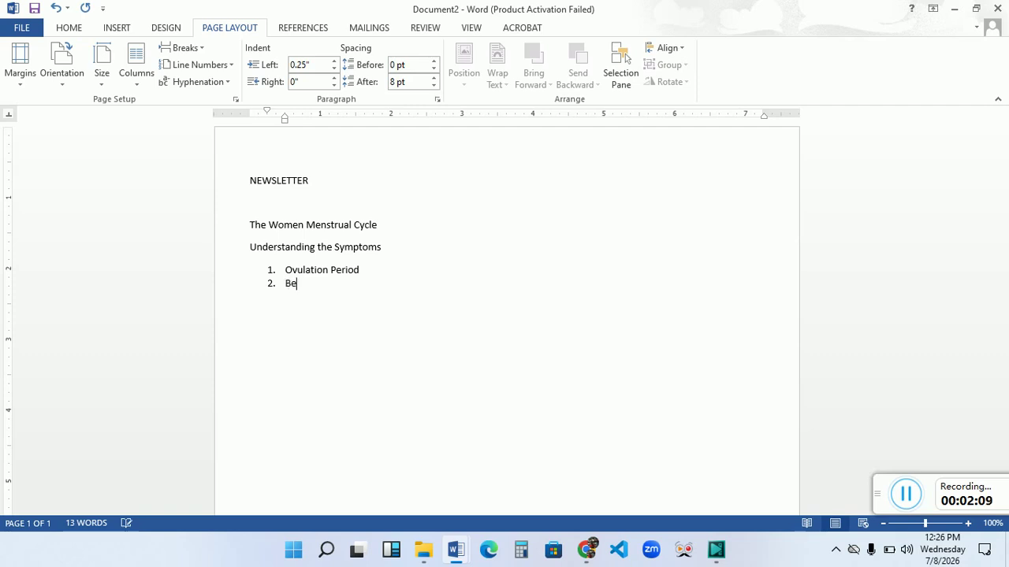
Add the list items "Before Ovulation Periold", "After fOvuloa.tikon Plerfiod" and "During Ovuolation Priod".
type("re Ovulation Periold")
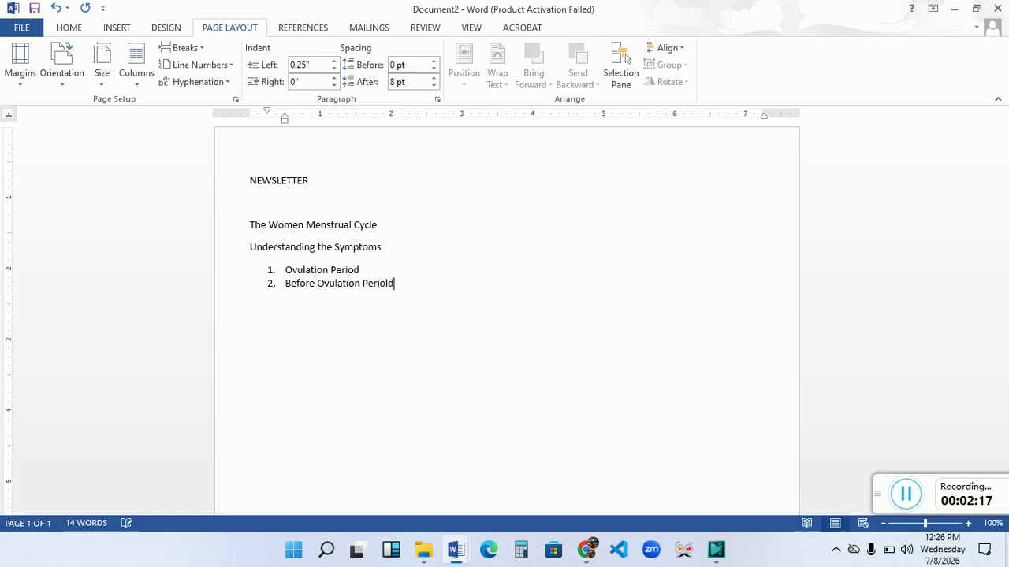
key("Return")
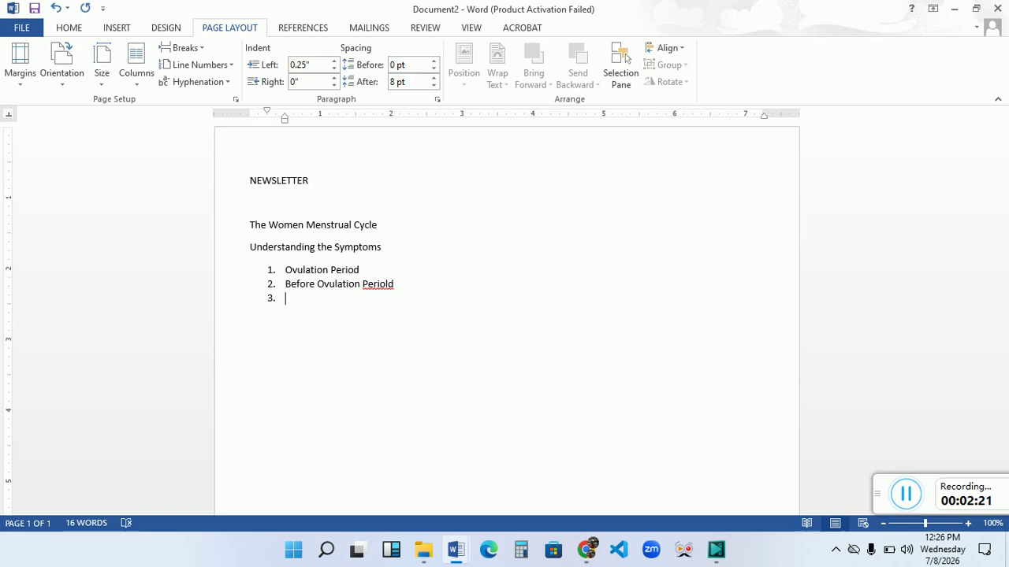
type("After fOvuloa.tikon ")
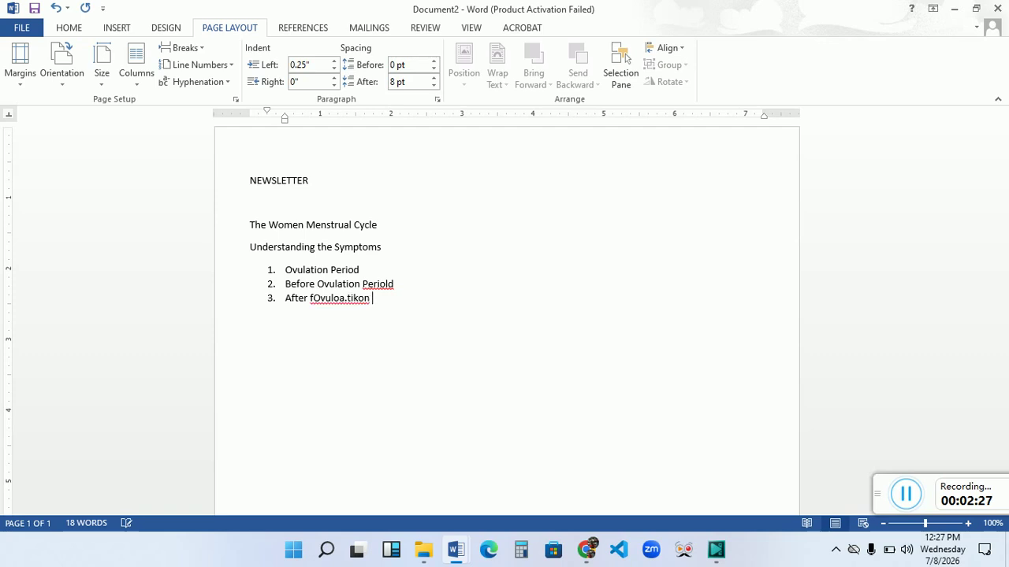
type("Plerfios")
key("BackSpace")
type("d")
key("Return")
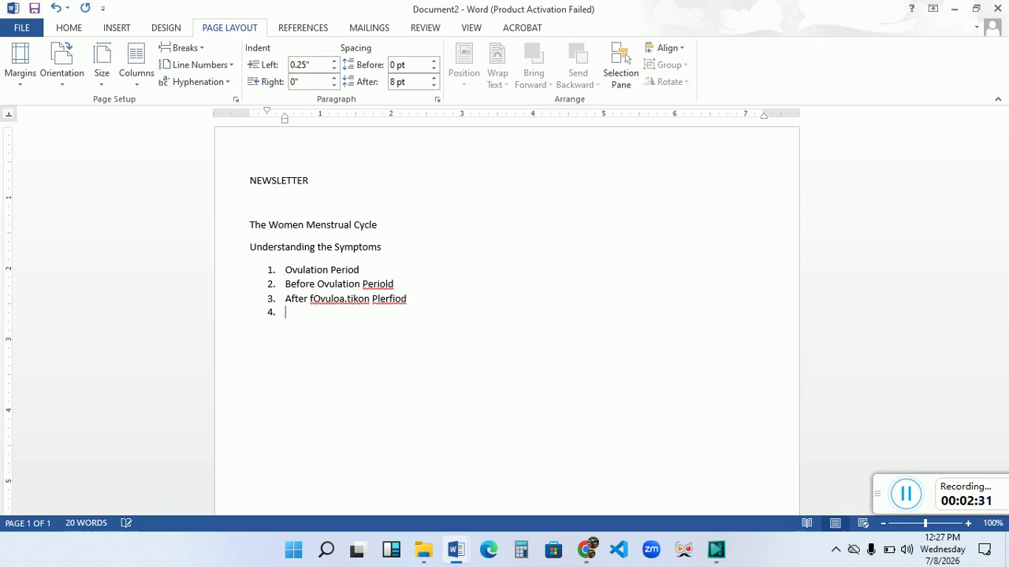
type("During Ovuolation")
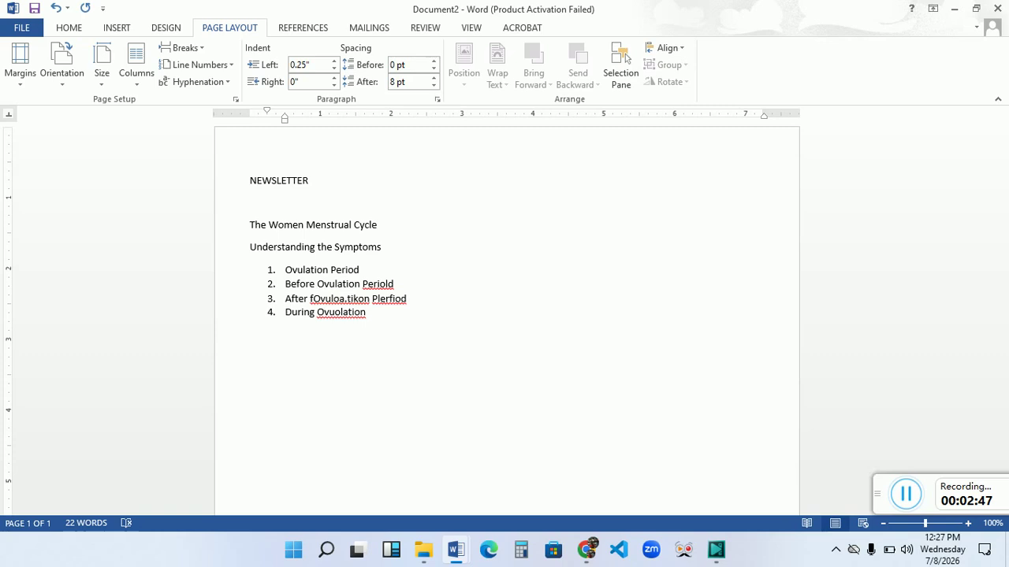
type("Priod")
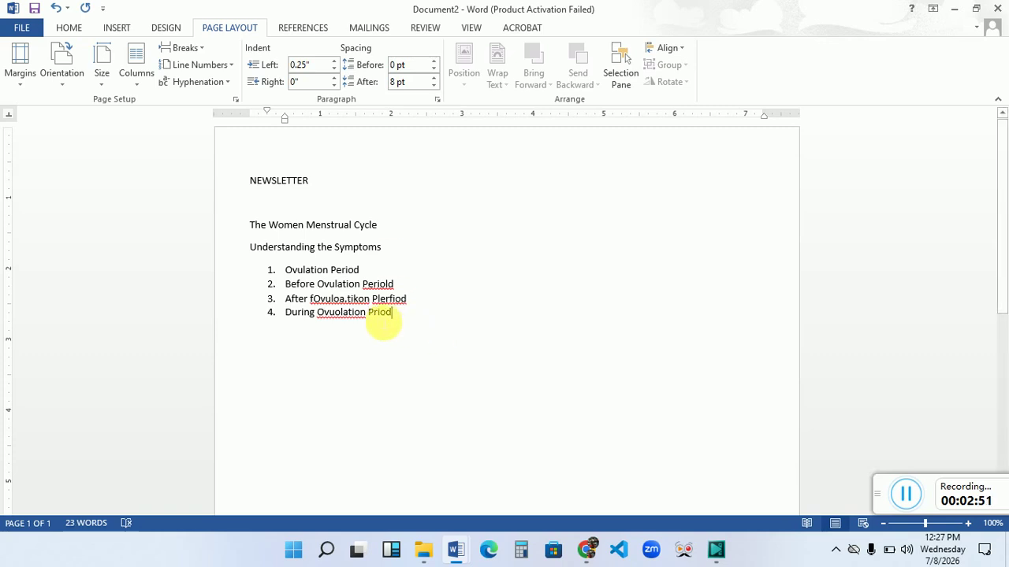
Replace the misspelled last words of list items 2 and 3 with the suggested spelling "Period".
left_click(352, 312)
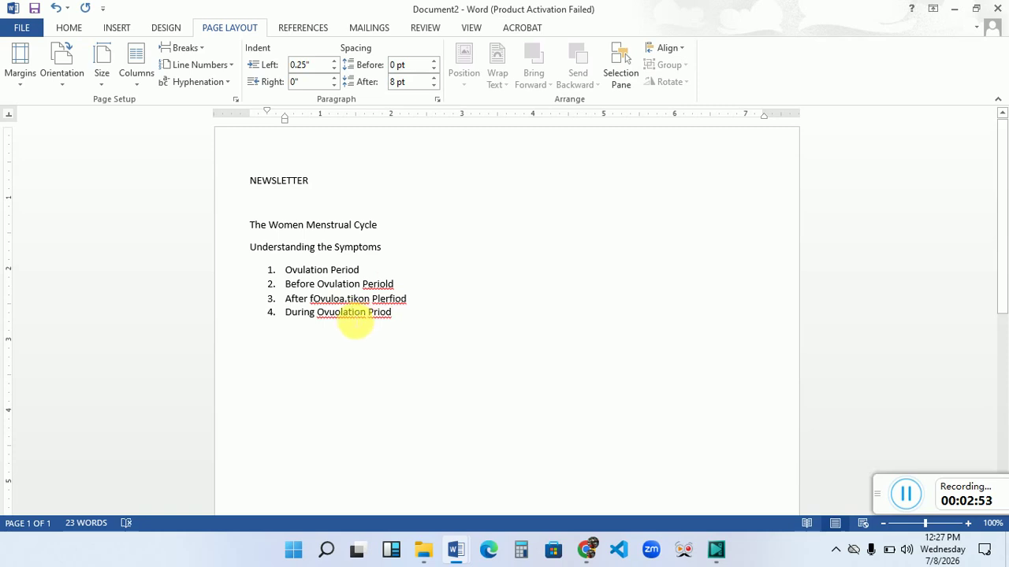
right_click(378, 284)
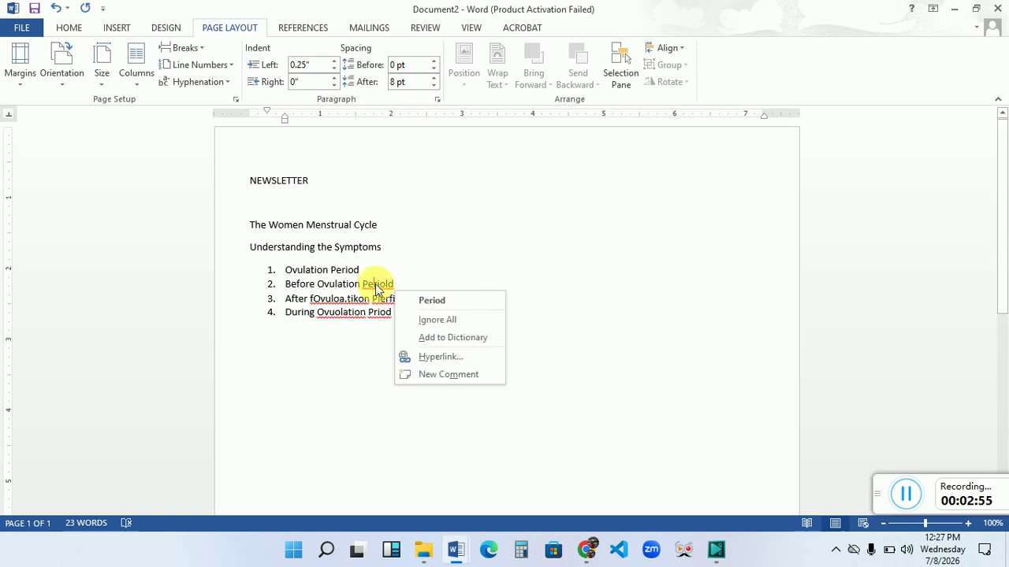
left_click(450, 304)
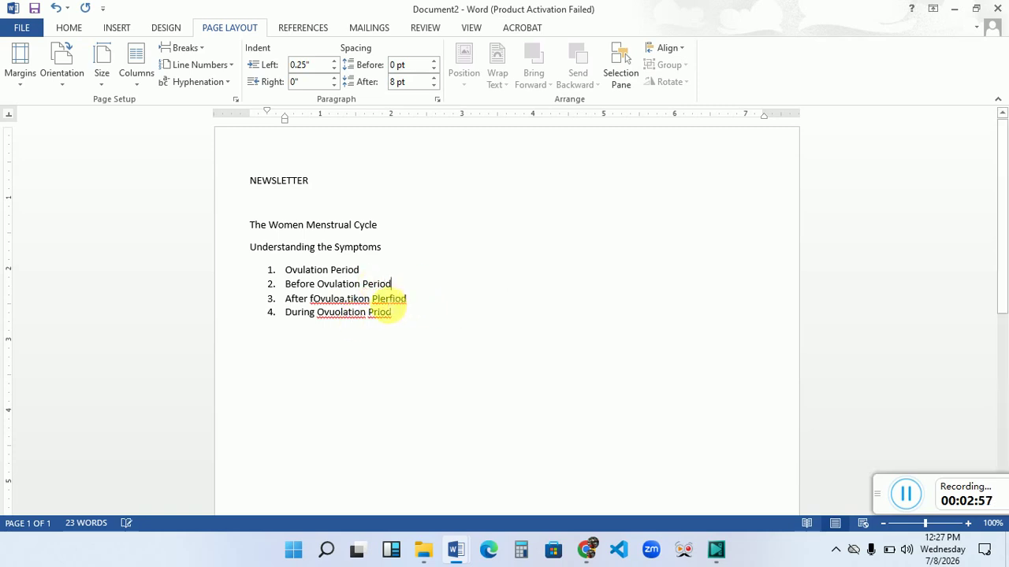
right_click(380, 298)
left_click(443, 315)
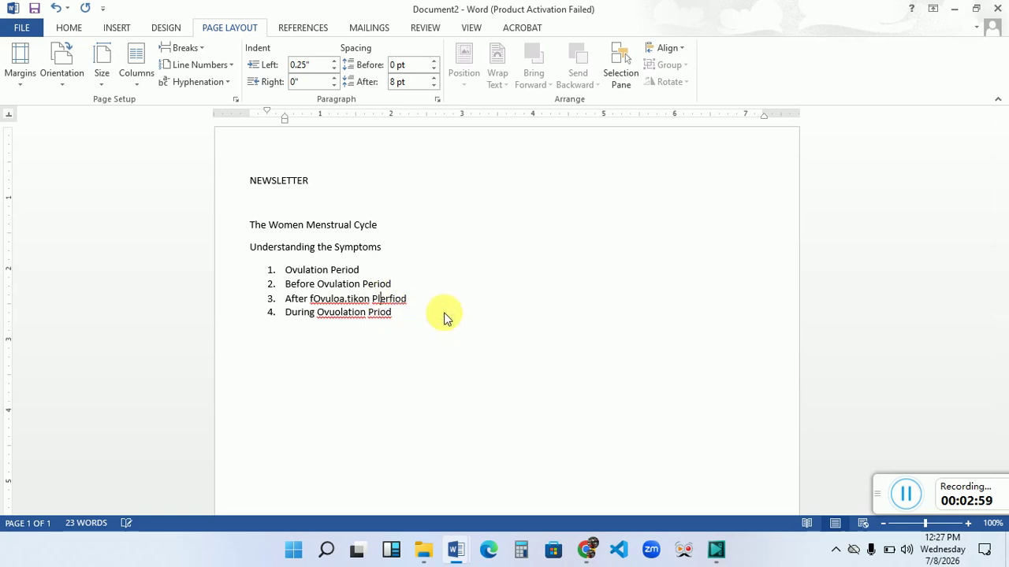
Correct the misspelled middle word of list item 3 so it reads "After Ovulation Period".
right_click(353, 305)
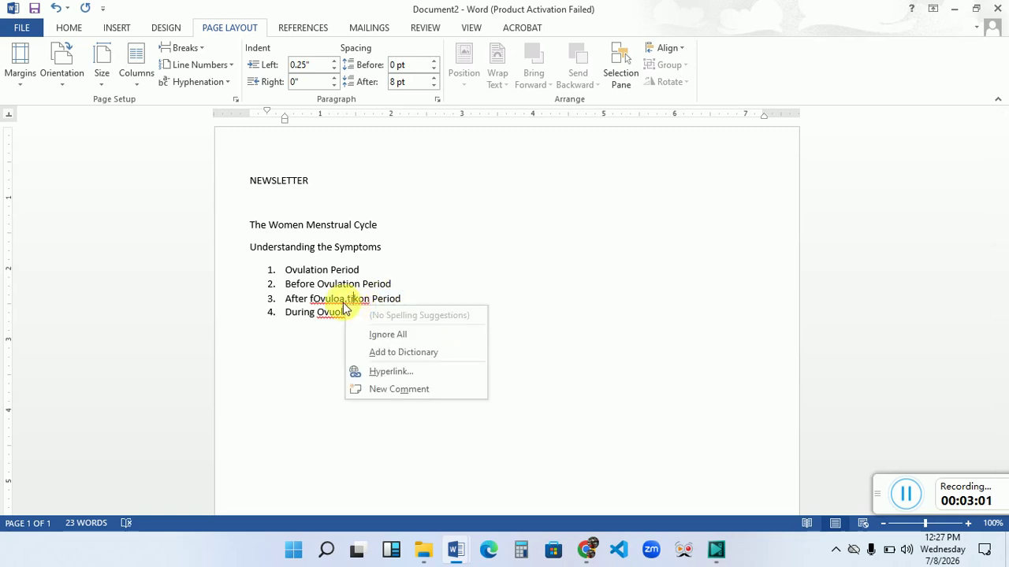
left_click(342, 305)
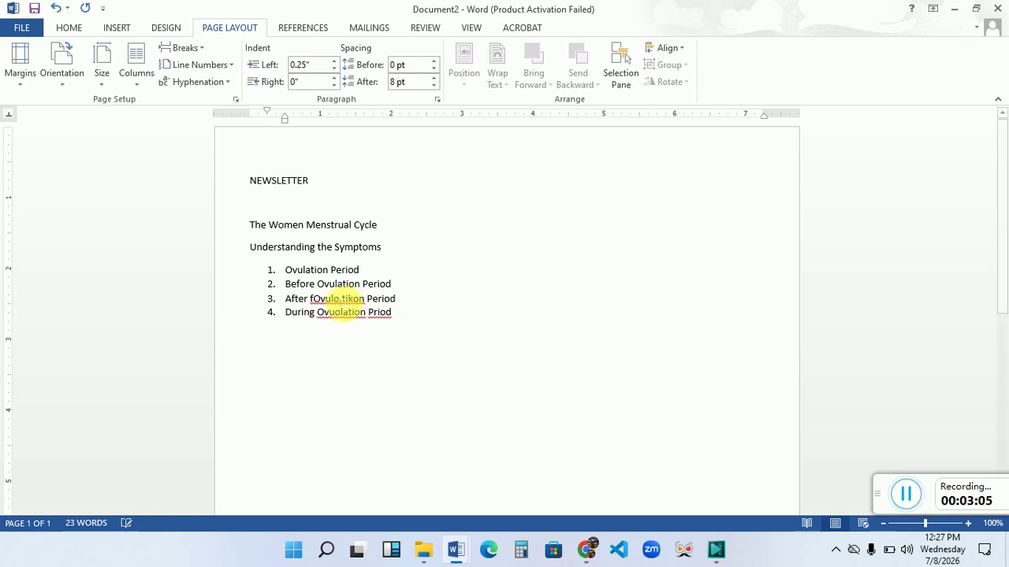
key("BackSpace")
left_click(314, 298)
key("BackSpace")
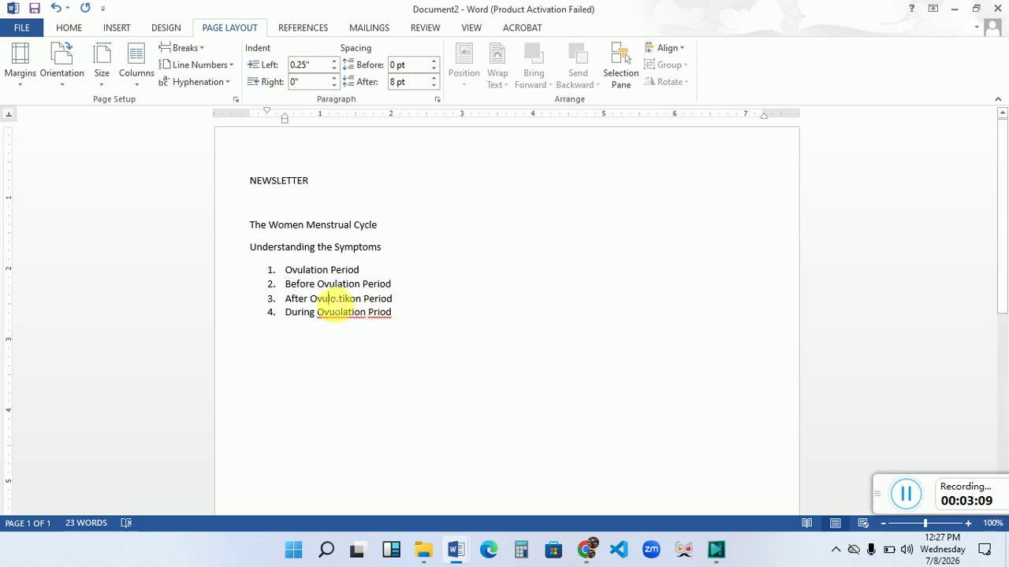
left_click(343, 299)
key("BackSpace")
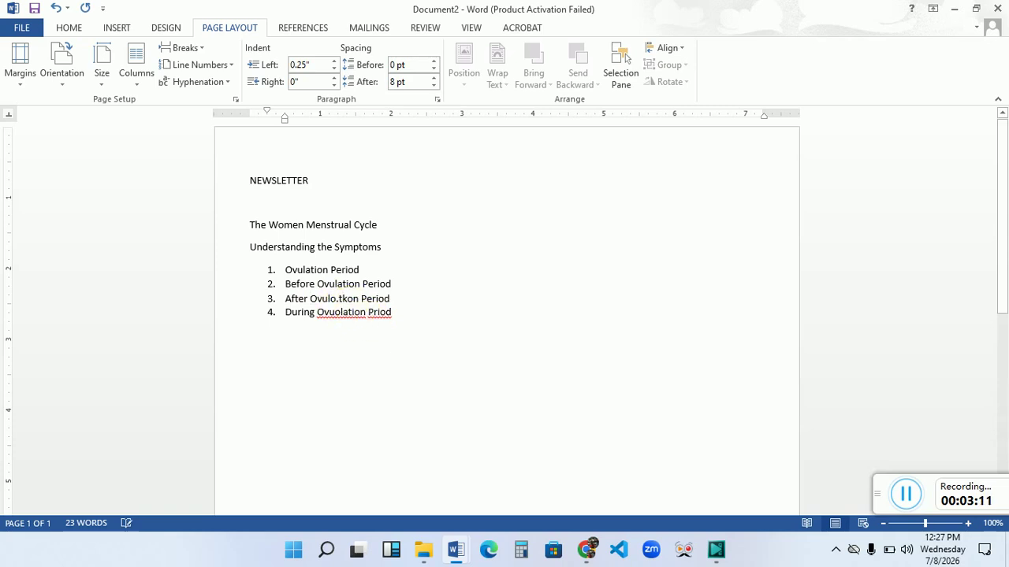
key("BackSpace")
key("BackSpace")
key("BackSpace")
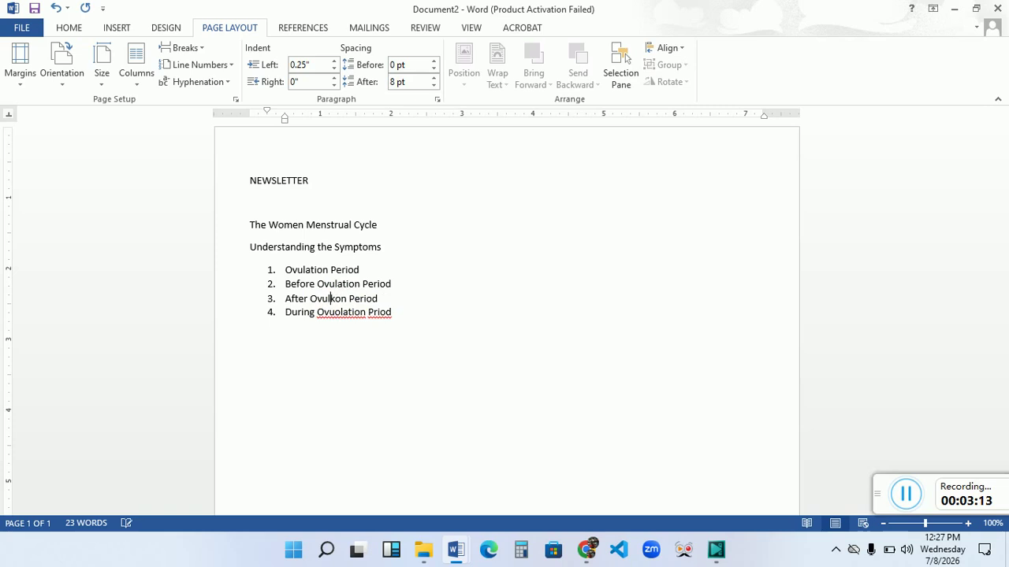
type("a")
key("Delete")
key("Delete")
key("Delete")
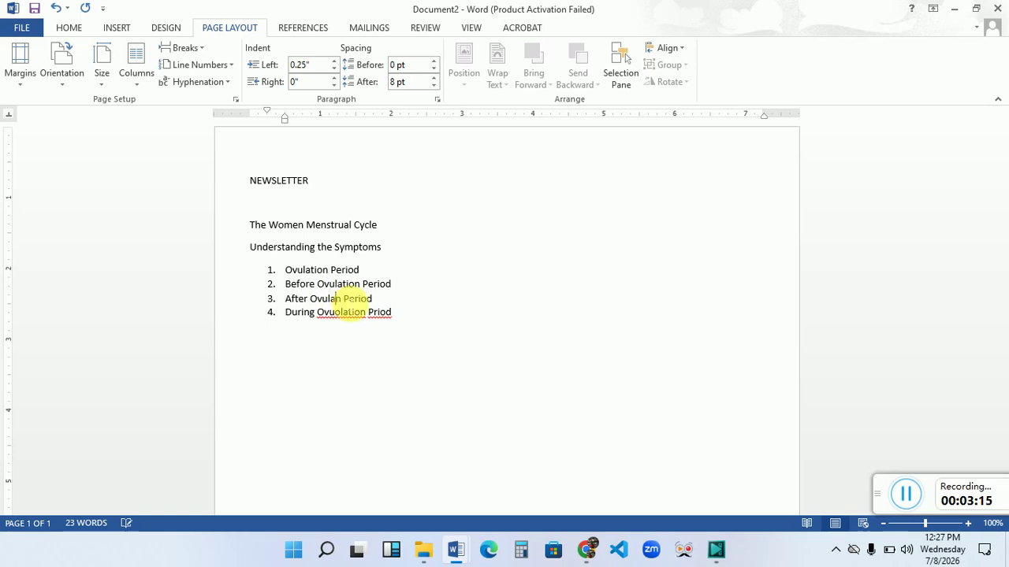
type("tion")
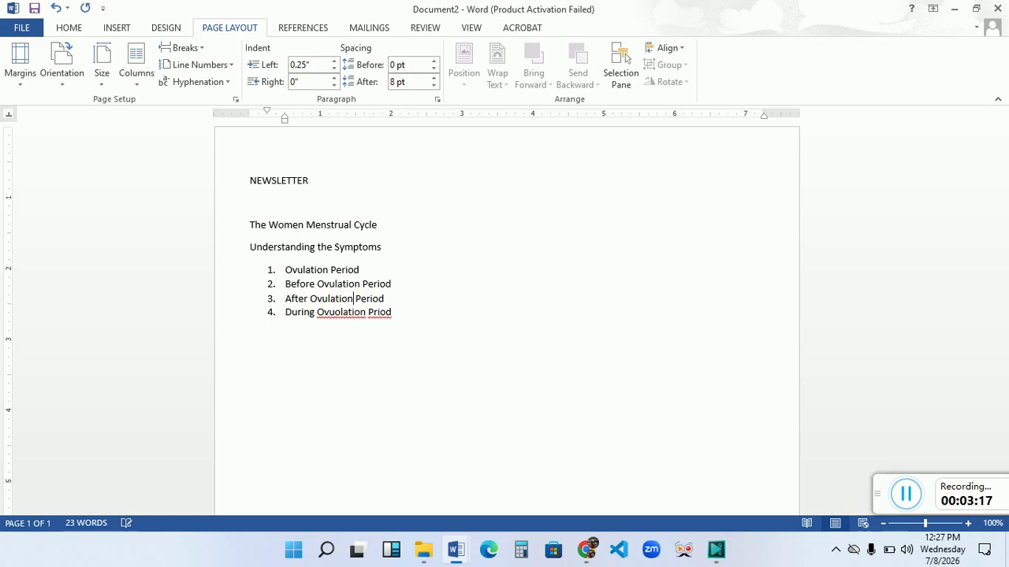
Replace the two misspelled words in list item 4 with the suggested spellings "Ovulation" and "Period".
right_click(342, 315)
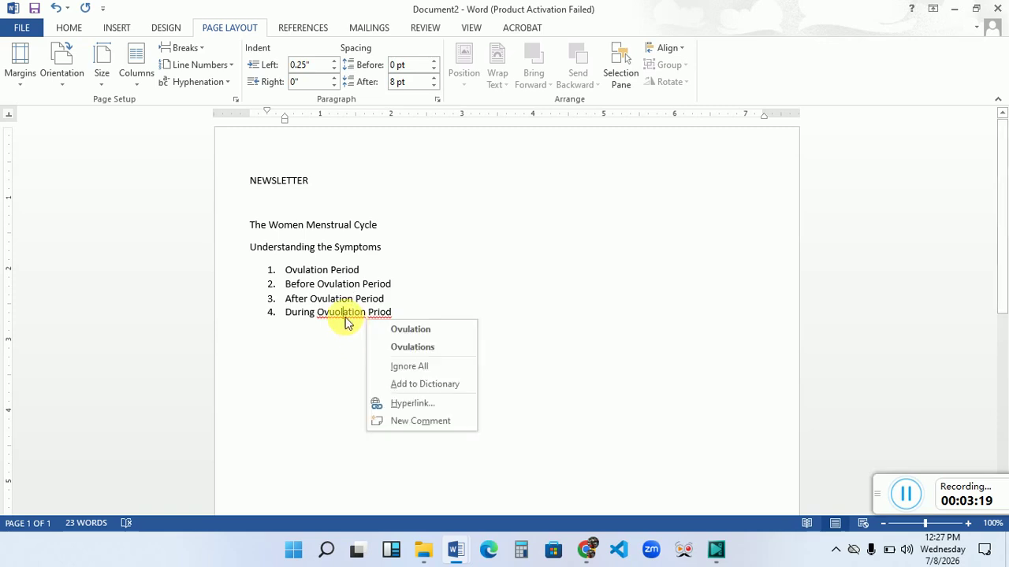
left_click(387, 328)
right_click(385, 317)
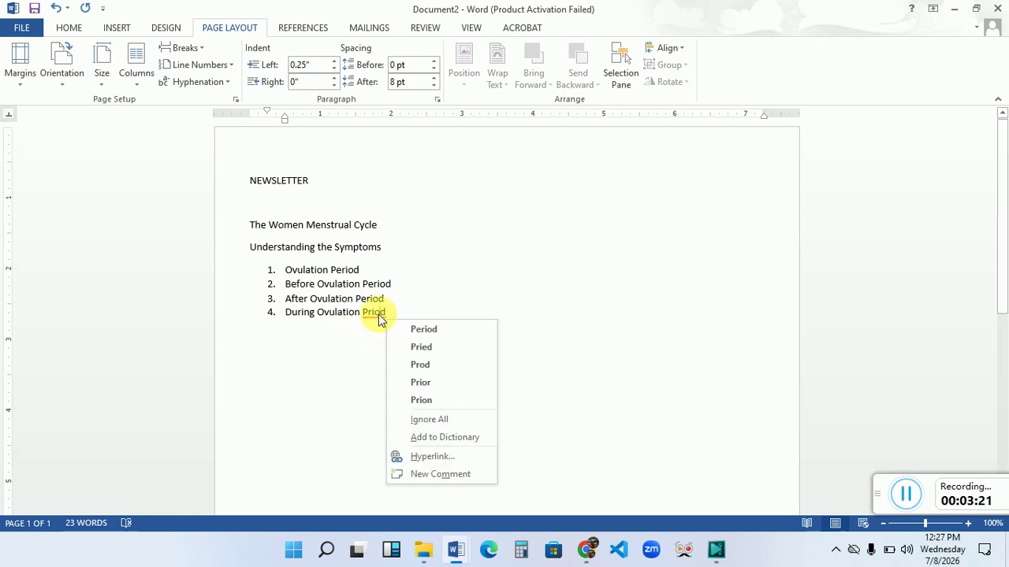
left_click(424, 329)
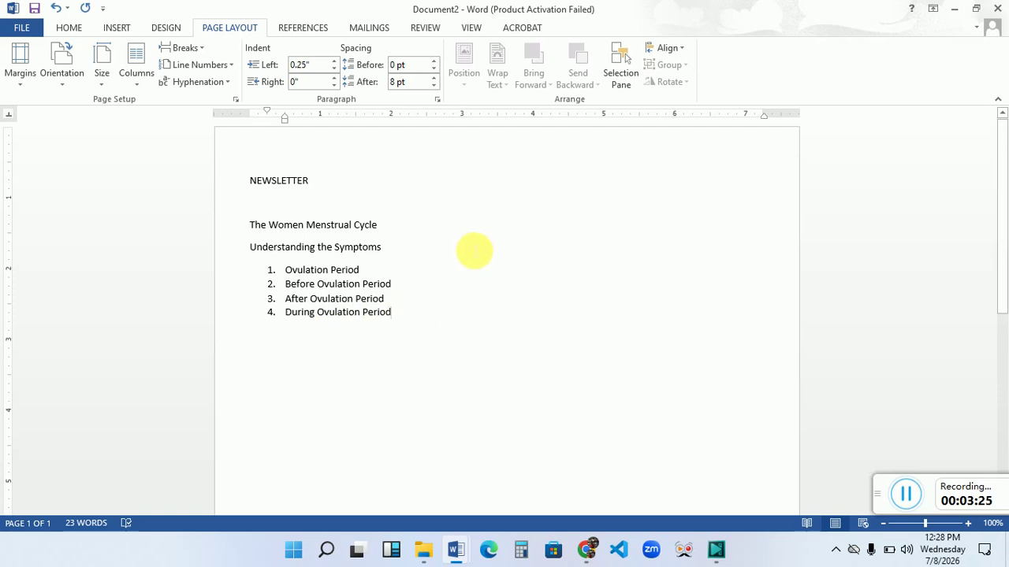
End the numbered list after item 4 and insert a double horizontal line beneath it using three equals signs.
key("Return")
type("'")
key("Return")
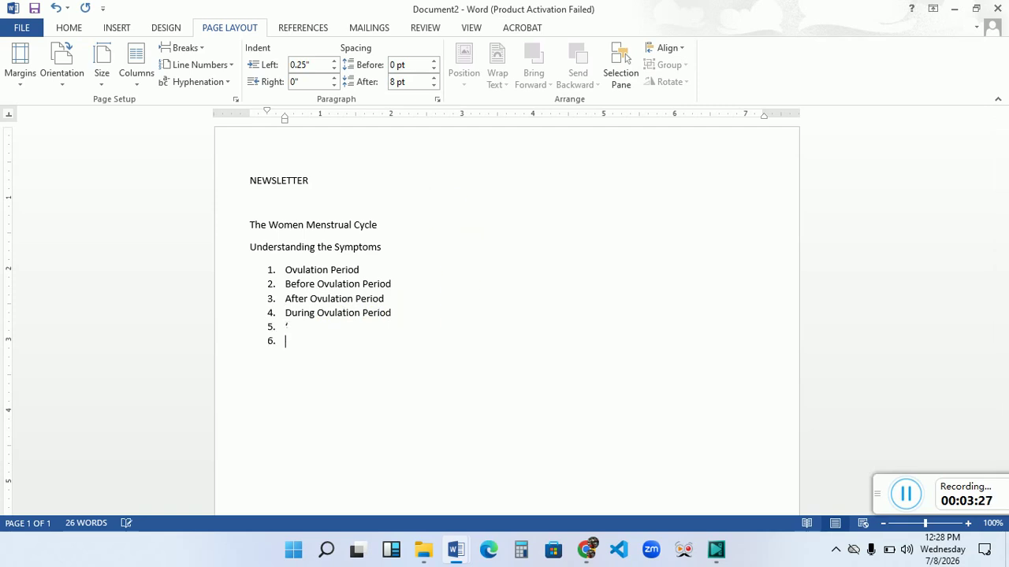
key("BackSpace")
key("BackSpace")
key("BackSpace")
key("BackSpace")
key("BackSpace")
key("BackSpace")
key("BackSpace")
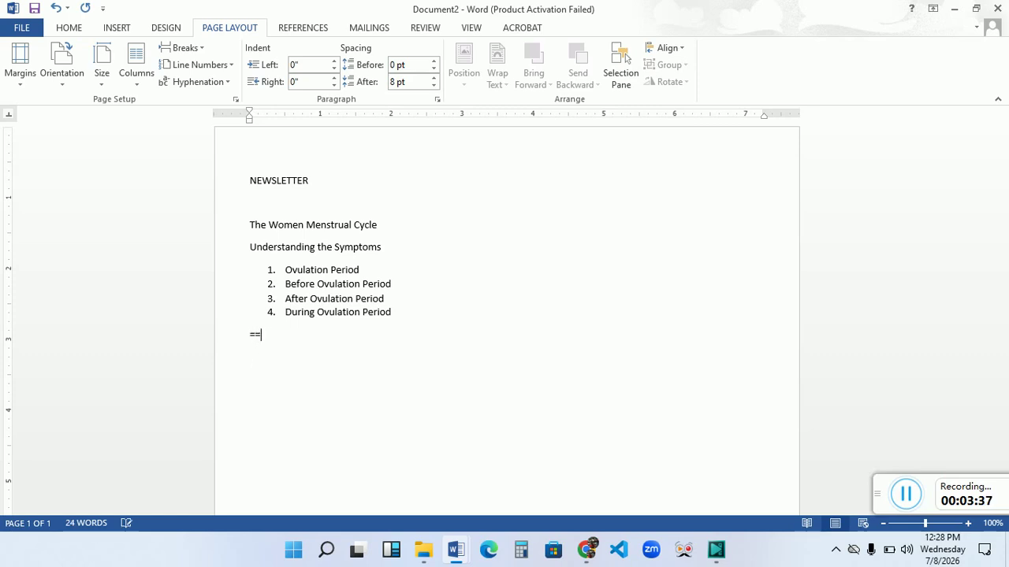
type("=")
key("Return")
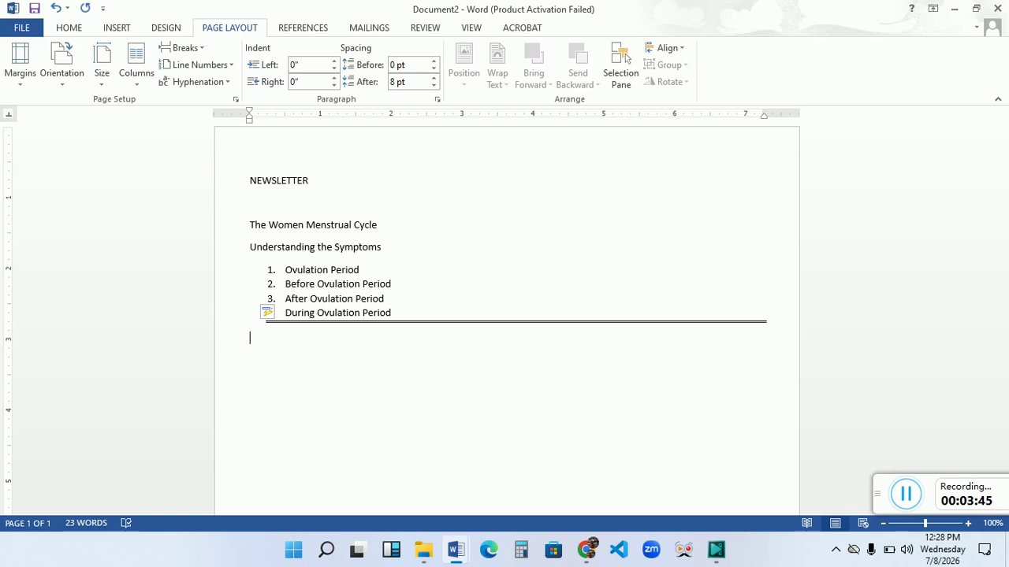
Undo the double horizontal line and delete the leftover equals signs and blank line below the list.
key("ctrl+z")
key("BackSpace")
key("BackSpace")
key("BackSpace")
key("BackSpace")
key("BackSpace")
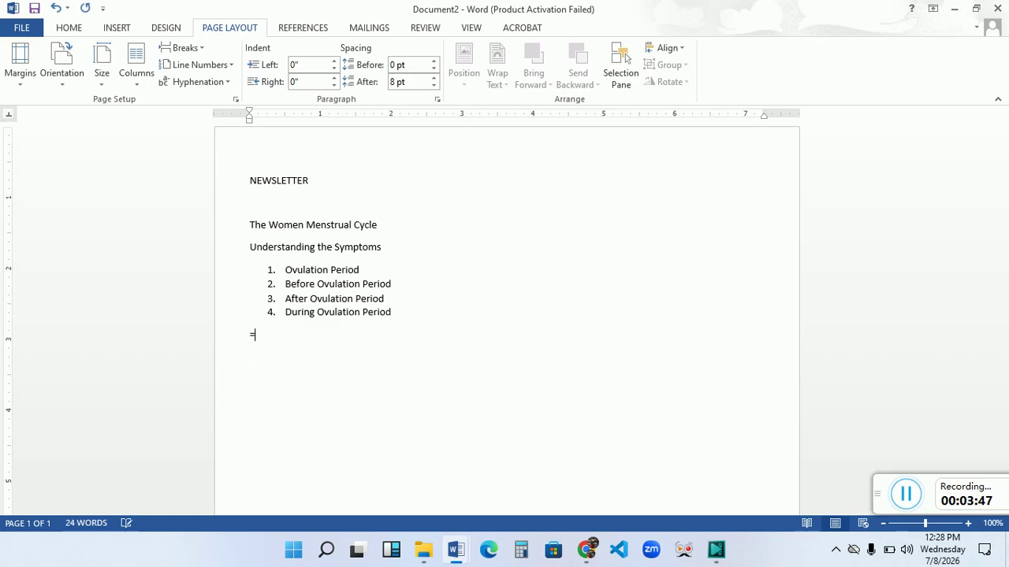
End the numbered list with a blank unnumbered line below "During Ovulation Period".
key("Return")
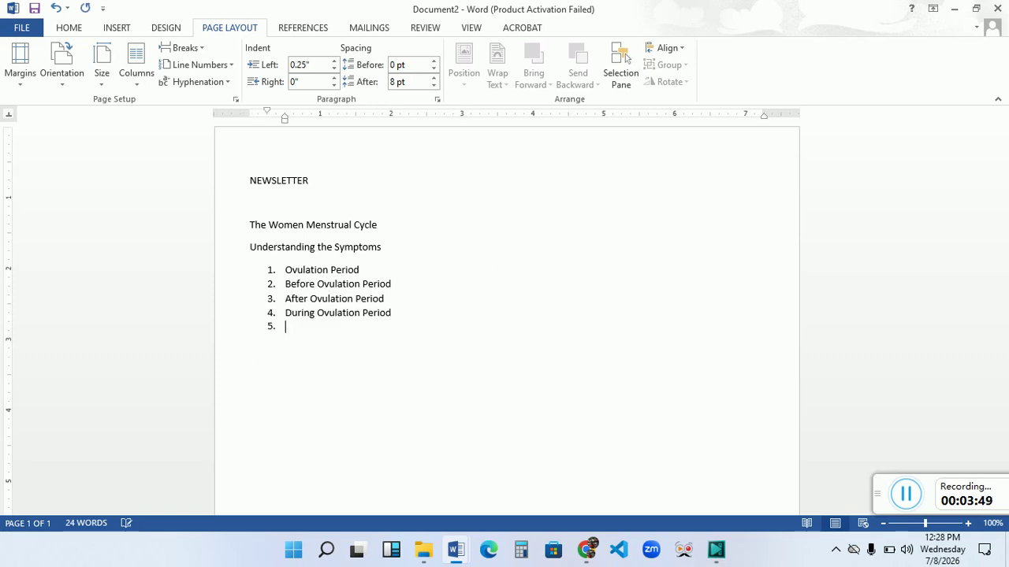
key("Return")
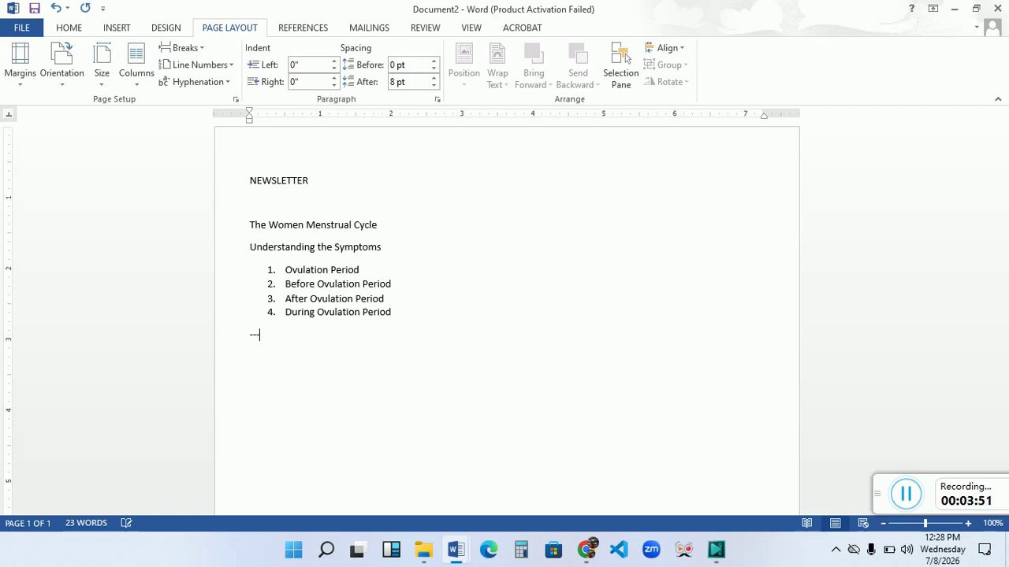
Try a single horizontal line made from three hyphens below the list, and remove it together with the hyphens.
key("Return")
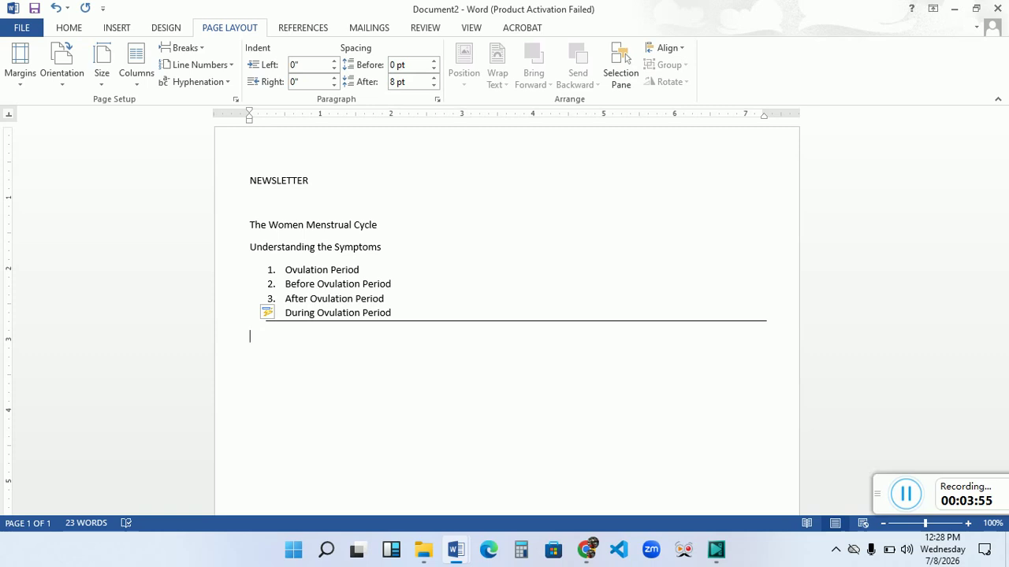
key("ctrl+z")
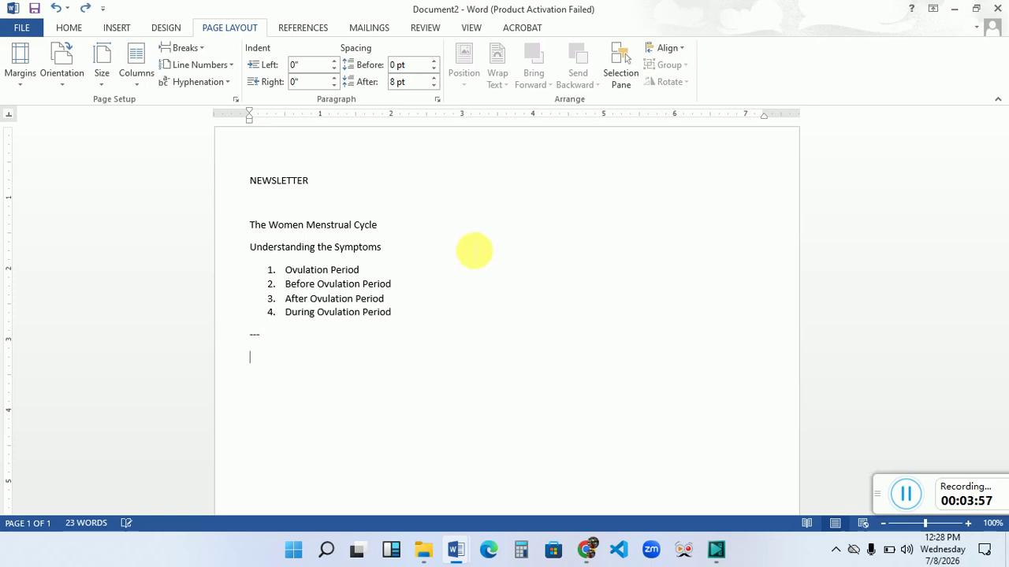
key("BackSpace")
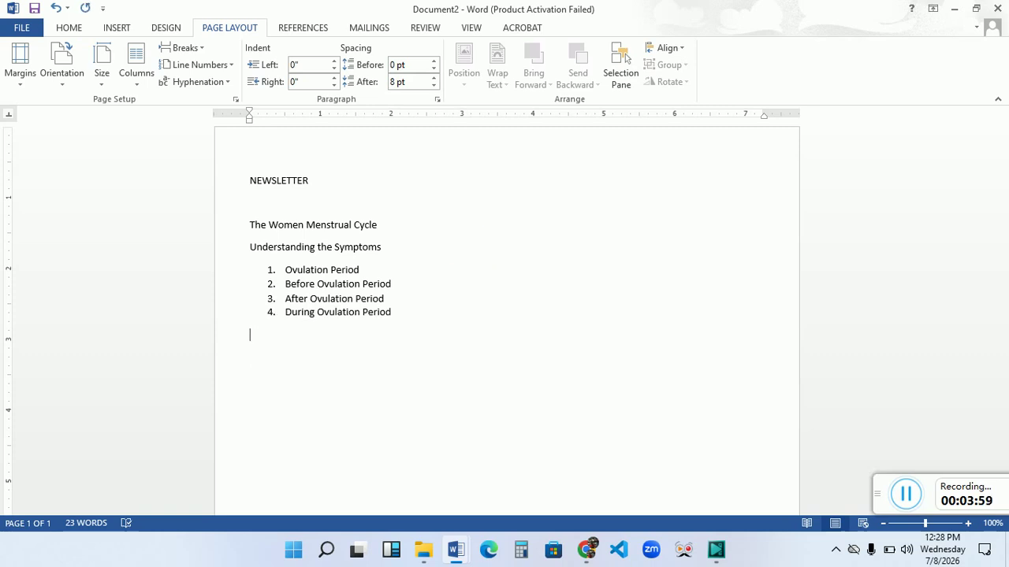
Insert a double horizontal line below the numbered list by entering three equals signs on the blank line.
type("===")
key("Return")
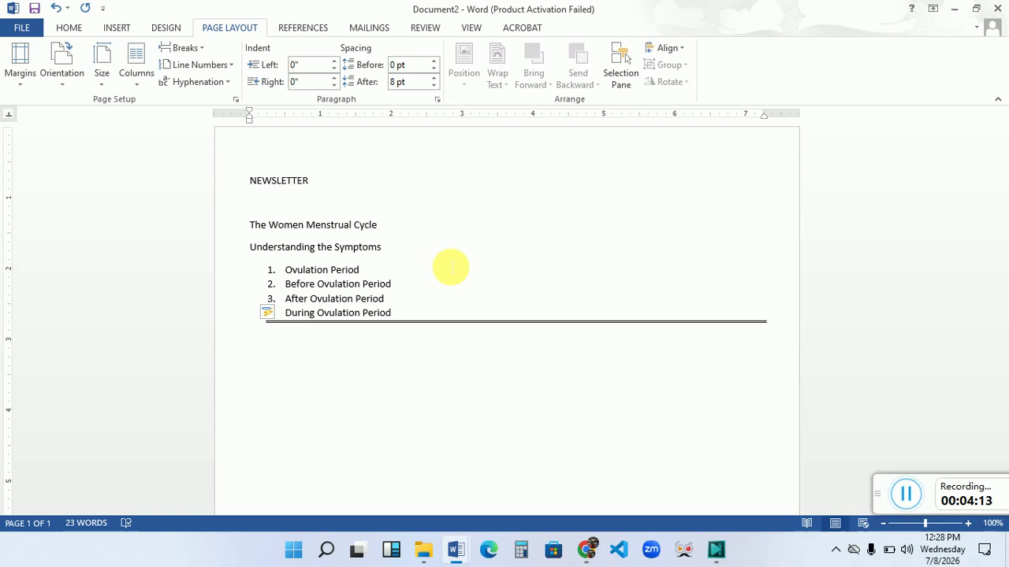
Center the "NEWSLETTER" heading, enlarge it to 22 pt and make it bold.
left_click_drag(320, 186, 237, 185)
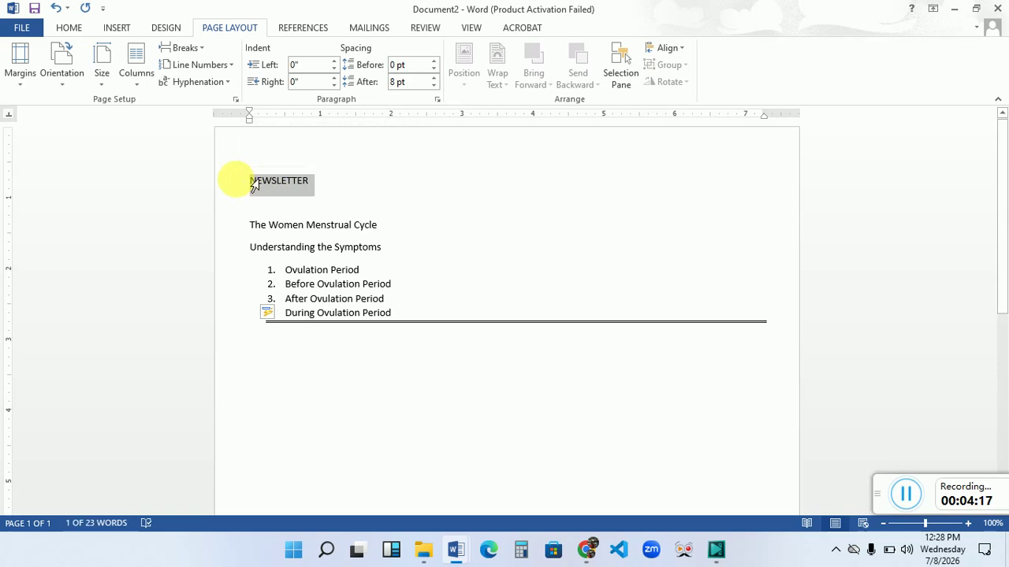
key("ctrl+e")
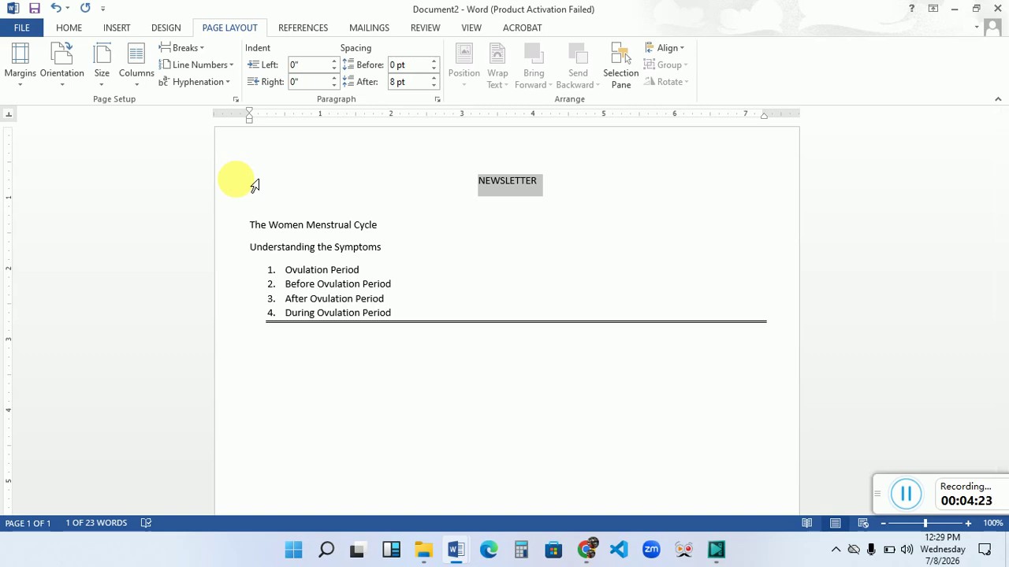
key("ctrl+shift+period")
key("ctrl+shift+period")
key("ctrl+shift+period")
key("ctrl+shift+period")
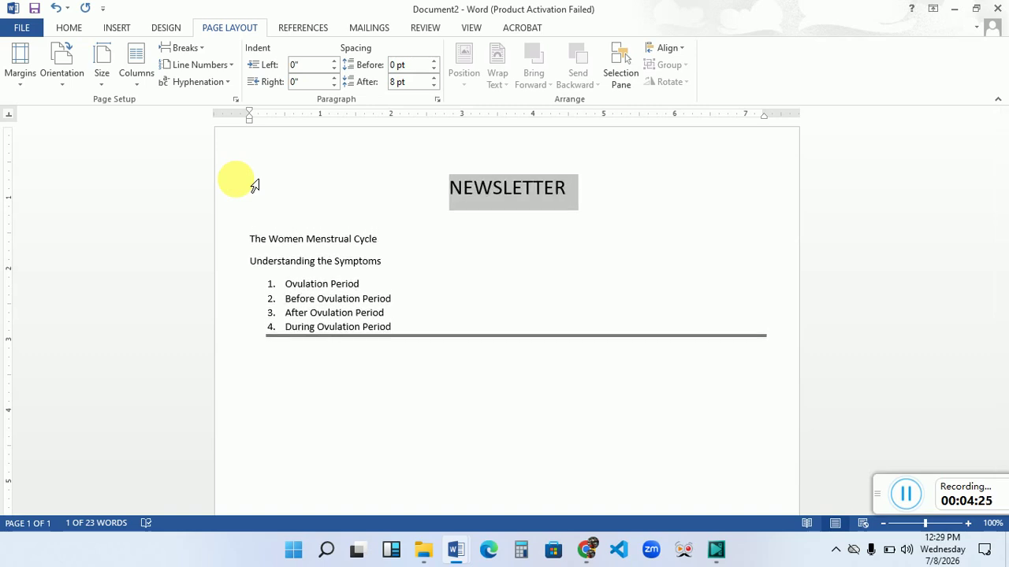
key("ctrl+b")
left_click(335, 347)
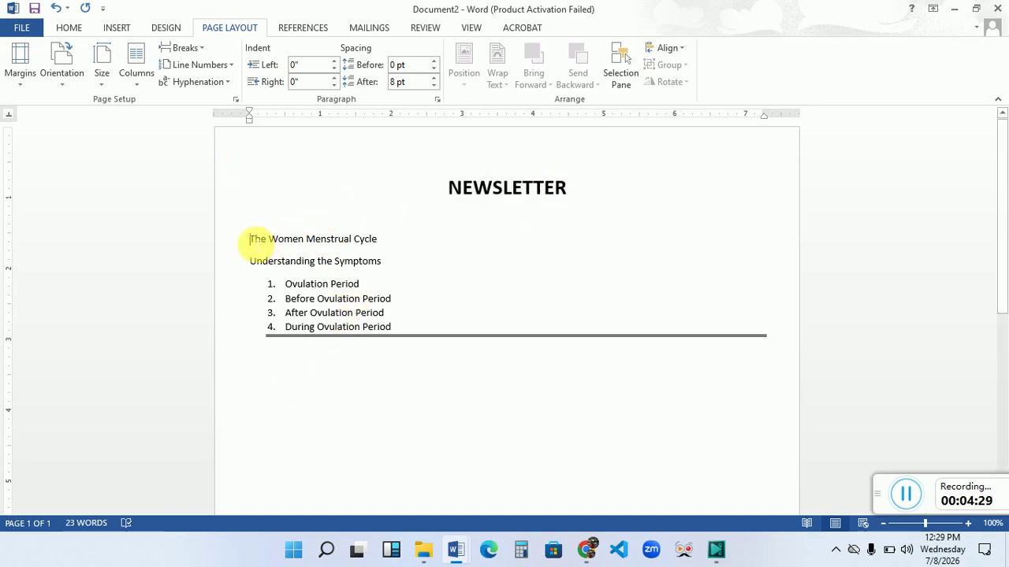
Enlarge "The Women Menstrual Cycle" and "Understanding the Symptoms" by four size steps and make both lines bold and italic.
left_click_drag(251, 238, 387, 261)
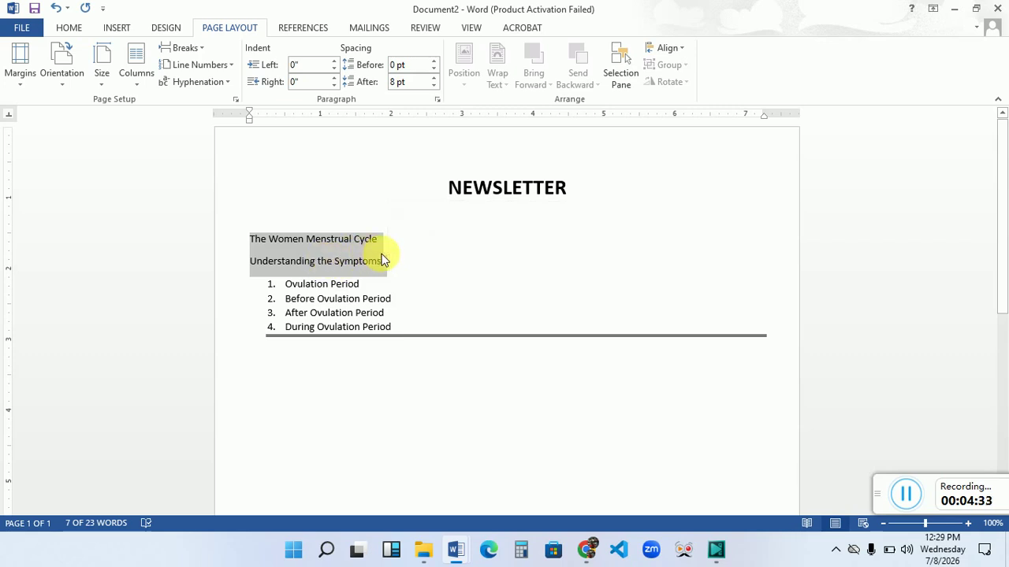
key("ctrl+shift+period")
key("ctrl+shift+period")
key("ctrl+shift+period")
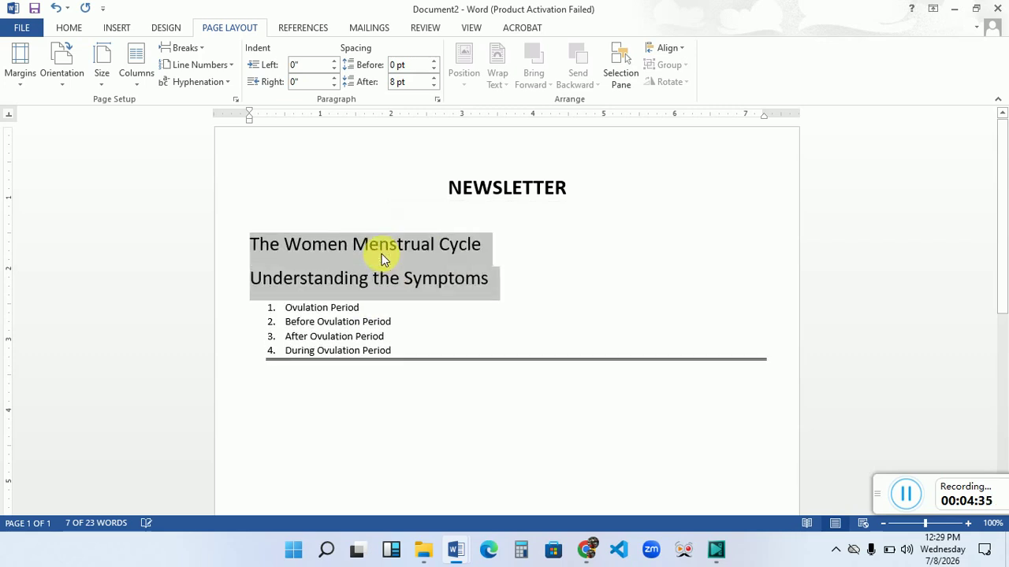
key("ctrl+shift+period")
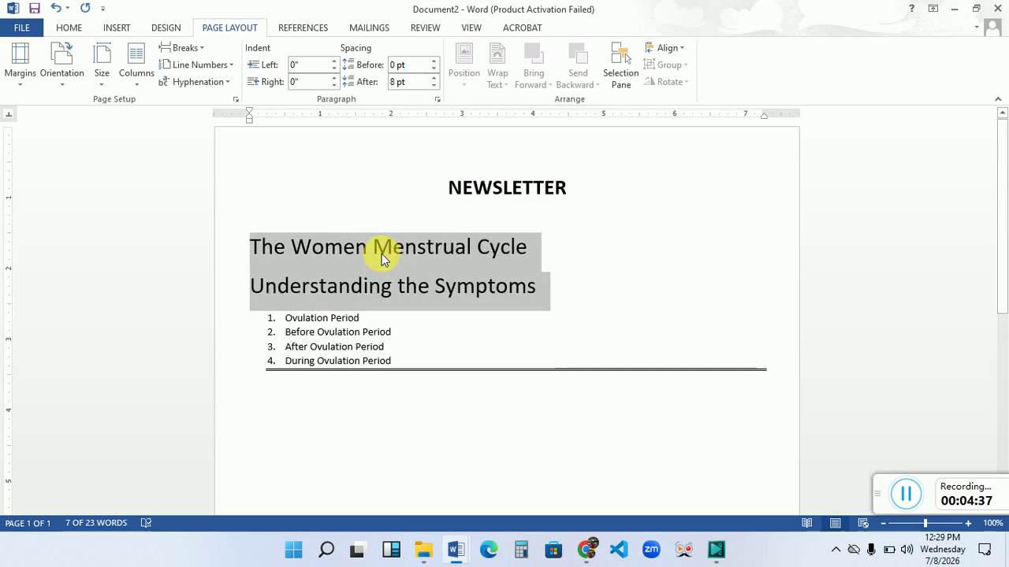
key("ctrl+b")
key("ctrl+i")
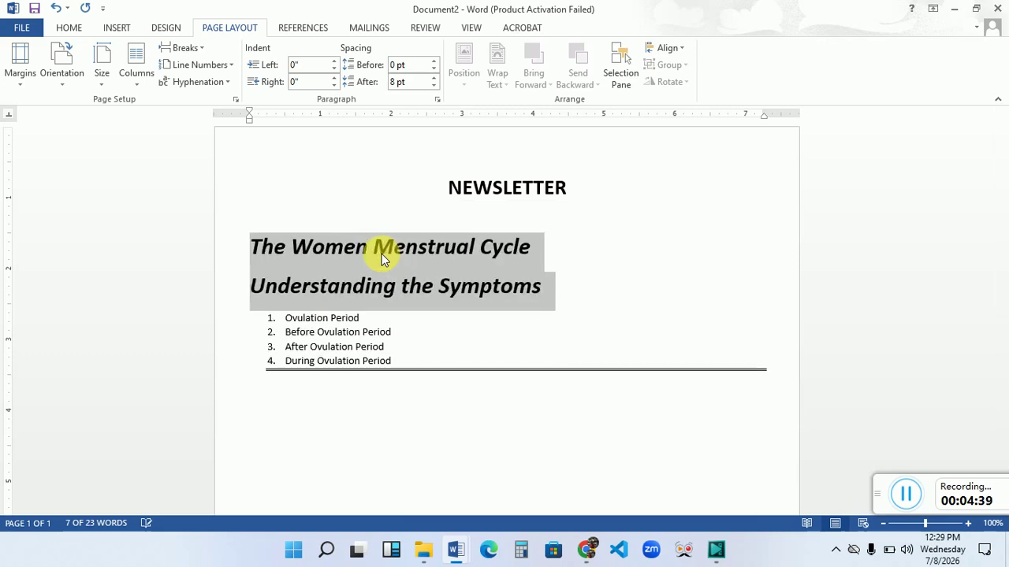
Enlarge the four numbered list items and make them italic.
left_click(427, 335)
left_click_drag(266, 324, 434, 362)
key("ctrl+shift+period")
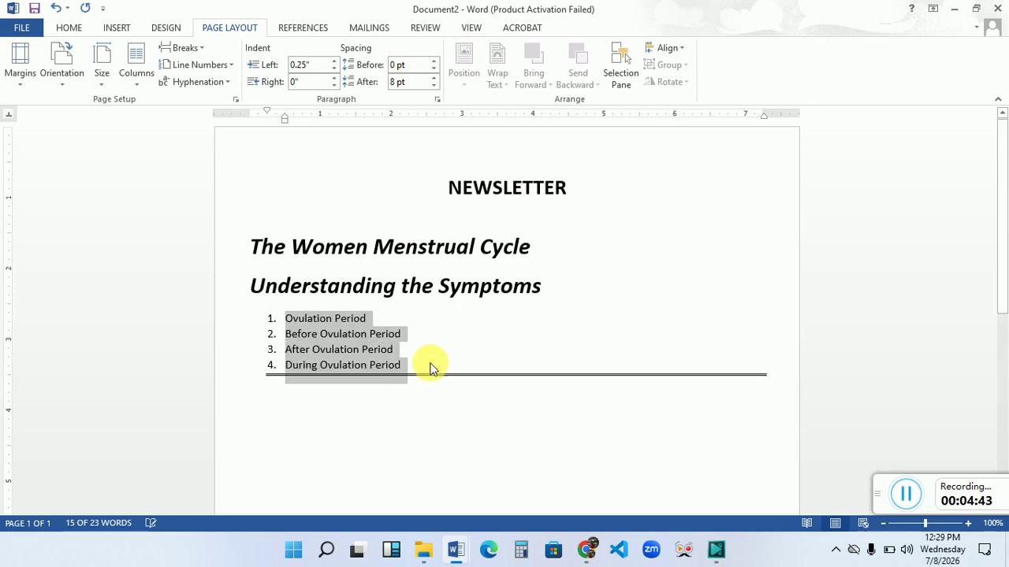
key("ctrl+shift+period")
key("ctrl+shift+period")
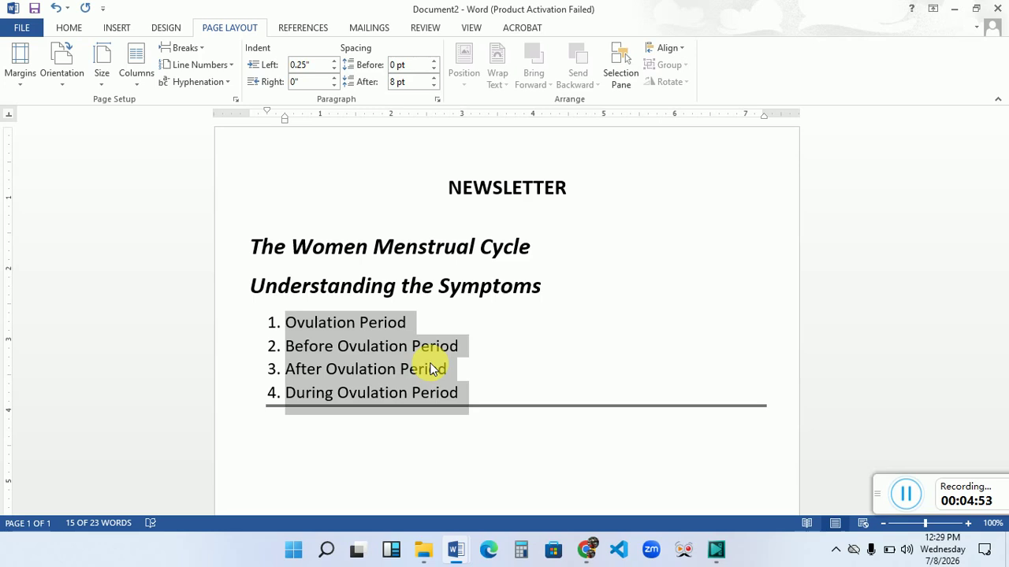
key("ctrl+i")
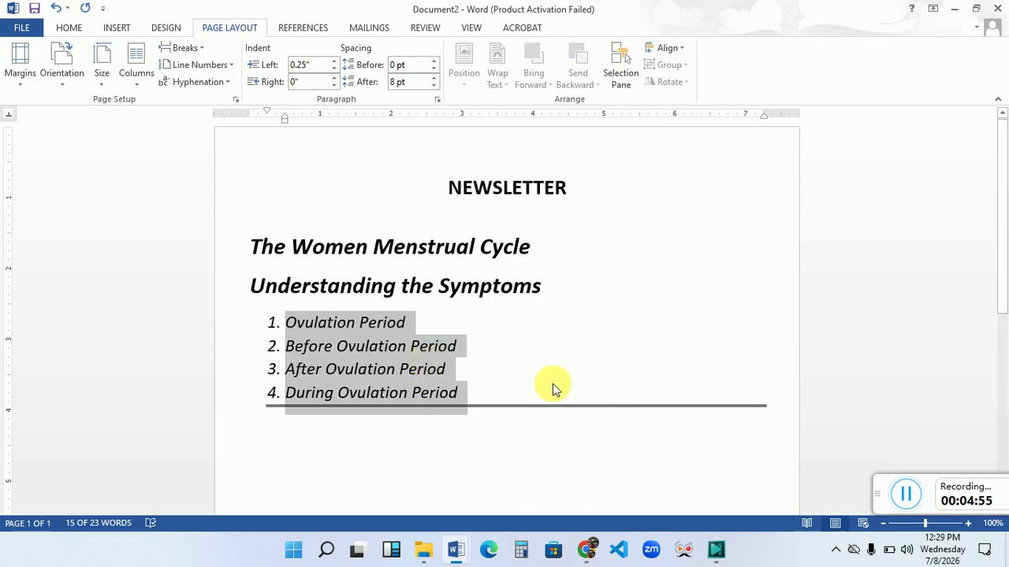
left_click(552, 384)
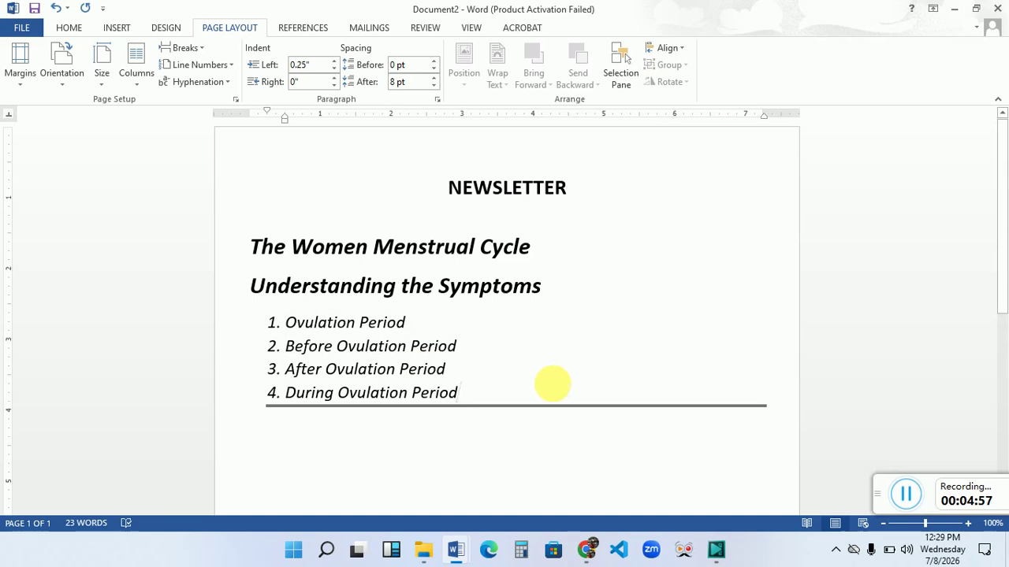
Change the font colour of the "NEWSLETTER" heading to red.
left_click(579, 190)
double_click(520, 187)
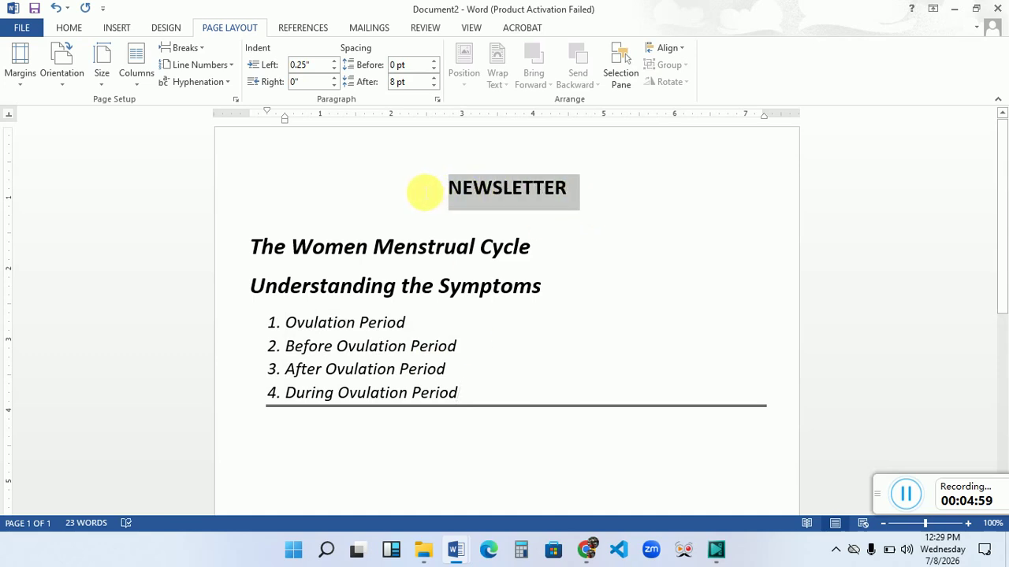
left_click(68, 28)
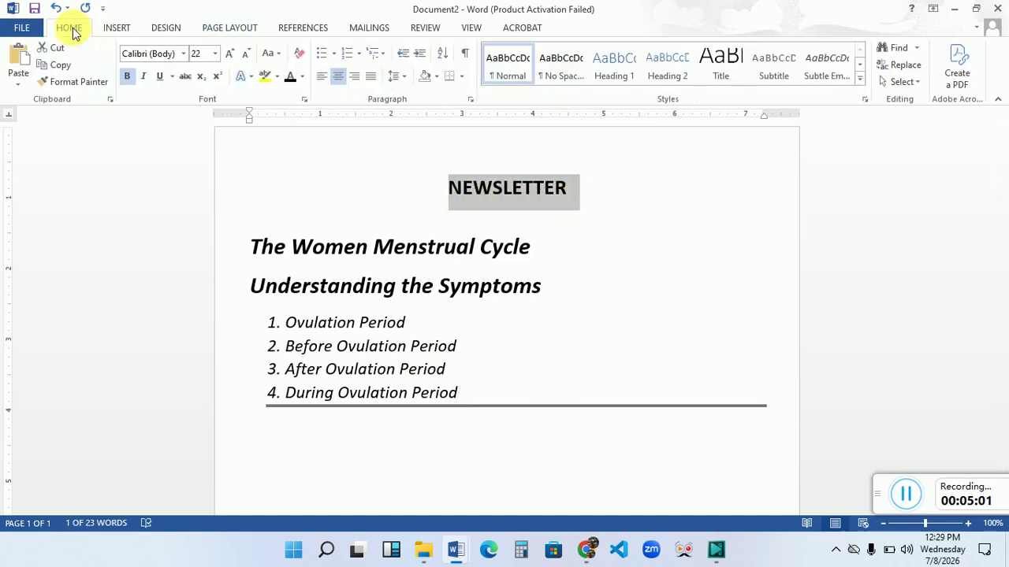
left_click(301, 78)
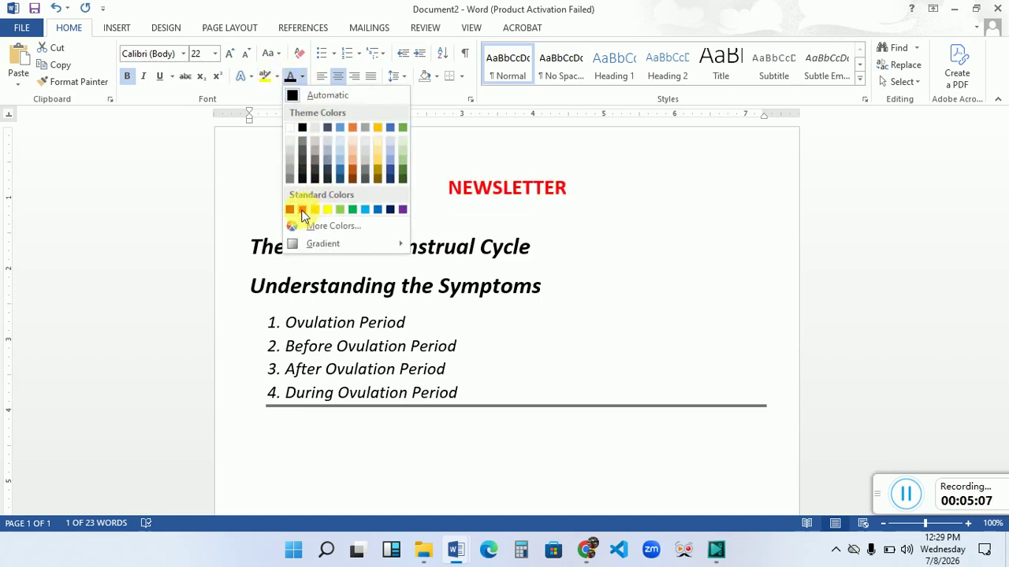
left_click(303, 209)
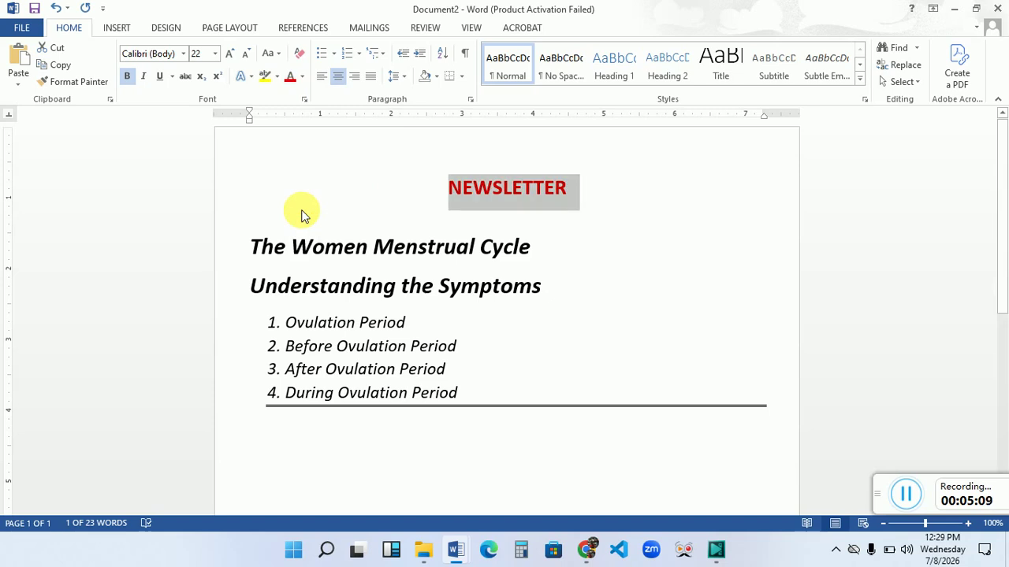
Highlight the "NEWSLETTER" heading in yellow and replace that highlight with dark blue.
left_click(266, 79)
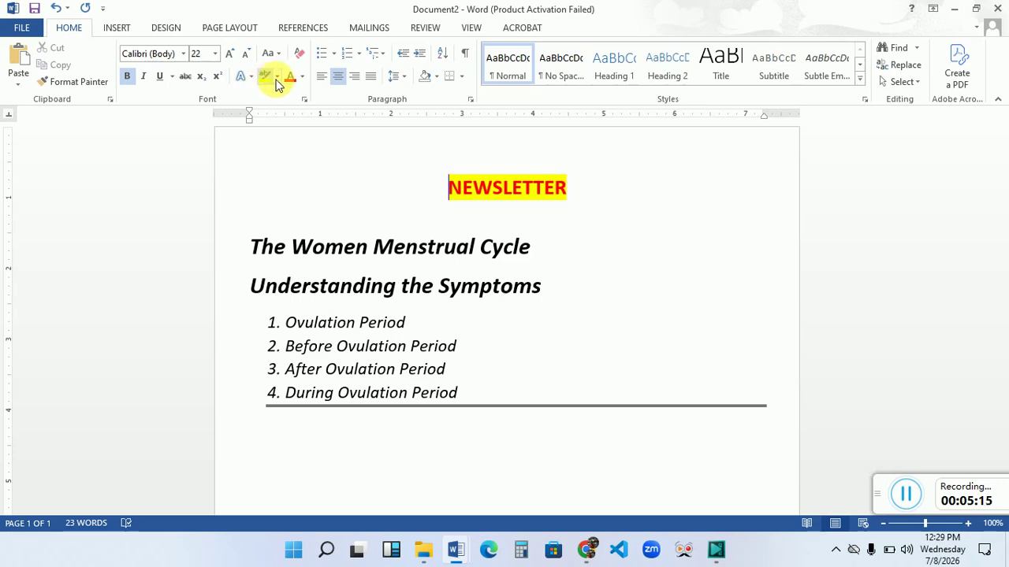
left_click(278, 77)
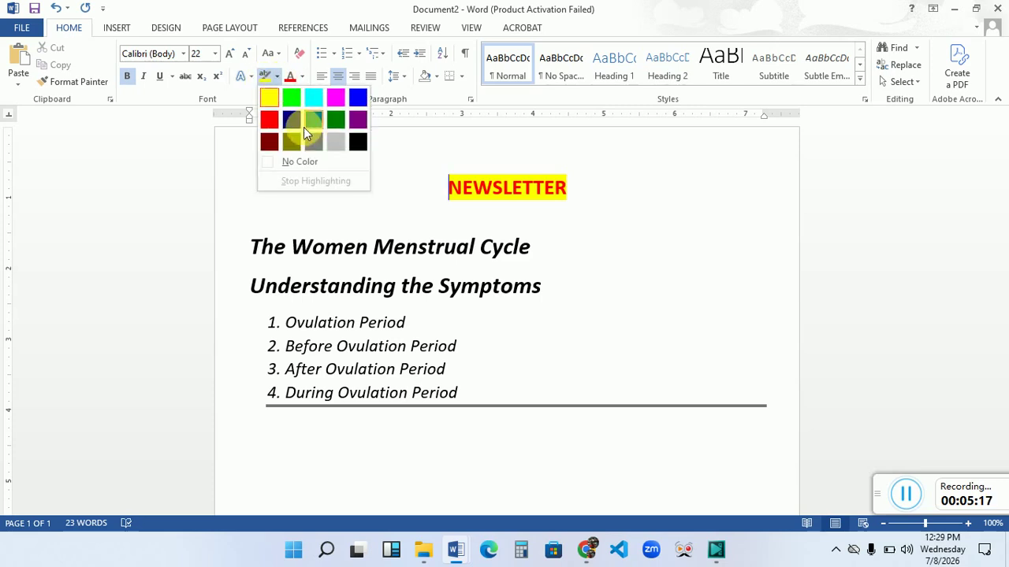
left_click(294, 122)
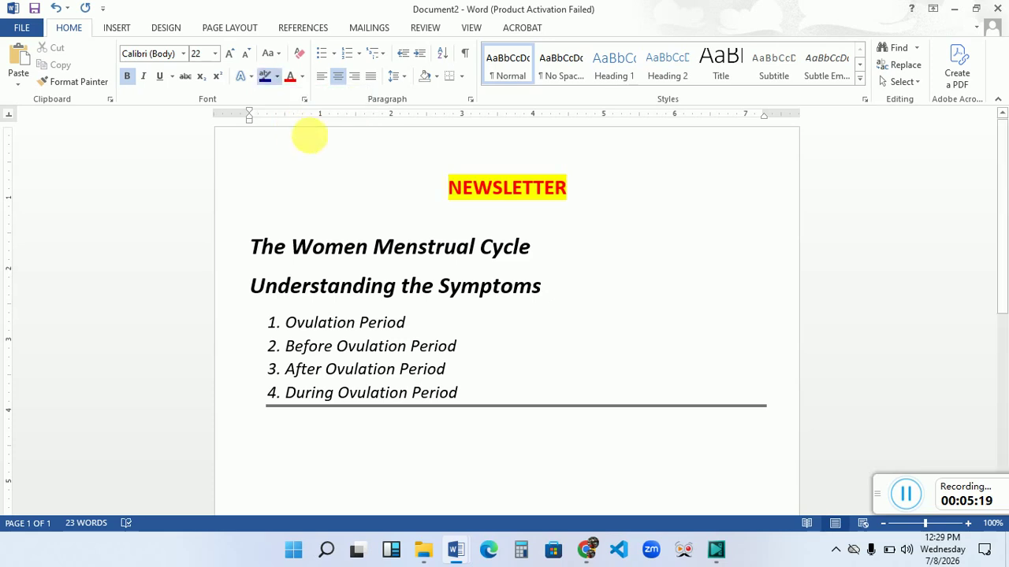
left_click_drag(446, 189, 582, 192)
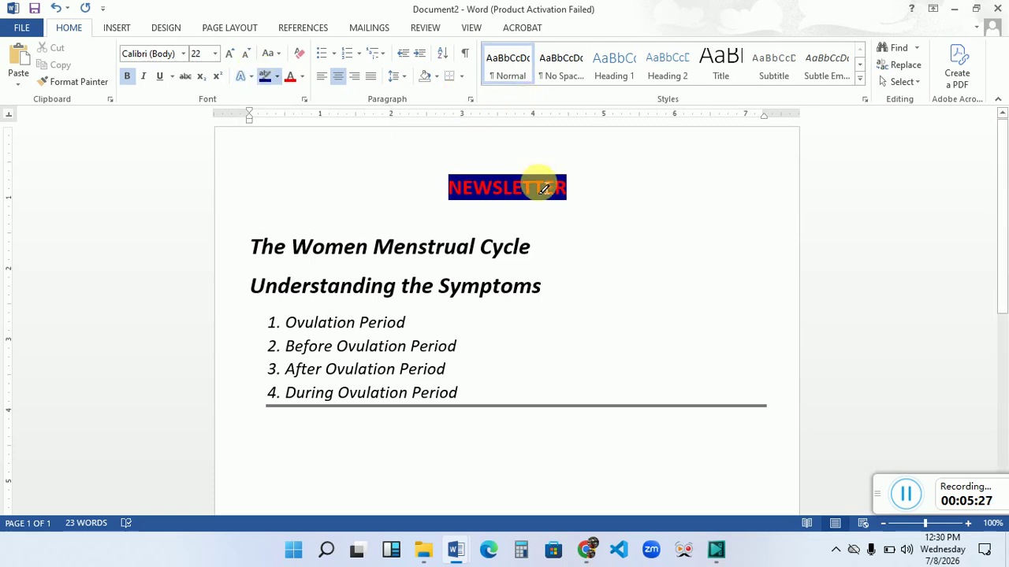
left_click(268, 81)
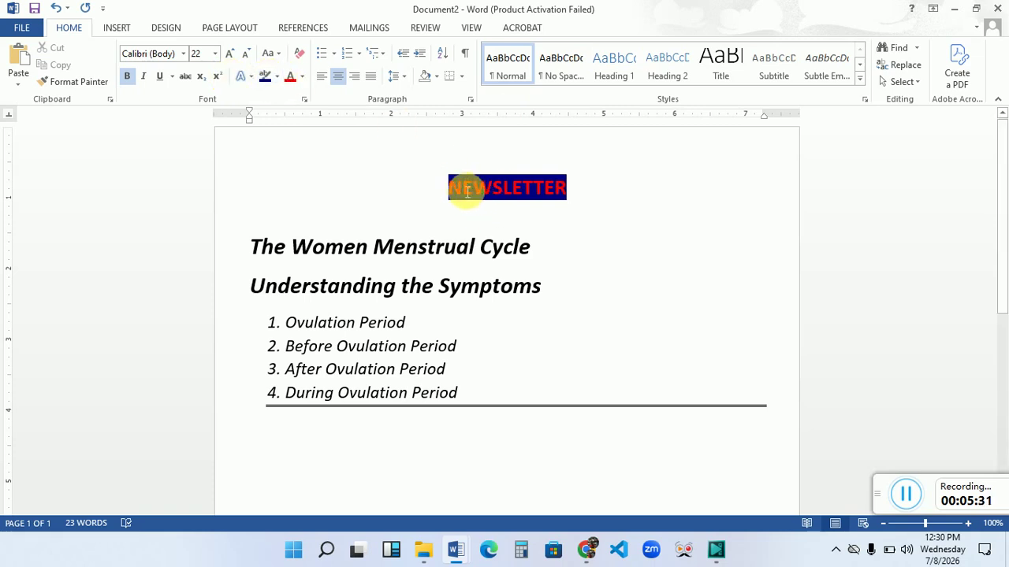
Set the font of the "NEWSLETTER" heading to Arial Black.
left_click_drag(441, 187, 566, 186)
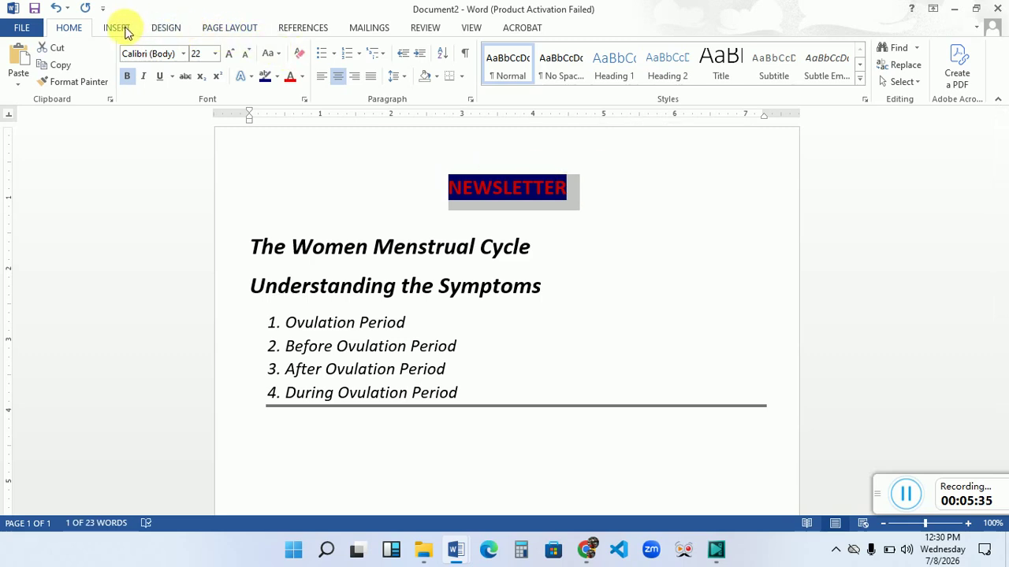
left_click(184, 55)
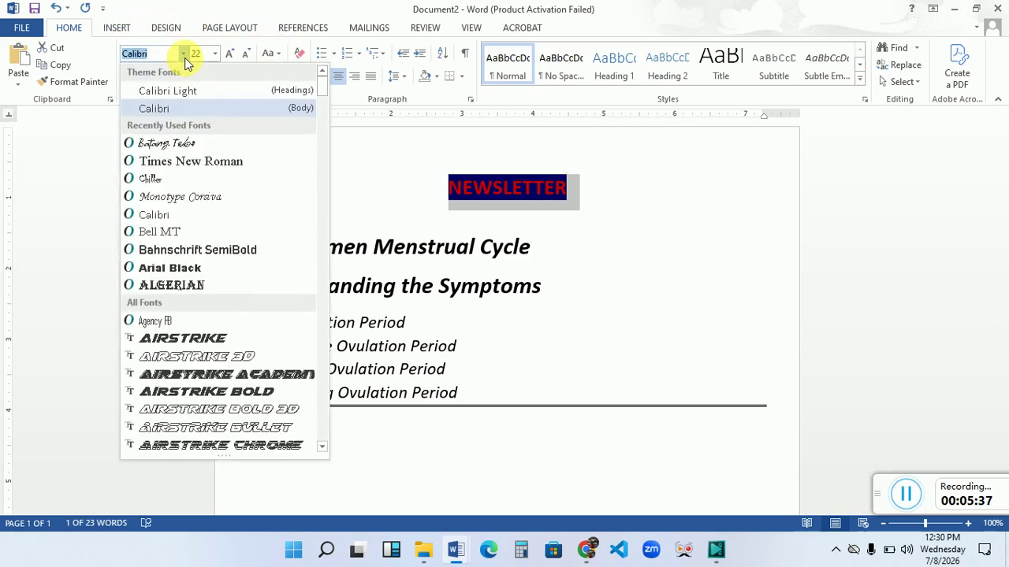
left_click(196, 268)
left_click(648, 230)
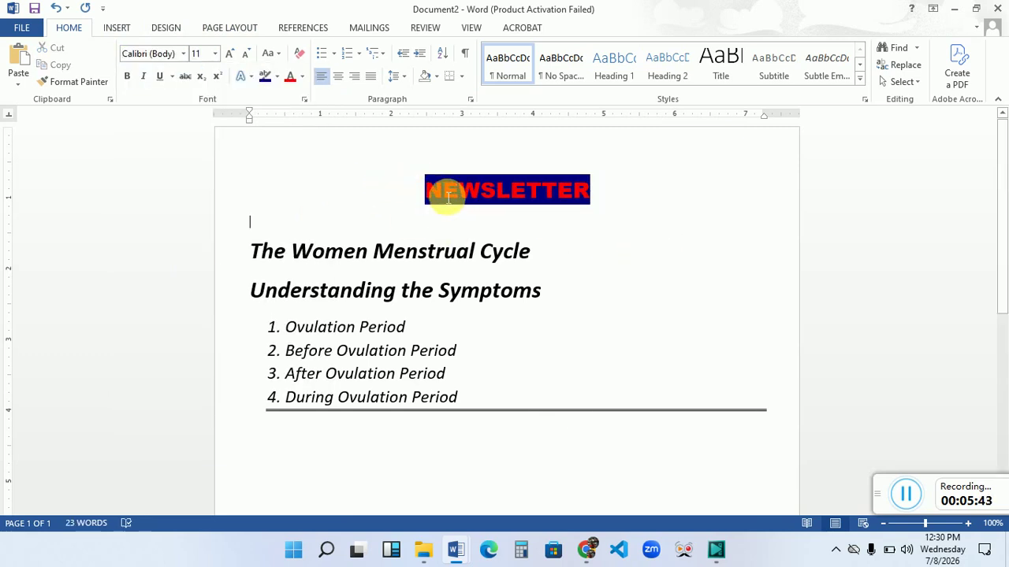
Change the highlight behind the "NEWSLETTER" heading to dark gray.
left_click_drag(426, 190, 601, 185)
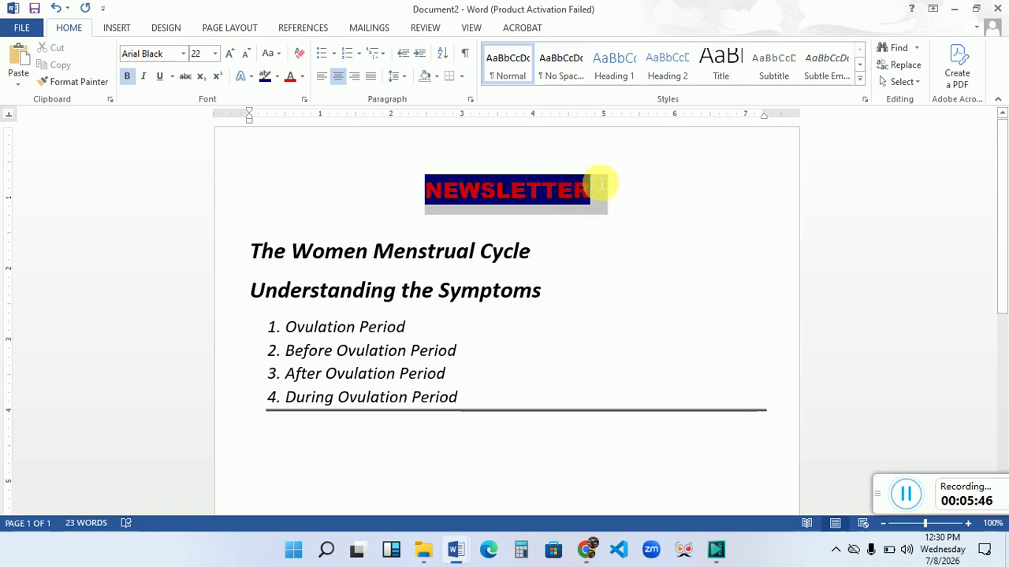
left_click(276, 75)
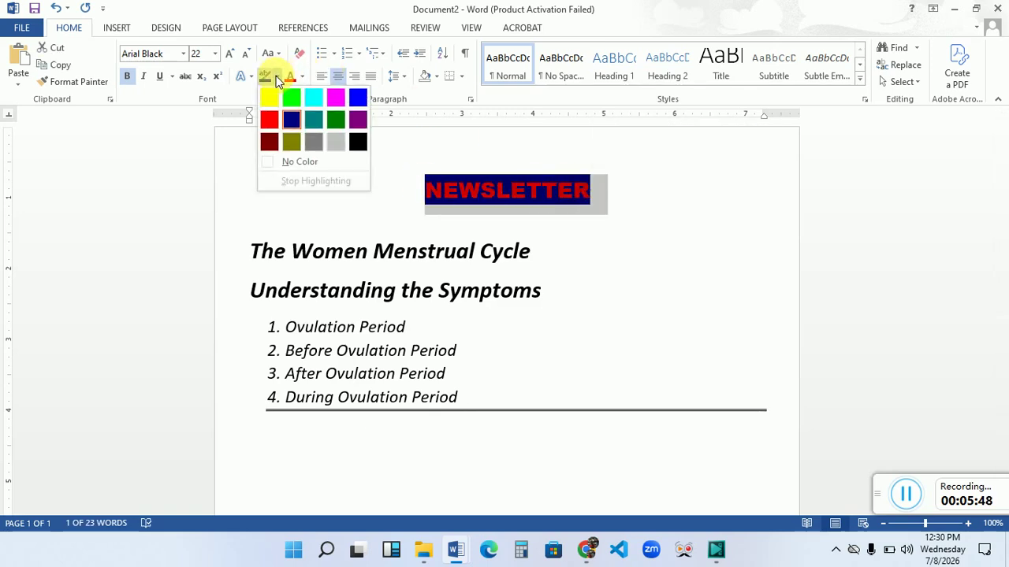
left_click(317, 144)
left_click(533, 250)
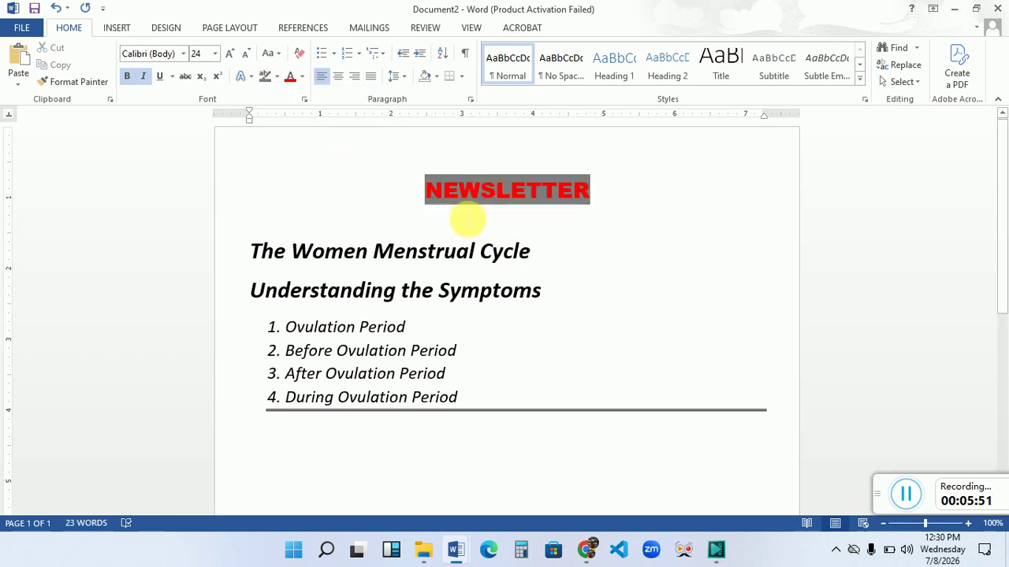
Colour the letter N of "NEWSLETTER" black and its first E white.
double_click(432, 189)
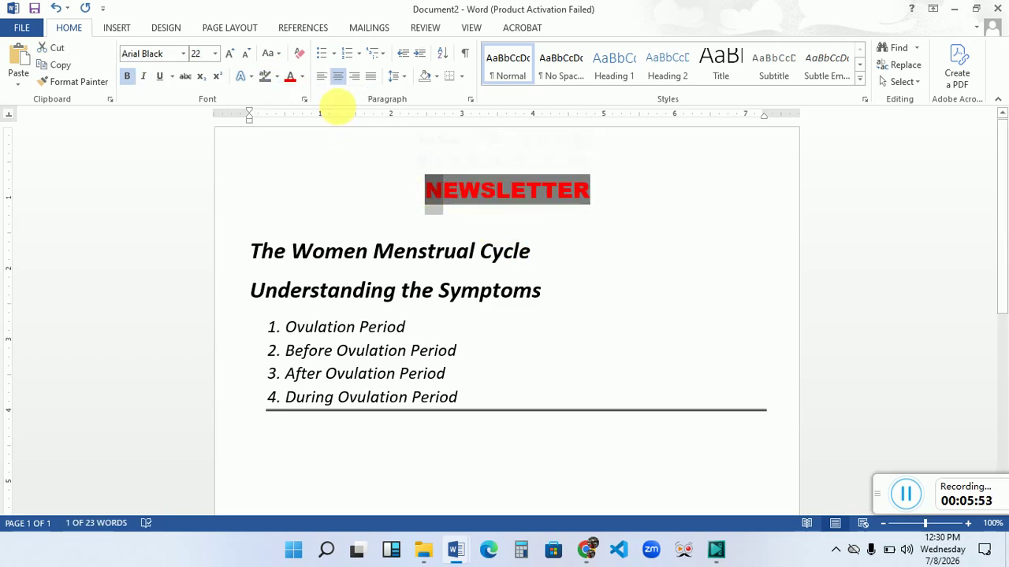
left_click(303, 71)
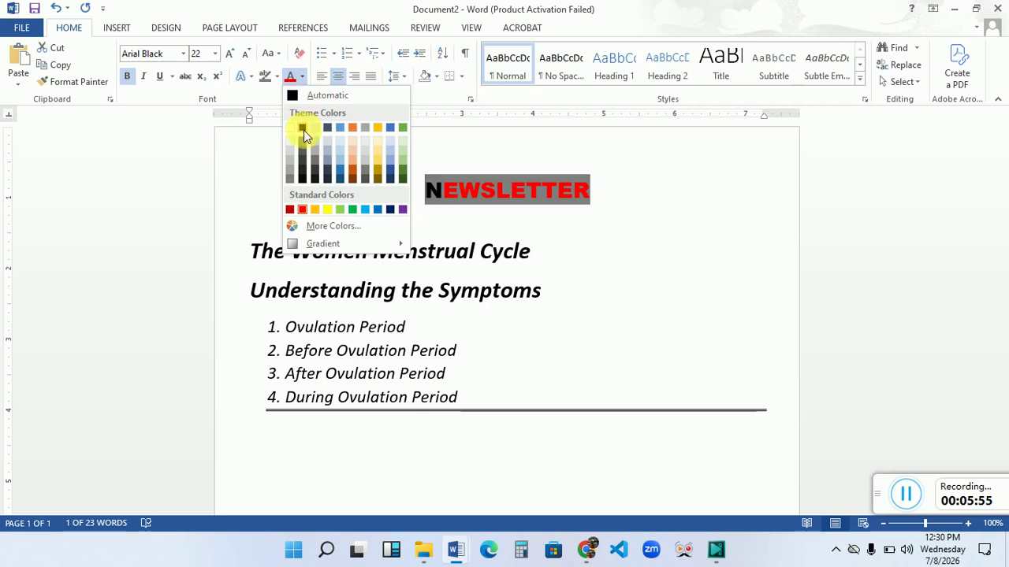
left_click(303, 130)
left_click_drag(459, 201, 450, 196)
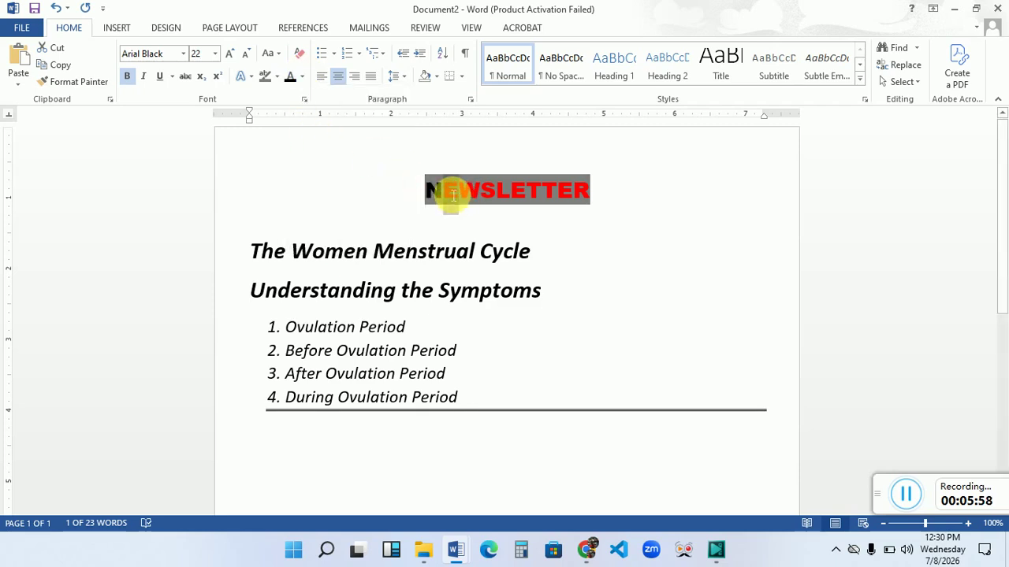
left_click(304, 73)
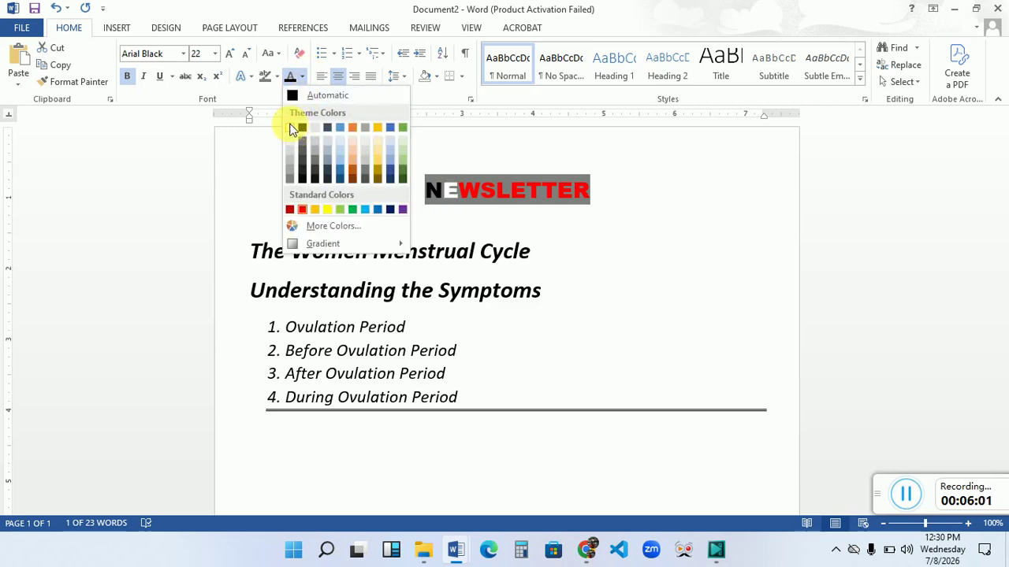
left_click(301, 129)
Colour the letter S of "NEWSLETTER" light blue and the letter L black.
left_click_drag(485, 200, 490, 197)
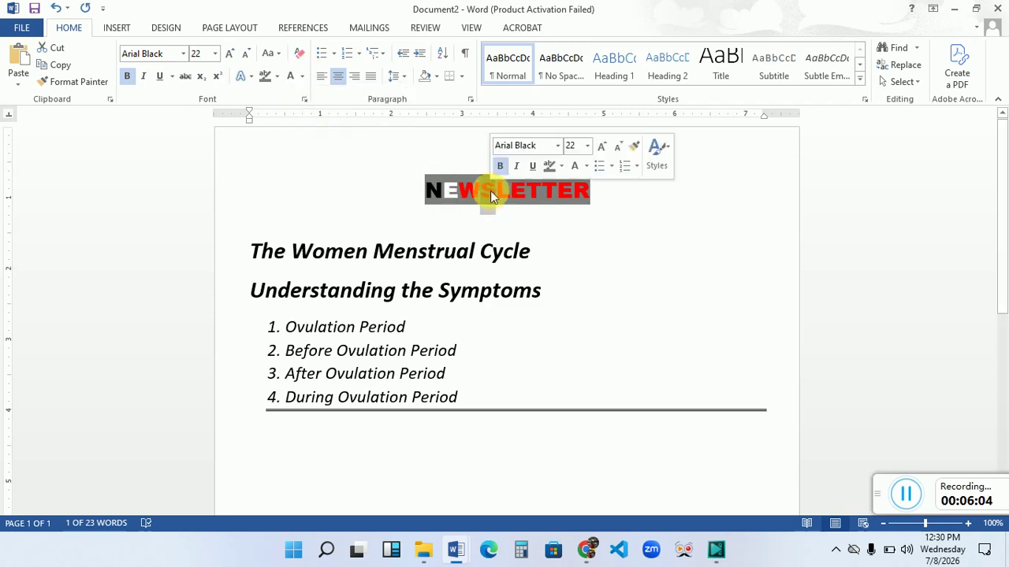
left_click(304, 77)
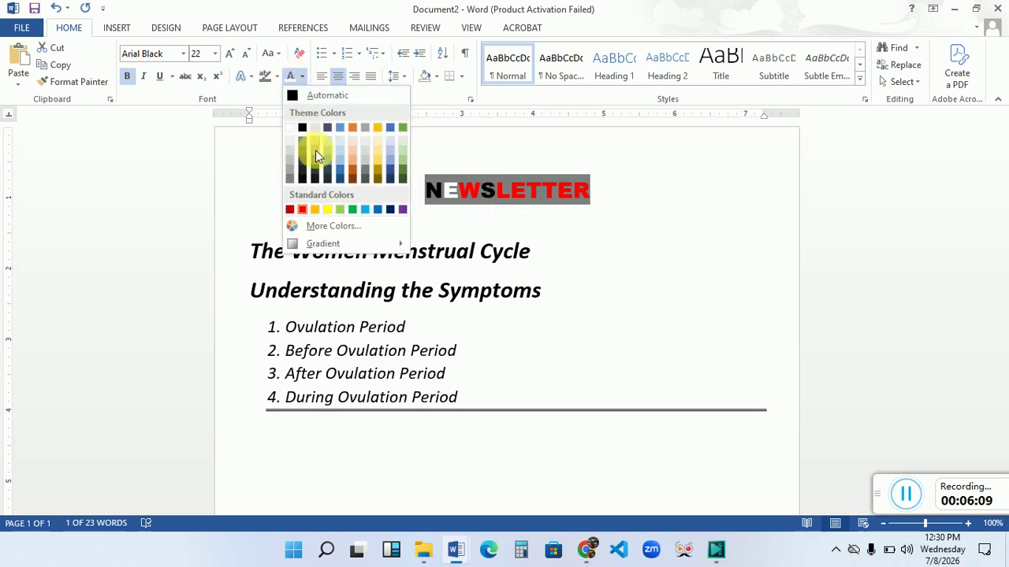
left_click(365, 210)
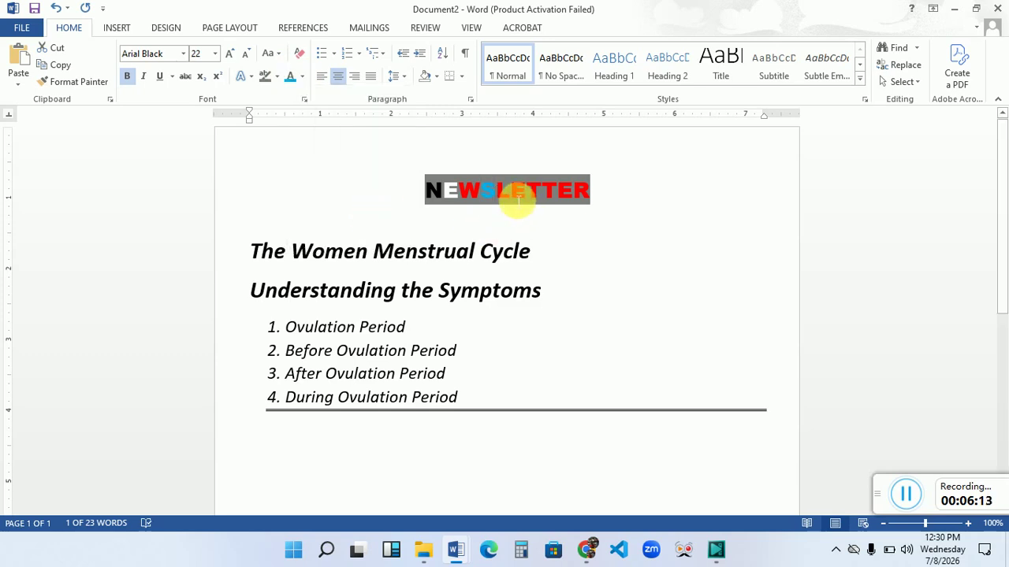
left_click_drag(509, 198, 499, 198)
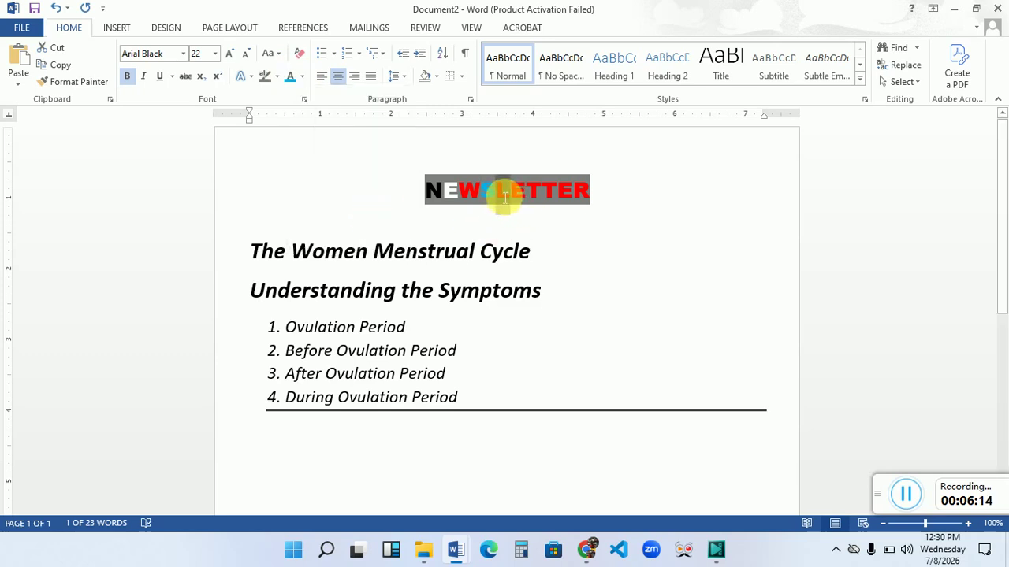
left_click(303, 79)
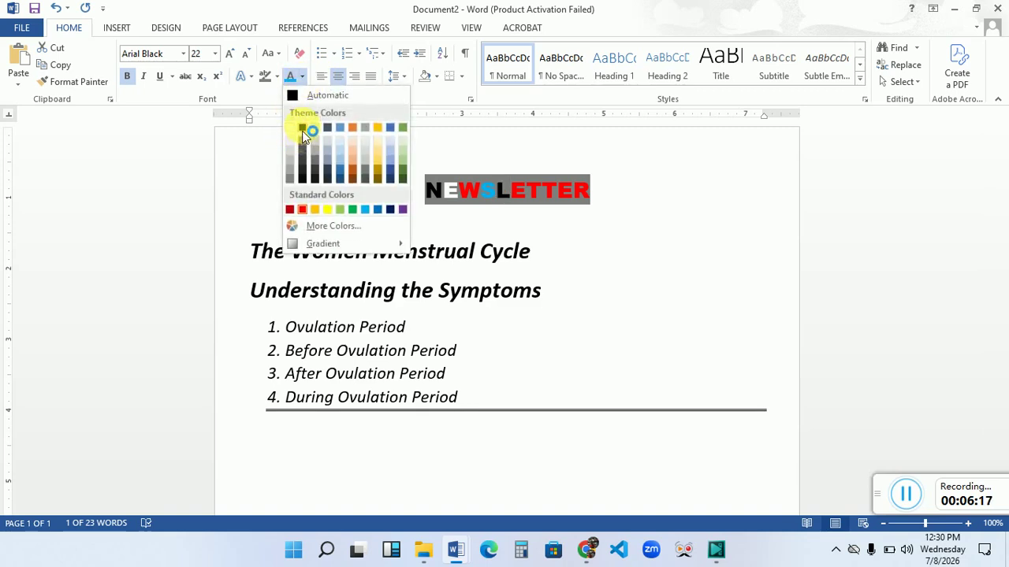
left_click(381, 150)
Colour the second E of "NEWSLETTER" yellow and the second T light blue.
left_click_drag(532, 195, 521, 194)
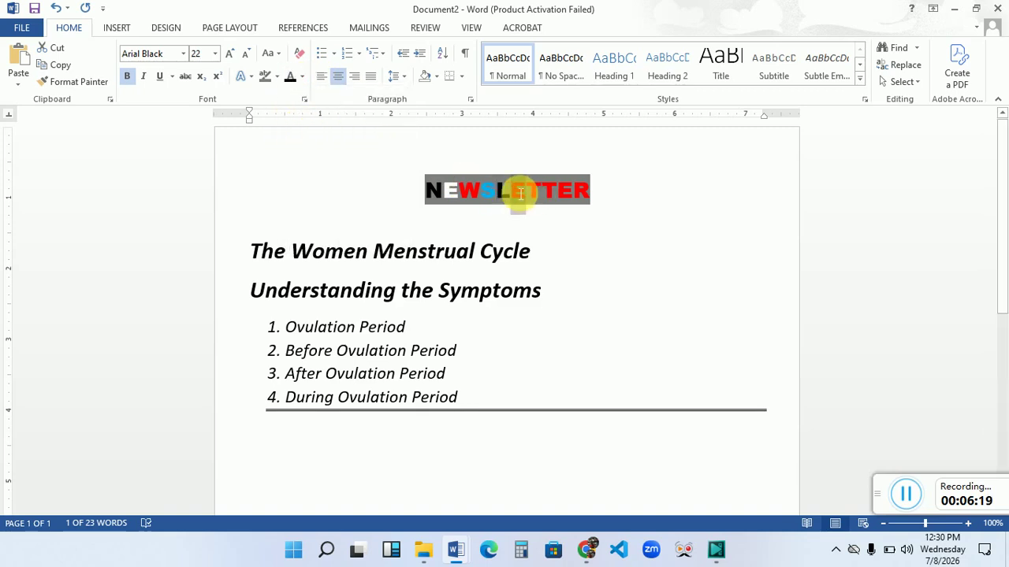
left_click(301, 78)
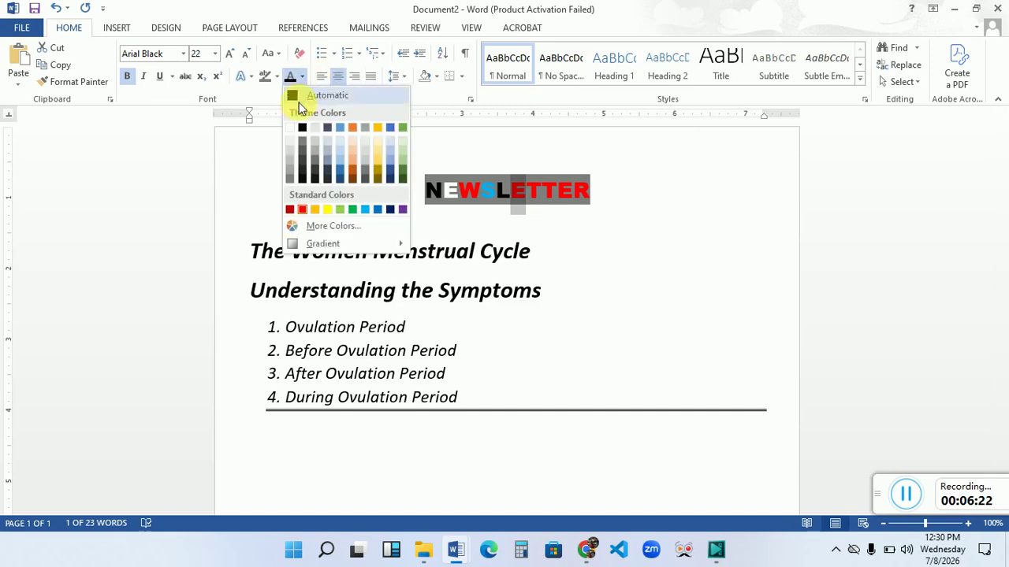
left_click(325, 210)
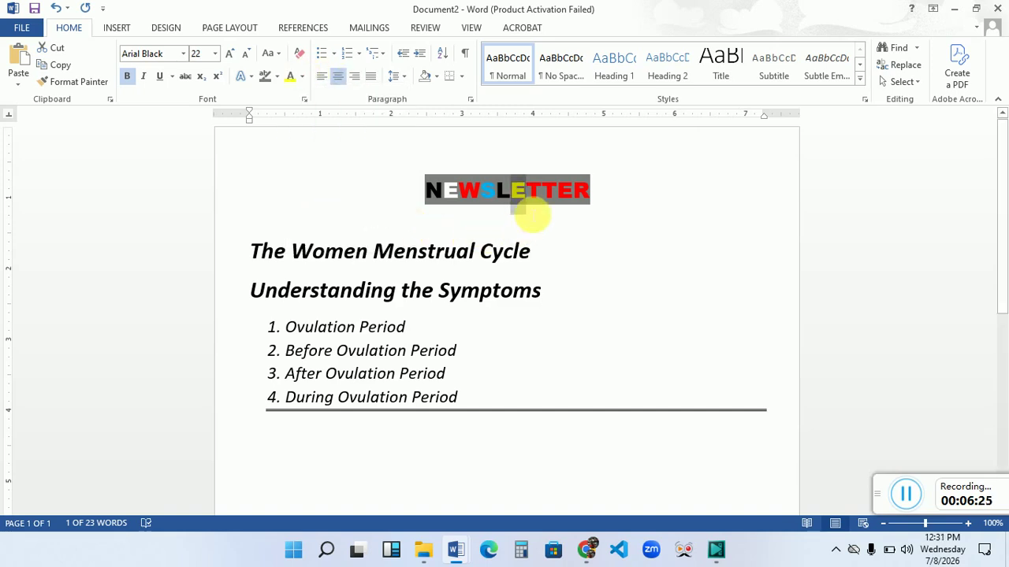
left_click_drag(559, 189, 542, 189)
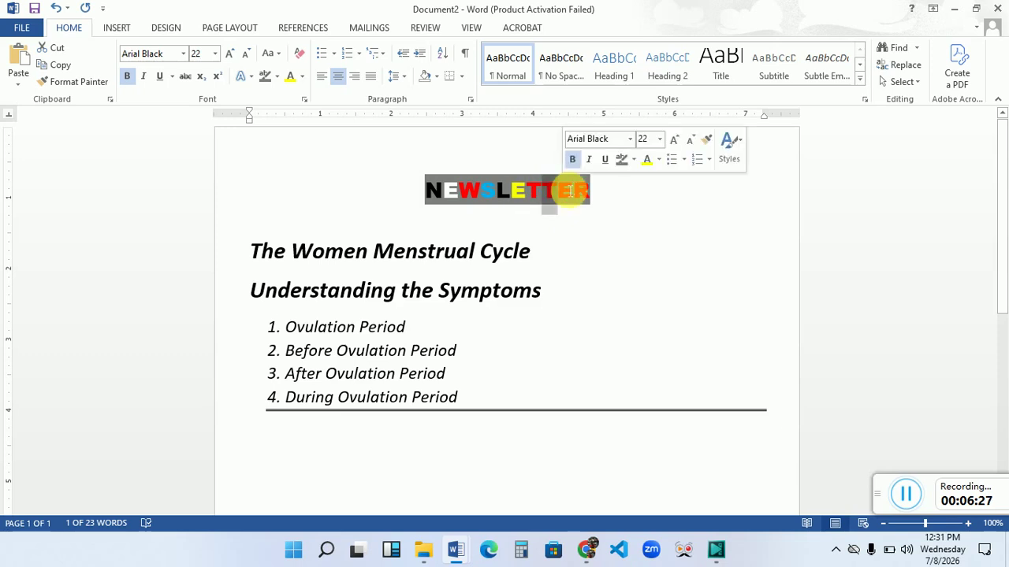
left_click(301, 77)
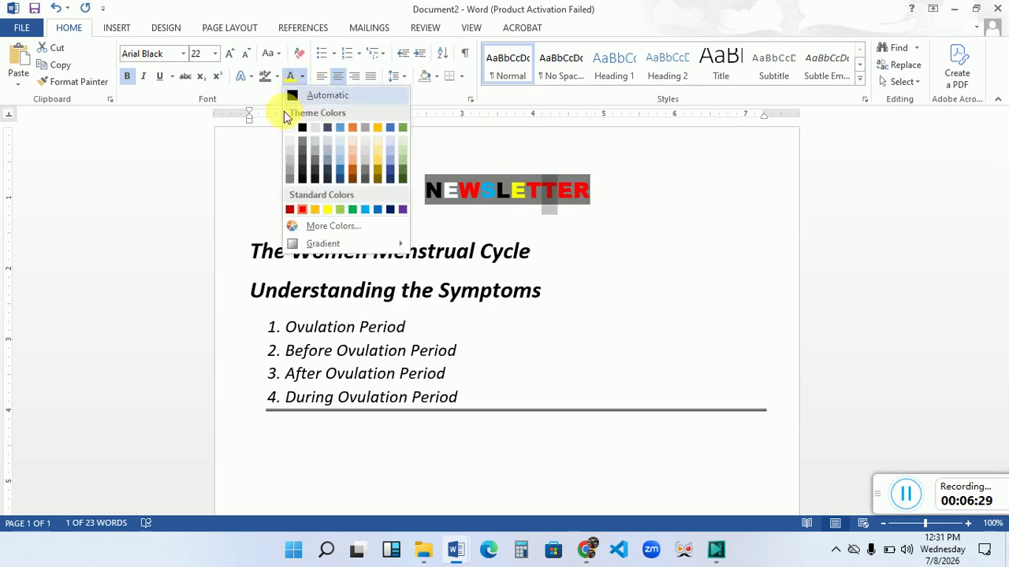
left_click(367, 209)
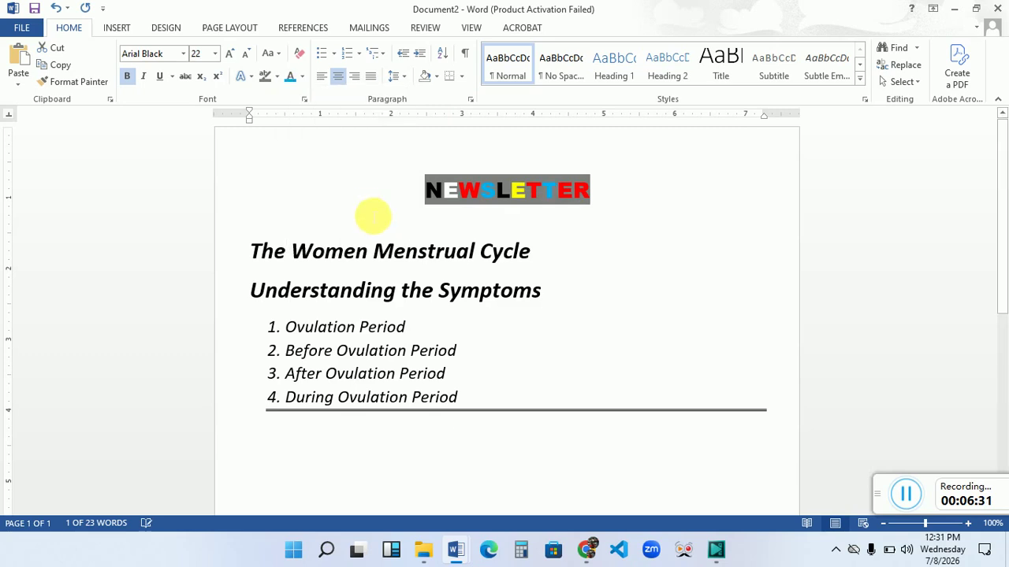
Colour the last E of "NEWSLETTER" dark blue and the final R white.
left_click_drag(580, 190, 558, 190)
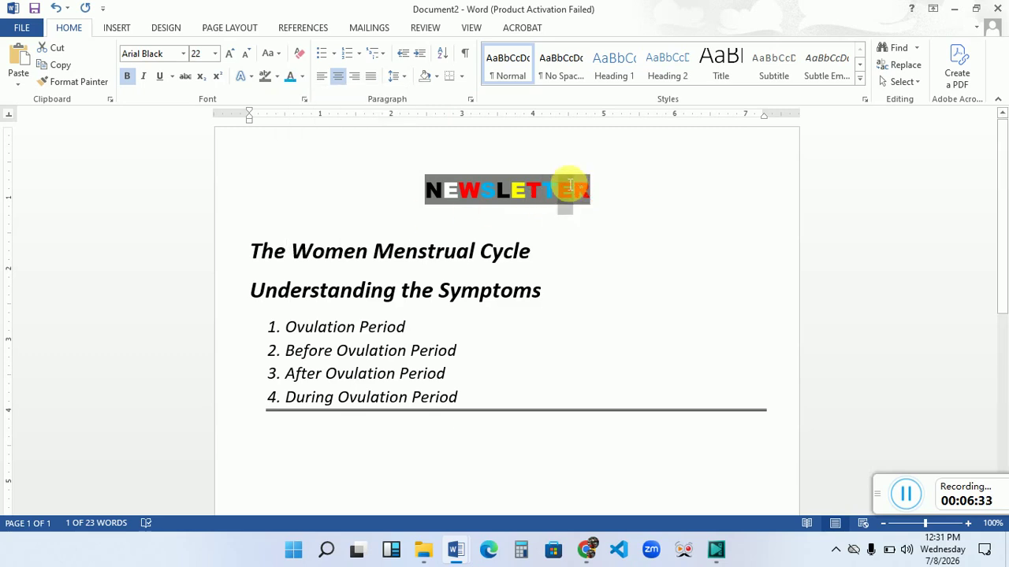
left_click(303, 76)
left_click(390, 210)
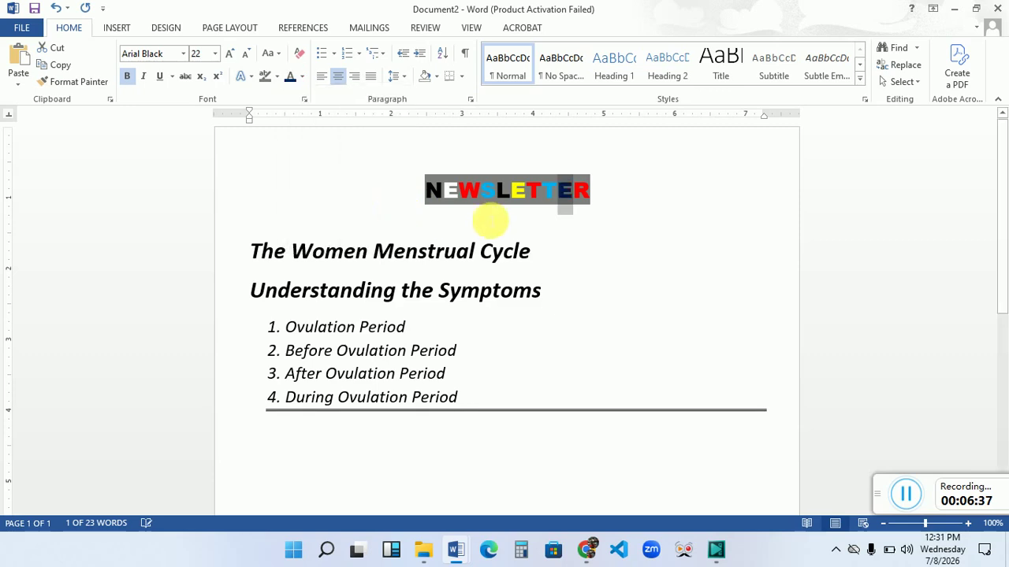
left_click_drag(589, 190, 577, 190)
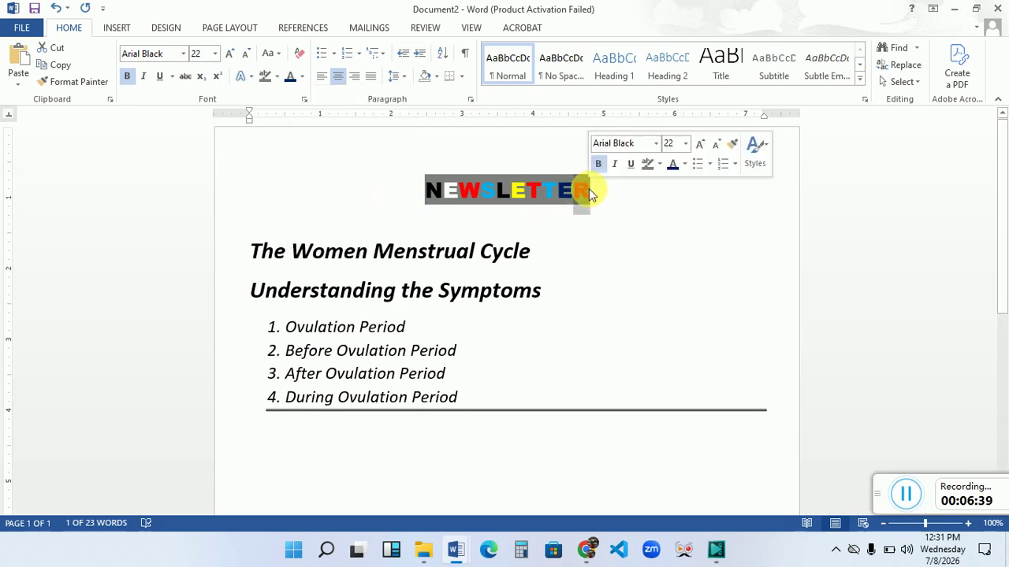
left_click(304, 76)
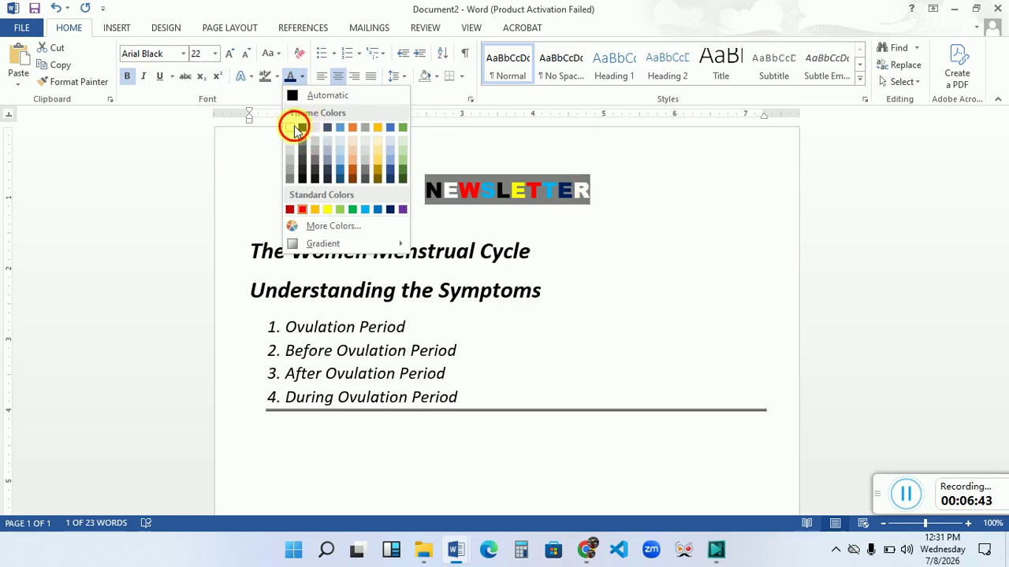
left_click(290, 126)
left_click(653, 250)
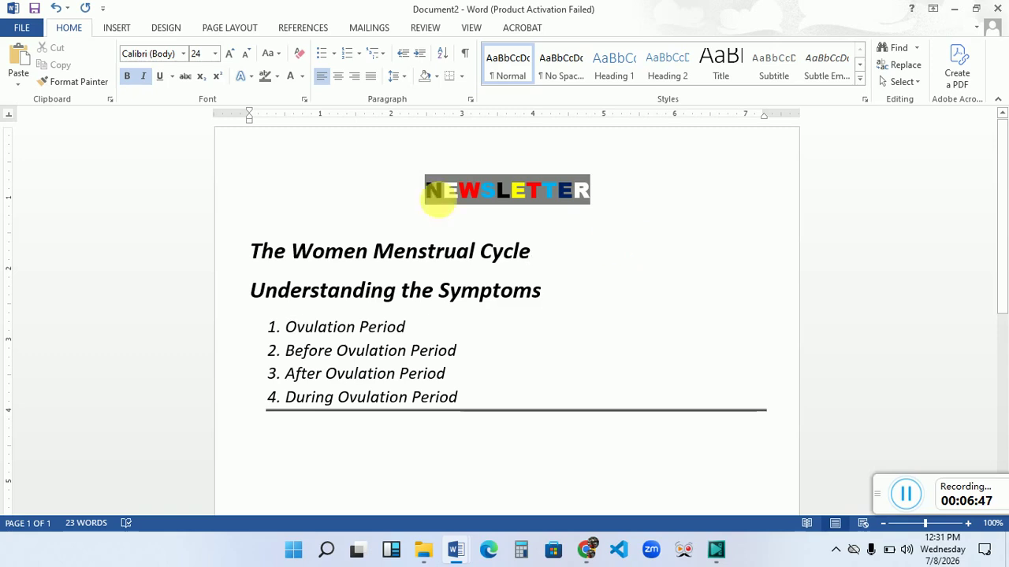
Set the newsletter's page colour to a pale blue theme shade, settling on one lighter than the first choice.
left_click(297, 216)
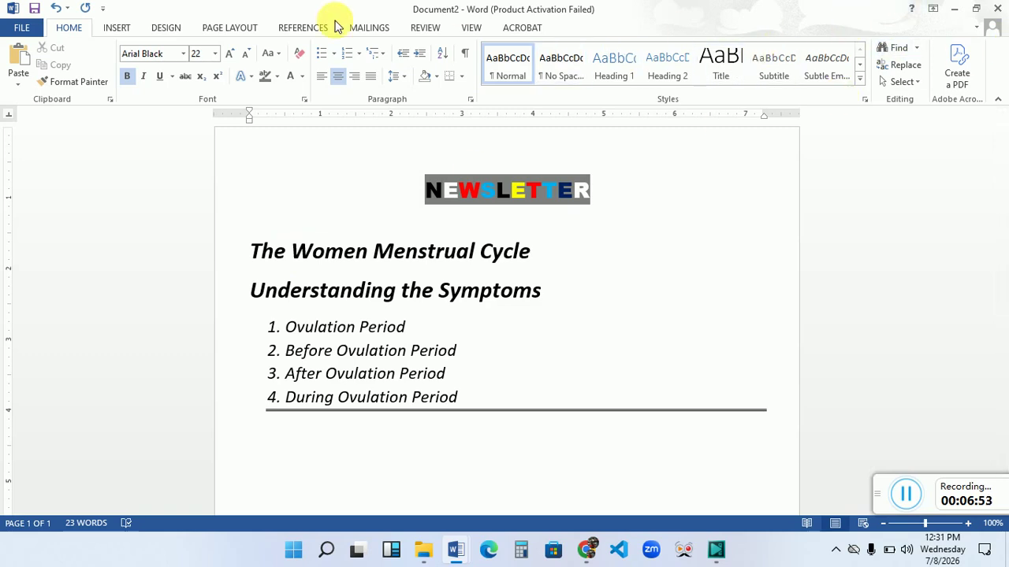
left_click(224, 27)
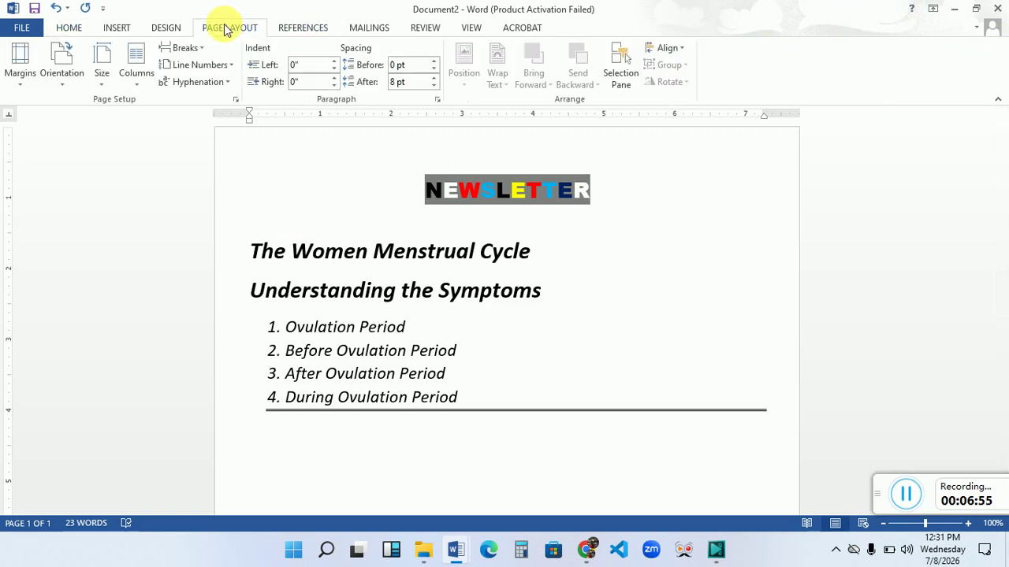
left_click(181, 30)
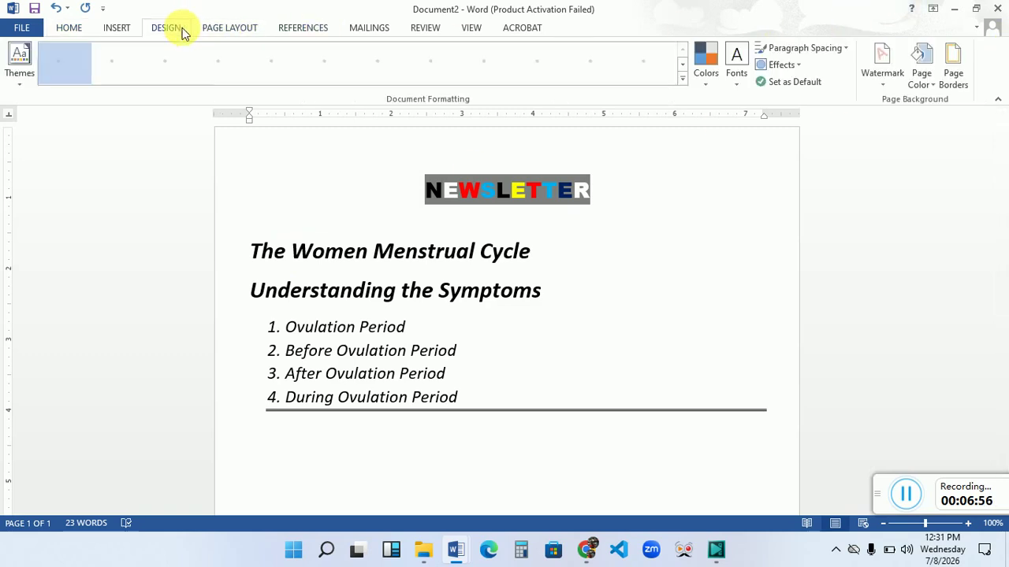
left_click(925, 85)
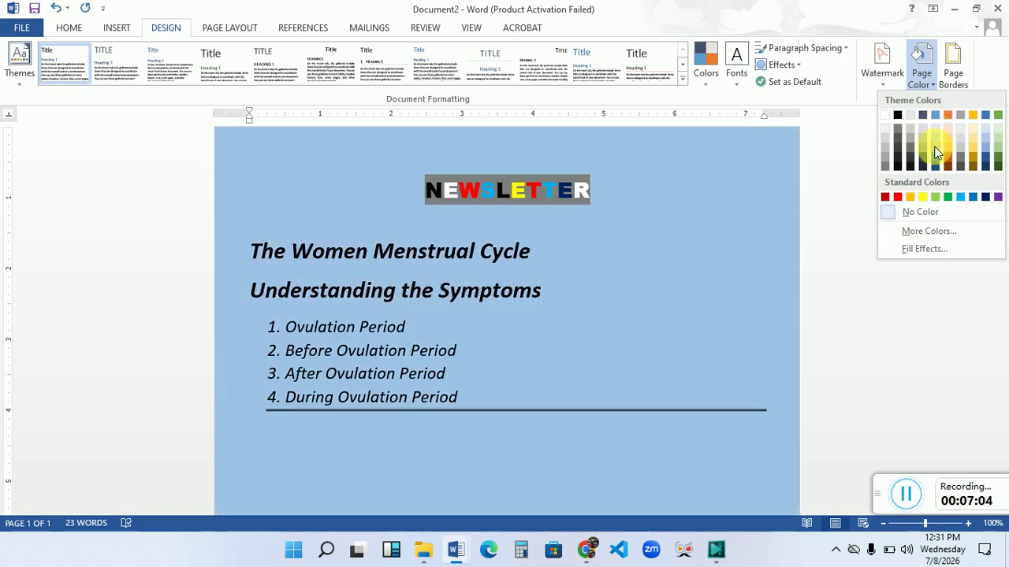
left_click(935, 152)
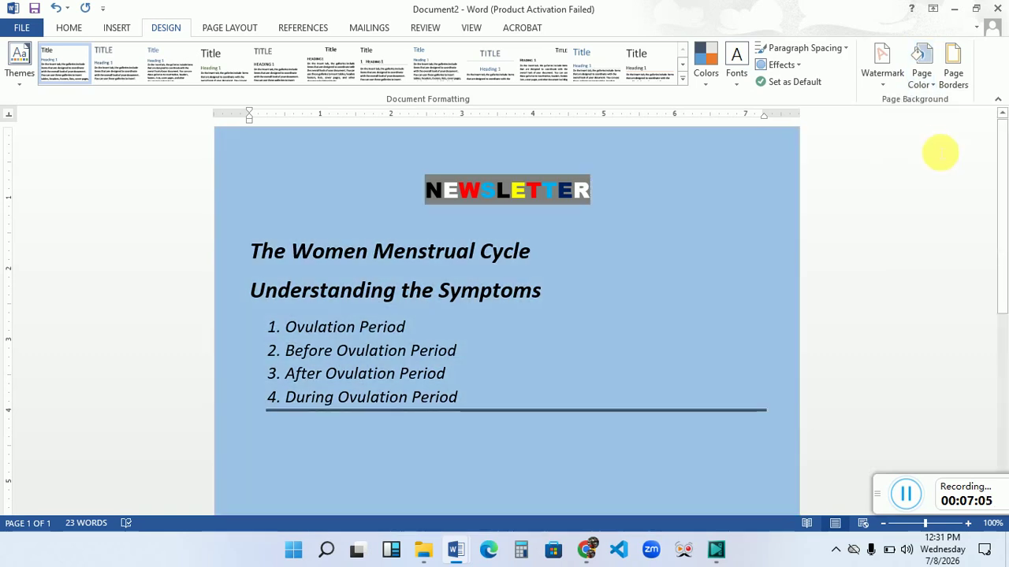
left_click(921, 75)
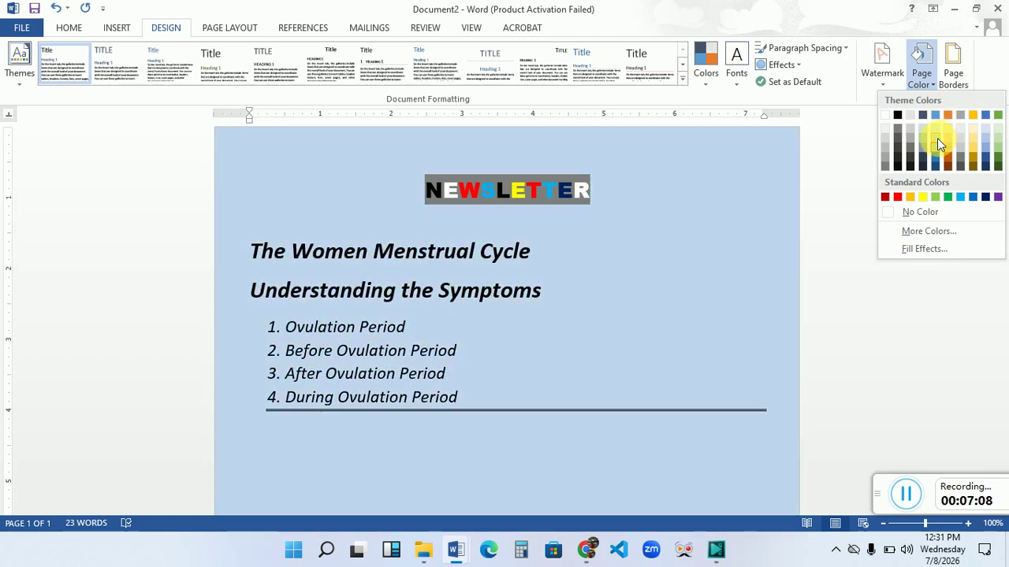
left_click(937, 138)
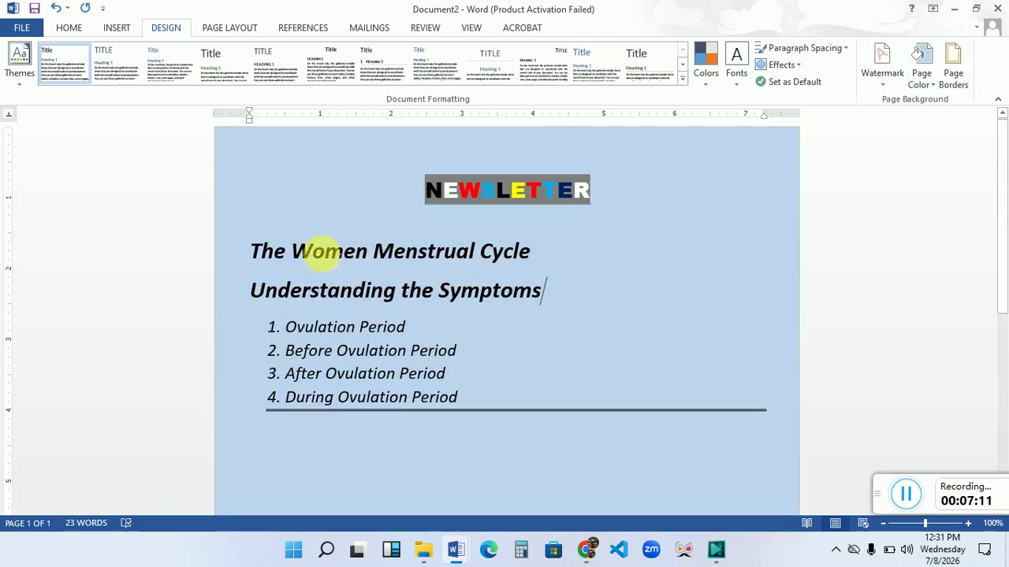
left_click(252, 252)
left_click_drag(250, 246, 522, 286)
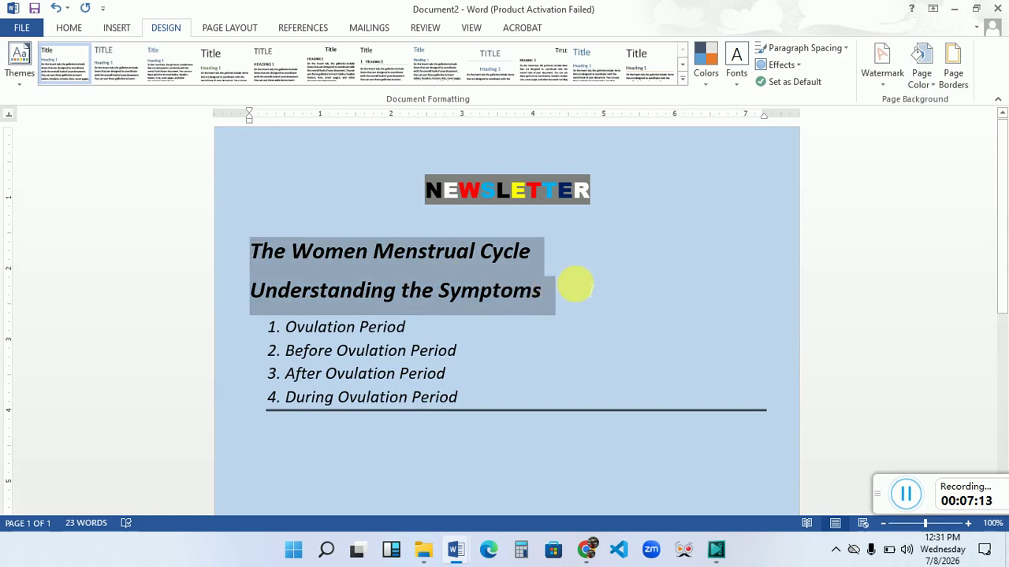
left_click(386, 329)
left_click(505, 375)
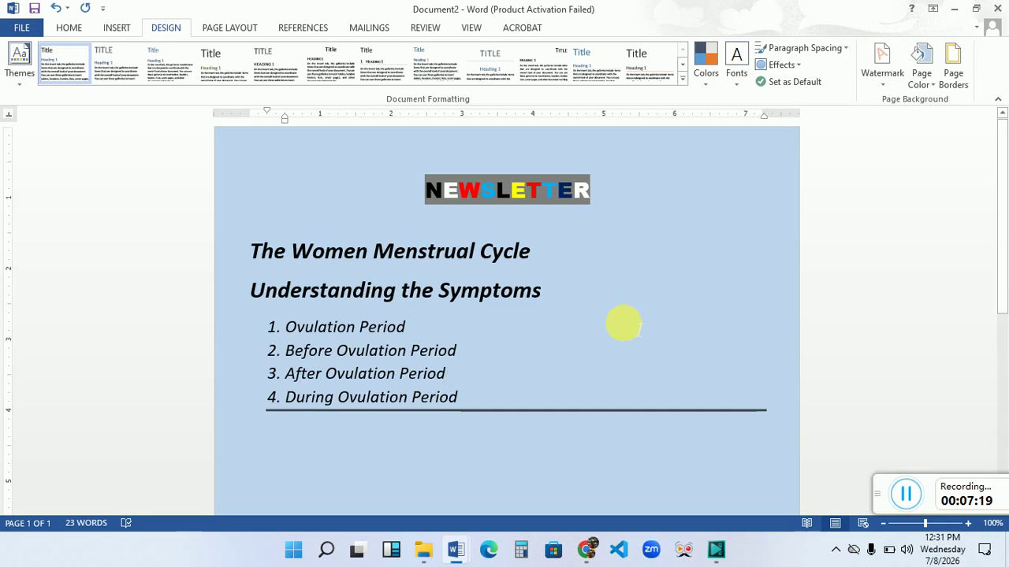
Look through the local Pictures folder for a suitable newsletter image, and close the Insert Picture dialog without inserting one.
left_click(122, 29)
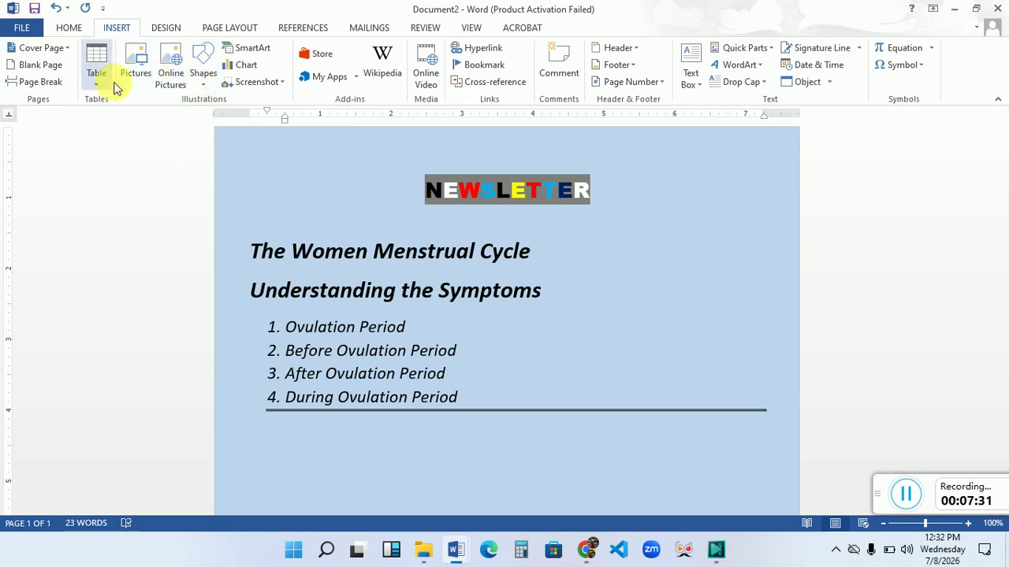
left_click(138, 79)
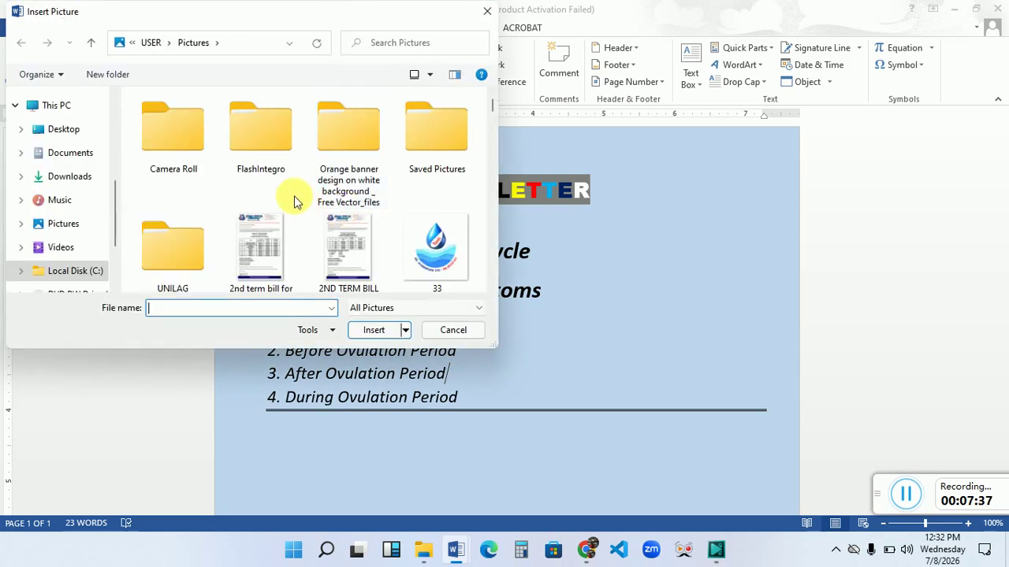
left_click(492, 163)
scroll(492, 163, "down", 8)
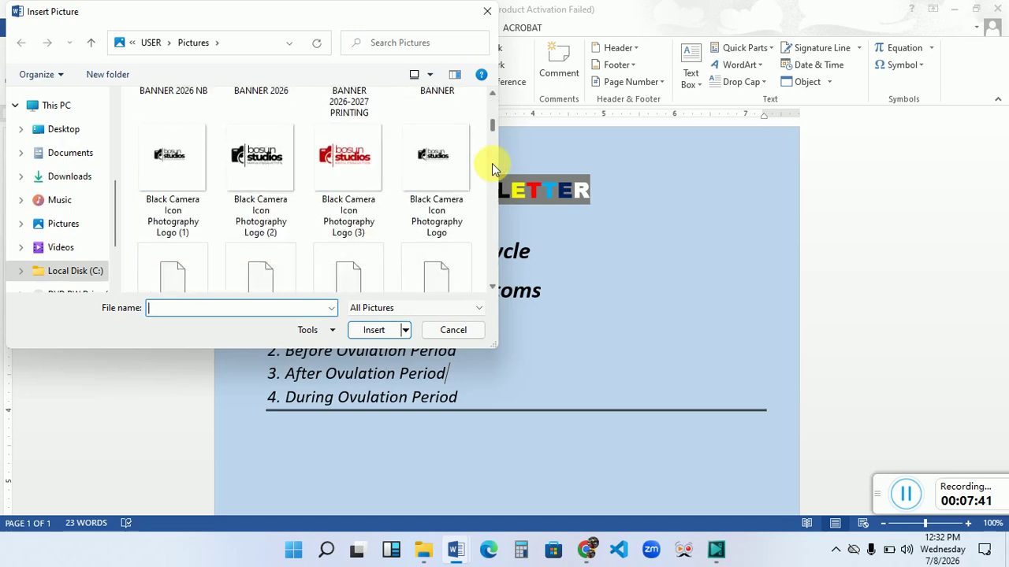
scroll(492, 163, "down", 5)
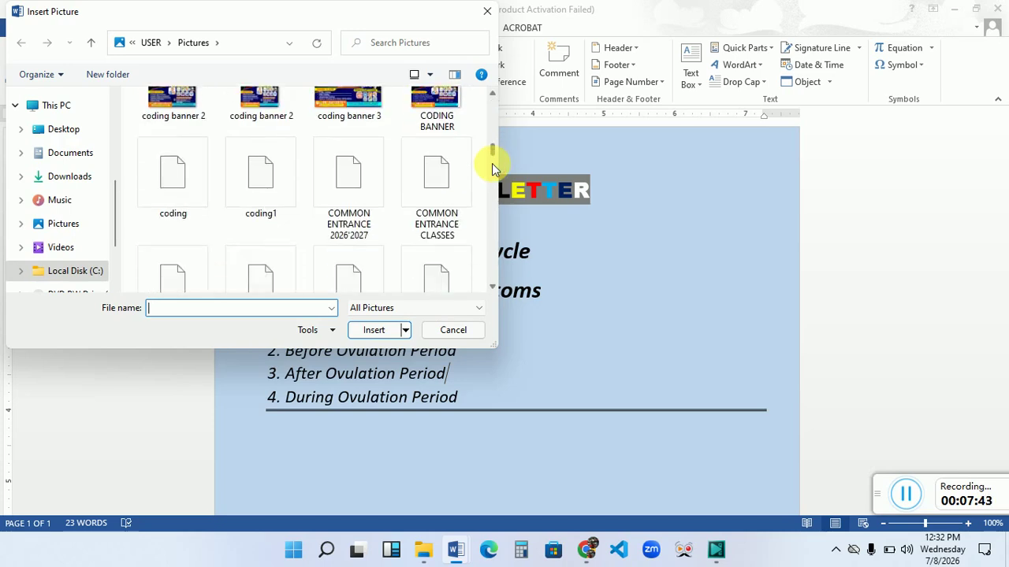
scroll(492, 163, "down", 5)
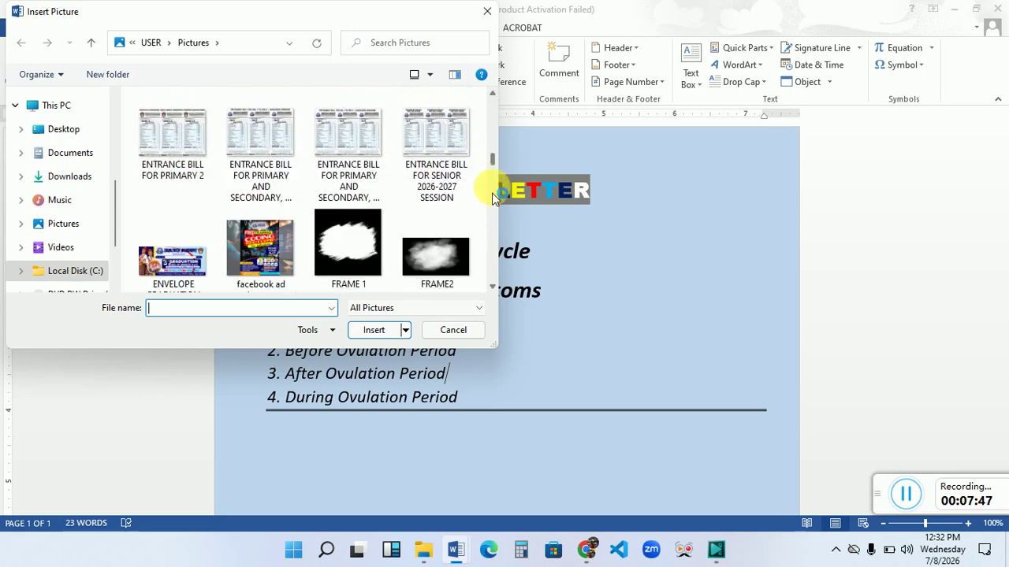
scroll(493, 207, "down", 5)
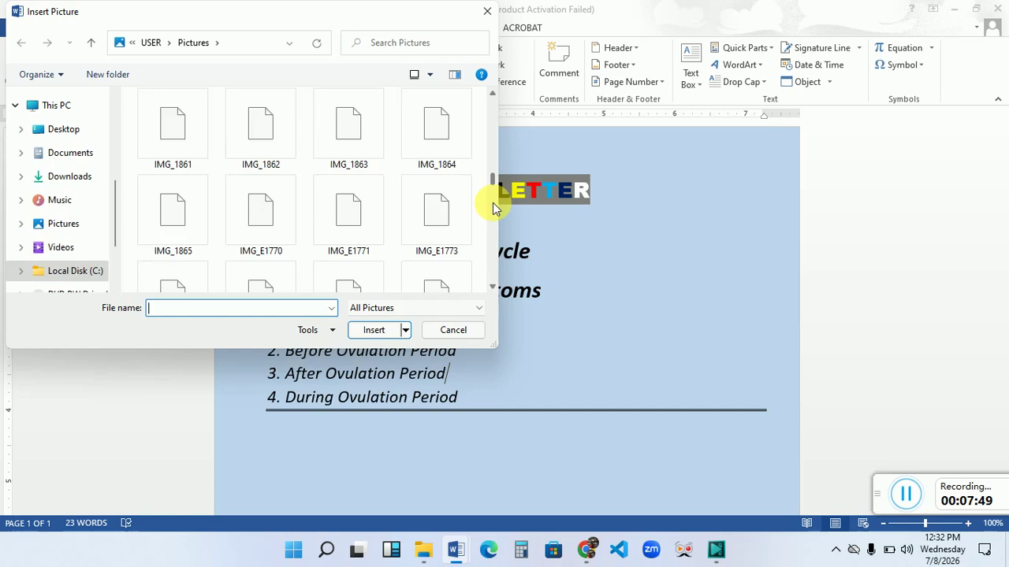
scroll(493, 202, "down", 2)
scroll(492, 203, "down", 4)
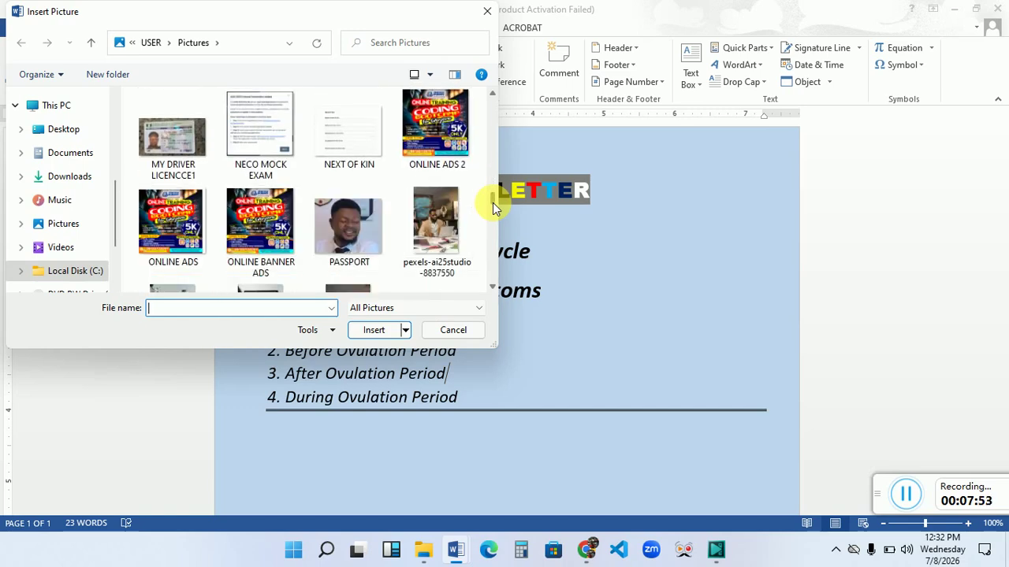
scroll(496, 231, "down", 4)
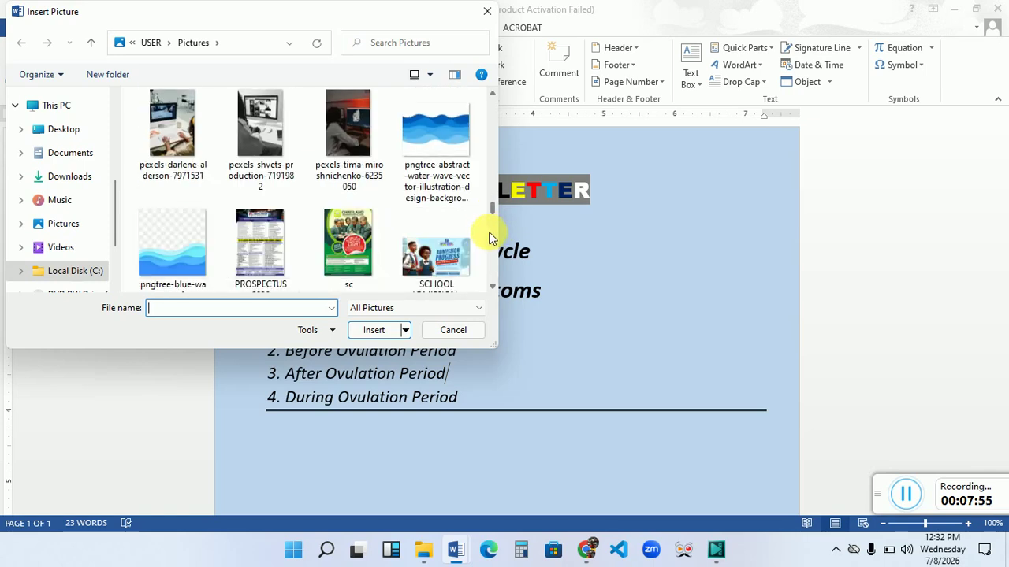
scroll(495, 236, "down", 2)
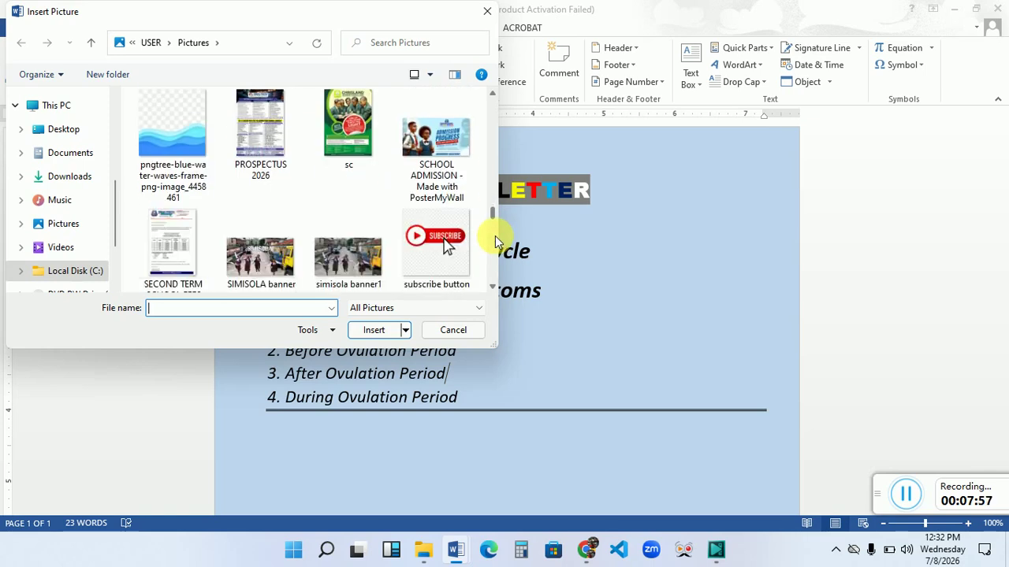
scroll(495, 236, "down", 2)
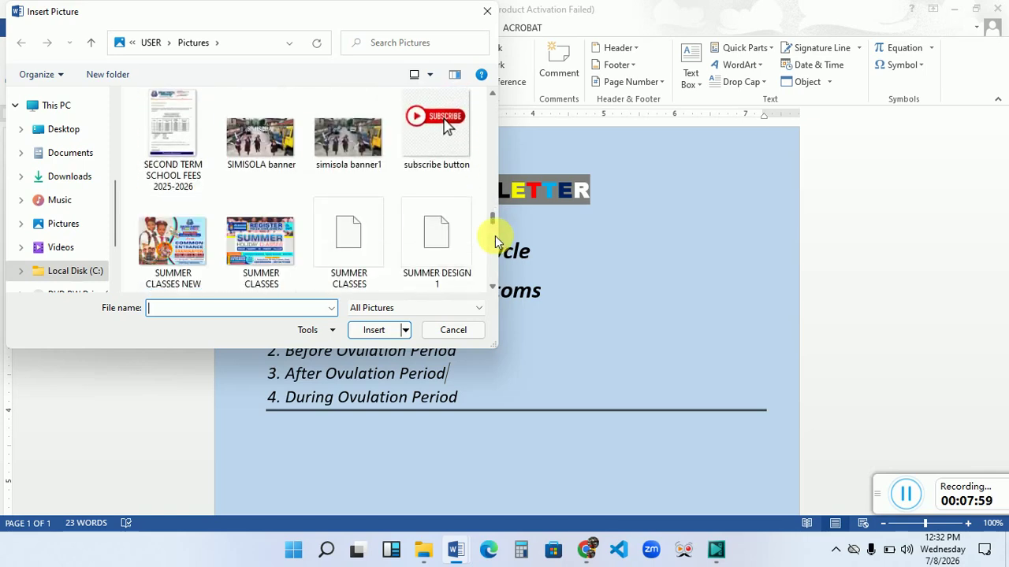
scroll(495, 235, "down", 2)
scroll(495, 236, "down", 4)
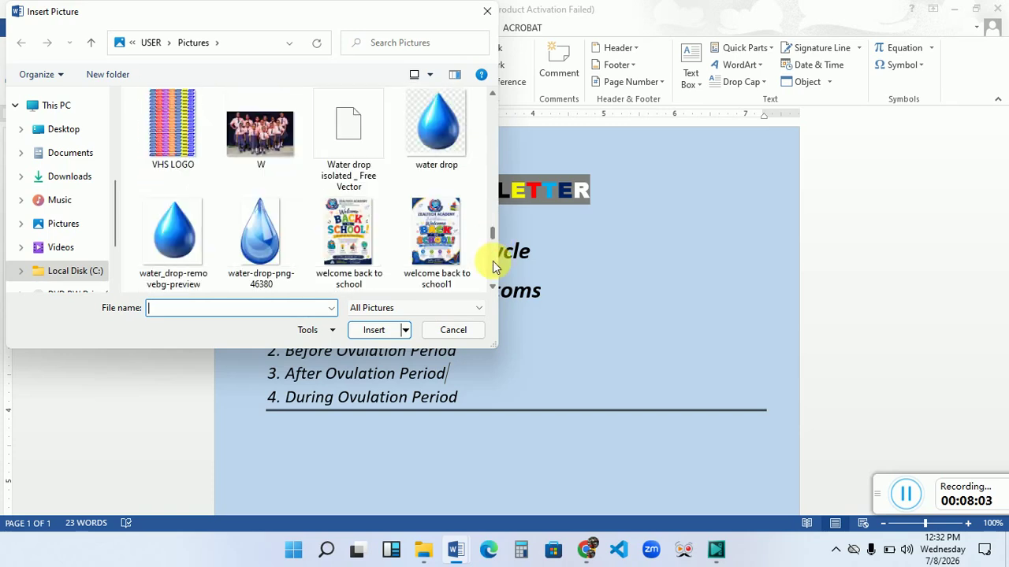
scroll(492, 261, "down", 2)
scroll(493, 261, "down", 8)
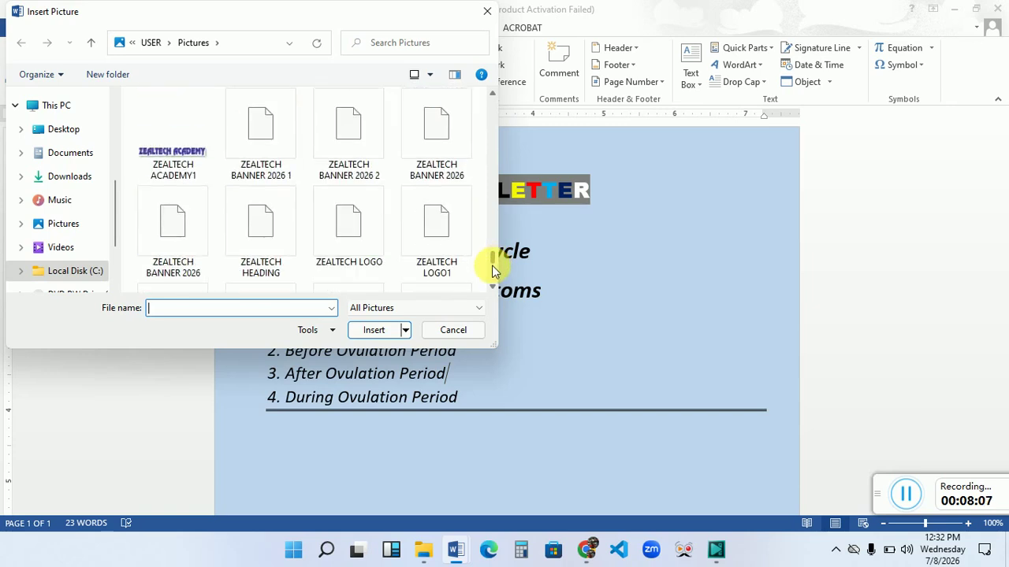
left_click_drag(492, 261, 491, 281)
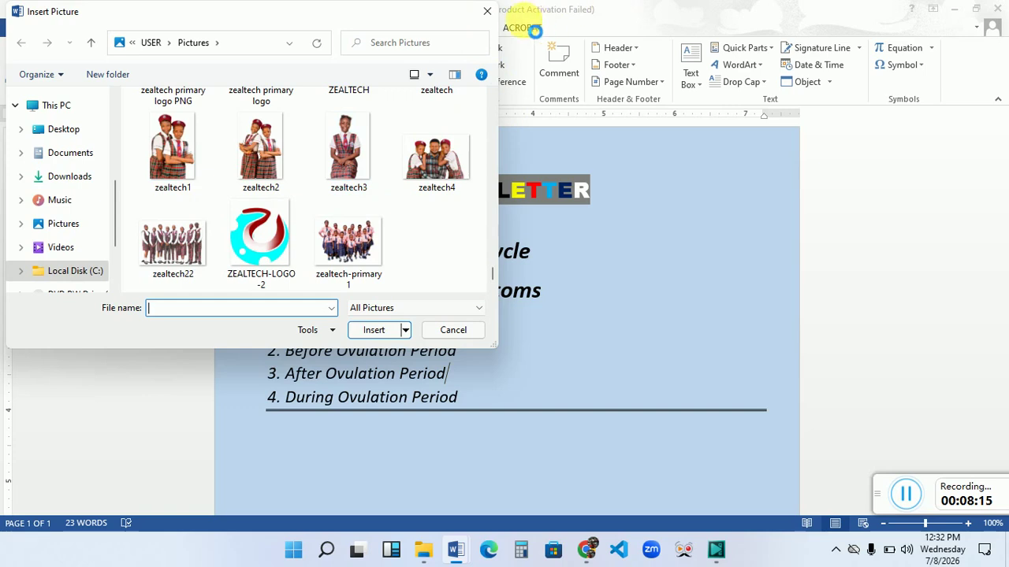
left_click(486, 13)
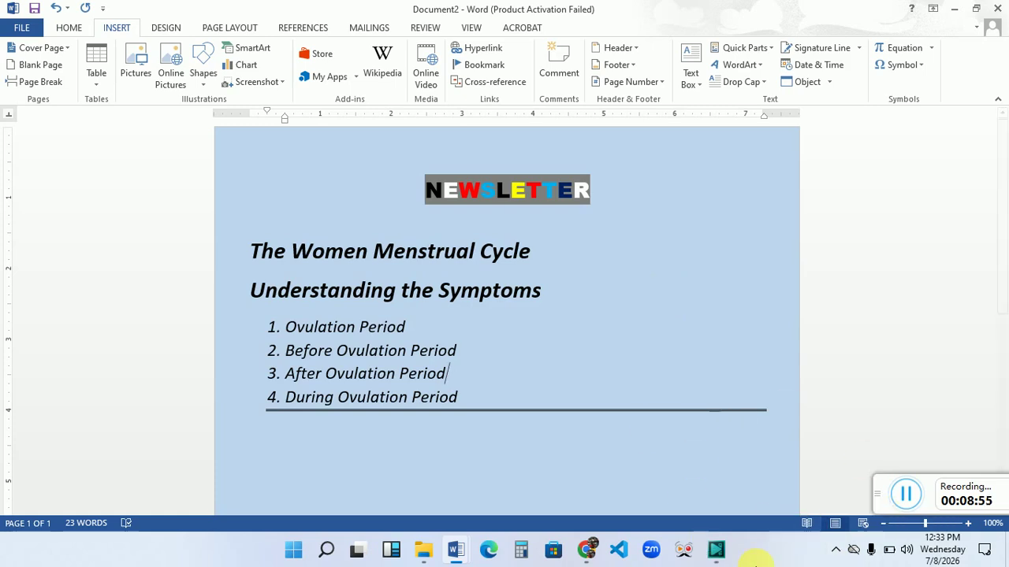
Switch to Chrome and search the web for "ladies images.png" in a new tab.
left_click(590, 548)
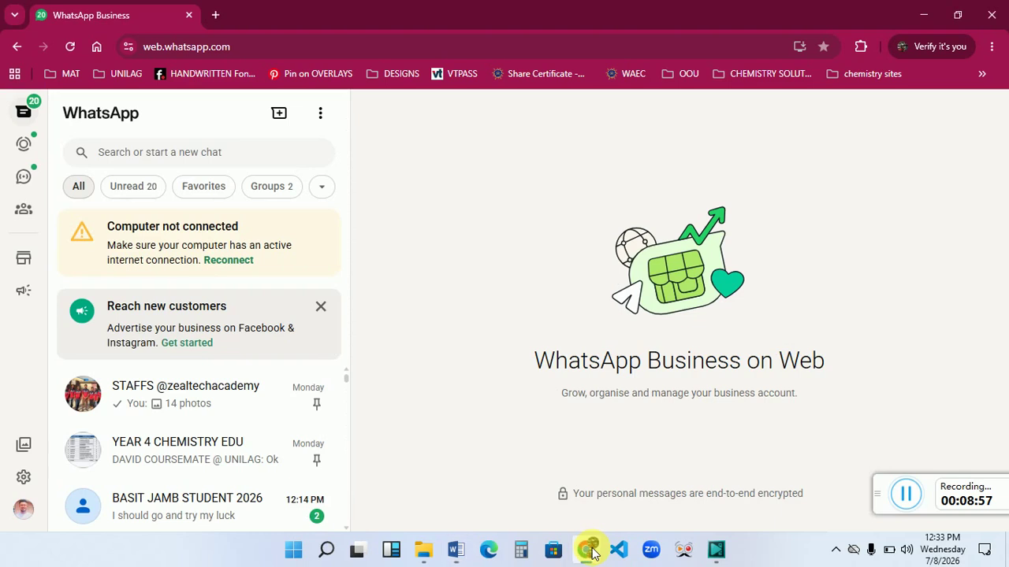
left_click(209, 14)
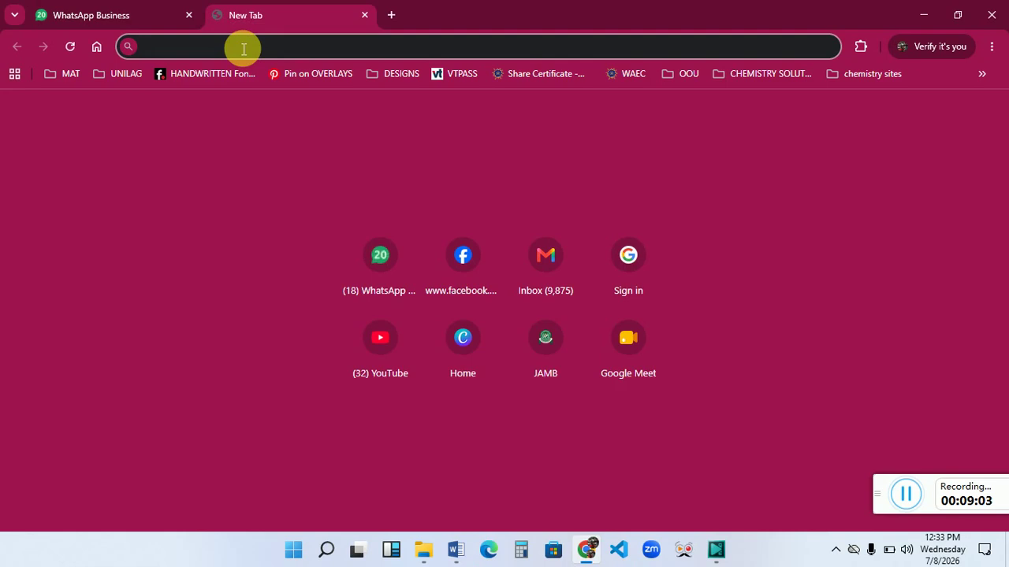
type("ladi")
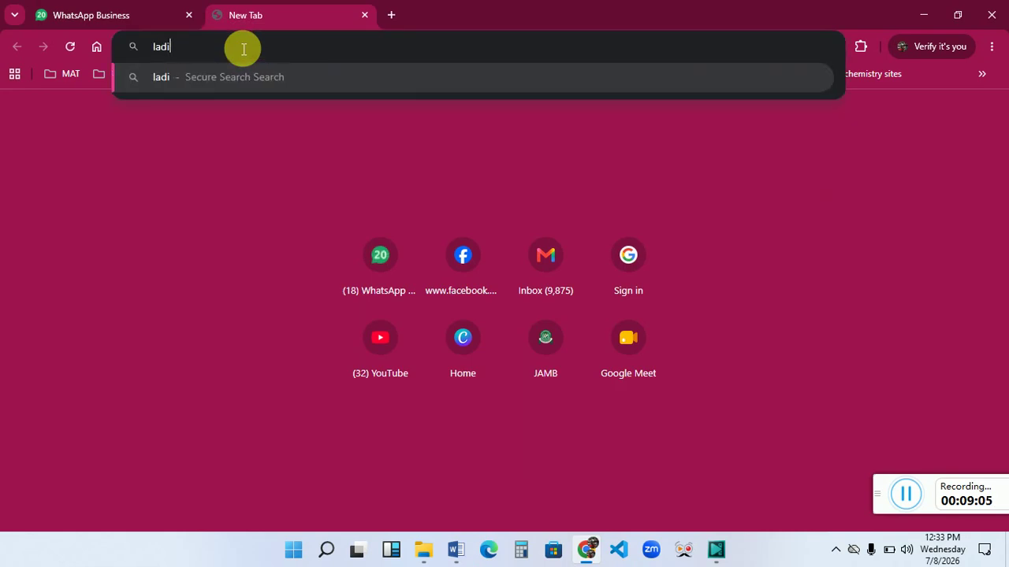
type("es i")
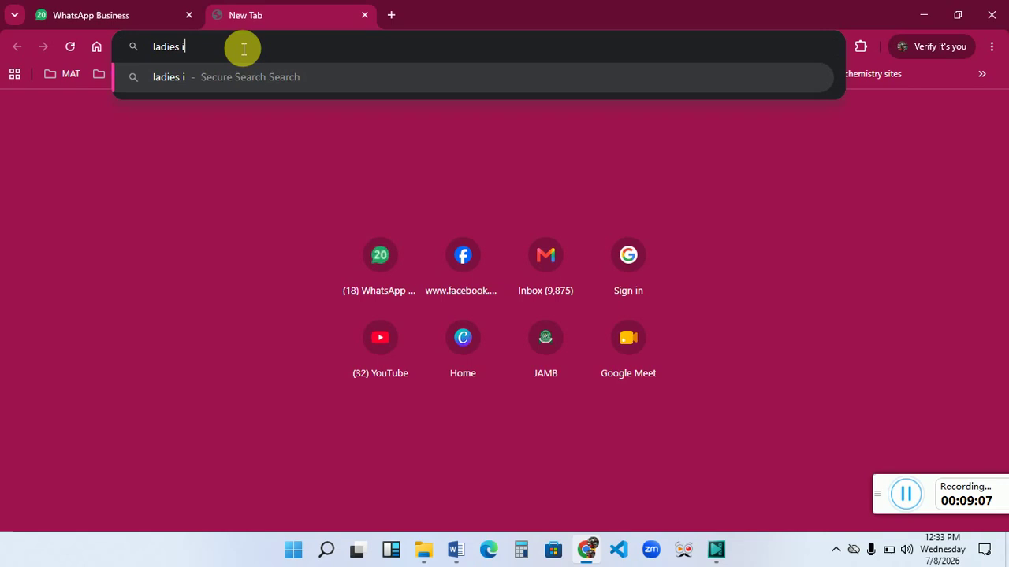
type("mages")
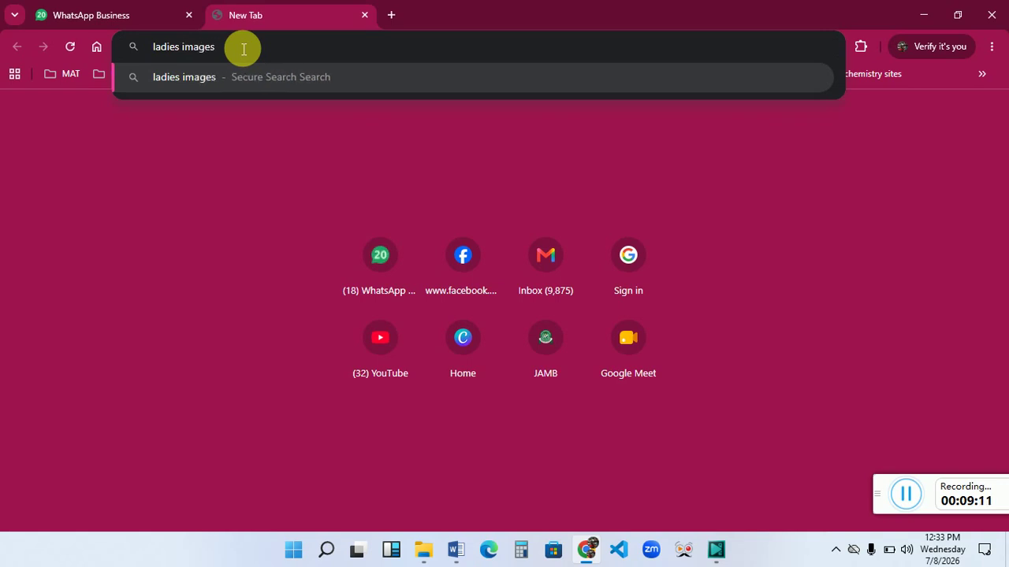
type(".p")
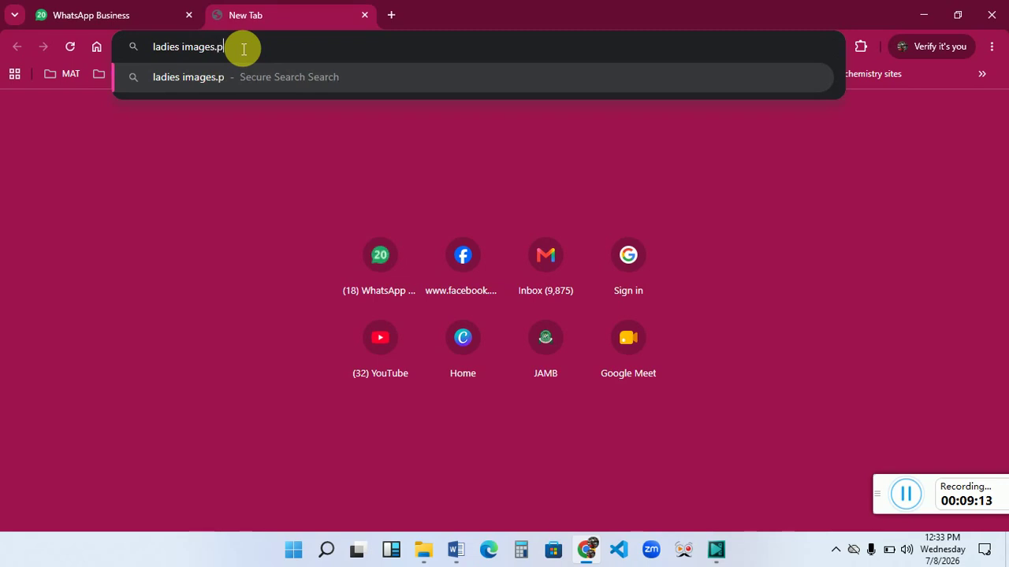
type("ng")
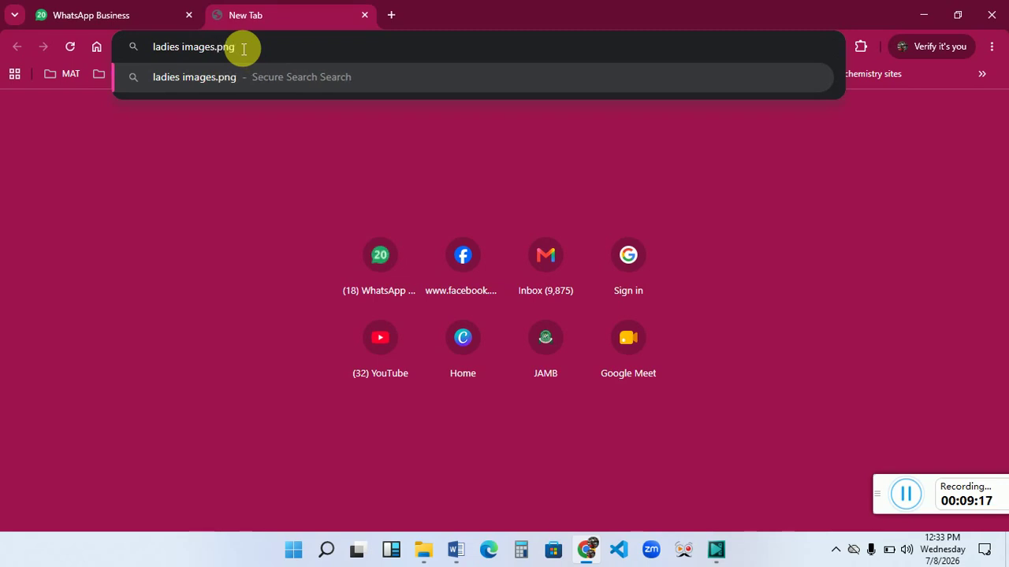
key("Return")
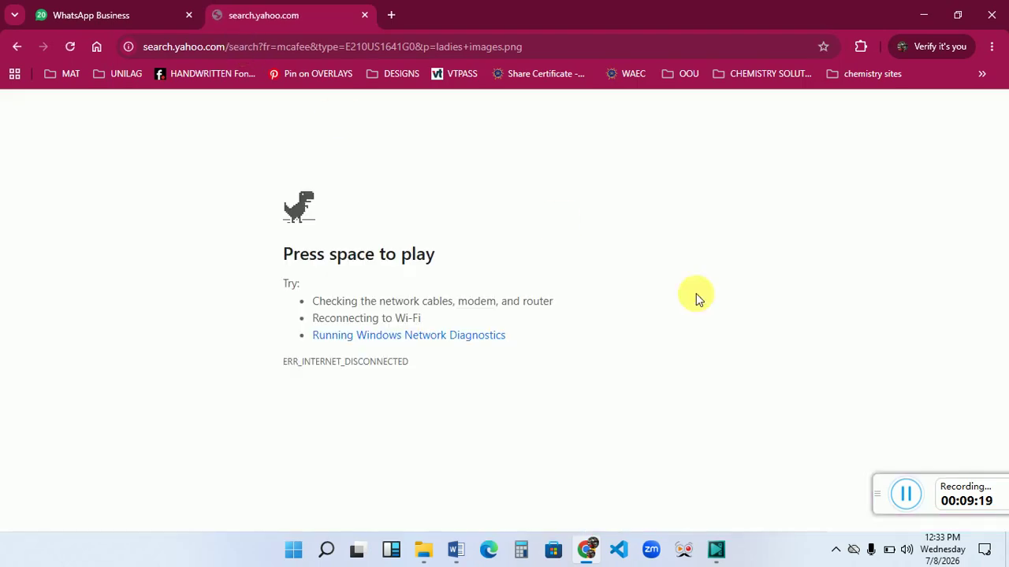
Open the computer's network settings and restart Wi-Fi by turning it off and back on.
left_click(836, 550)
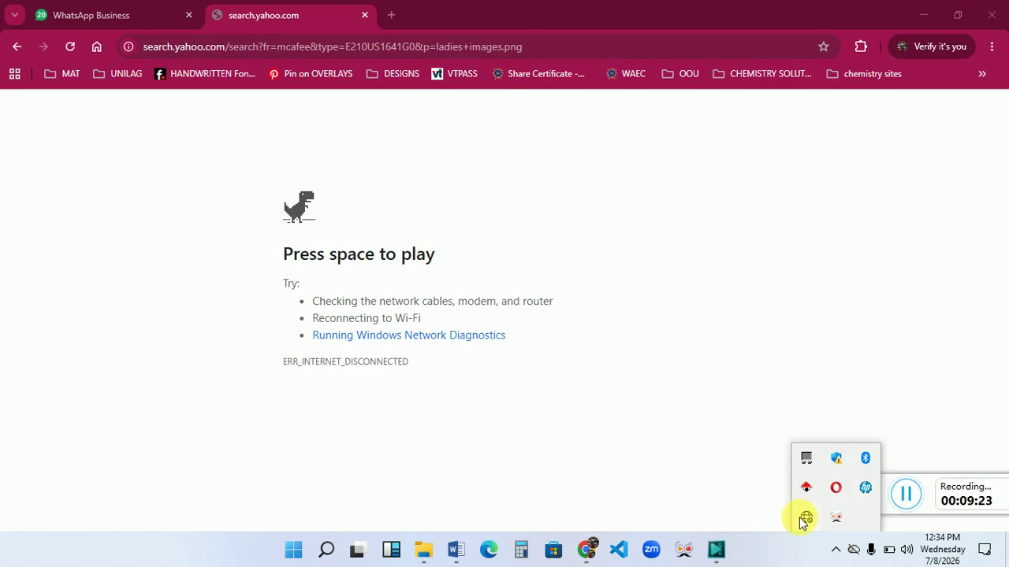
left_click(805, 519)
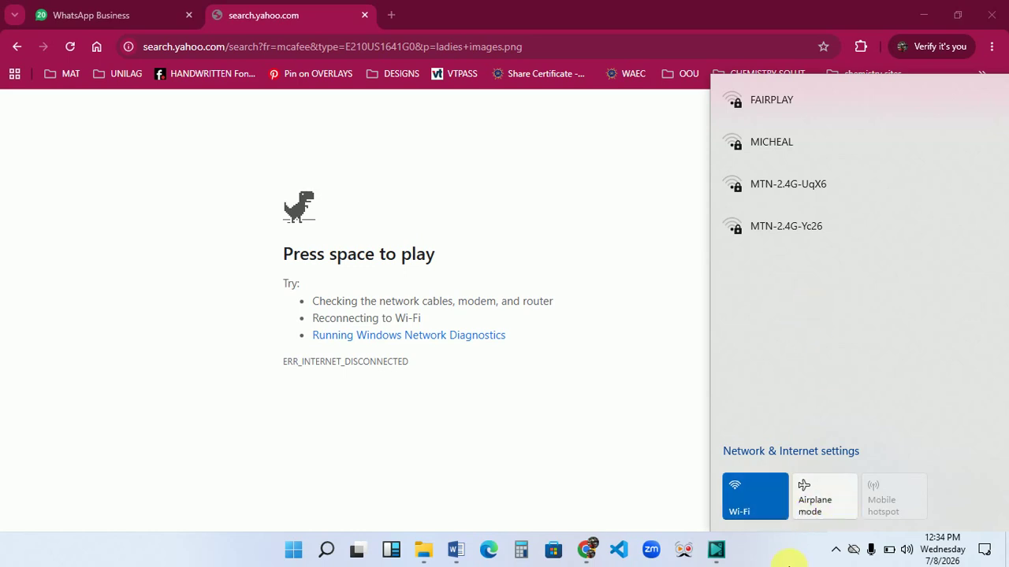
left_click(755, 510)
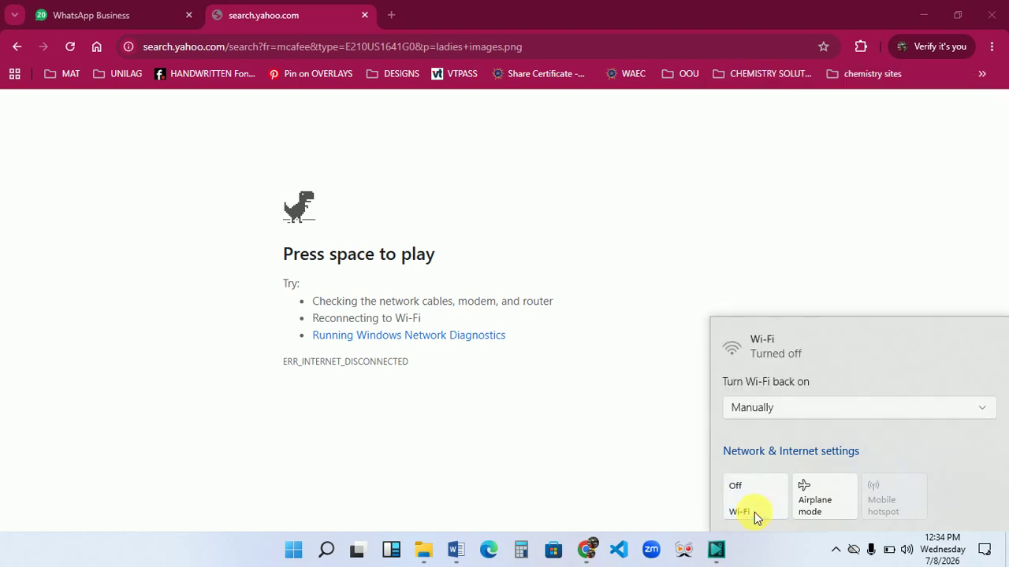
left_click(755, 512)
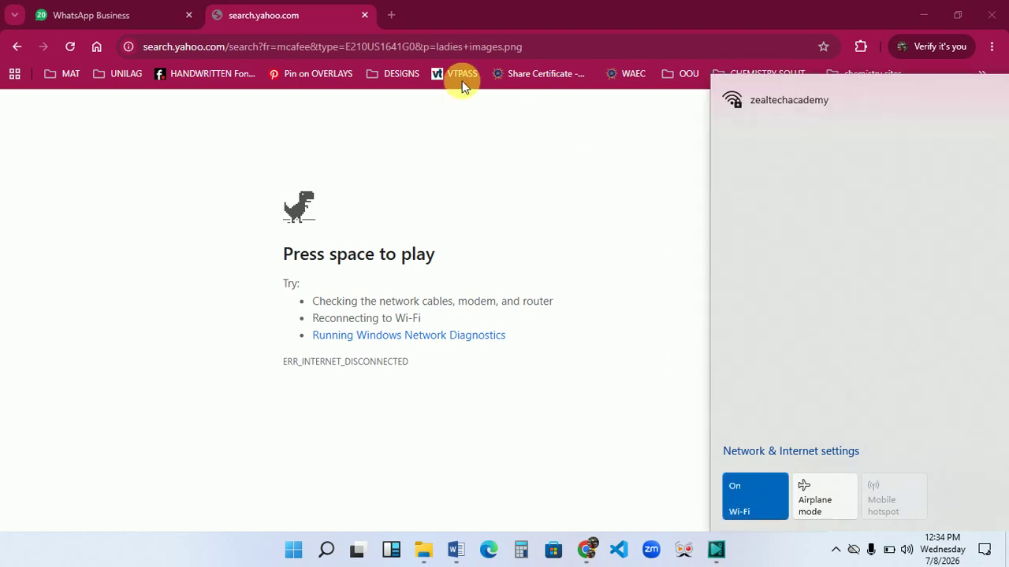
Search the web for "remove bg" in a new tab and open the remove.bg background removal site.
left_click(392, 15)
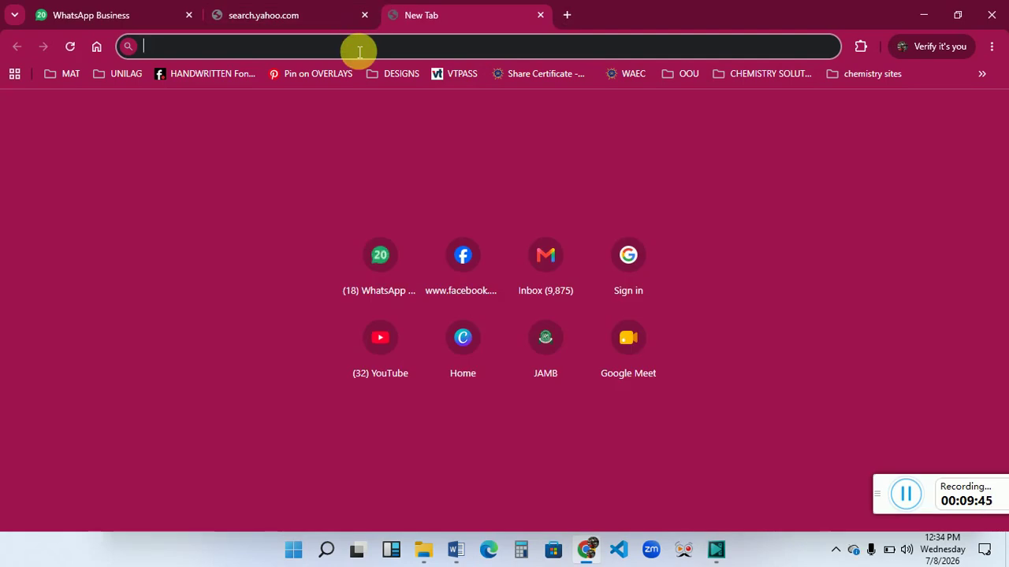
type("re")
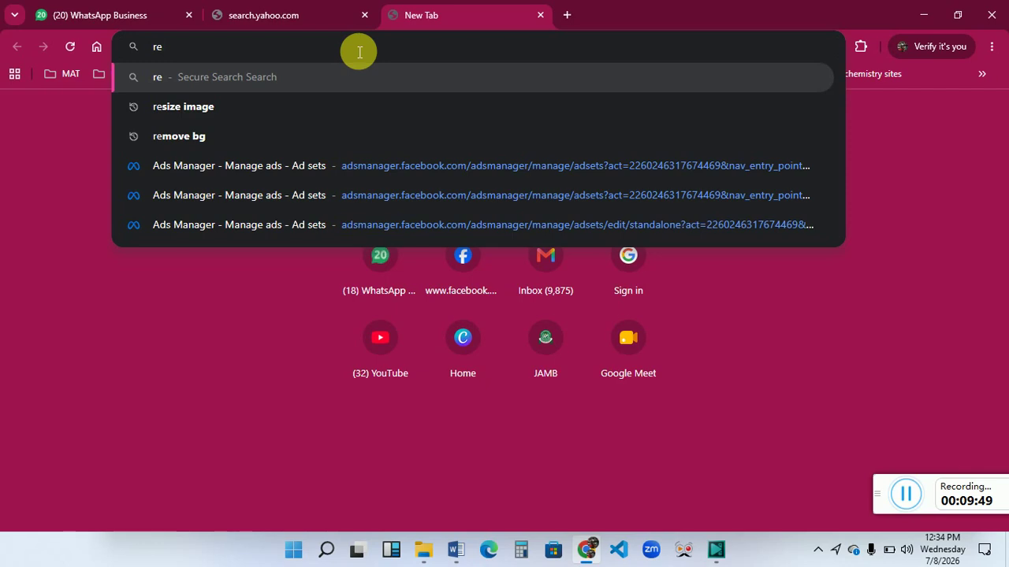
type("mo")
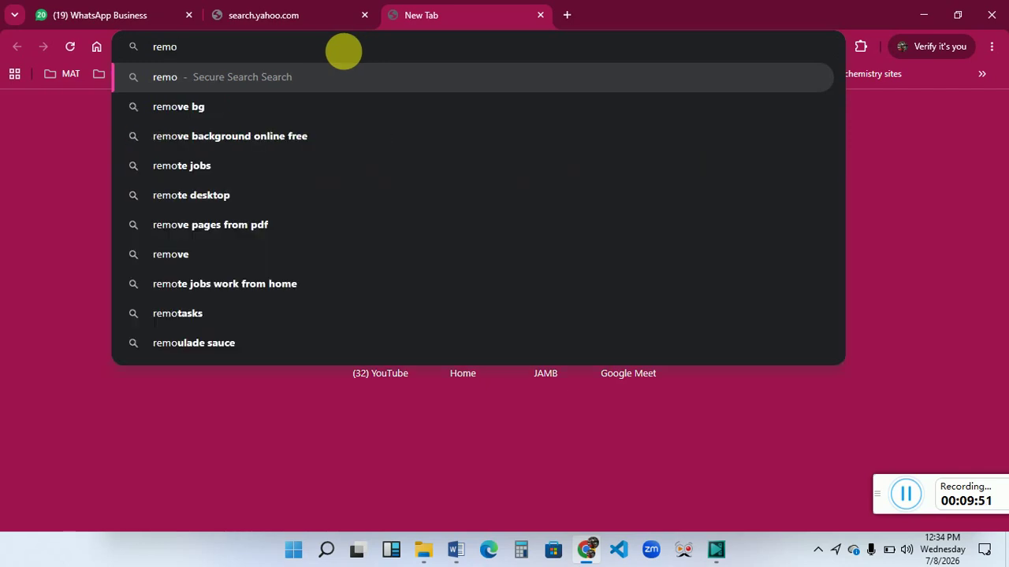
left_click(196, 110)
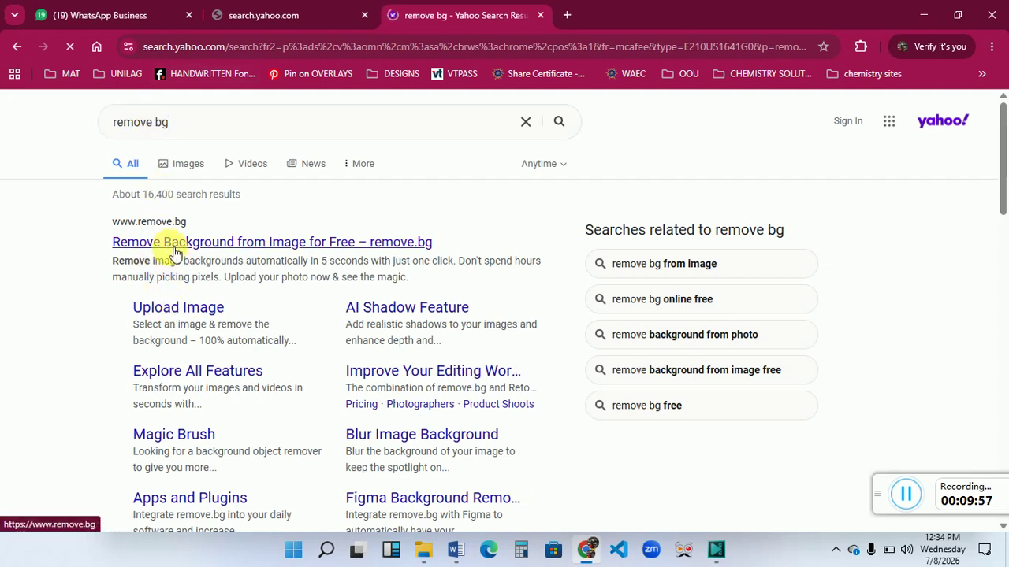
left_click(171, 248)
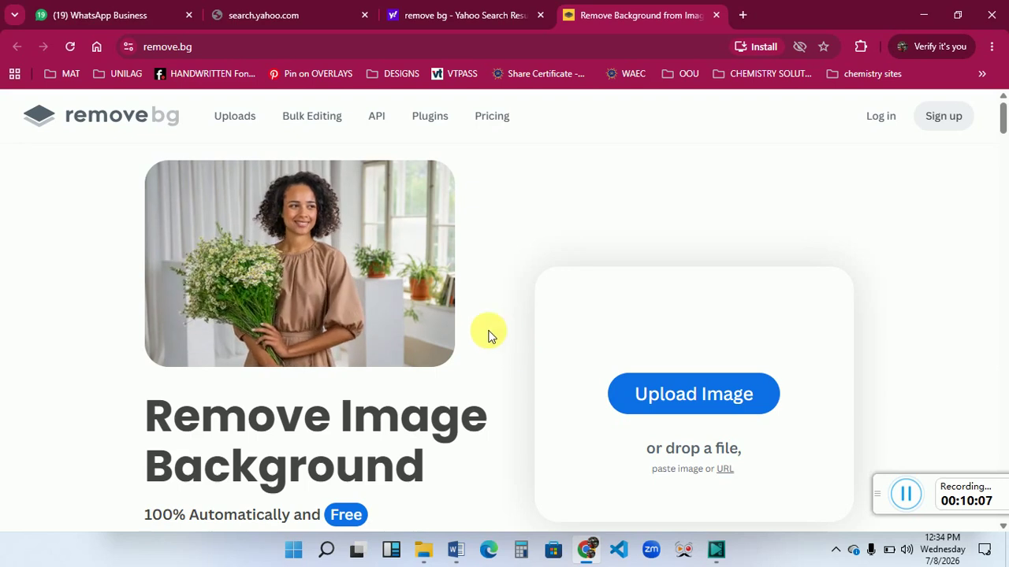
From the "ladies images.png" results, open the picture of the woman in a black suit and save it to Downloads under its suggested name.
left_click(422, 18)
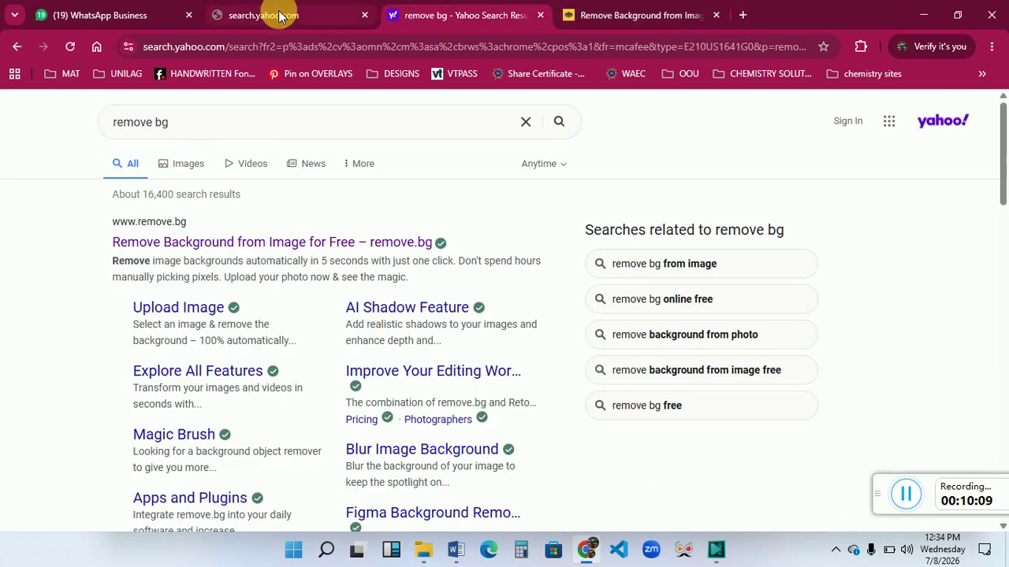
left_click(284, 15)
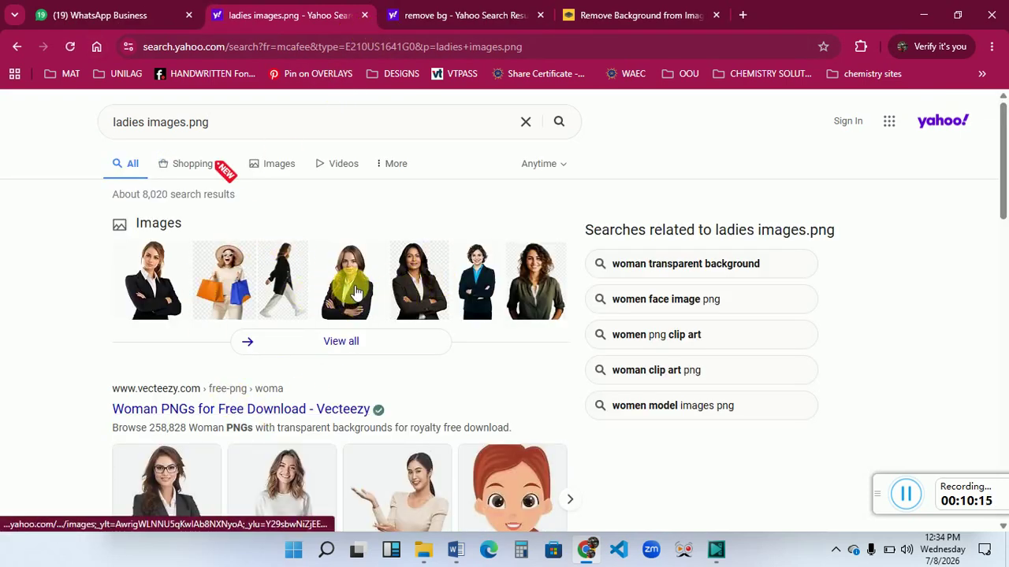
left_click(357, 292)
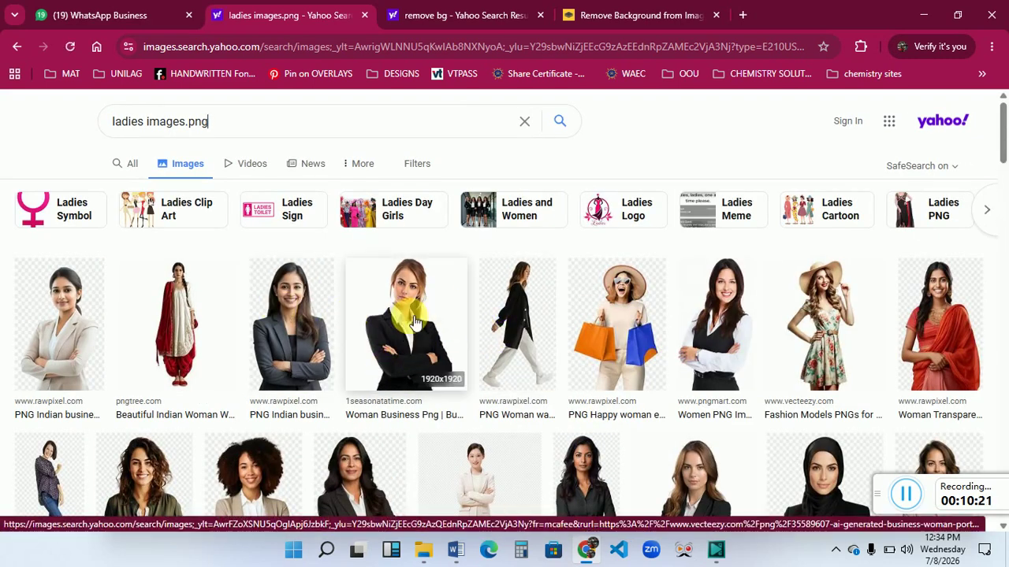
left_click(413, 321)
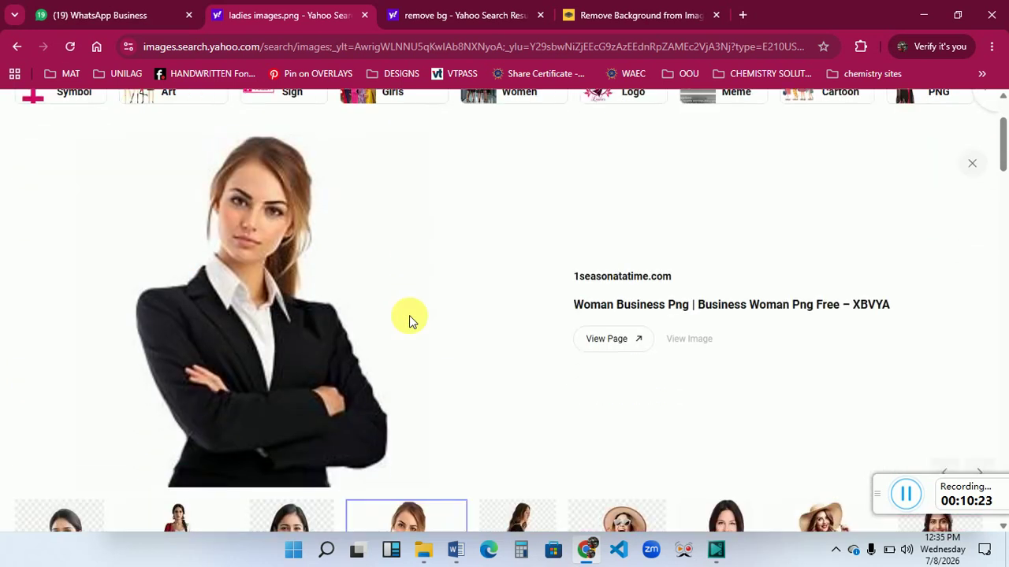
right_click(260, 273)
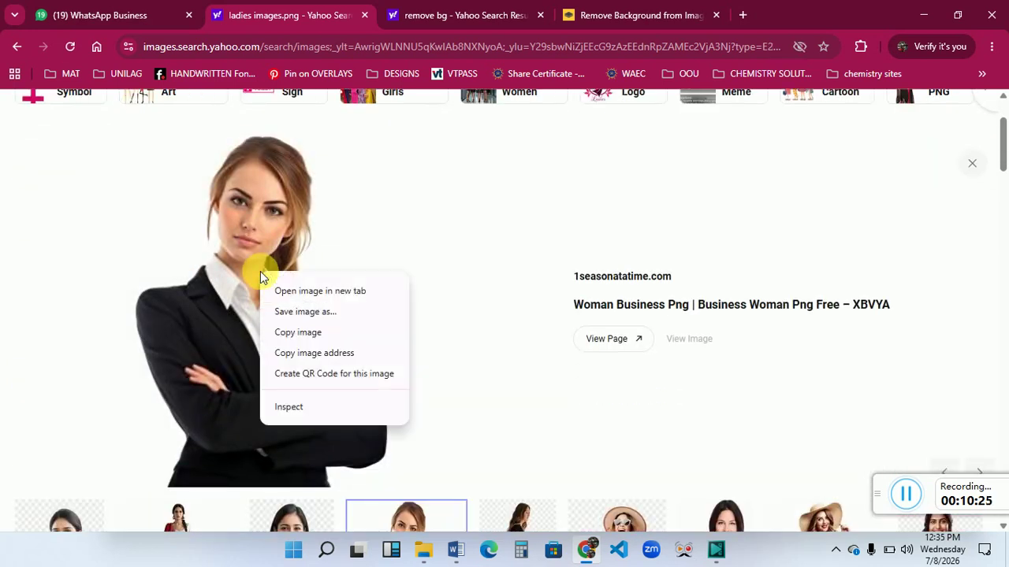
left_click(324, 312)
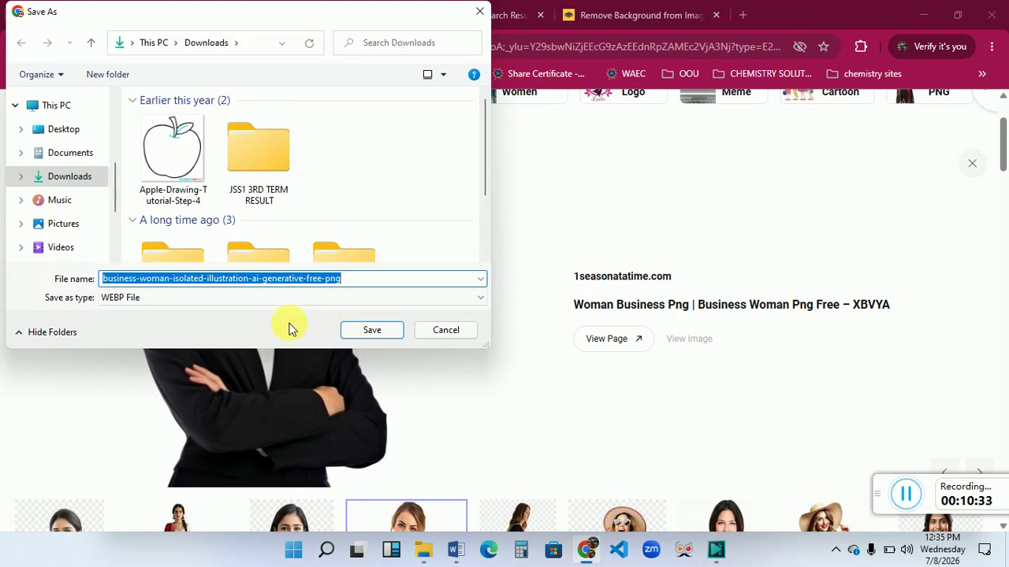
left_click(366, 330)
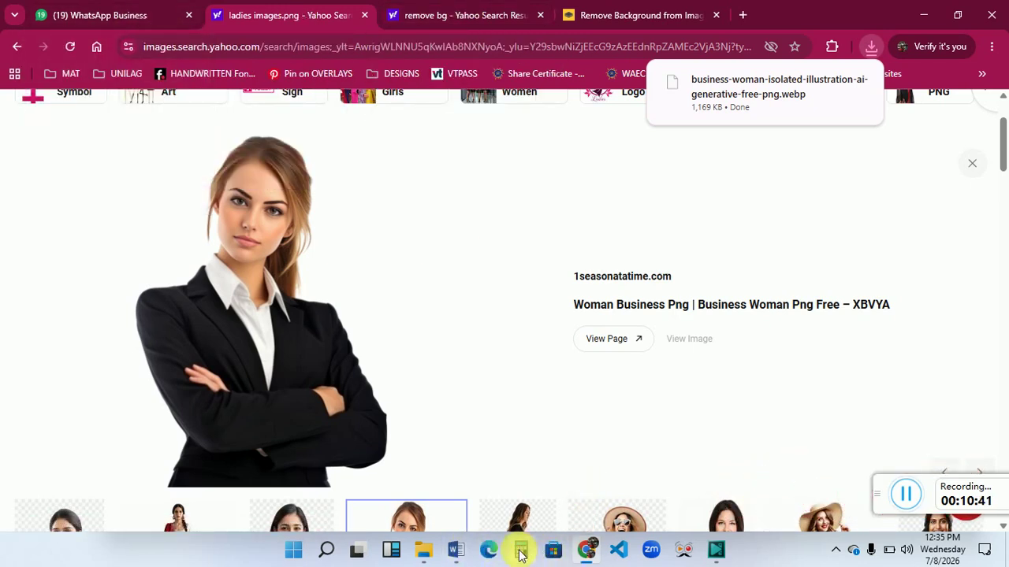
Switch to the Word newsletter, look through the Downloads folder for the saved businesswoman picture, and close the Insert Picture dialog without inserting anything.
mouse_move(455, 554)
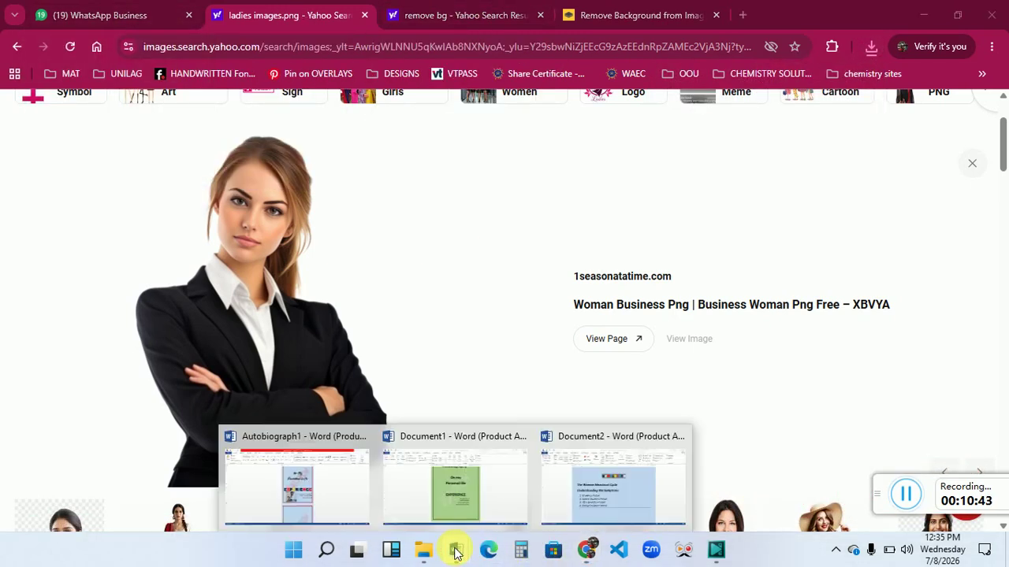
left_click(586, 482)
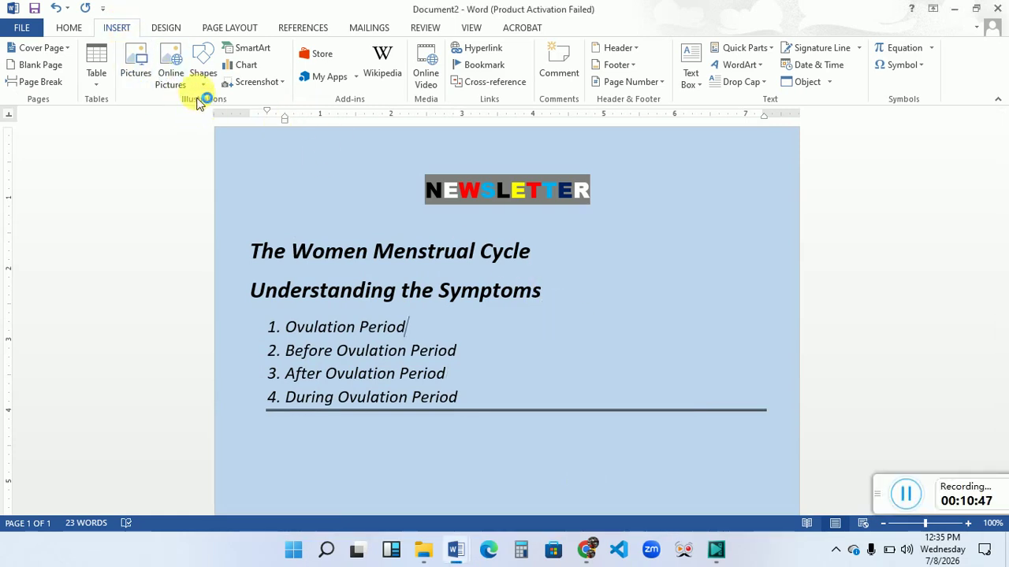
left_click(142, 77)
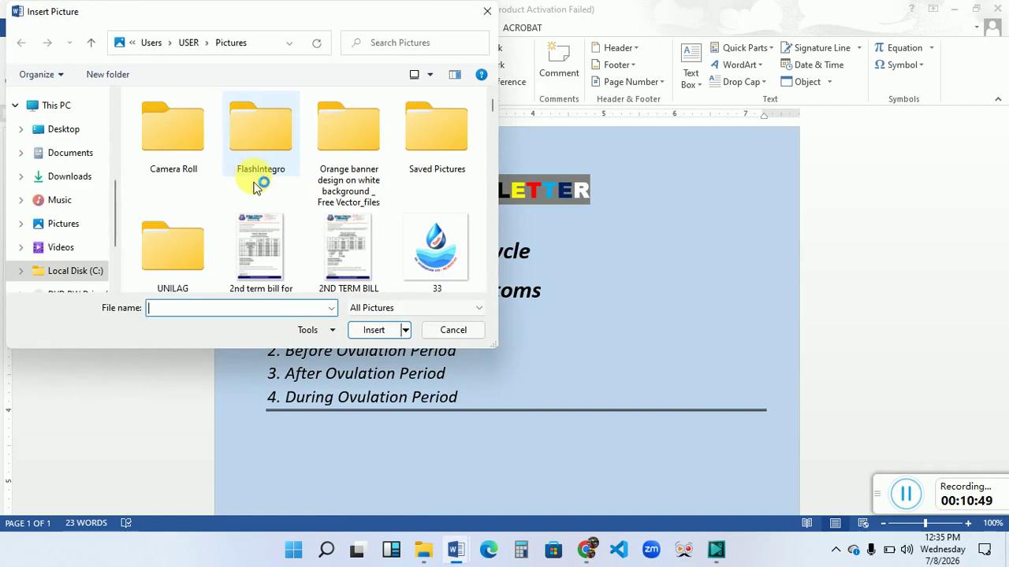
left_click(78, 178)
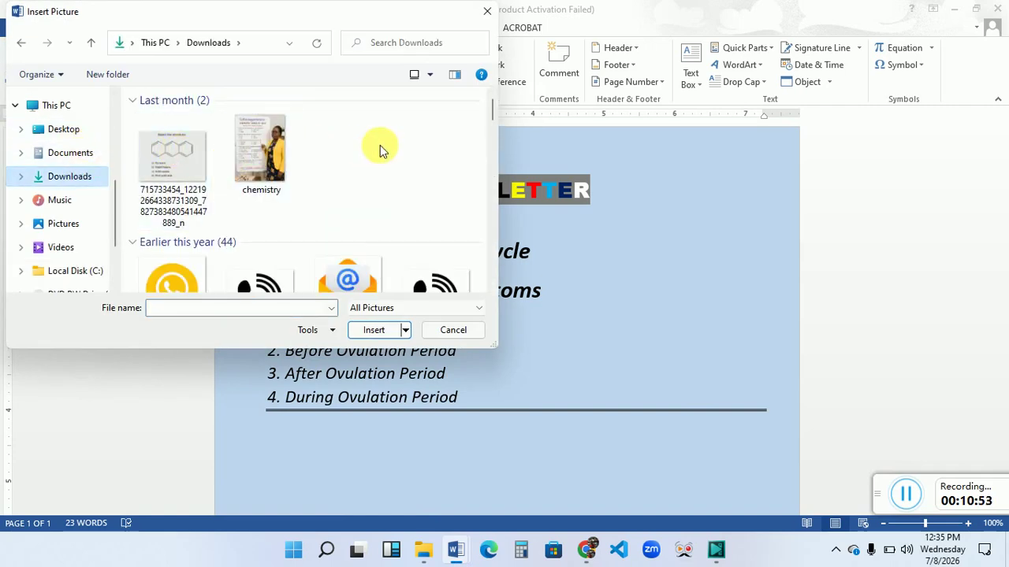
left_click_drag(497, 117, 491, 85)
left_click(261, 155)
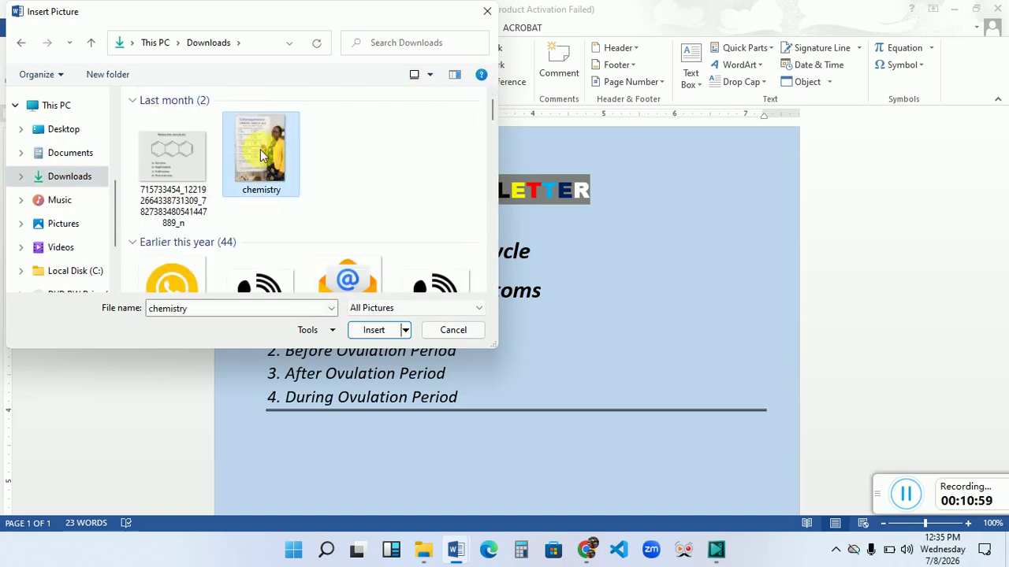
key("Down")
key("Down")
key("Down")
key("Down")
key("Down")
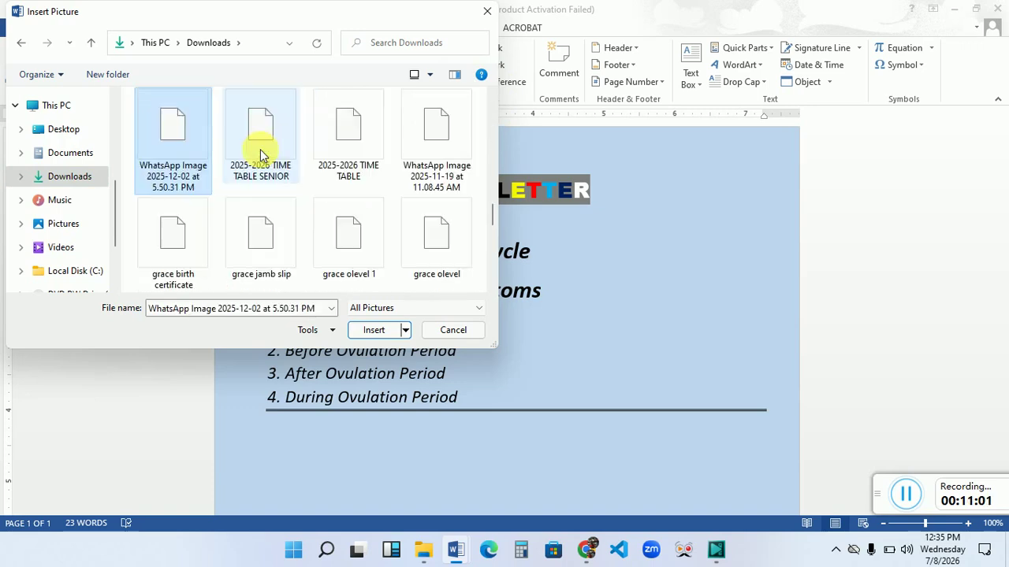
key("w")
key("w")
key("w")
key("w")
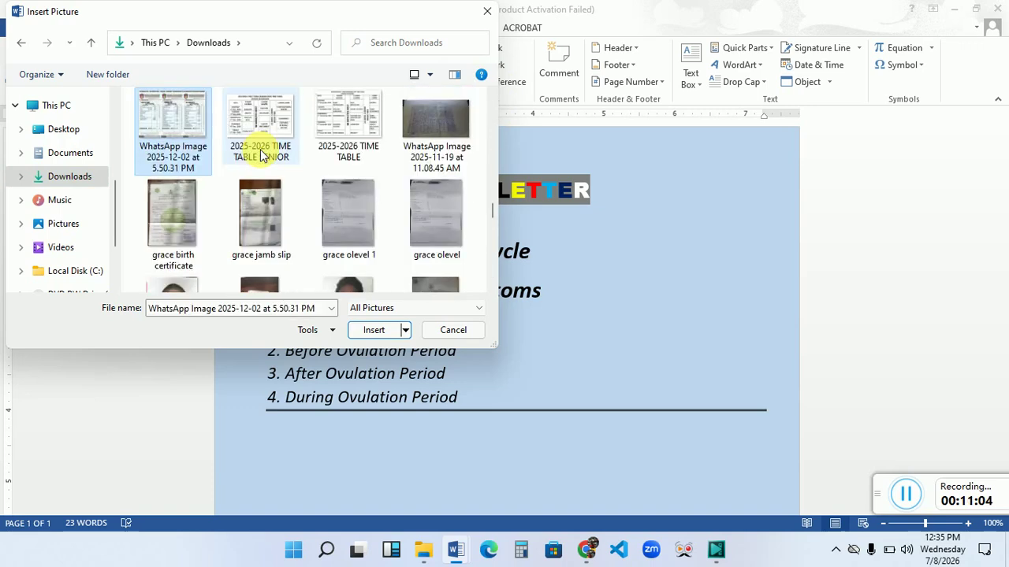
left_click(355, 287)
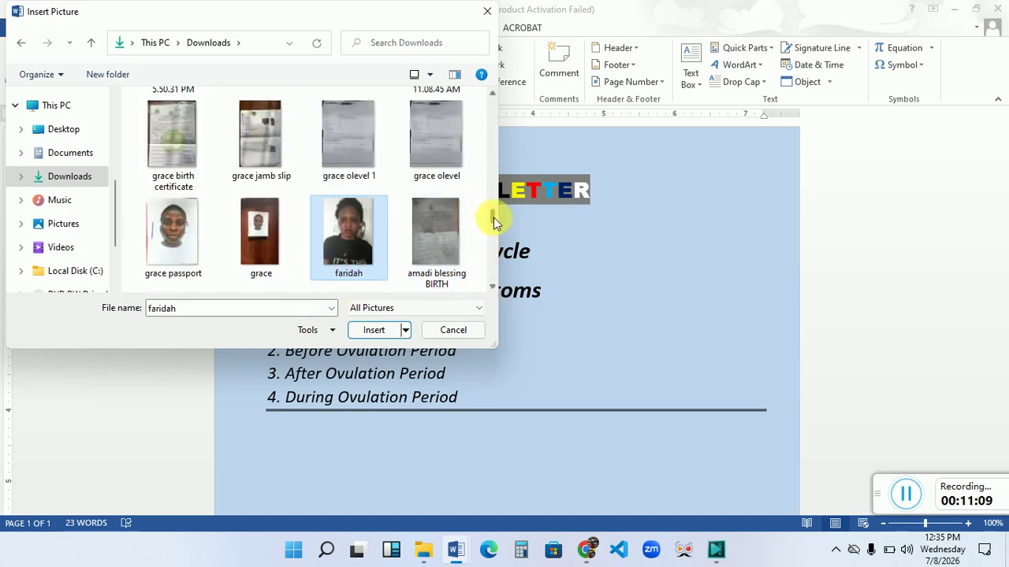
left_click_drag(493, 218, 488, 62)
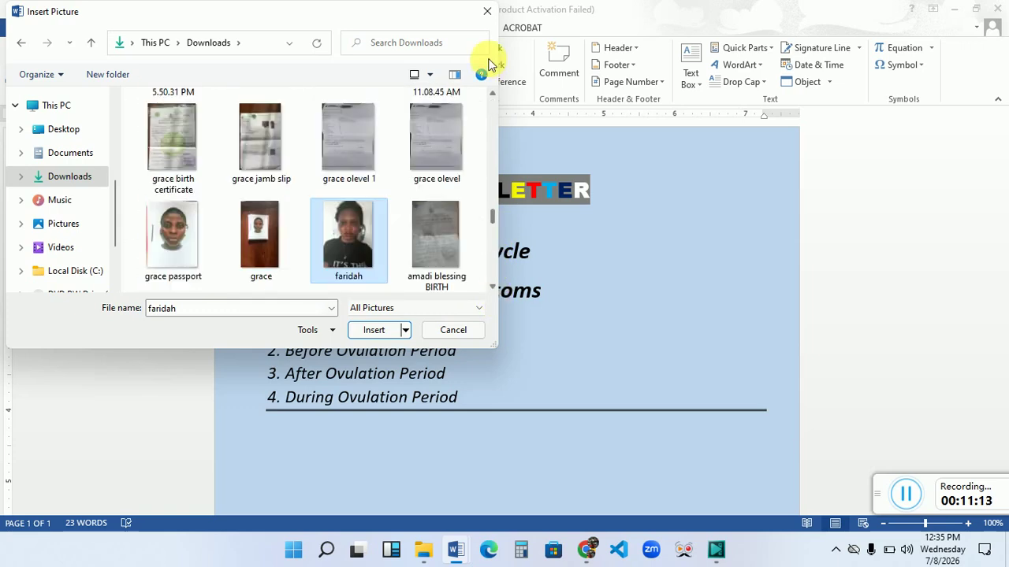
left_click(489, 21)
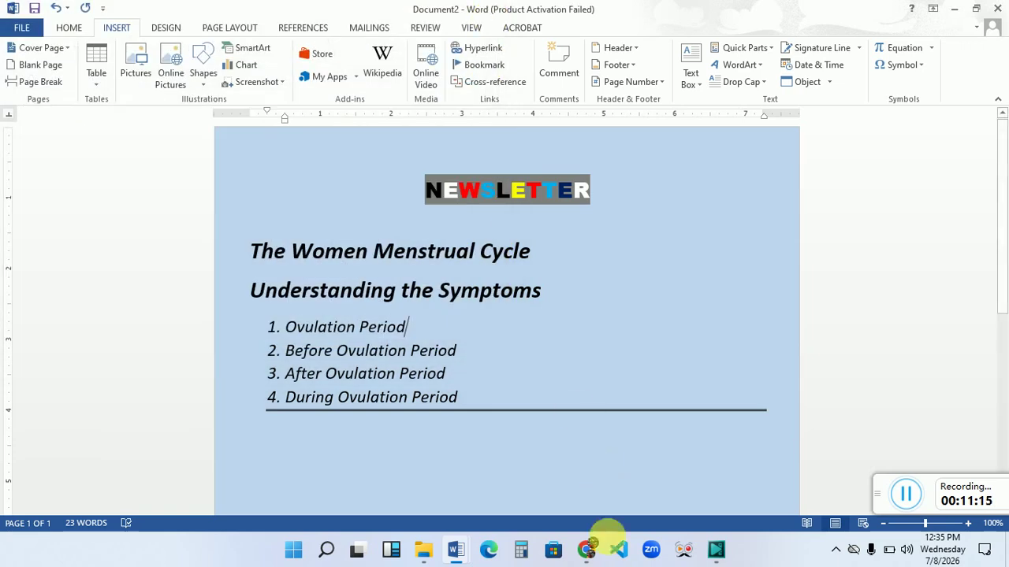
Switch to Chrome and check in the image's Save As dialog whether the businesswoman picture is in Downloads, without saving it again.
left_click(588, 549)
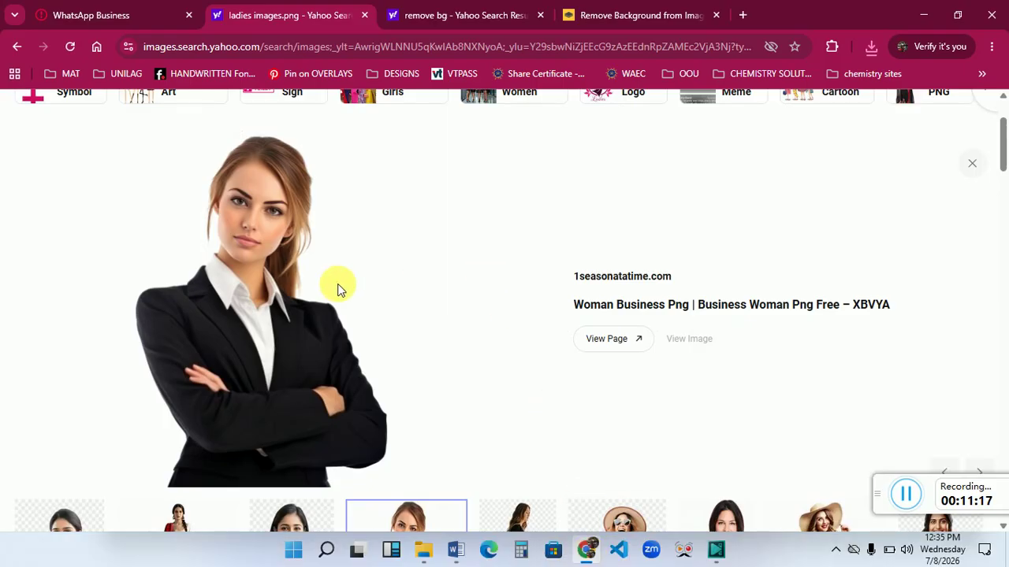
right_click(303, 300)
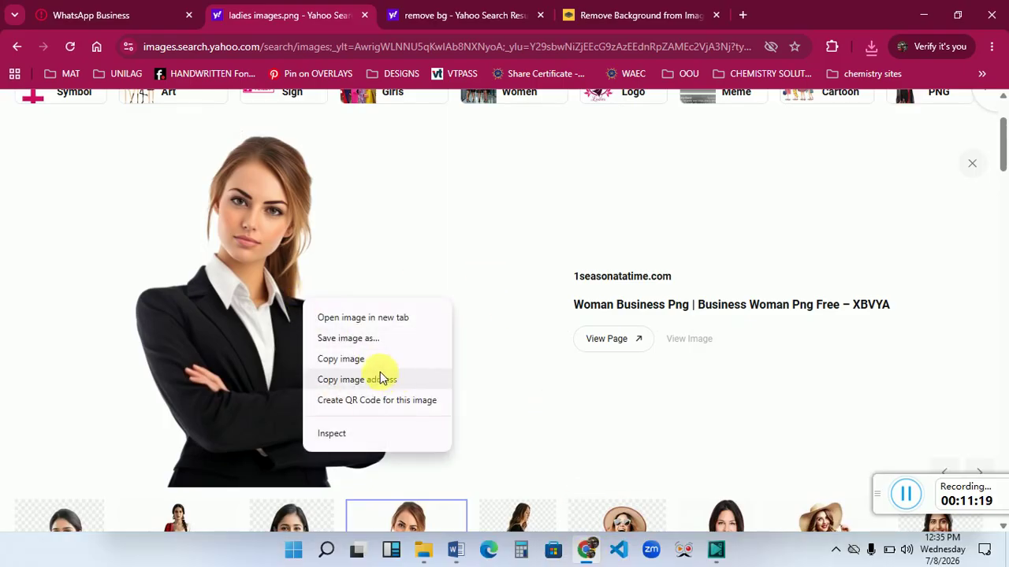
left_click(373, 339)
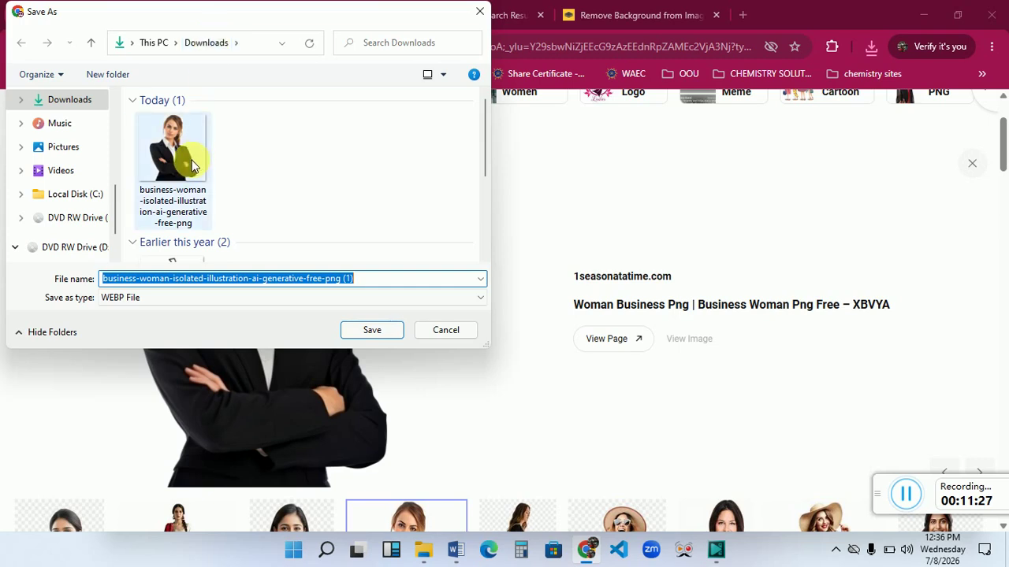
left_click(480, 15)
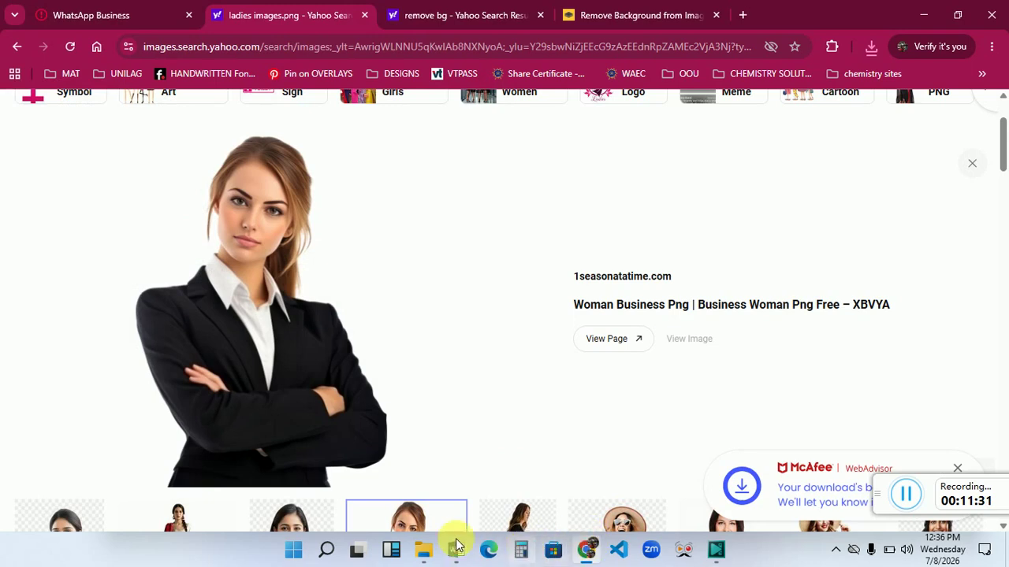
Switch to the Document2 newsletter in Word and start inserting a picture from the computer.
left_click(454, 547)
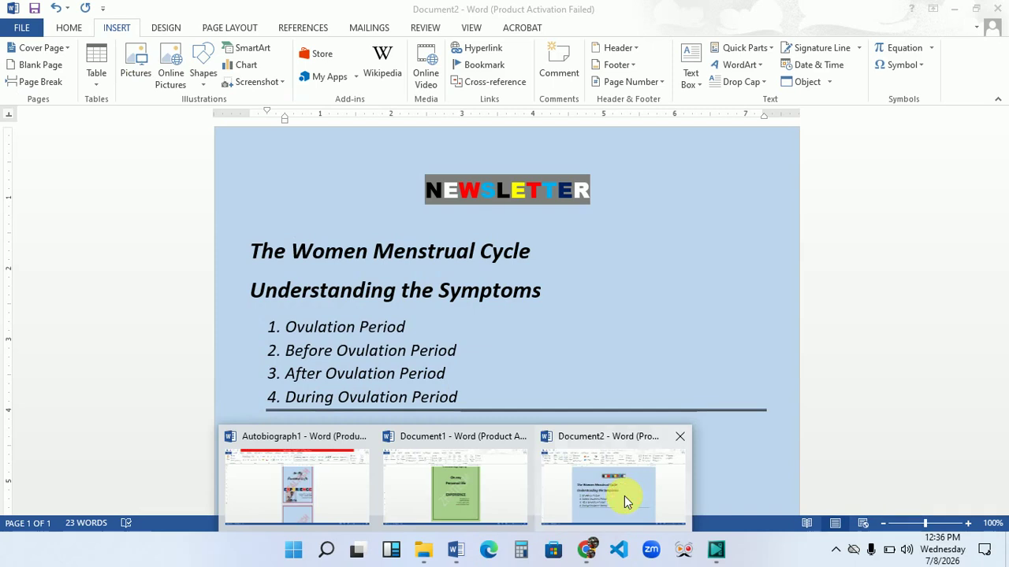
left_click(622, 496)
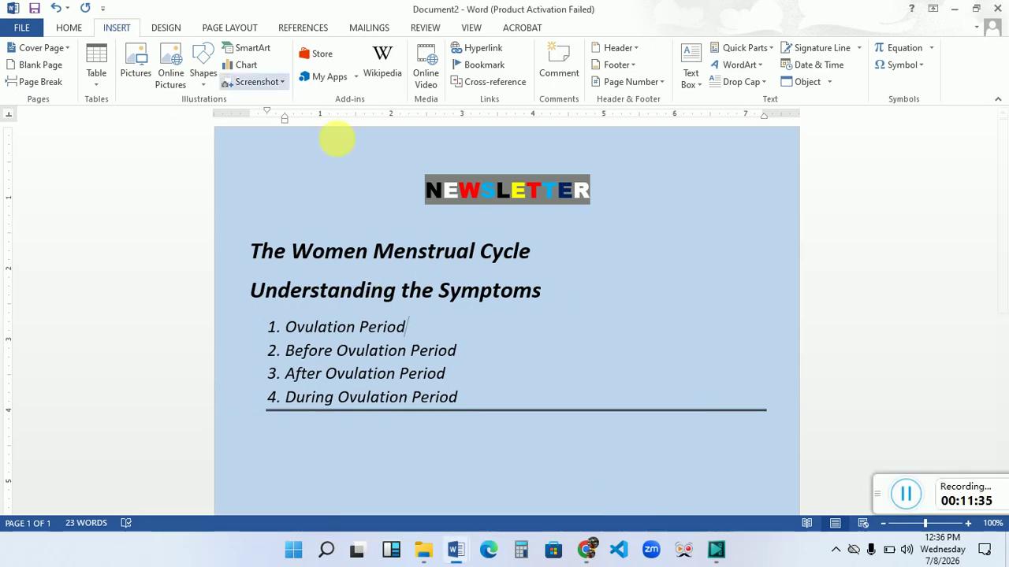
left_click(138, 71)
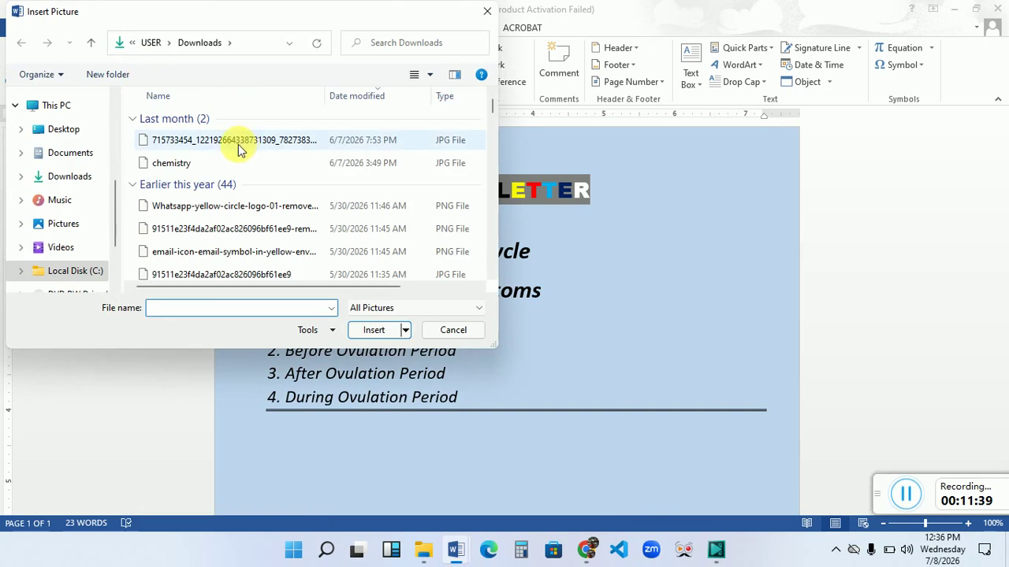
Look through the Documents and Downloads folders for the saved businesswoman picture.
left_click(201, 206)
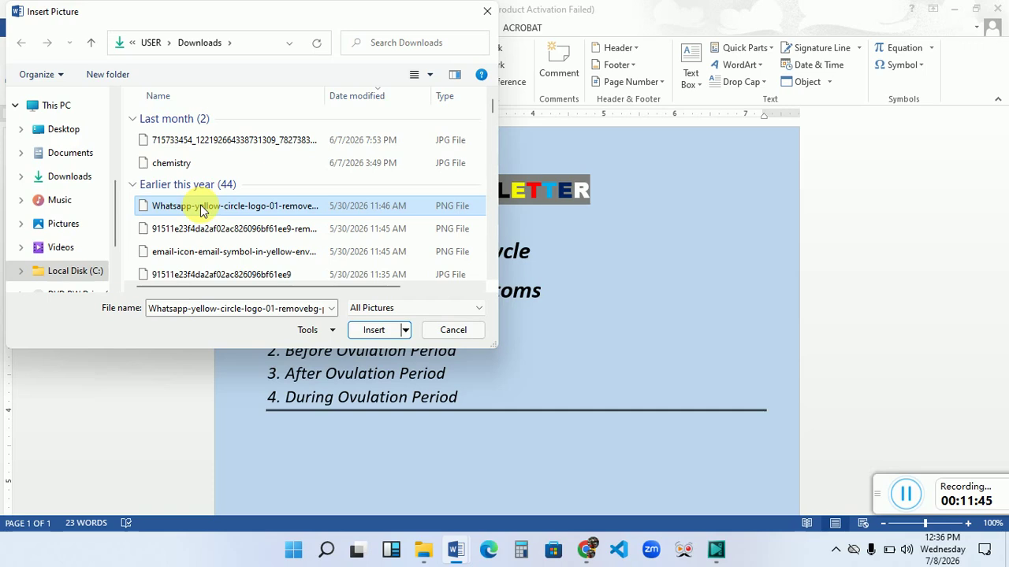
left_click(87, 156)
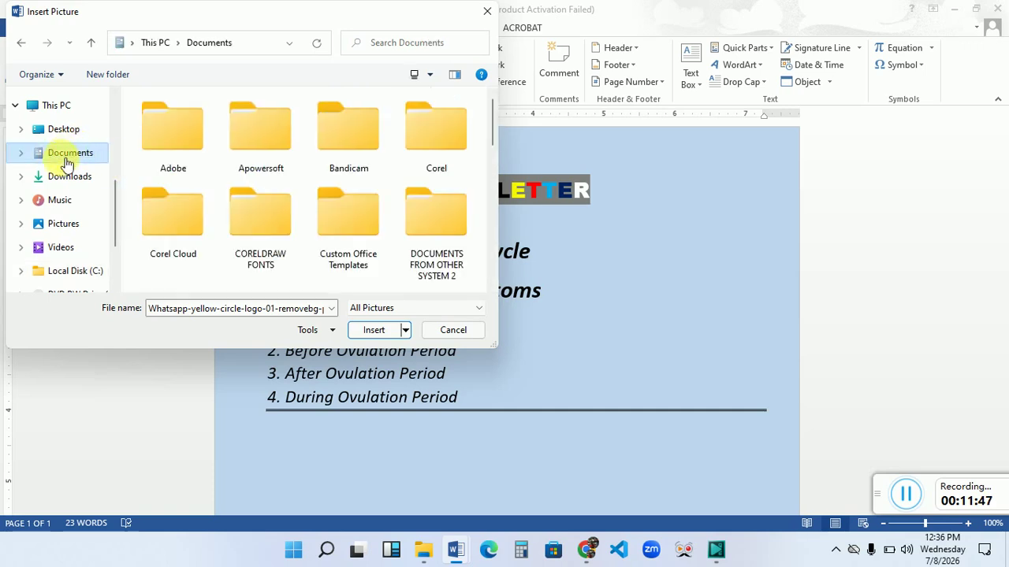
left_click(67, 175)
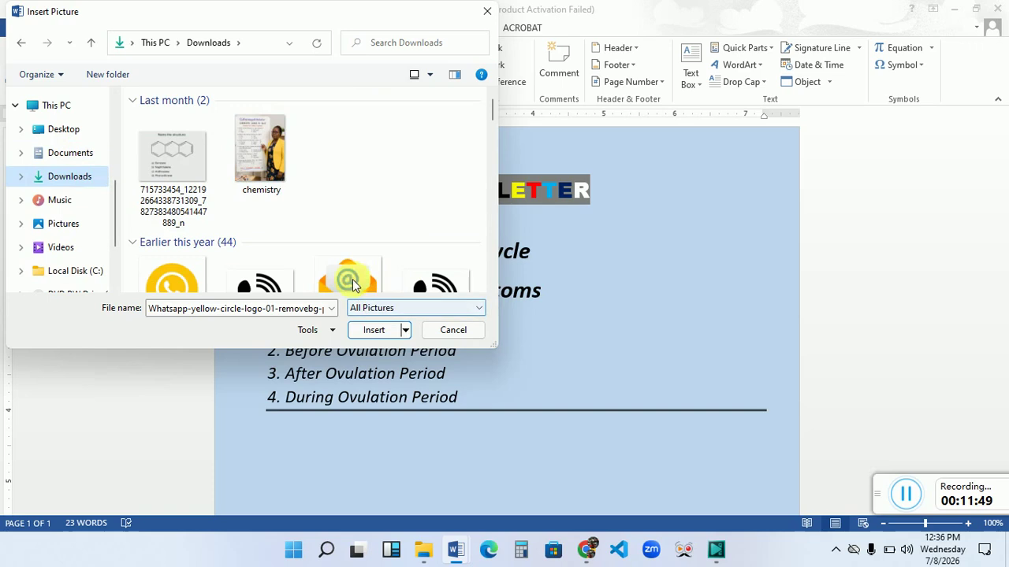
left_click(259, 167)
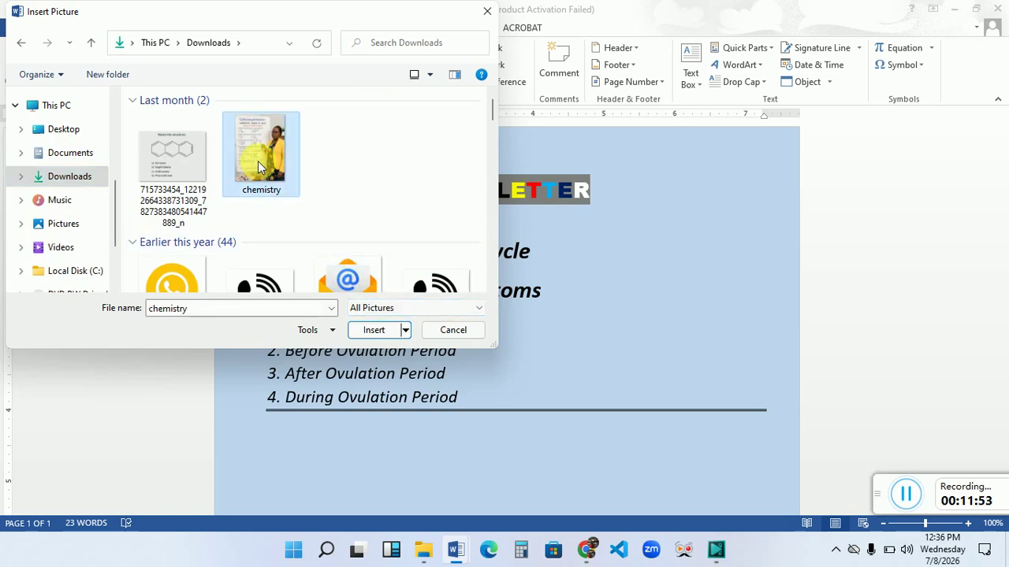
key("Down")
key("Down")
key("Down")
key("Down")
key("Down")
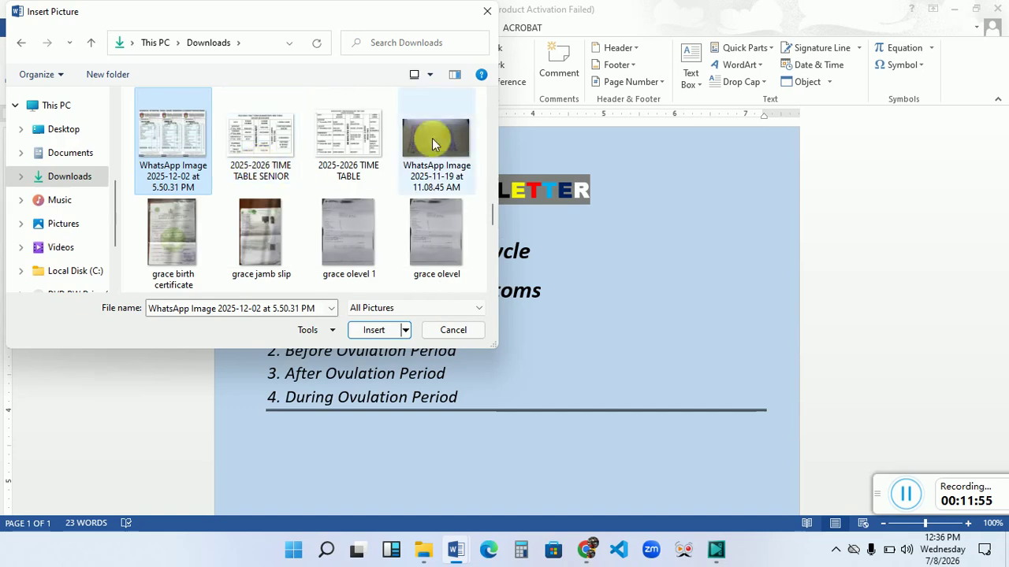
mouse_move(491, 216)
left_mouse_down()
mouse_move(491, 282)
mouse_move(483, 5)
left_mouse_up()
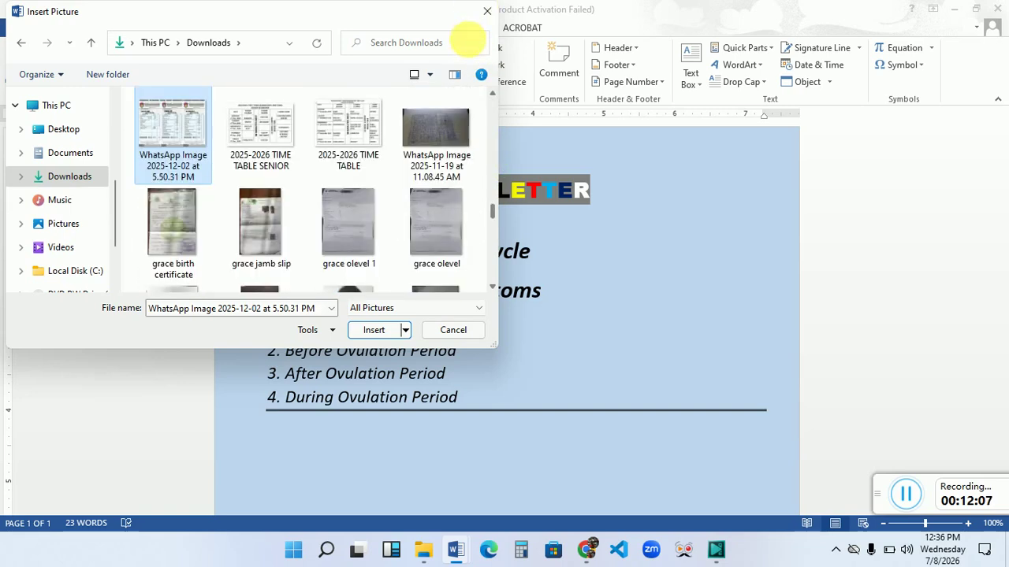
Show all file types in Downloads and insert the business-woman-isolated-illustration picture below "Ovulation Period" in the newsletter.
left_click(449, 310)
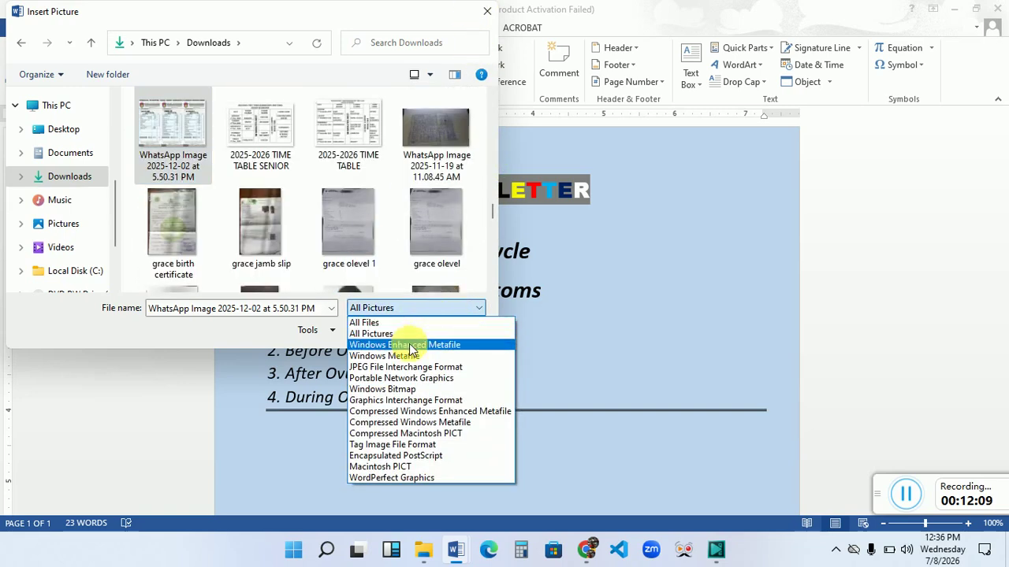
left_click(386, 334)
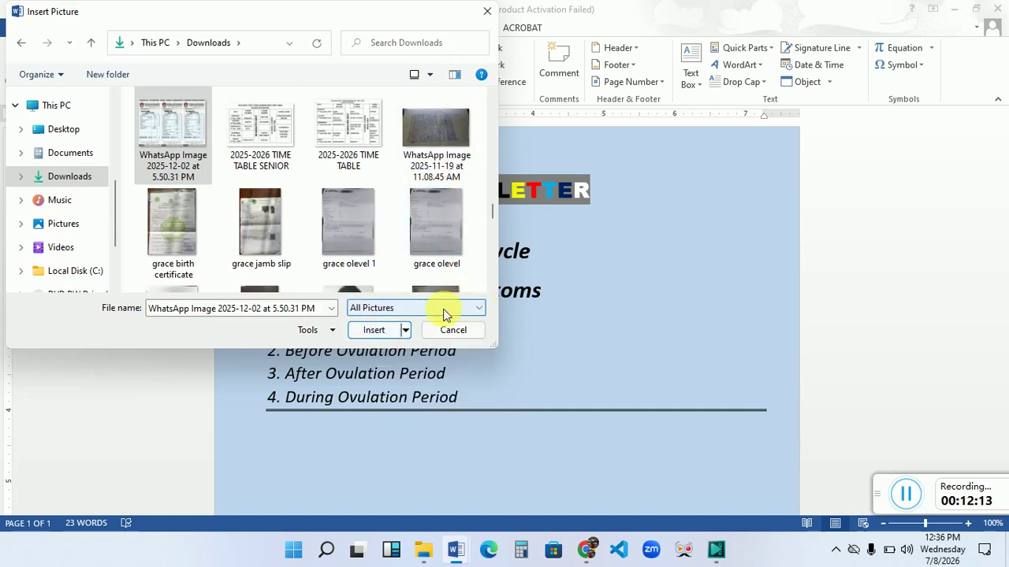
left_click(443, 314)
left_click(398, 322)
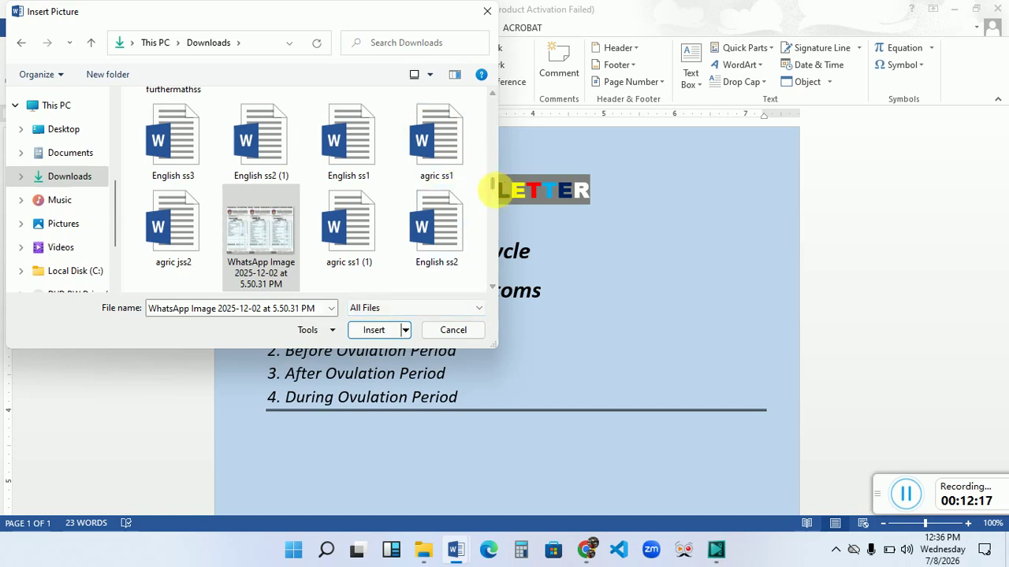
left_click_drag(492, 186, 484, 102)
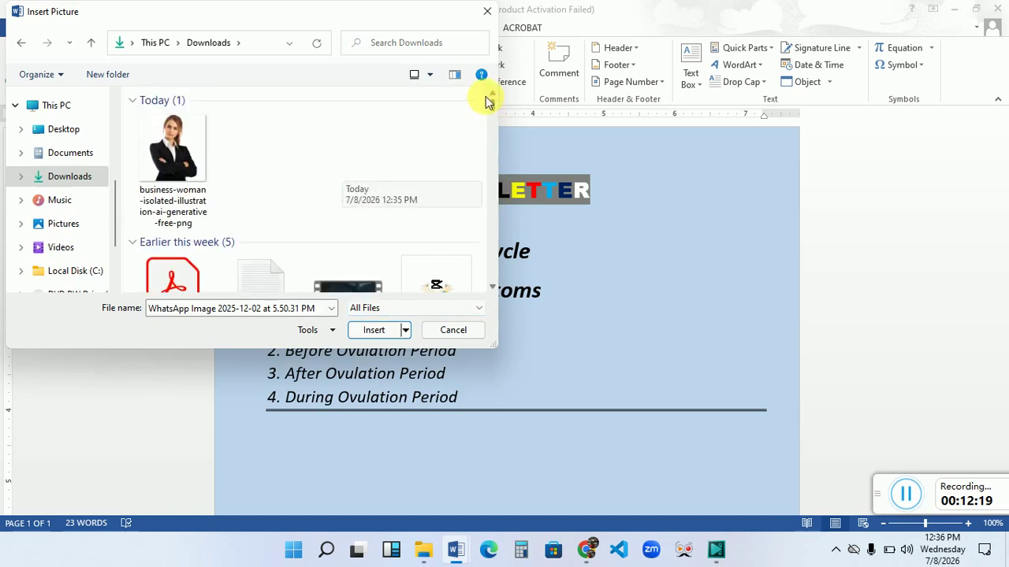
left_click(178, 143)
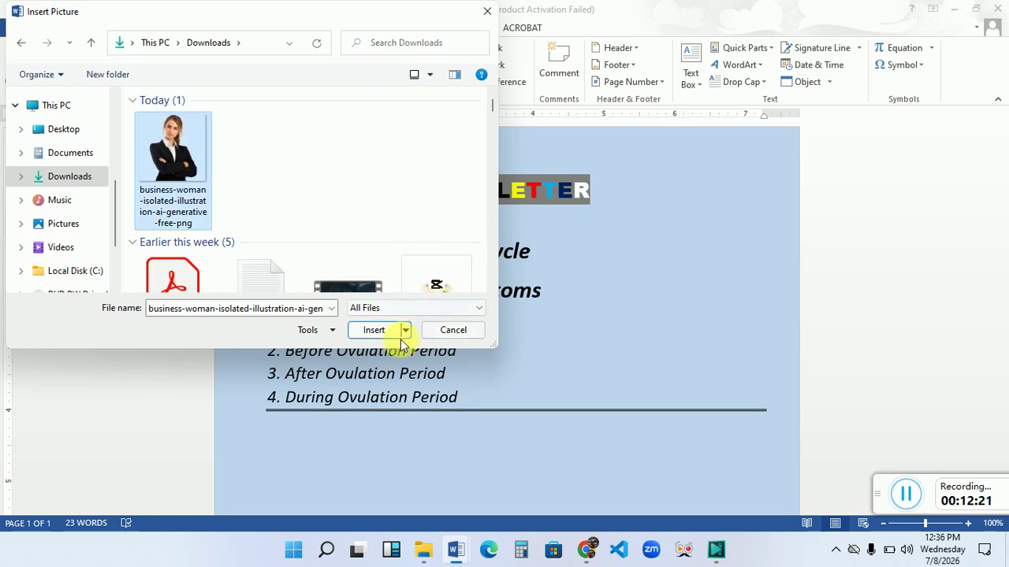
left_click(374, 331)
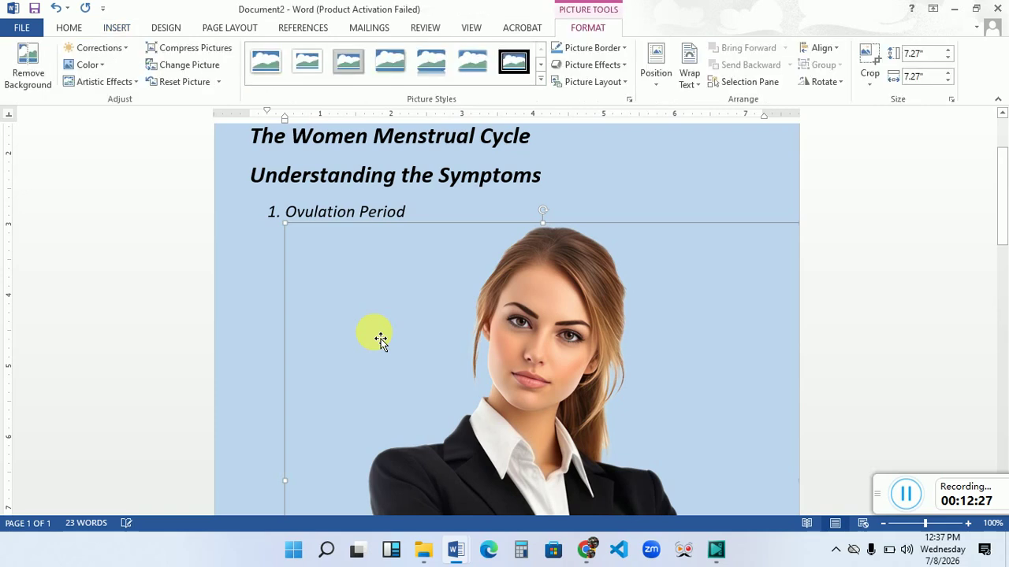
left_click_drag(381, 339, 439, 342)
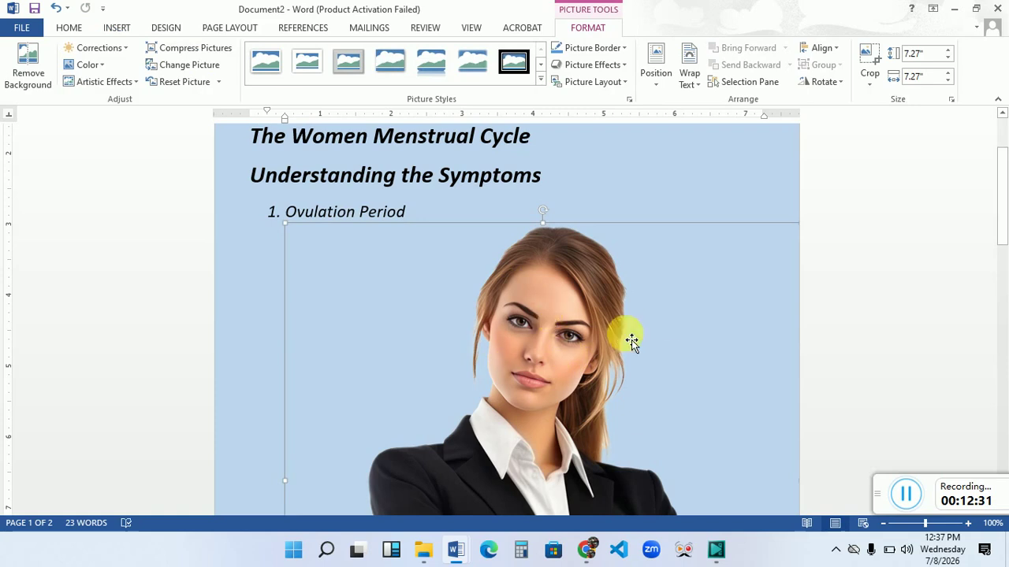
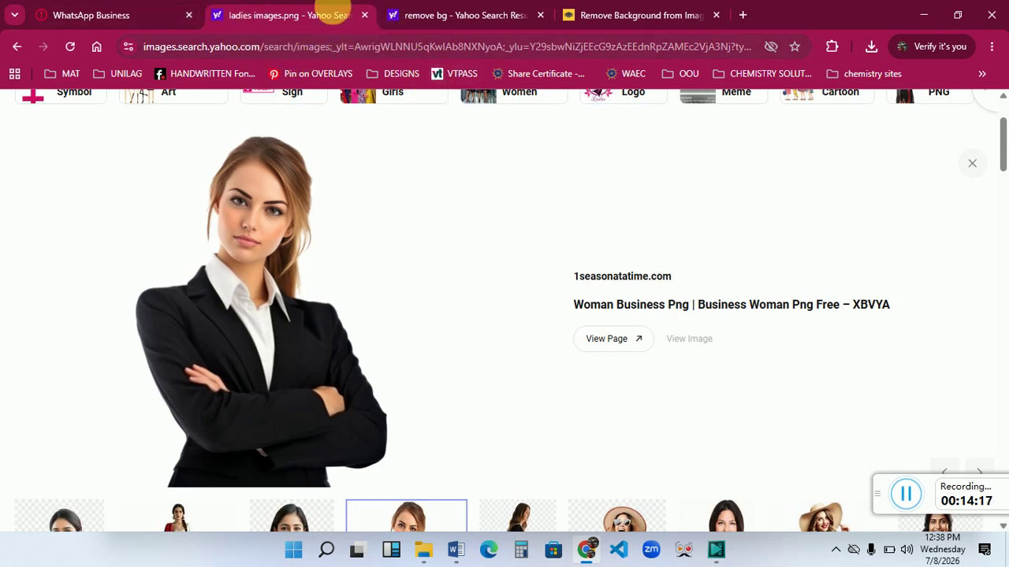
Return to the women's image search after checking the "remove bg" results, and search for "ladies images".
left_click(460, 13)
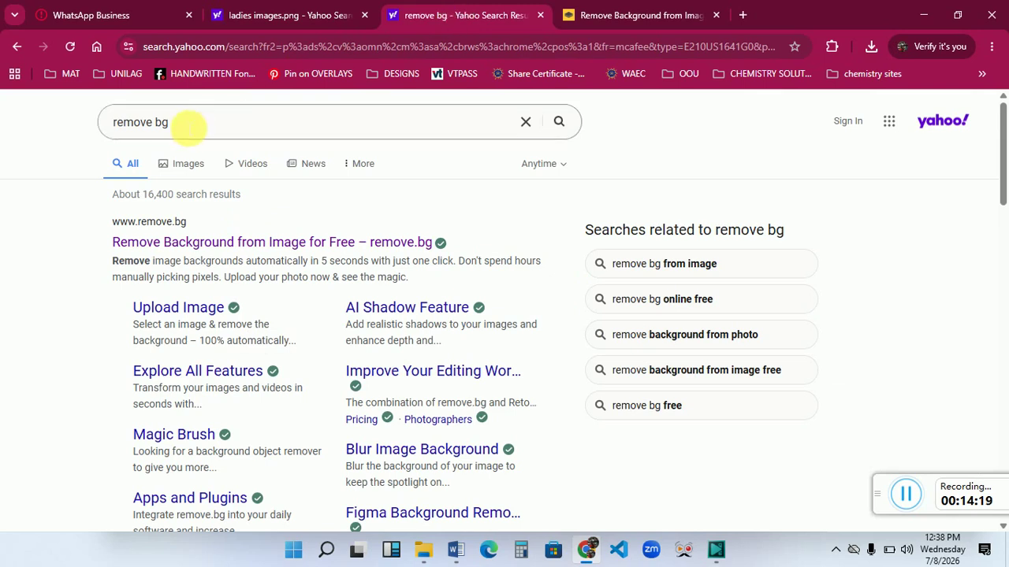
left_click(283, 15)
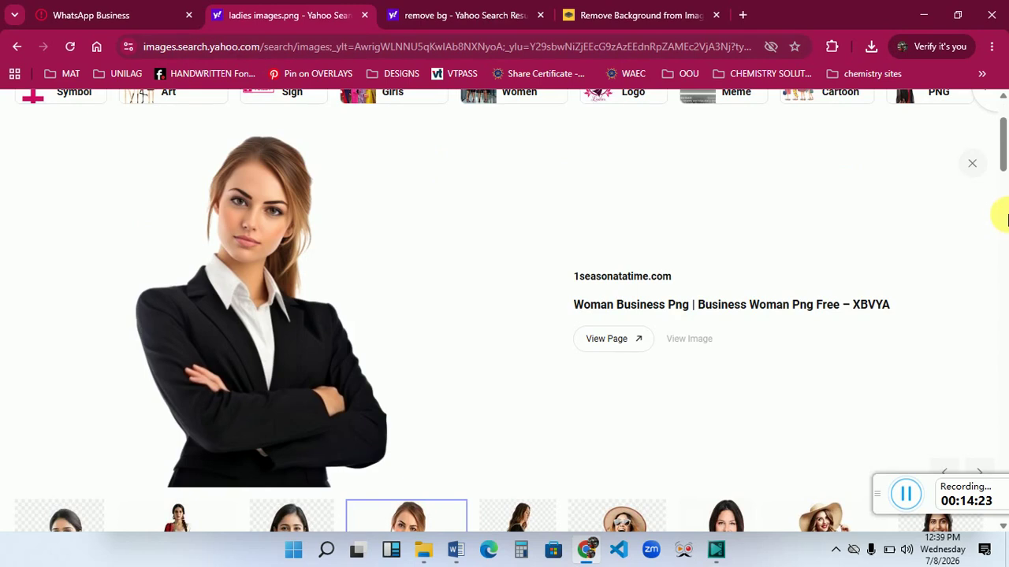
scroll(1004, 162, "up", 2)
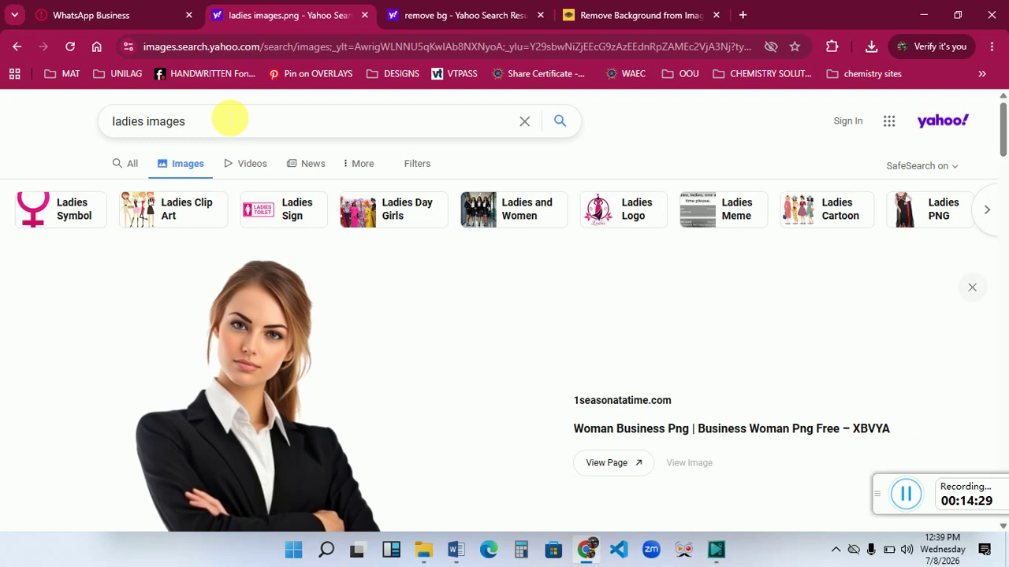
key("Return")
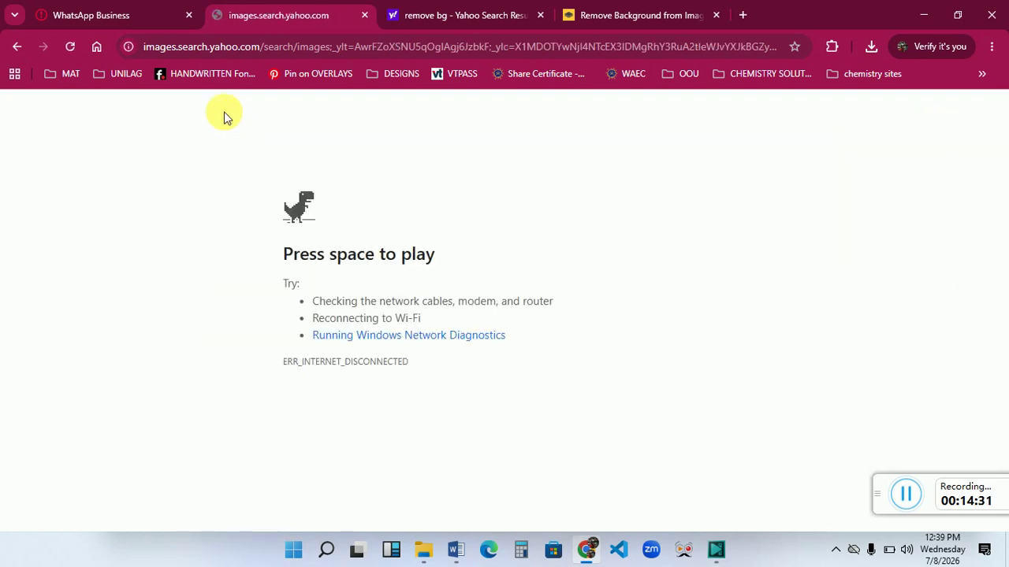
Turn Wi-Fi off and on again, and reload the "ladies images" search page.
left_click(836, 552)
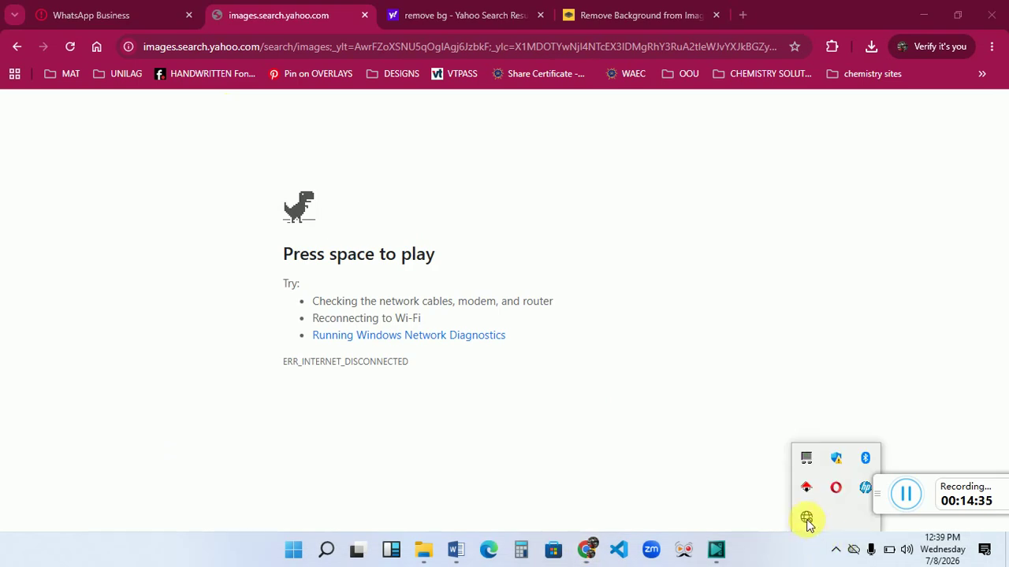
left_click(806, 518)
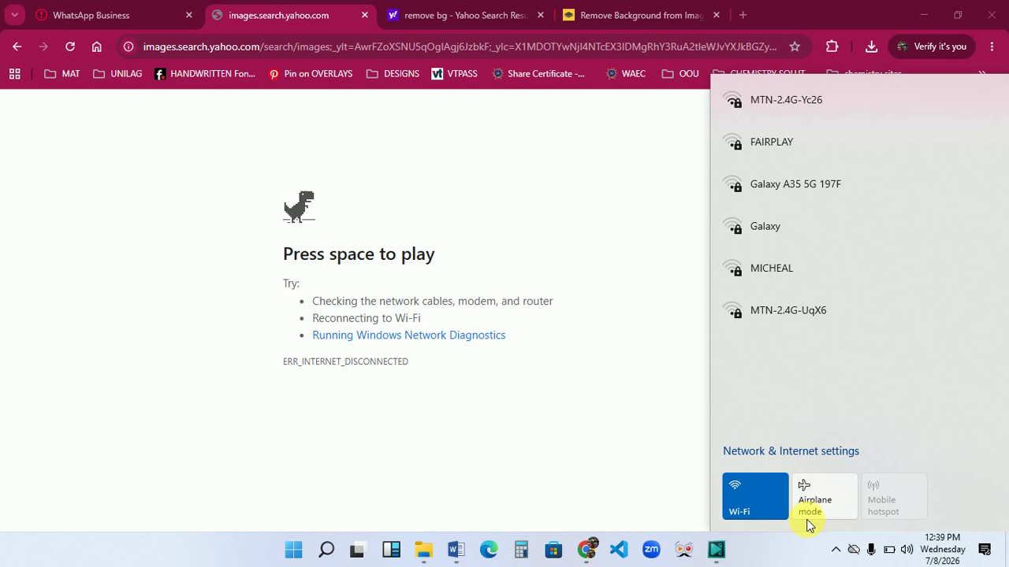
left_click(758, 503)
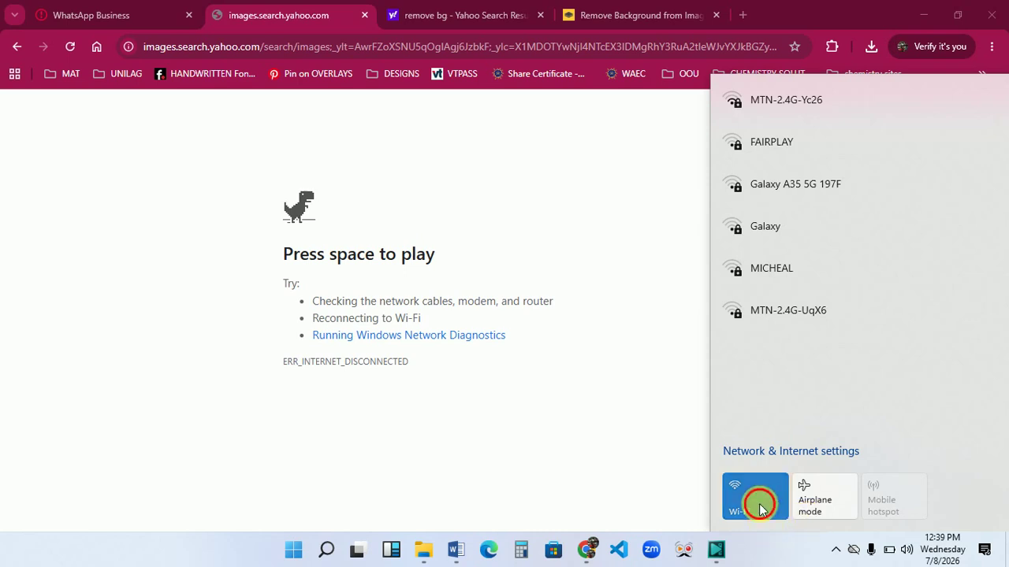
left_click(762, 510)
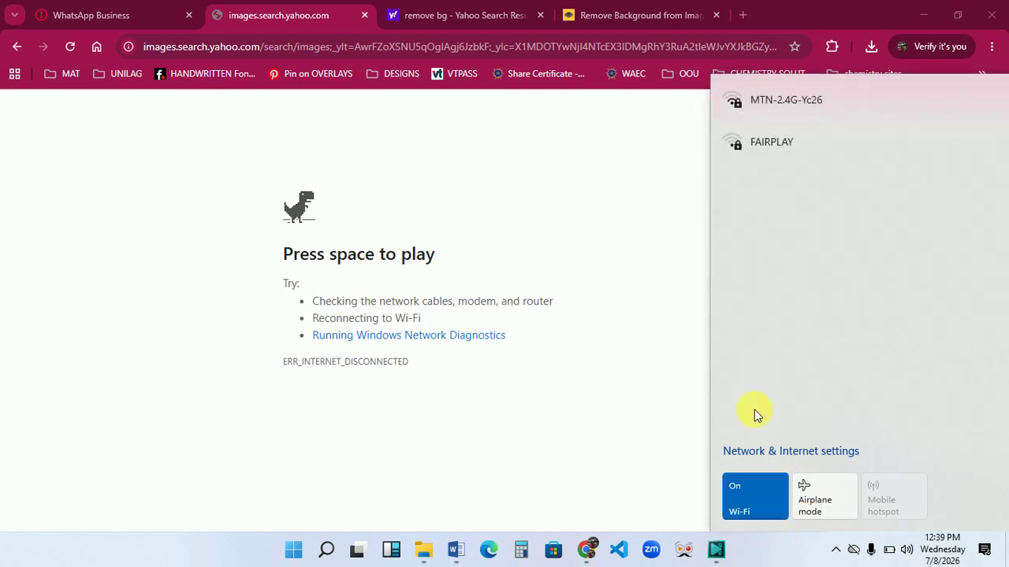
left_click(560, 123)
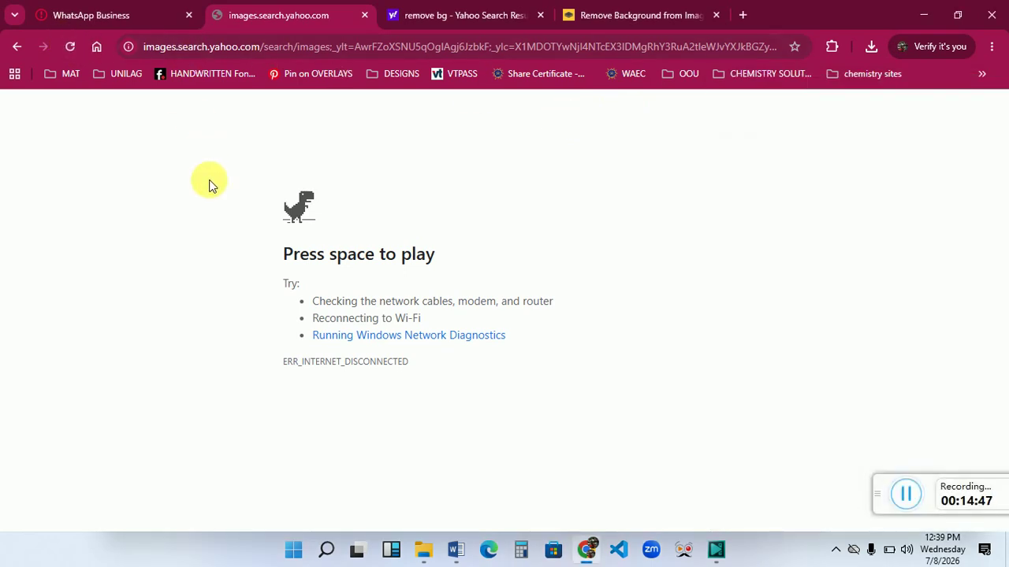
left_click(73, 46)
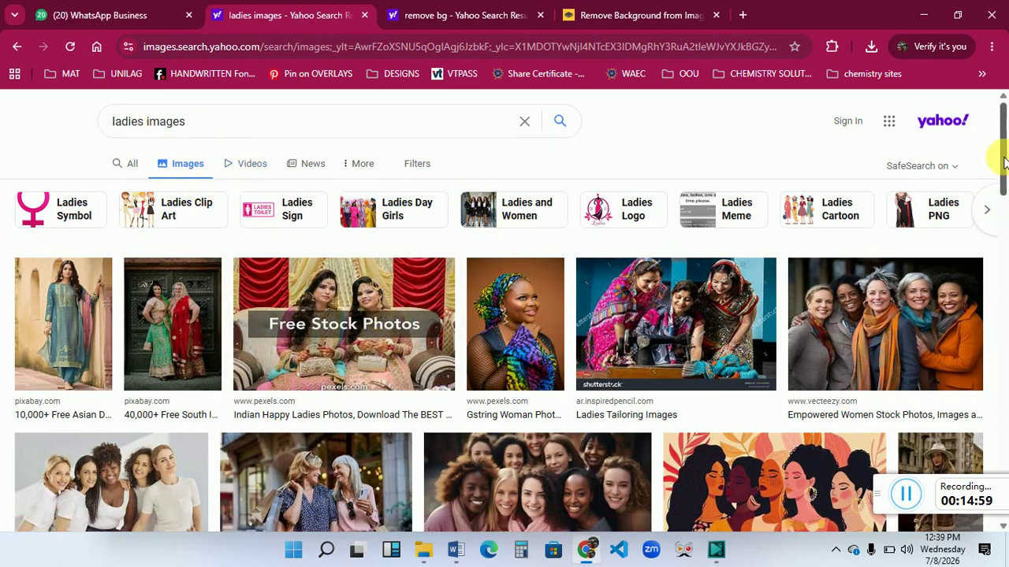
Open the "Woman At The Well Printables" picture from the results and save it to Downloads as JPEG ai-generated-7855553_1280.
left_click_drag(1004, 160, 1006, 315)
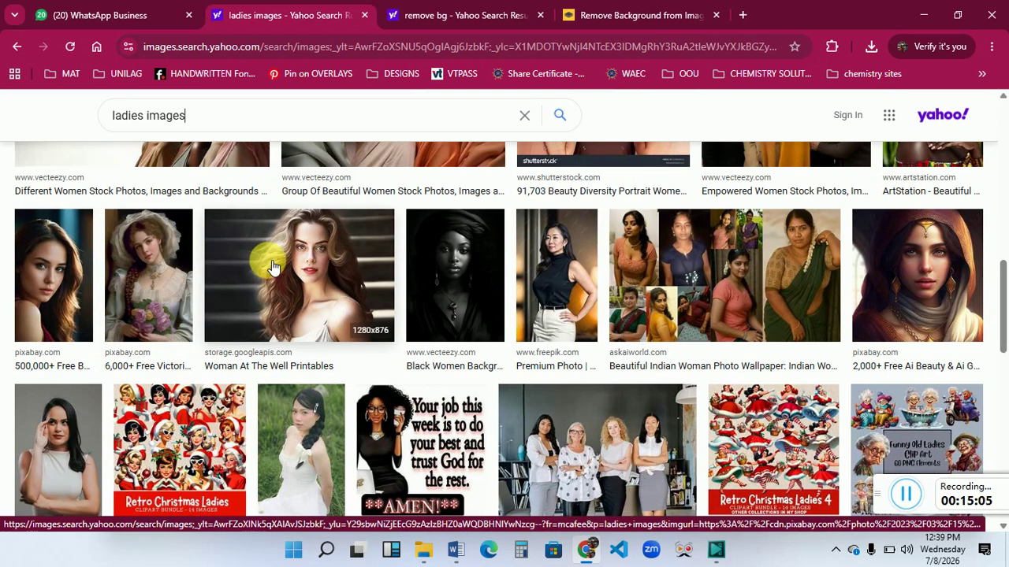
left_click(295, 276)
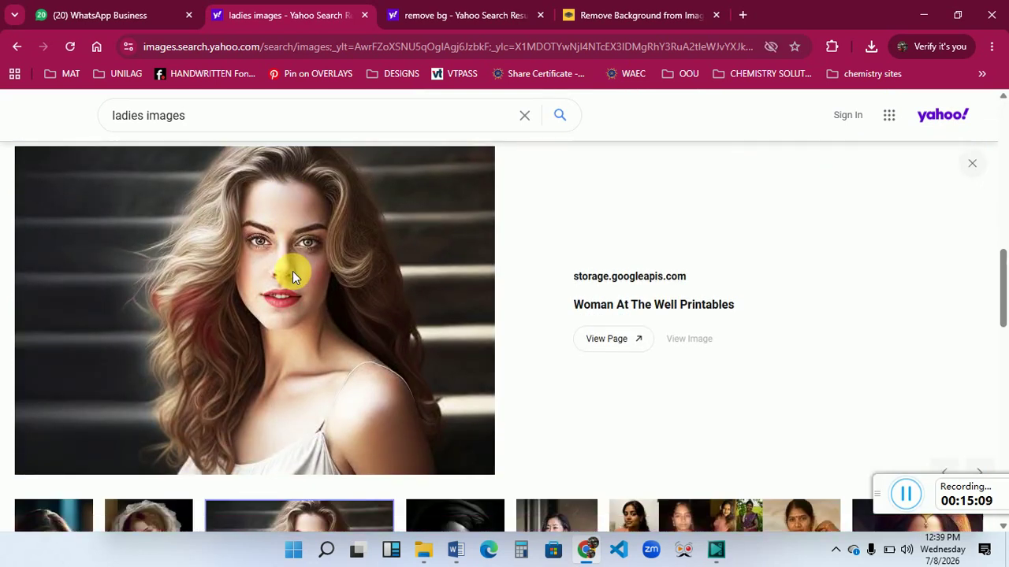
right_click(292, 271)
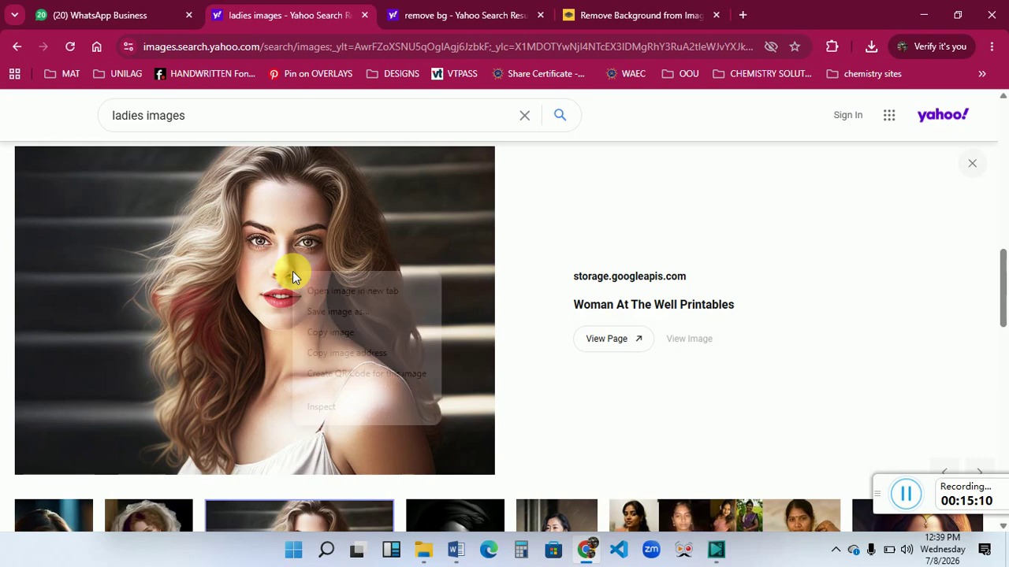
left_click(352, 311)
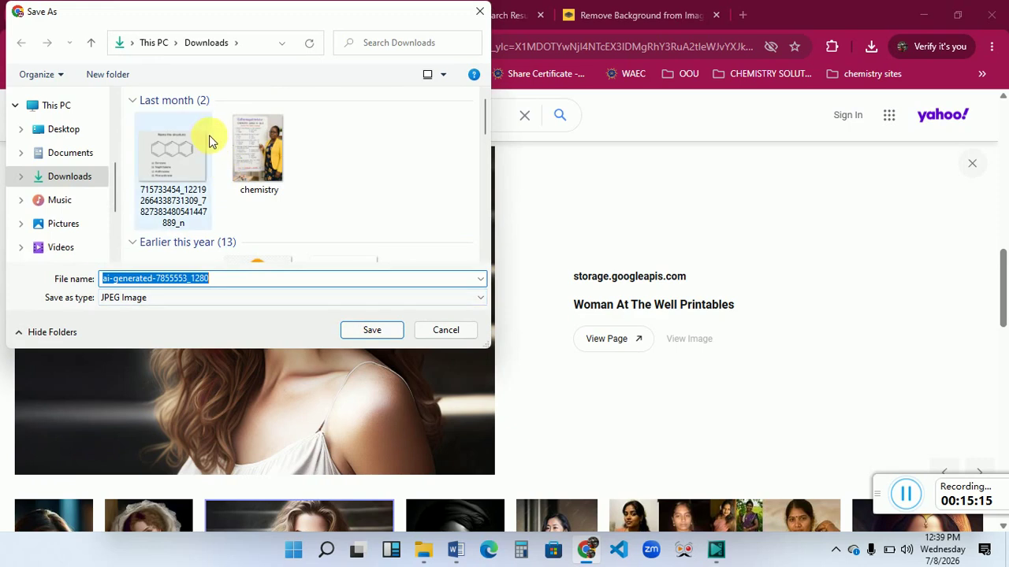
left_click(372, 331)
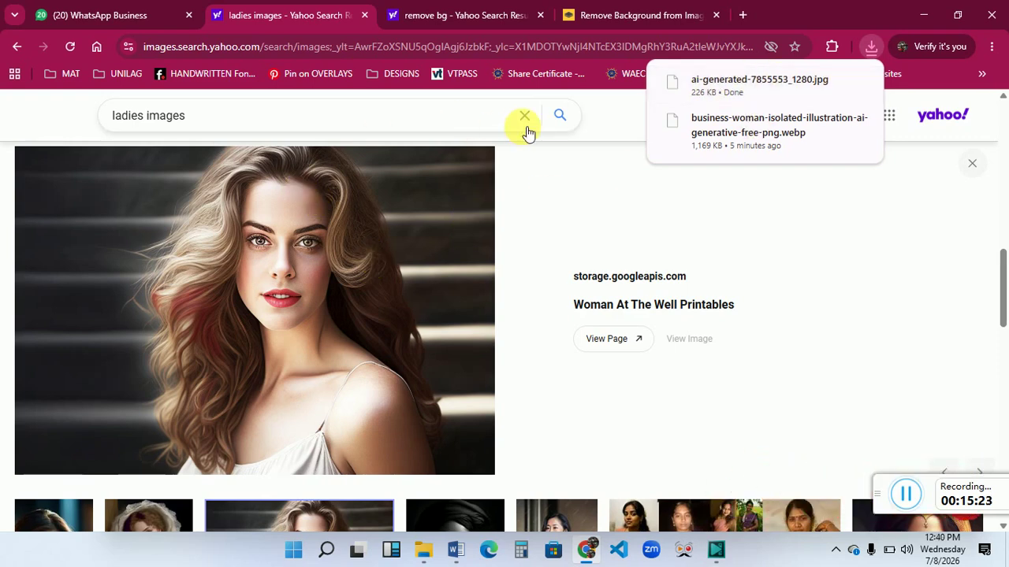
Close the enlarged picture and browse the "ladies images" results for a portrait with a plain background.
left_click(981, 172)
left_click(981, 170)
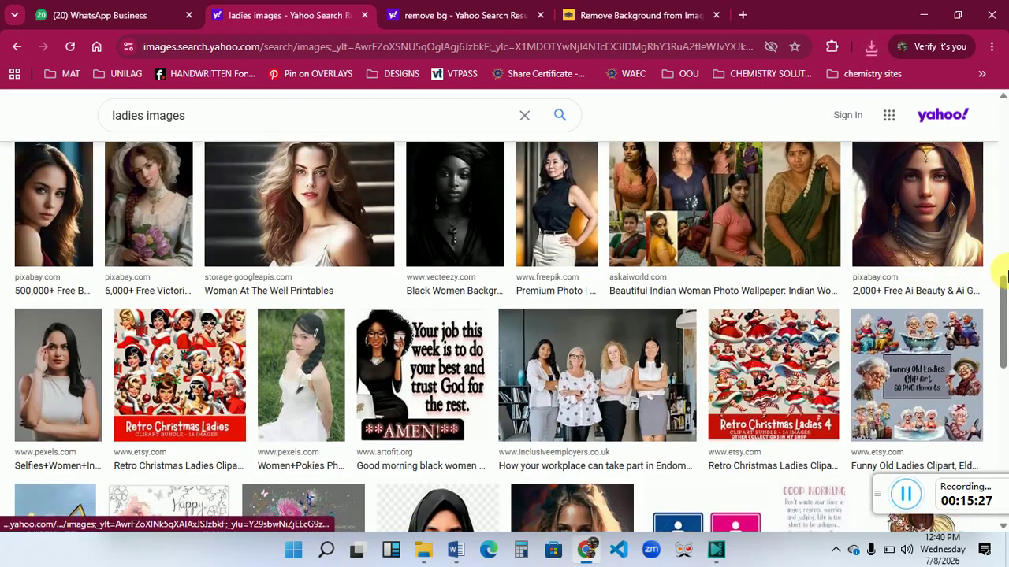
scroll(1003, 311, "down", 5)
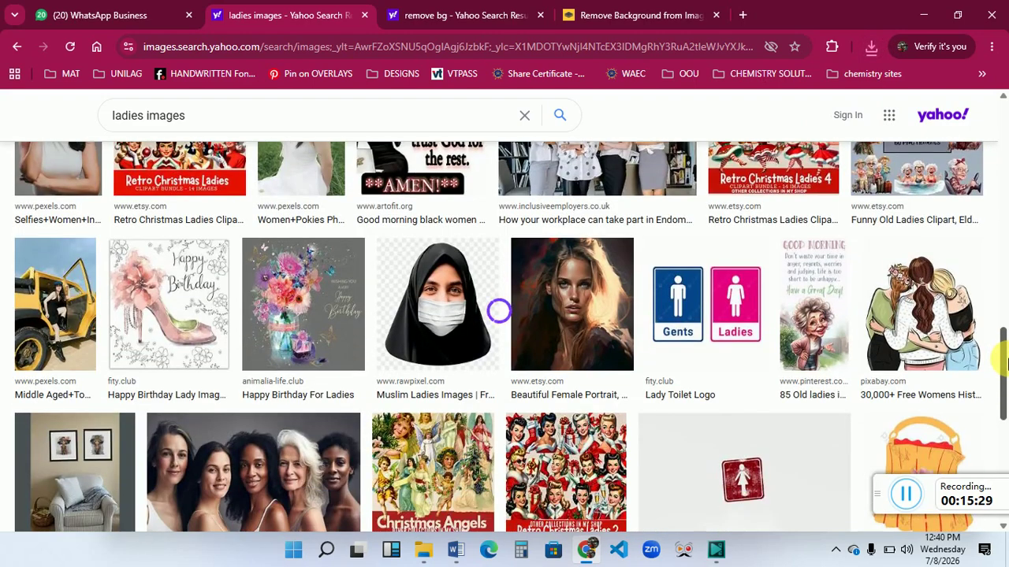
scroll(1004, 396, "down", 5)
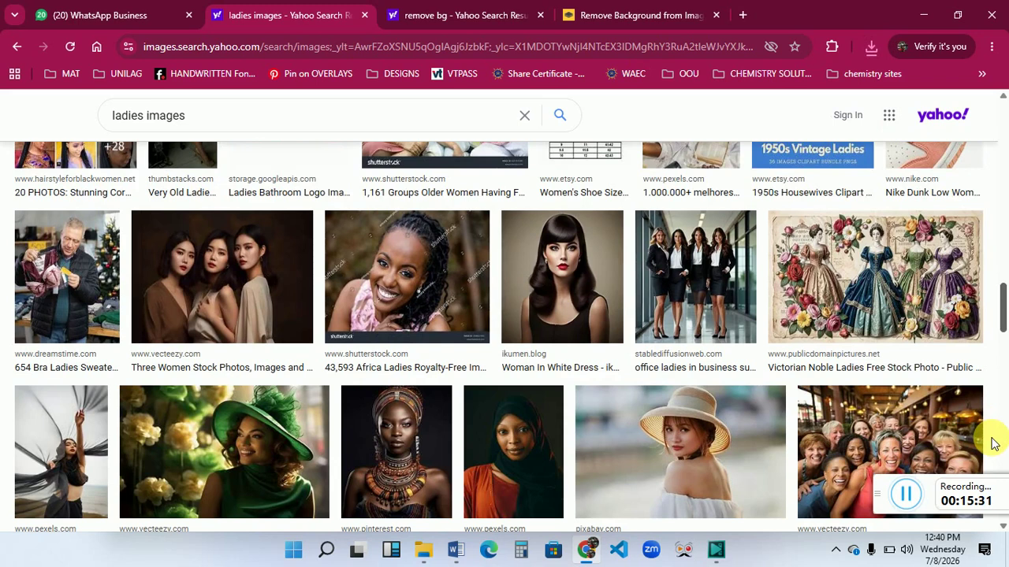
scroll(993, 444, "down", 3)
scroll(985, 465, "down", 1)
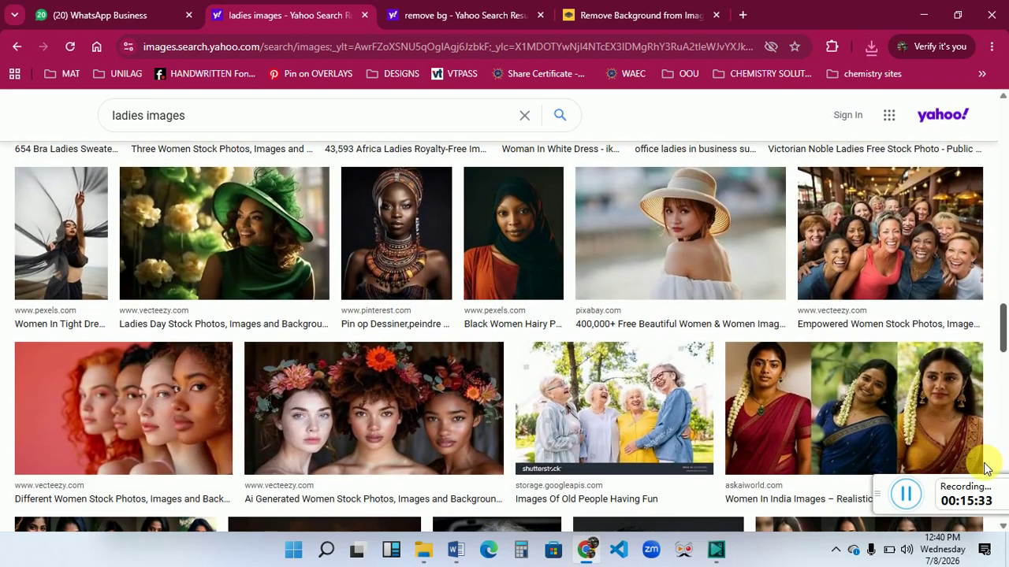
scroll(986, 477, "down", 2)
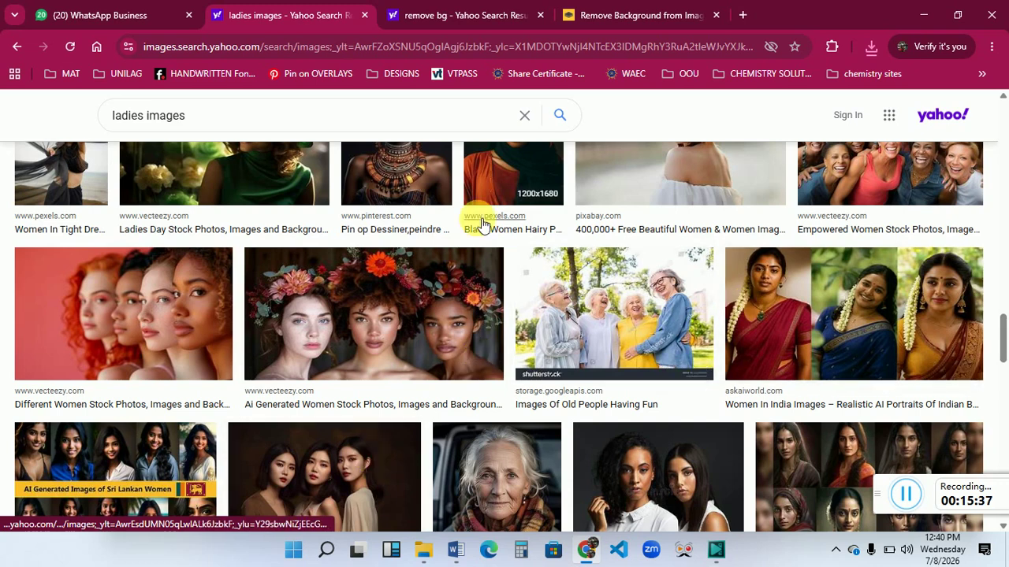
left_click(228, 117)
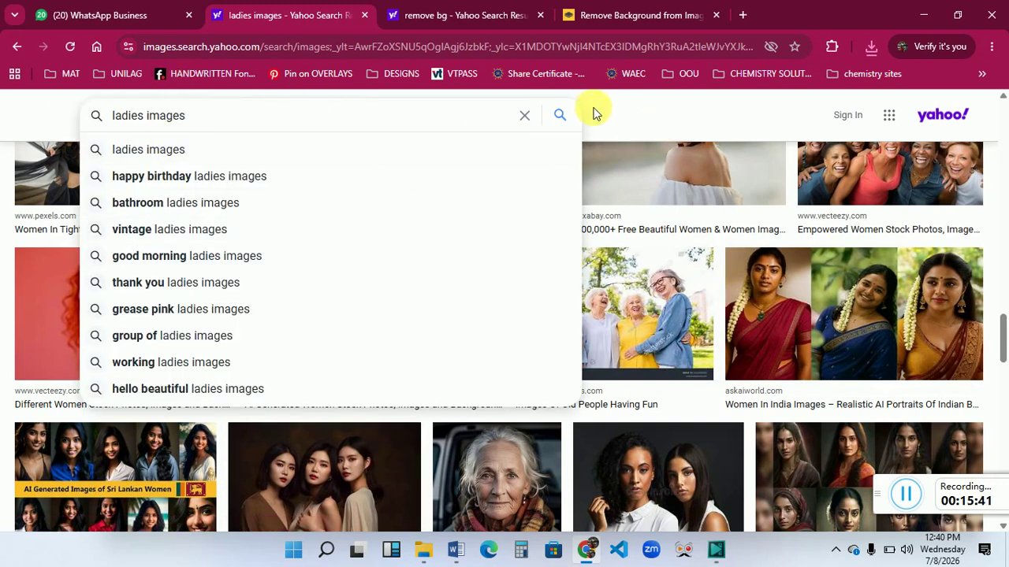
left_click(653, 122)
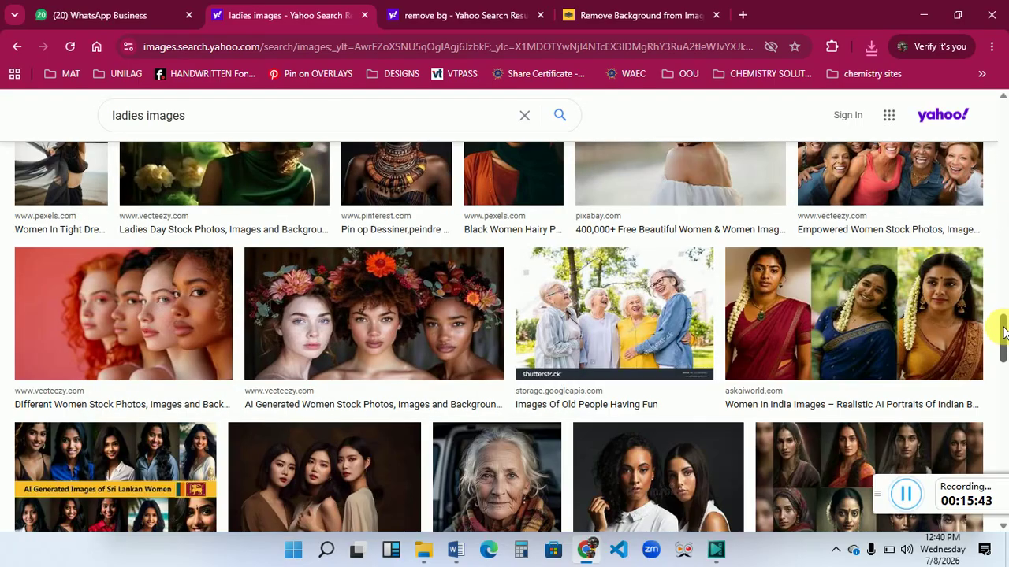
left_click_drag(1004, 333, 1003, 288)
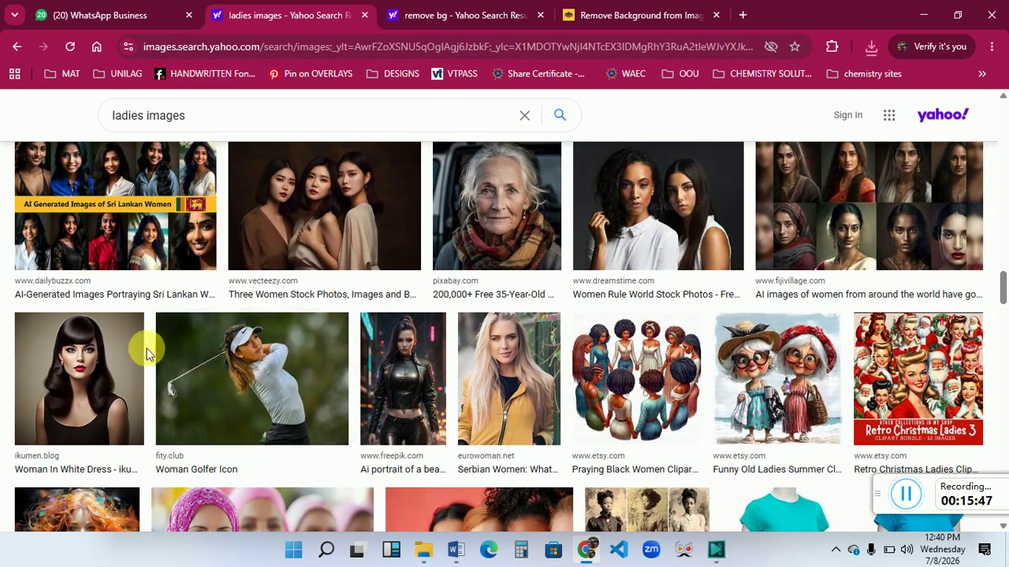
Open the "Woman In White Dress - ikumen" picture and save it to Downloads as JPEG ai-generated-7875829_1280.
left_click(114, 347)
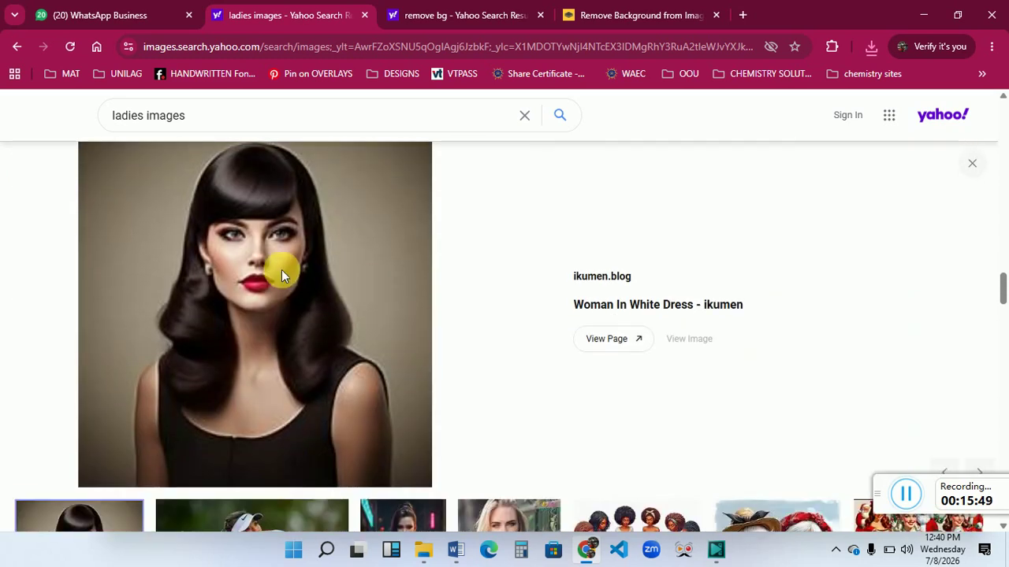
right_click(281, 270)
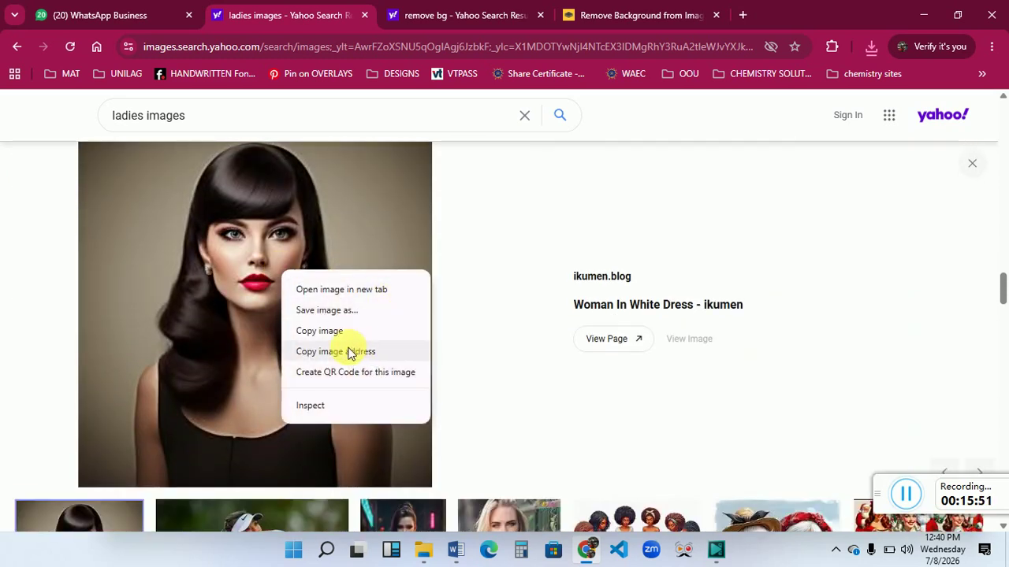
left_click(357, 310)
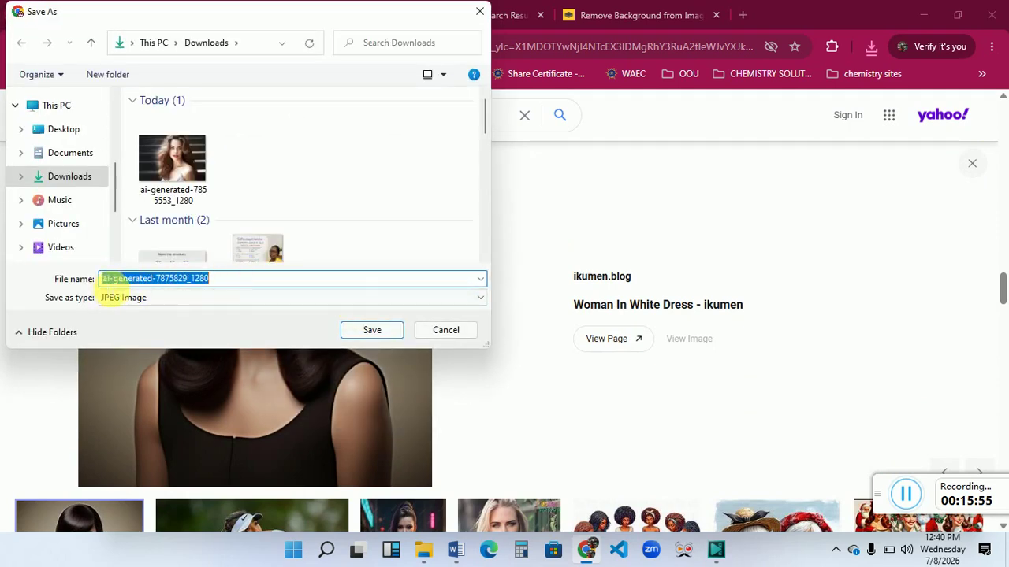
left_click(369, 329)
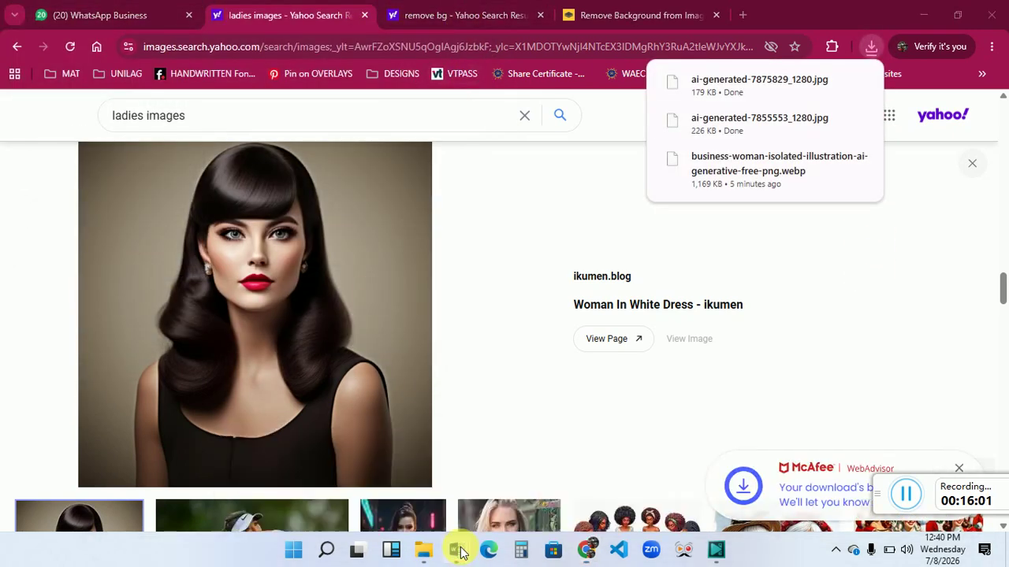
Switch to Document2 in Word, delete the business woman picture, and bullet the empty first line.
mouse_move(461, 552)
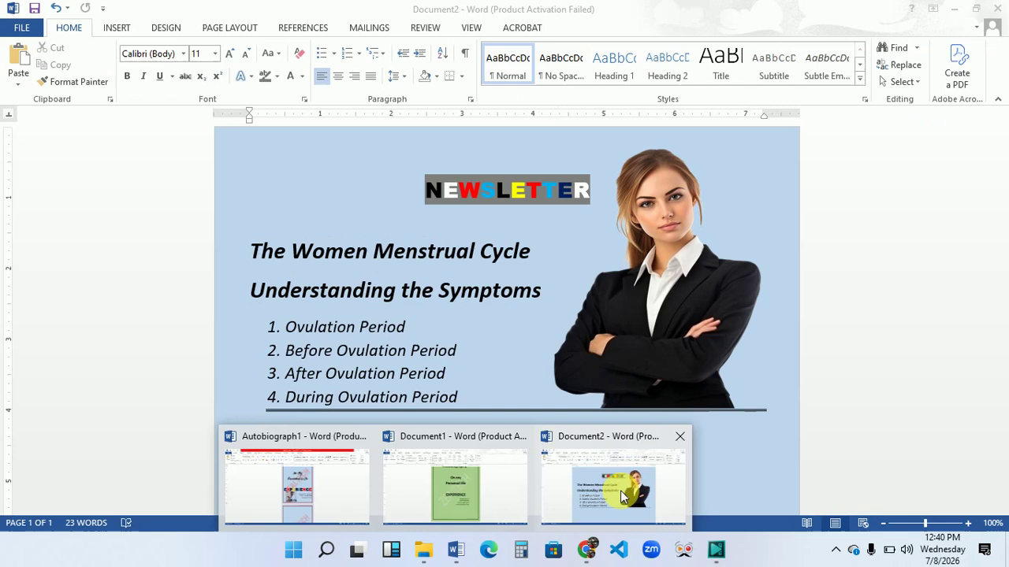
left_click(620, 490)
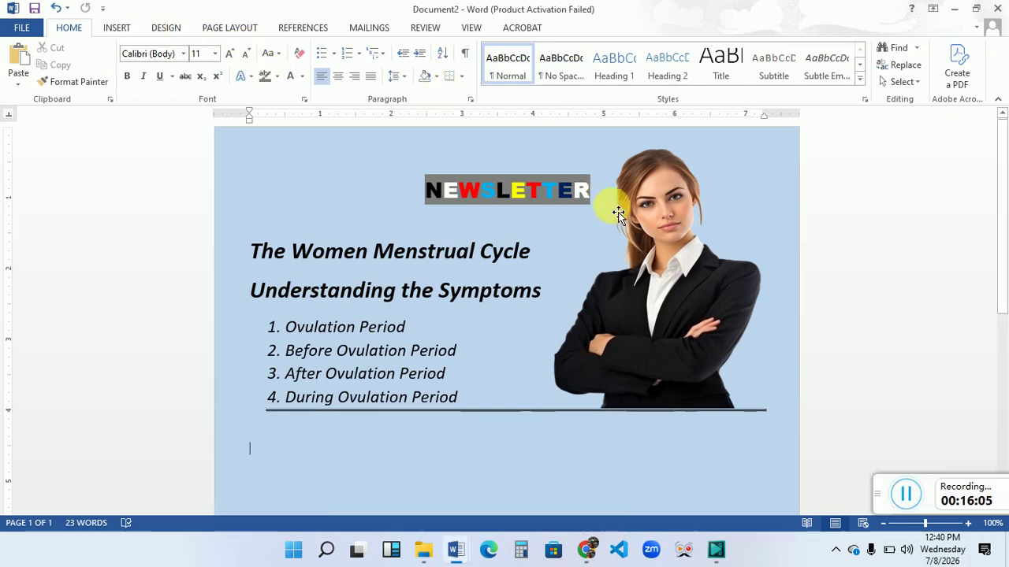
left_click(646, 248)
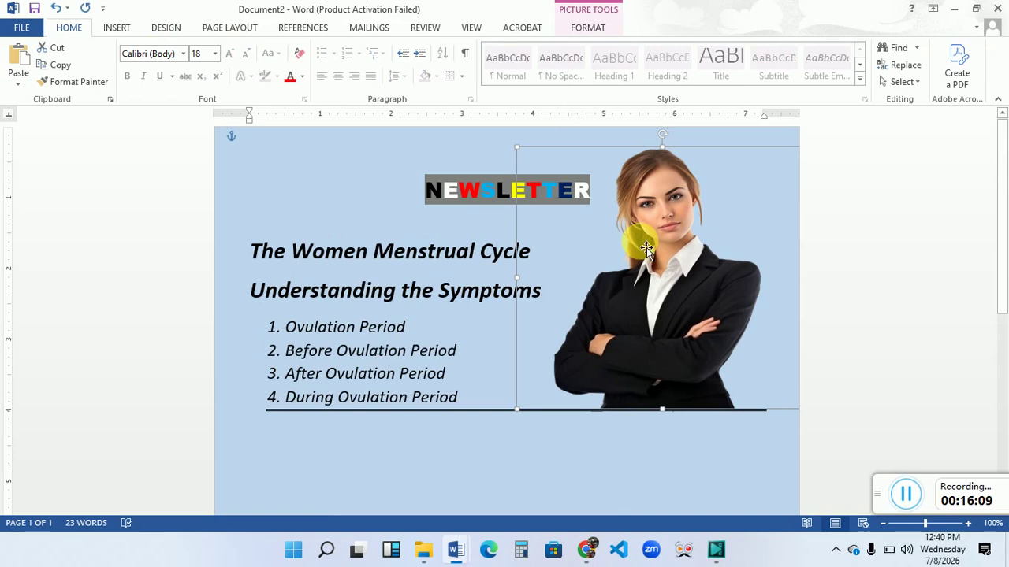
key("Delete")
left_click(323, 53)
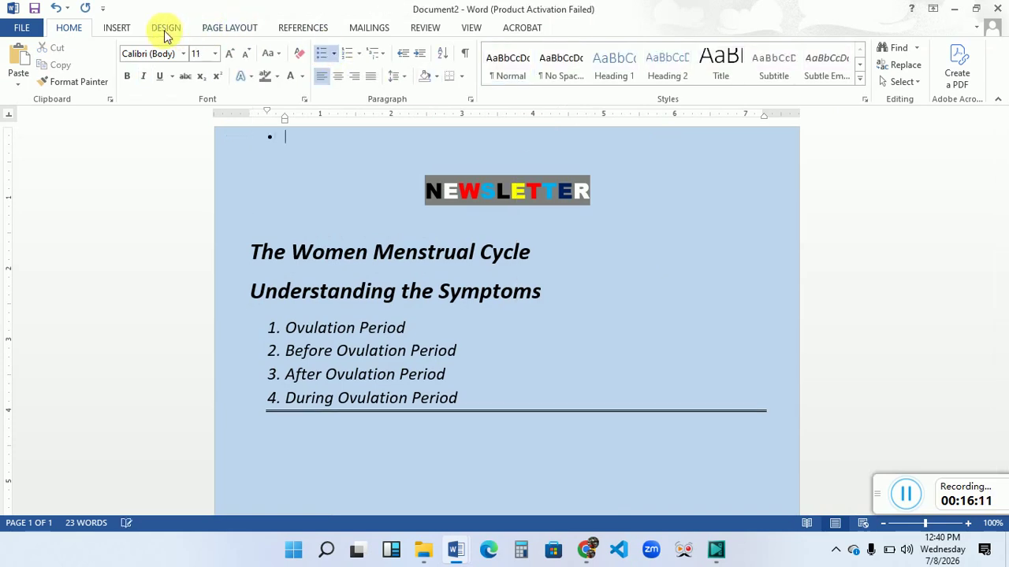
Insert the ai-generated-7875829_1280 picture from Downloads at the first line of the newsletter.
left_click(118, 27)
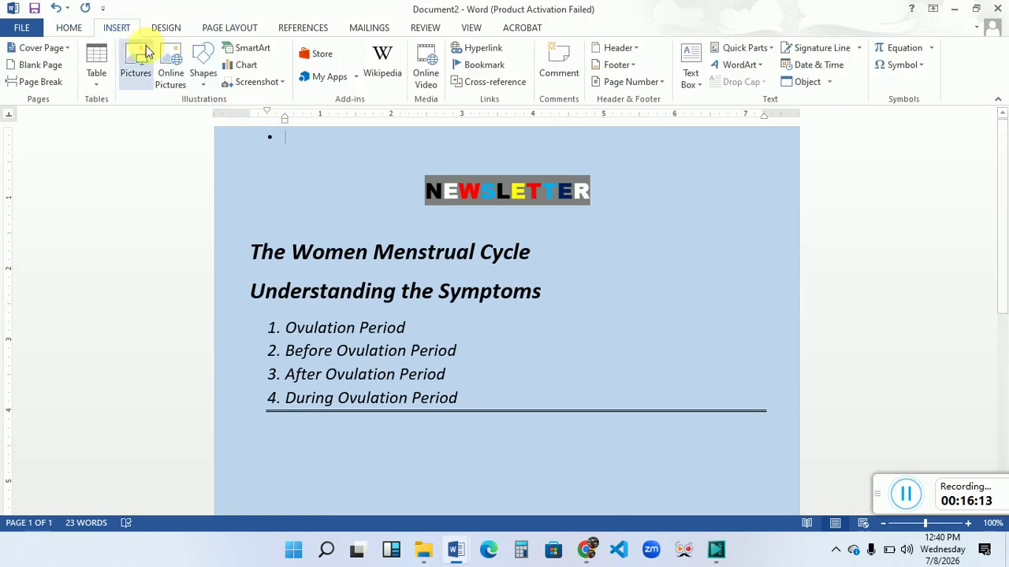
left_click(134, 69)
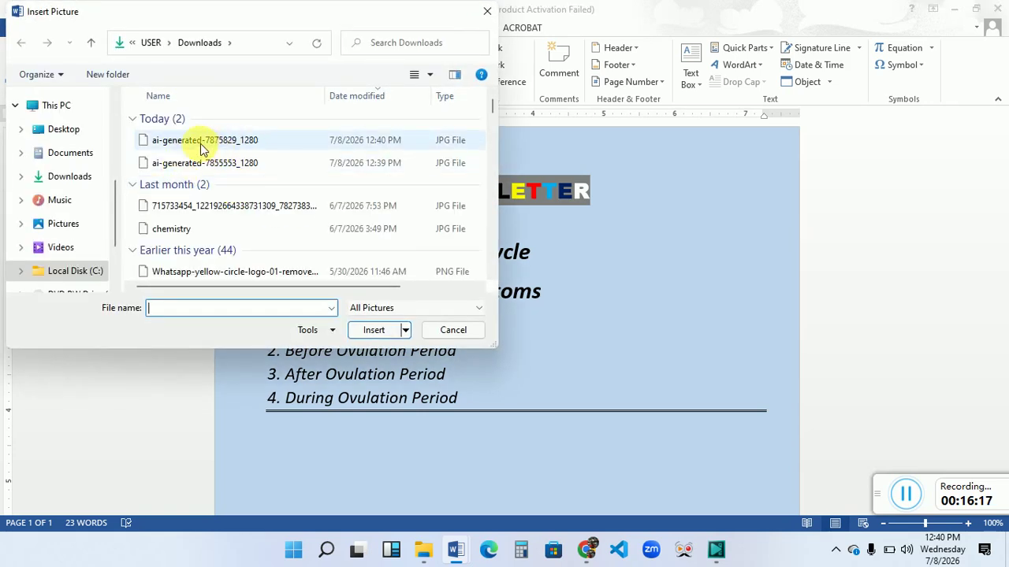
left_click(187, 143)
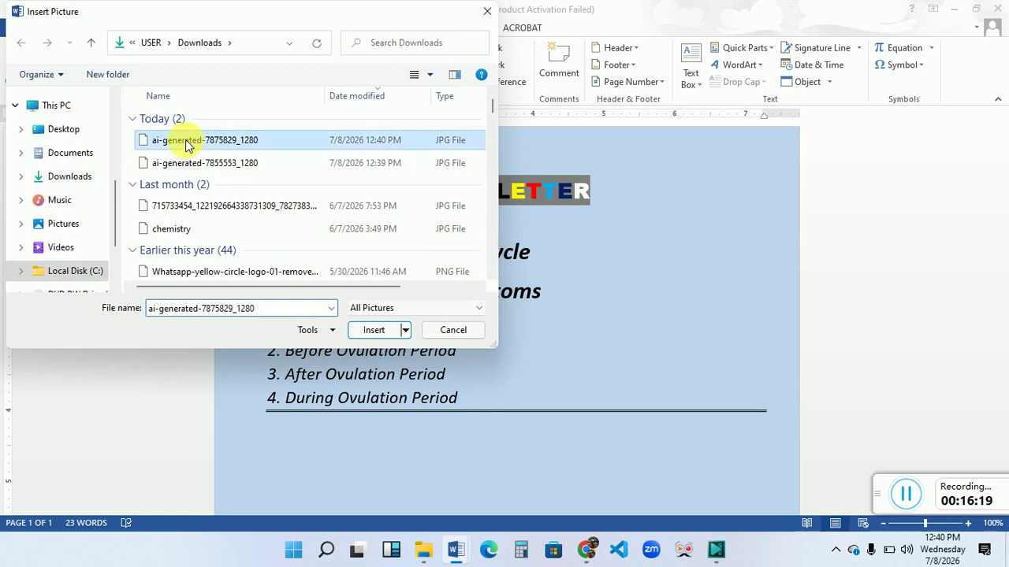
left_click(373, 332)
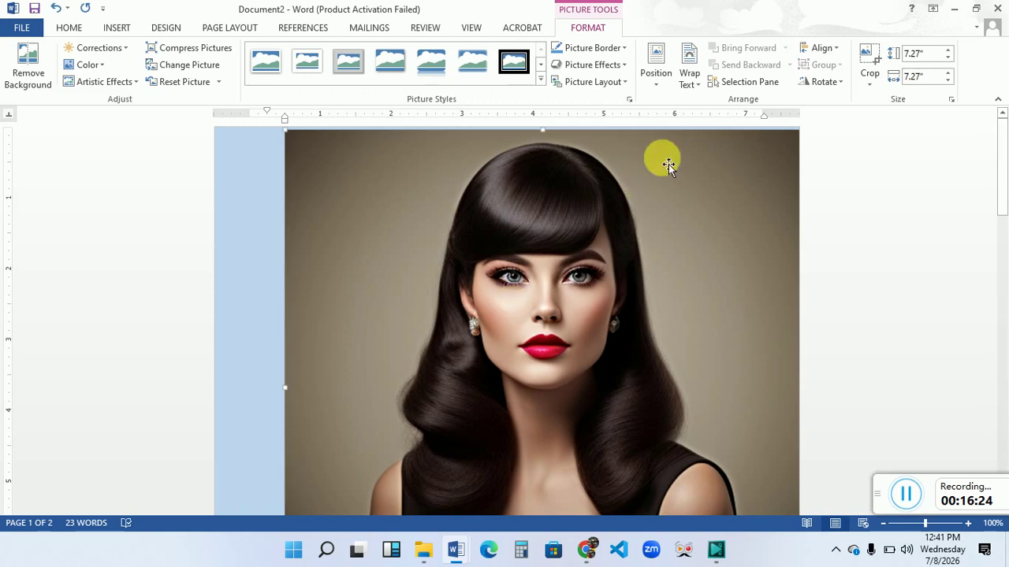
Wrap the inserted portrait In Front of Text and shrink it to about 3.71" by 3.71".
left_click(690, 78)
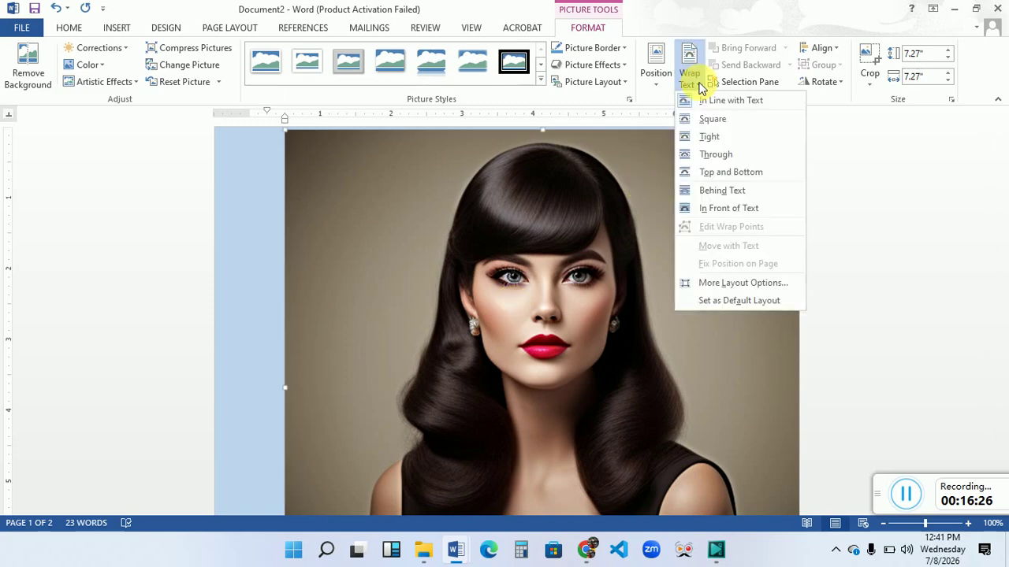
left_click(750, 209)
left_click_drag(648, 269, 571, 291)
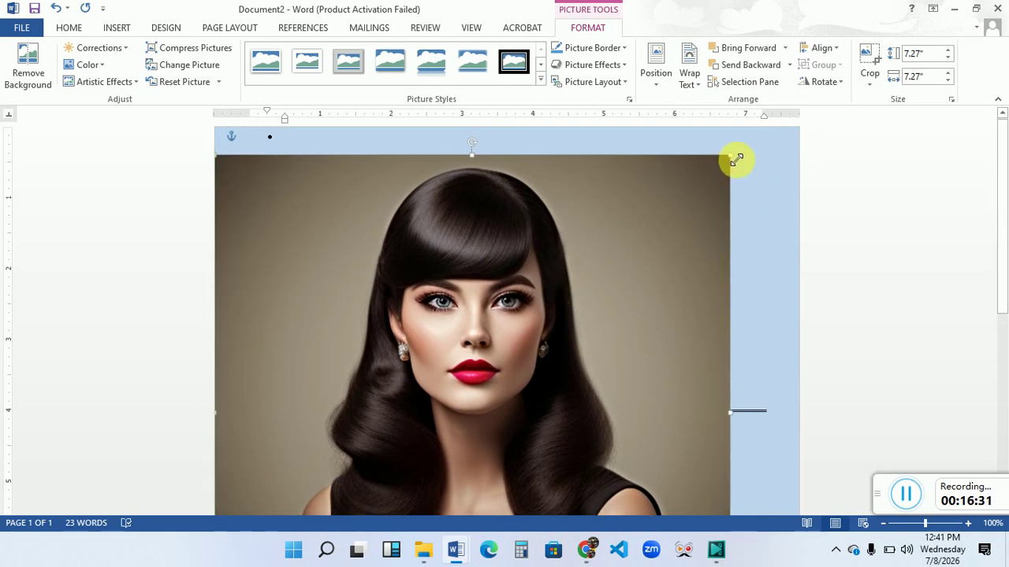
left_click_drag(731, 156, 478, 439)
Try the portrait beside the headings and numbered list at about 3.04" by 3.04", and delete it from the page.
scroll(442, 409, "down", 6)
left_click_drag(410, 297, 593, 161)
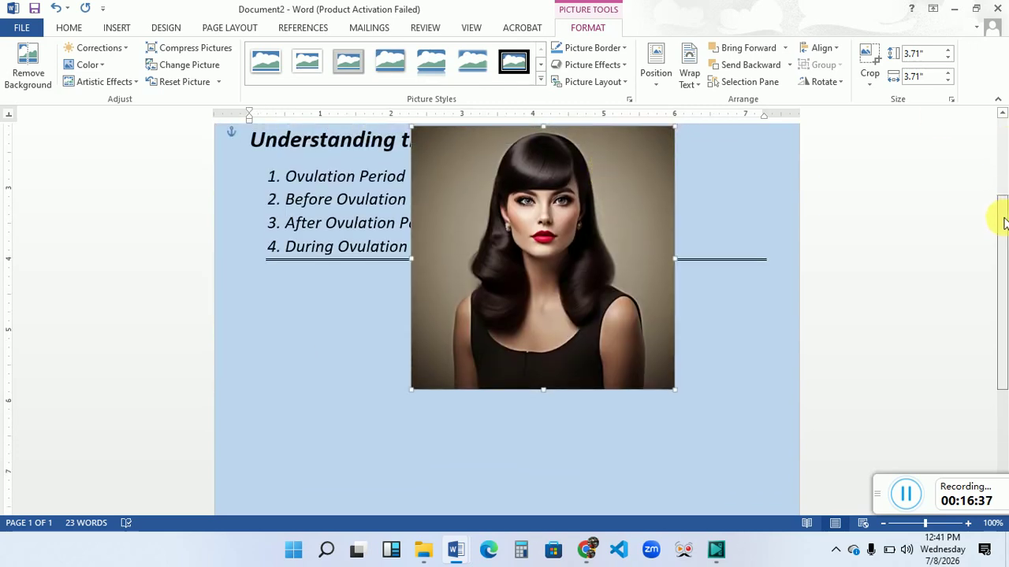
left_click_drag(1003, 223, 997, 139)
left_click(583, 319)
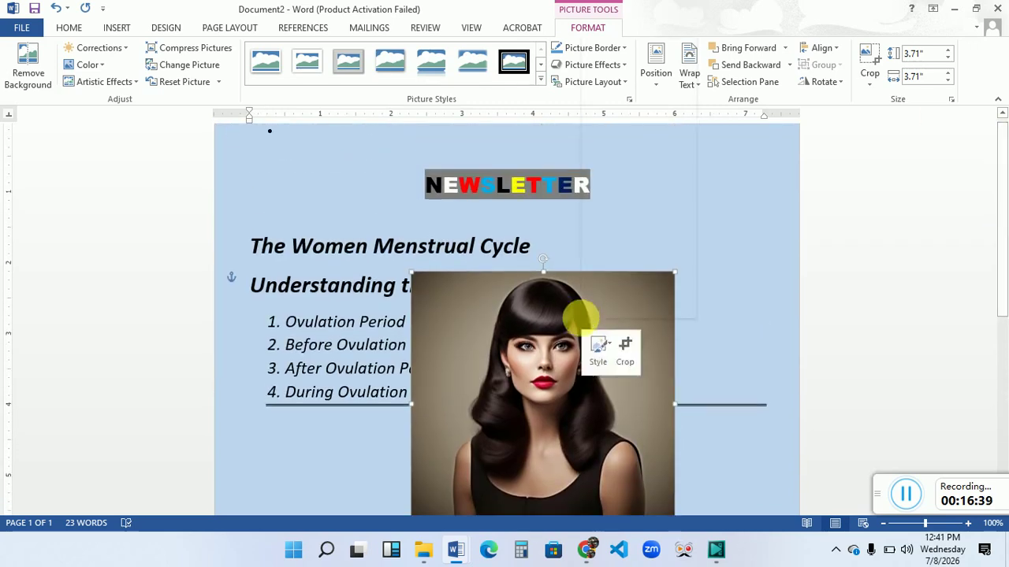
left_click_drag(572, 342, 702, 223)
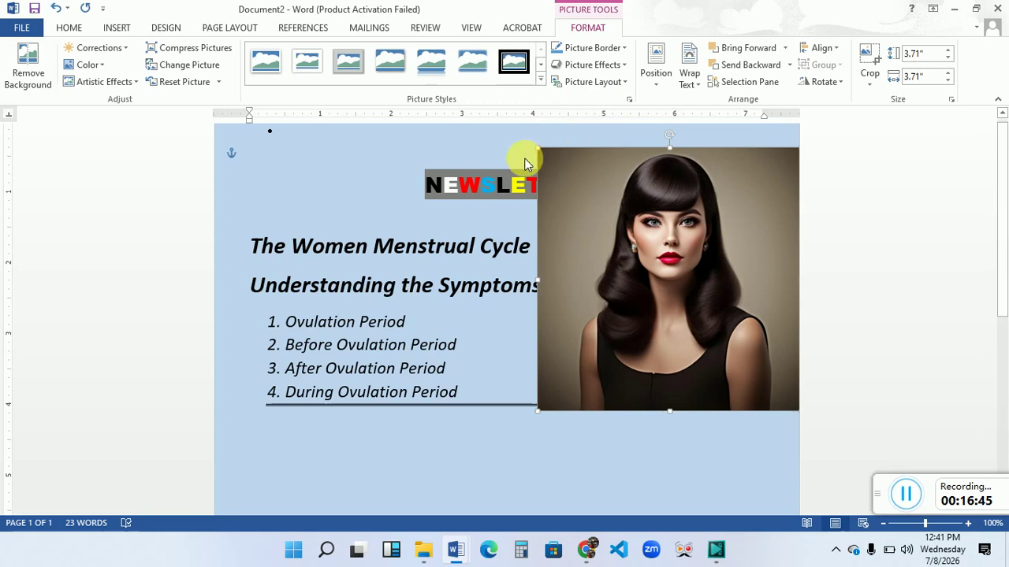
left_click_drag(549, 159, 596, 212)
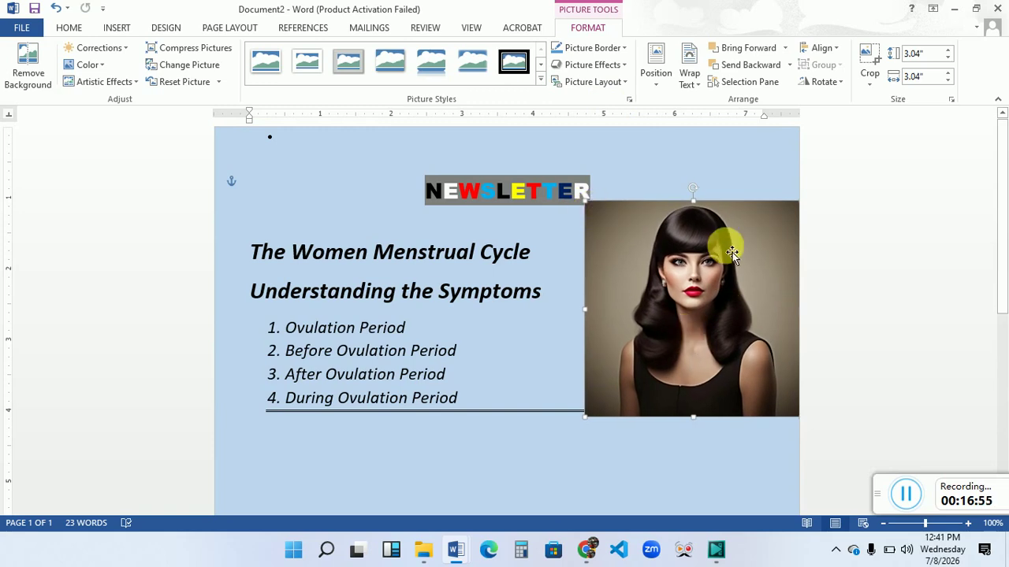
key("Delete")
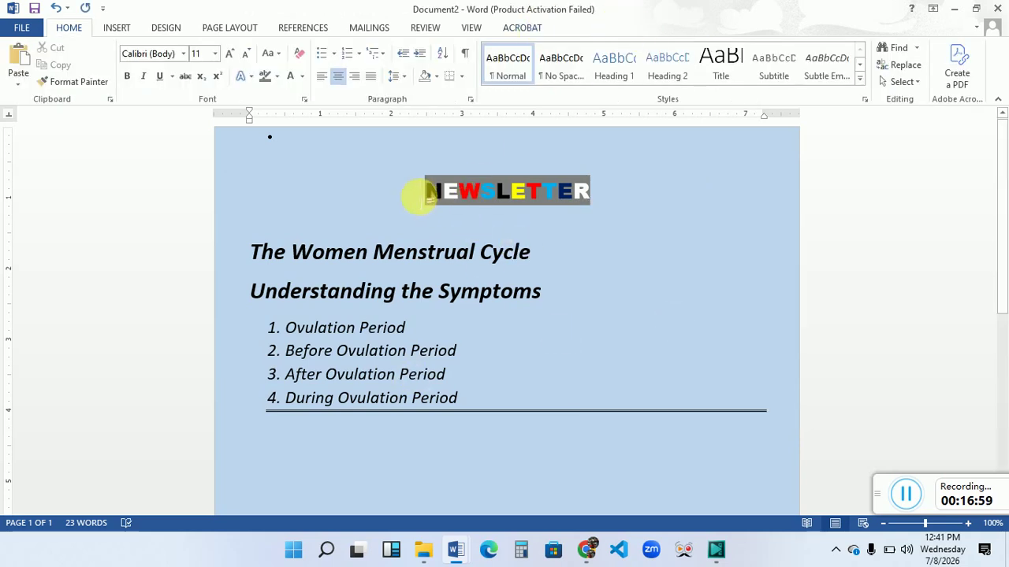
Switch to remove.bg in Chrome and upload ai-generated-7875829_1280 from Downloads to remove its background.
left_click(586, 547)
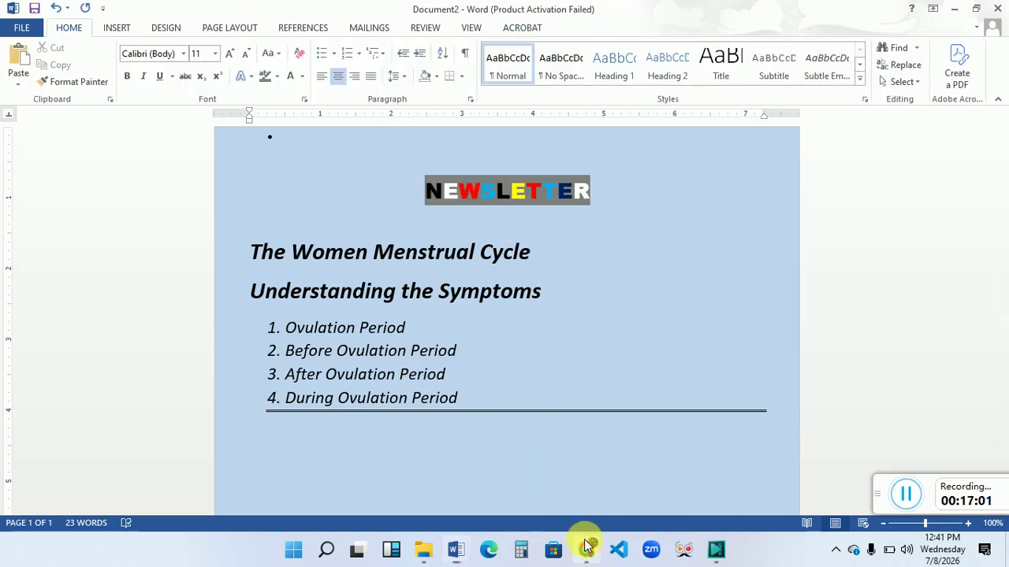
left_click(626, 17)
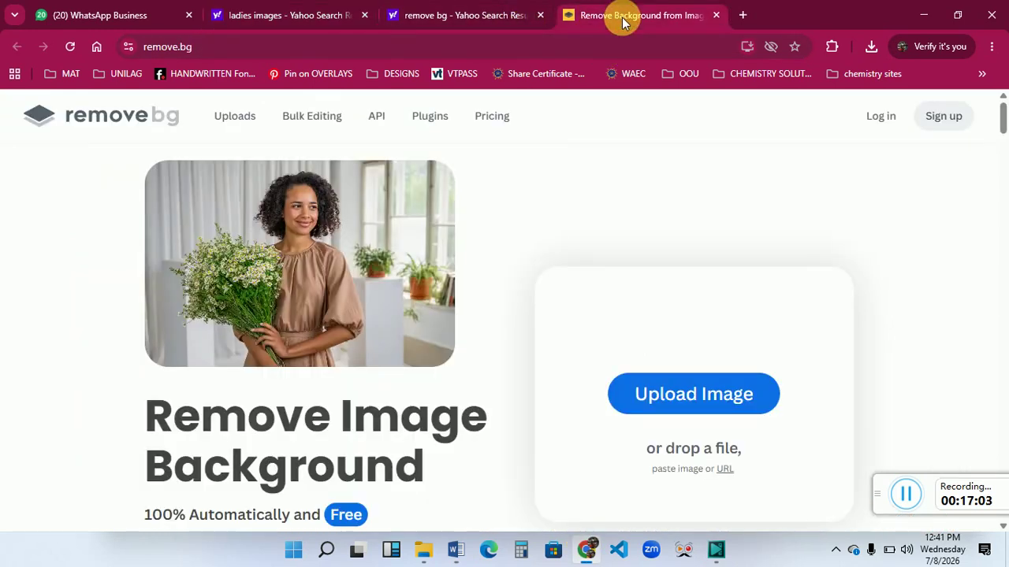
left_click(291, 49)
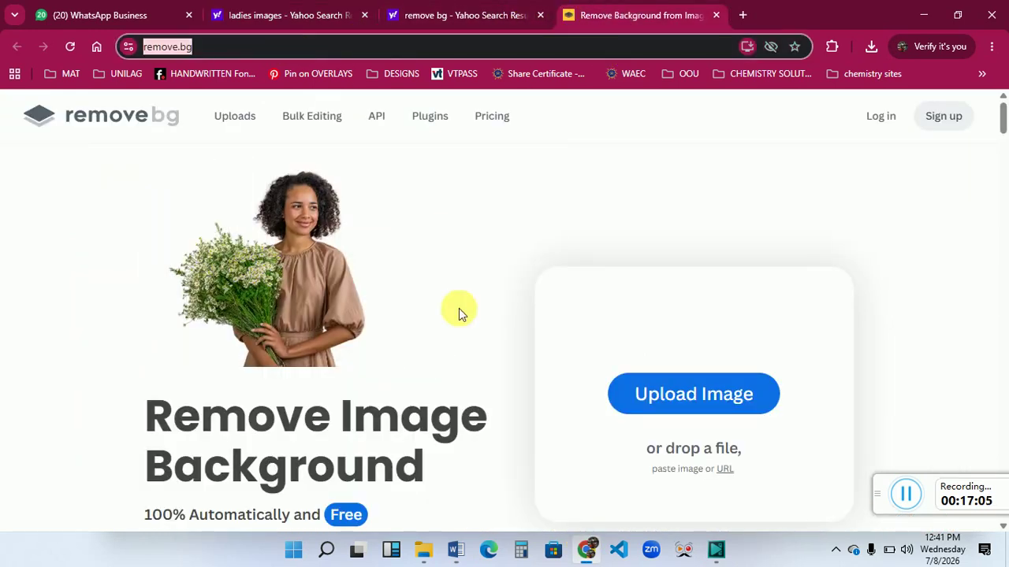
left_click(645, 386)
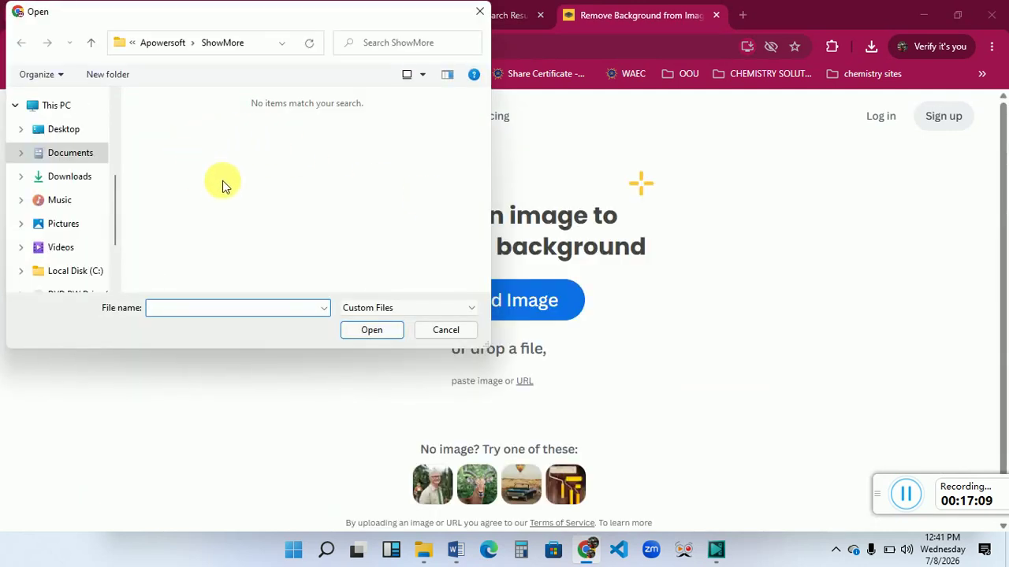
left_click(73, 175)
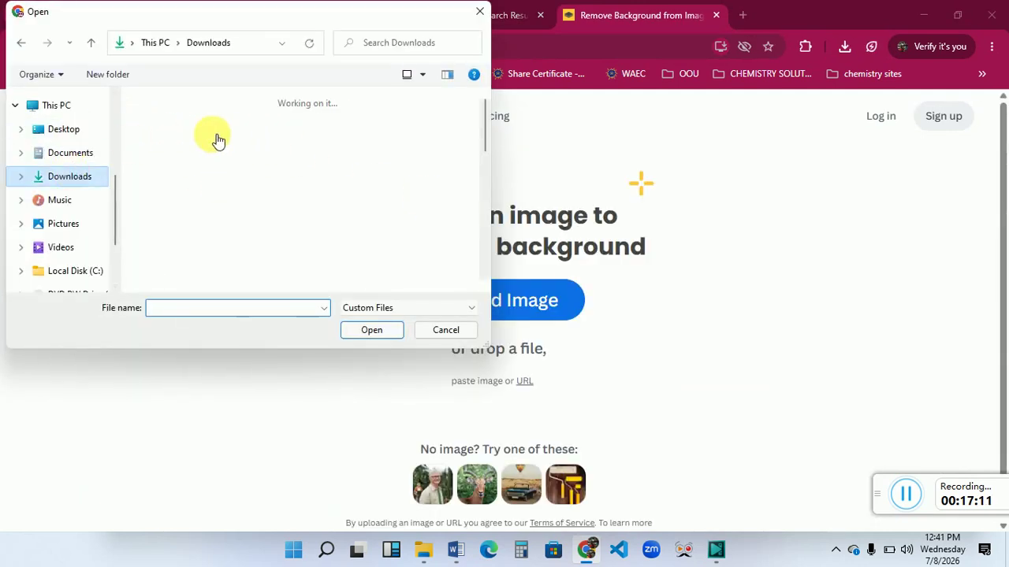
left_click(172, 150)
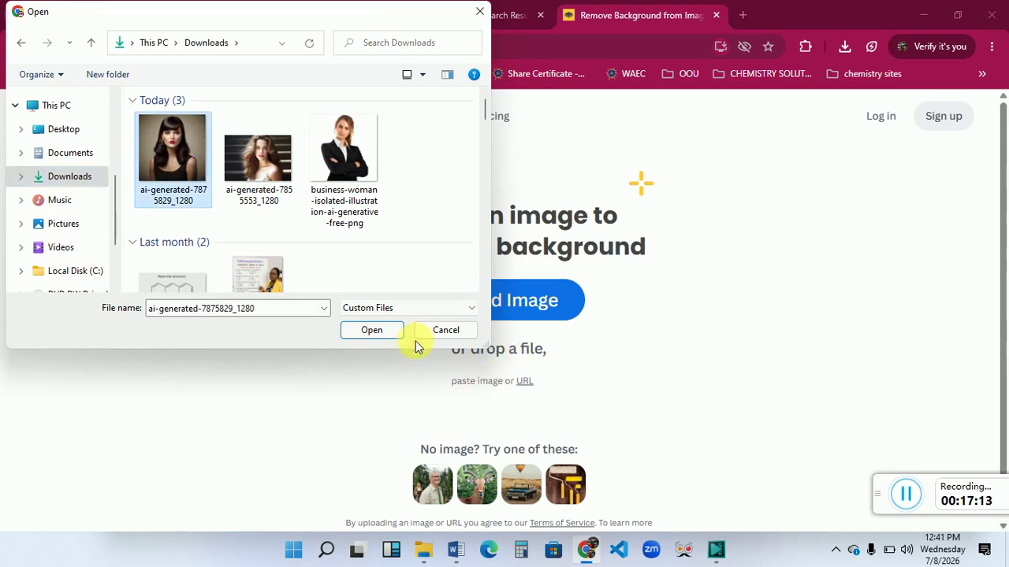
left_click(372, 330)
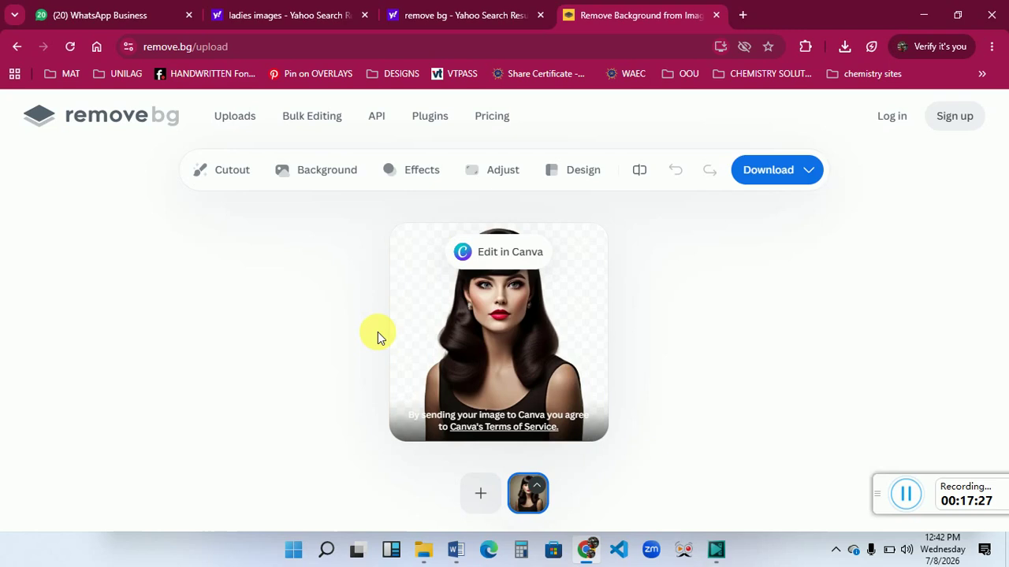
Download the free 500 x 500 preview of the cut-out and save it as ai-generated-7875829_1280-removebg-preview in Downloads as a PNG image.
left_click(797, 174)
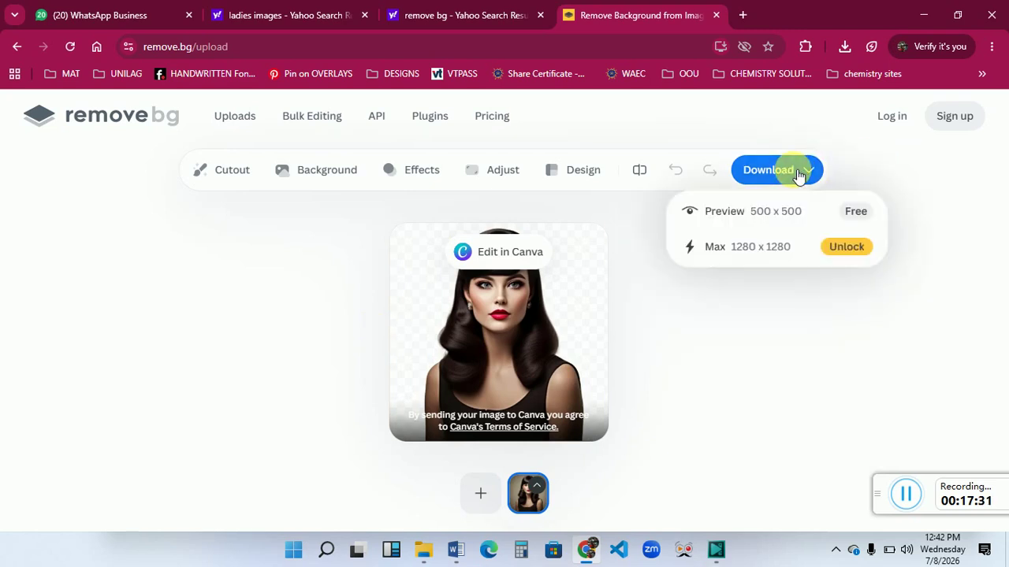
left_click(751, 213)
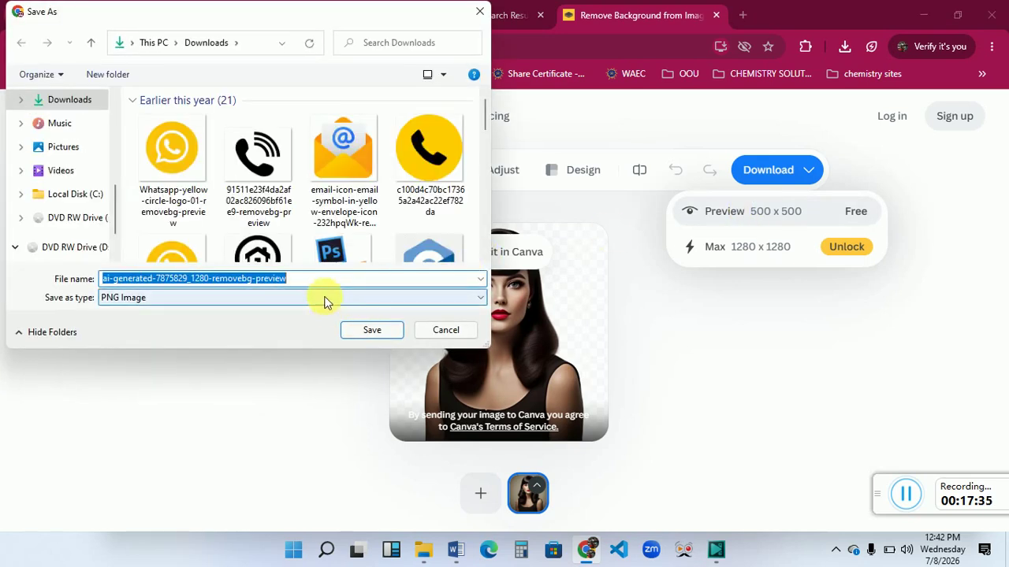
left_click(372, 329)
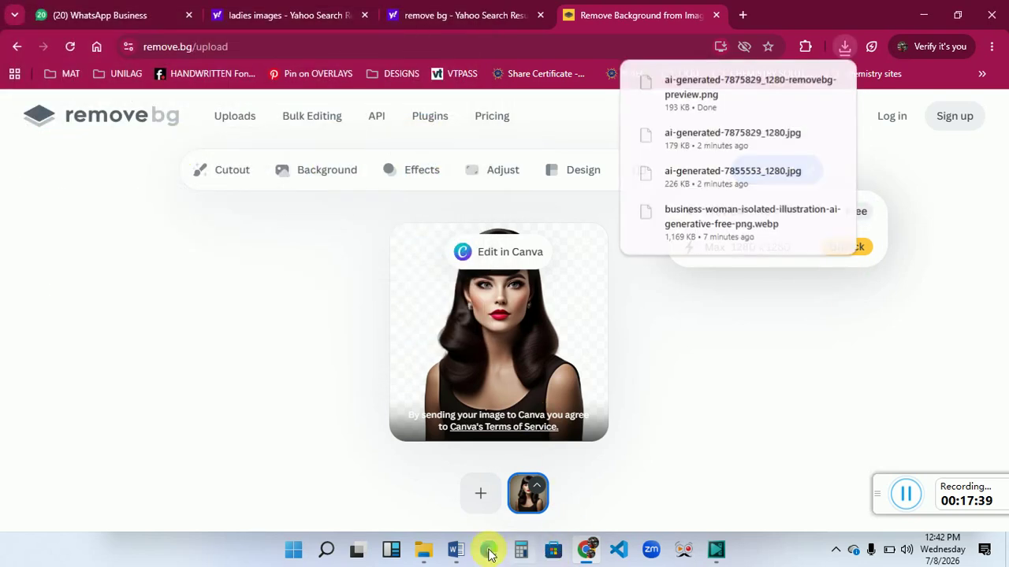
Switch to Word and insert the ai-generated-7875829_1280-removebg-preview picture from Downloads into the newsletter.
mouse_move(465, 552)
left_click(612, 487)
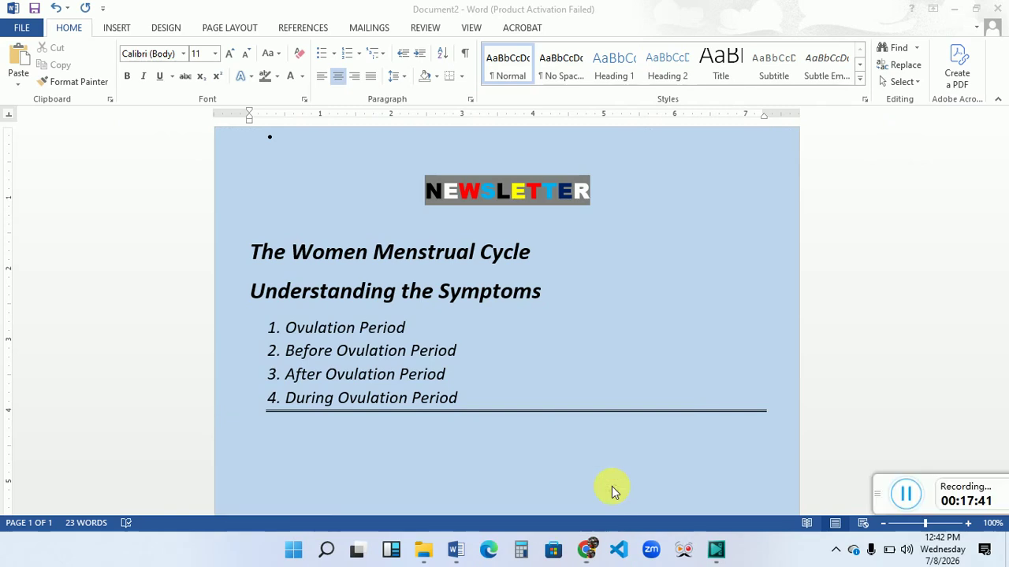
left_click(119, 27)
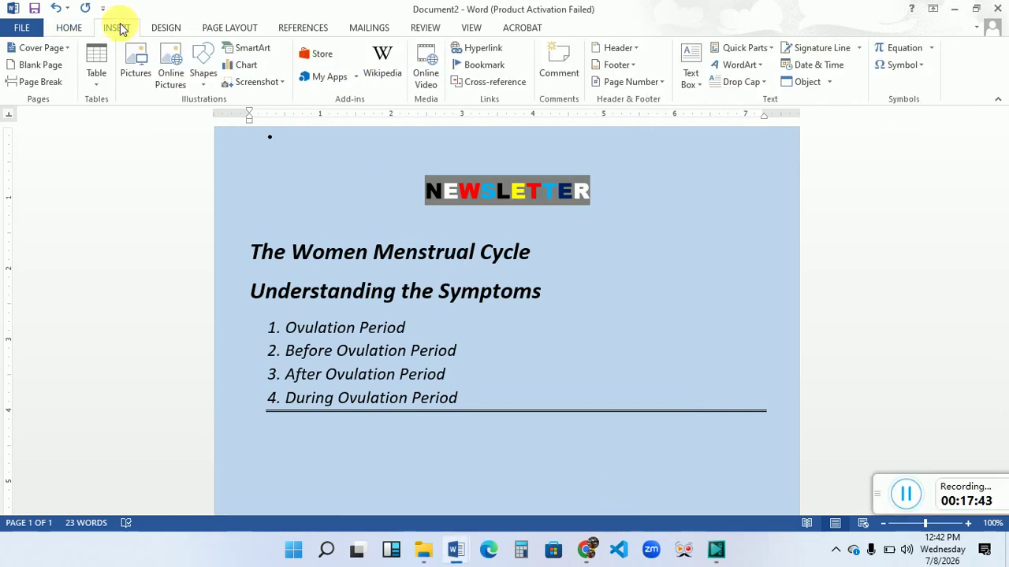
left_click(134, 73)
left_click(210, 139)
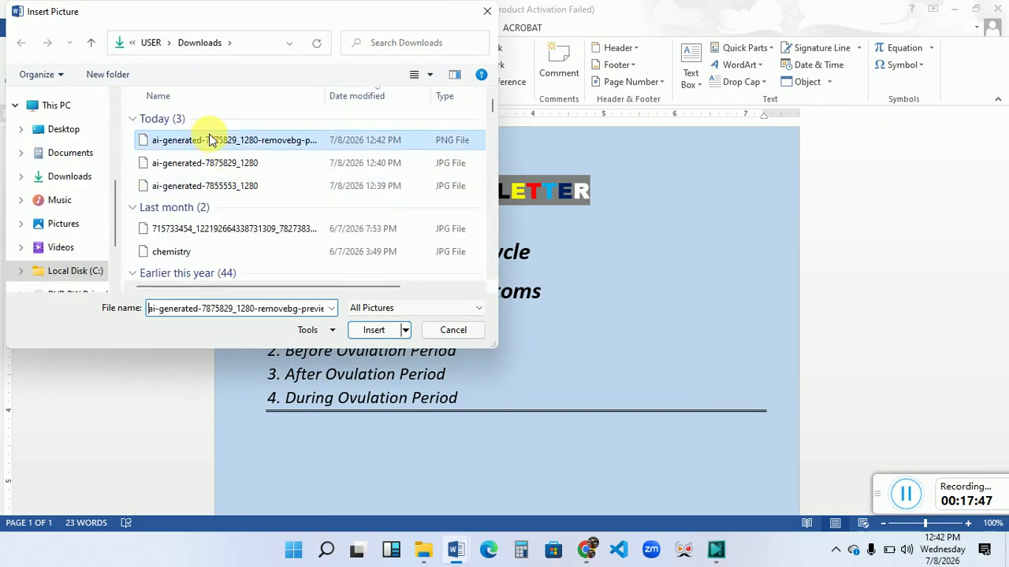
left_click(374, 329)
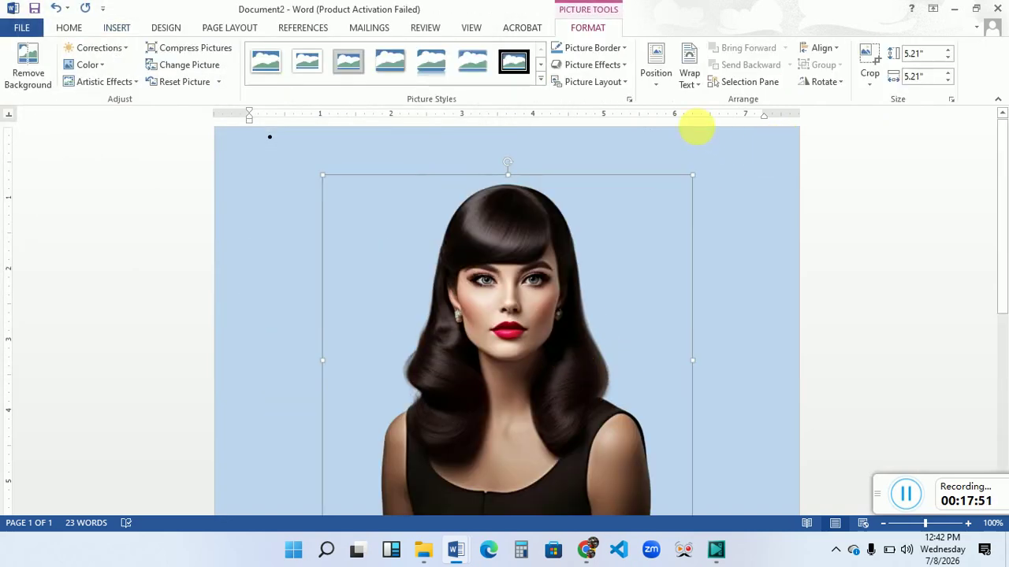
Wrap the cut-out portrait In Front of Text, shrink it to about 2.89" by 2.89" and move it beside the headings.
left_click(683, 76)
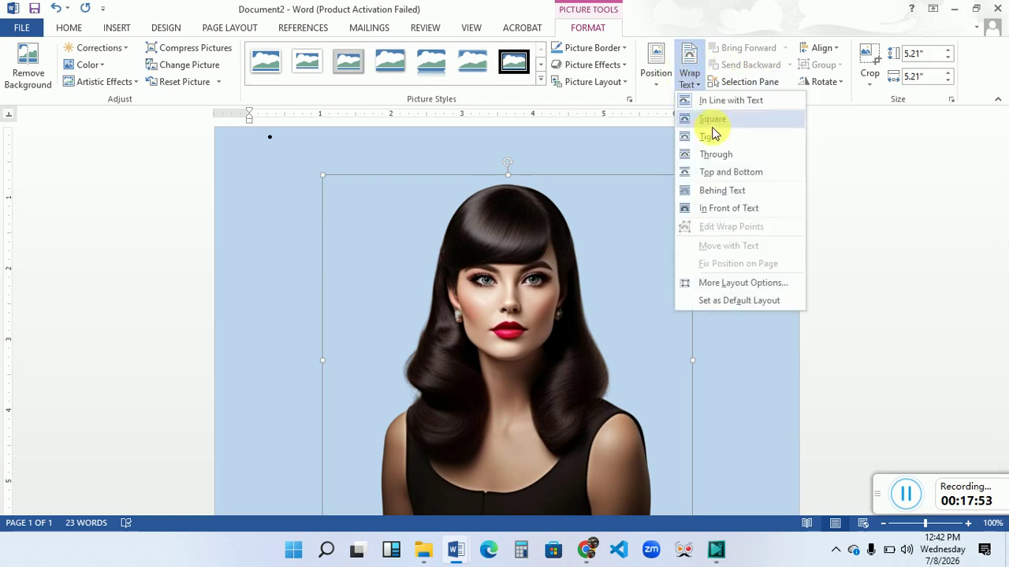
left_click(744, 208)
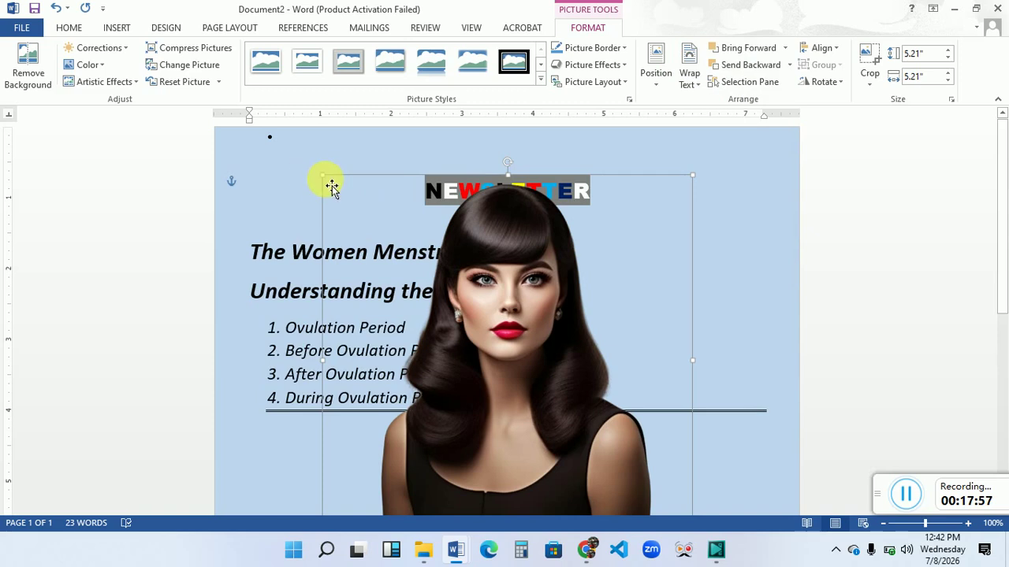
left_click_drag(325, 180, 583, 357)
left_click_drag(647, 375, 667, 247)
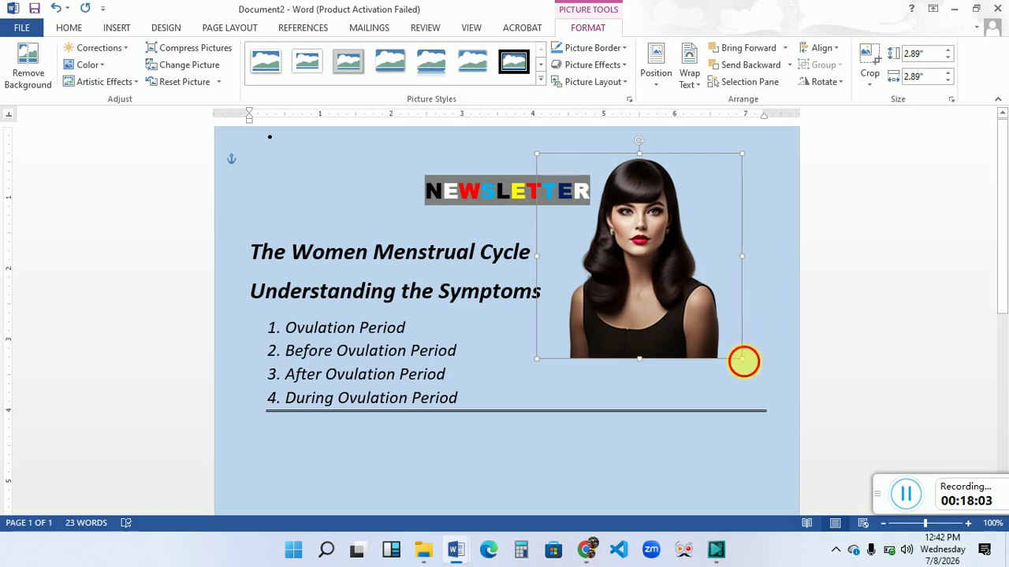
Enlarge the cut-out portrait proportionally until its base rests on the double line below the numbered list, and deselect it.
left_click(743, 362)
left_click(742, 360)
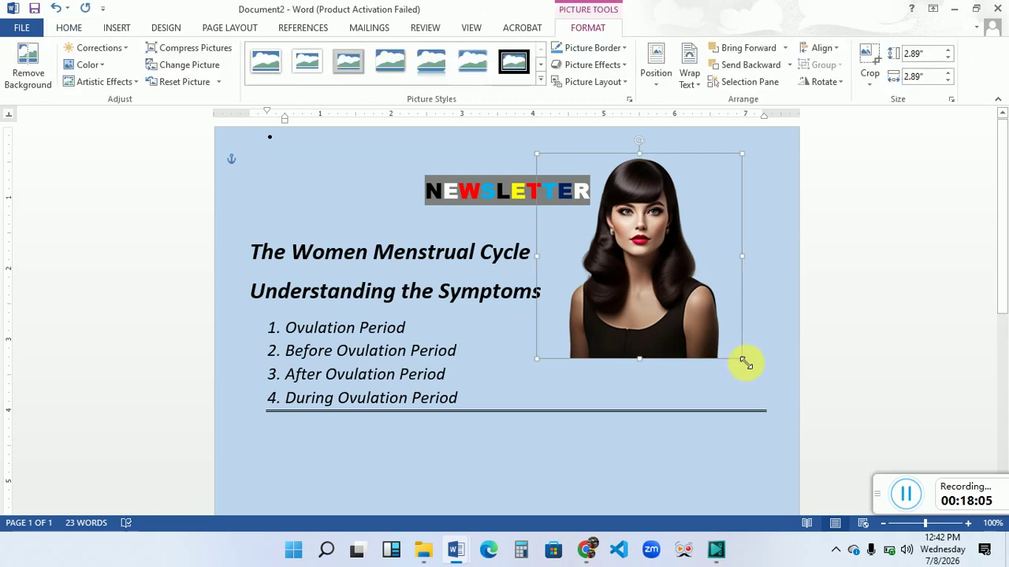
left_click_drag(745, 363, 794, 402)
left_click(698, 457)
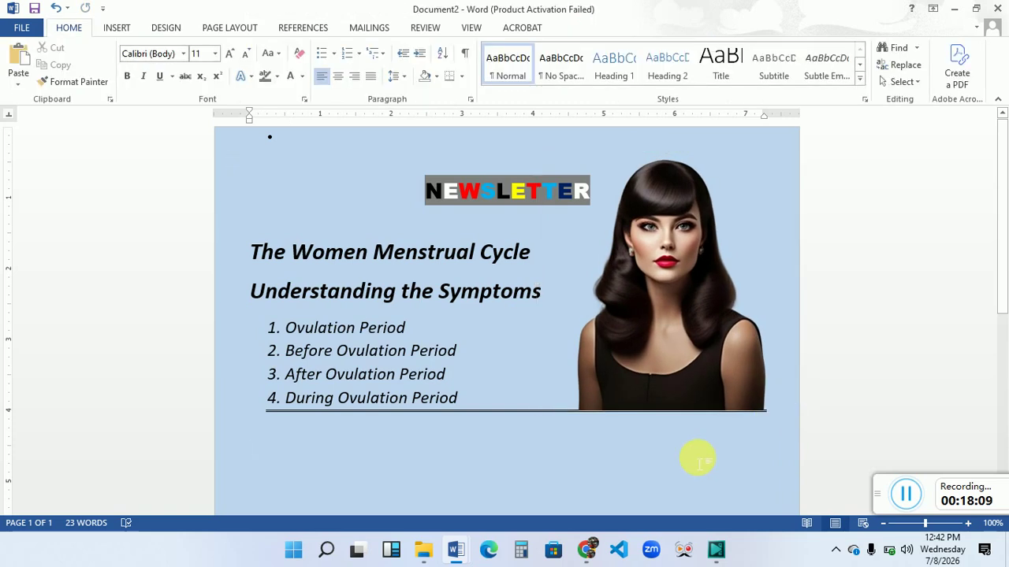
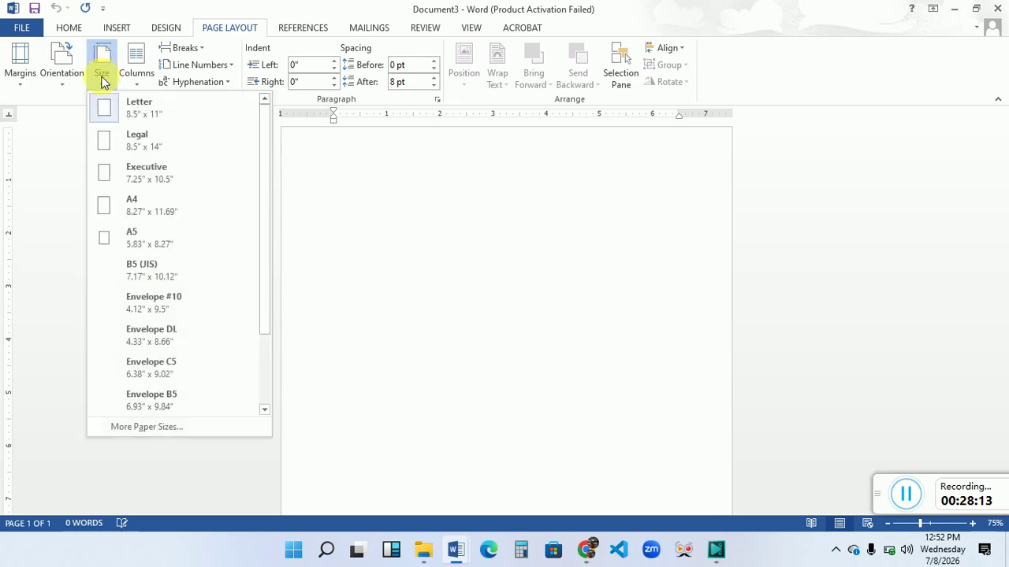
Set up the blank document as A4 in Portrait orientation with Narrow margins.
left_click(131, 206)
left_click(75, 83)
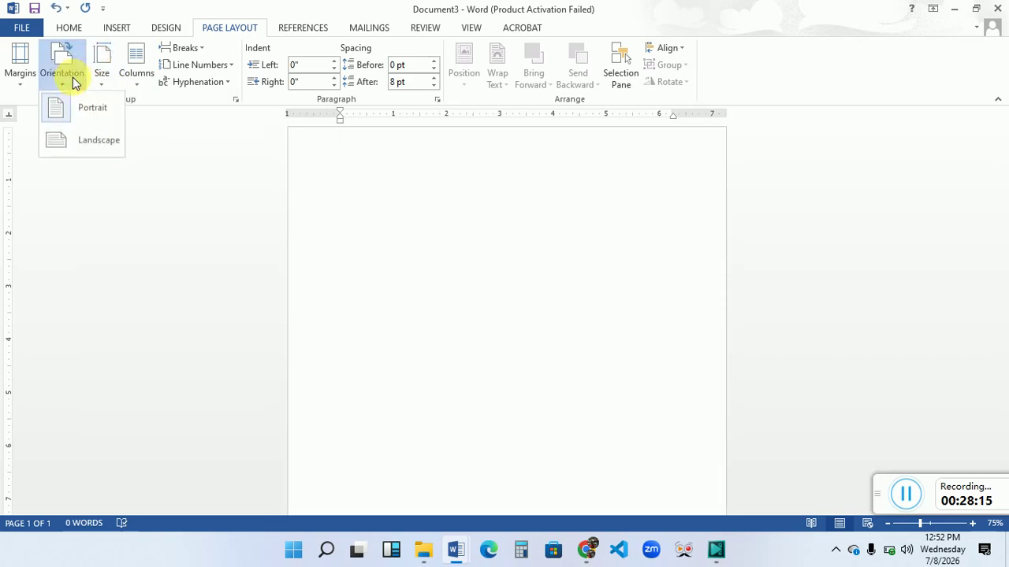
left_click(83, 117)
left_click(26, 79)
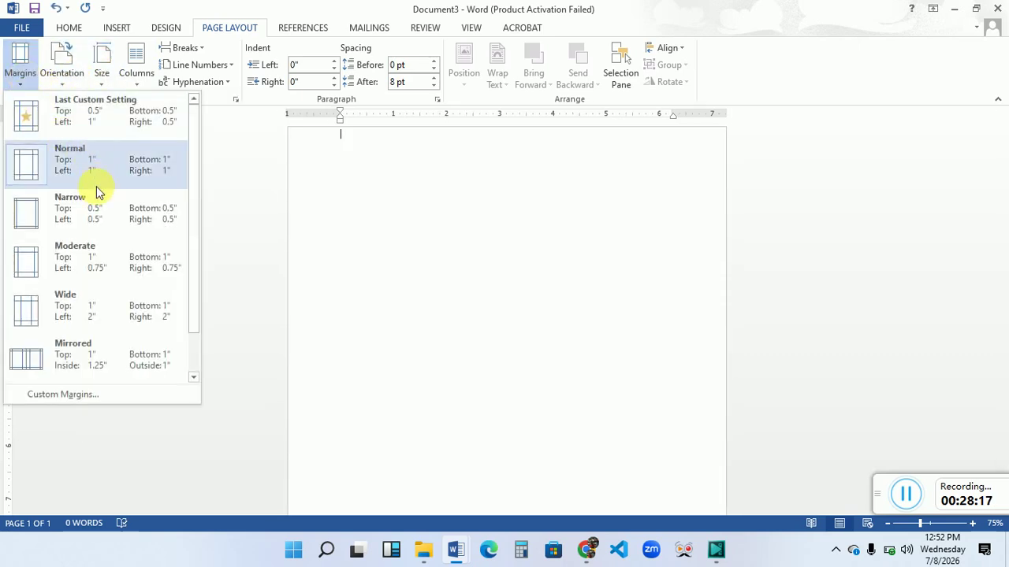
left_click(85, 206)
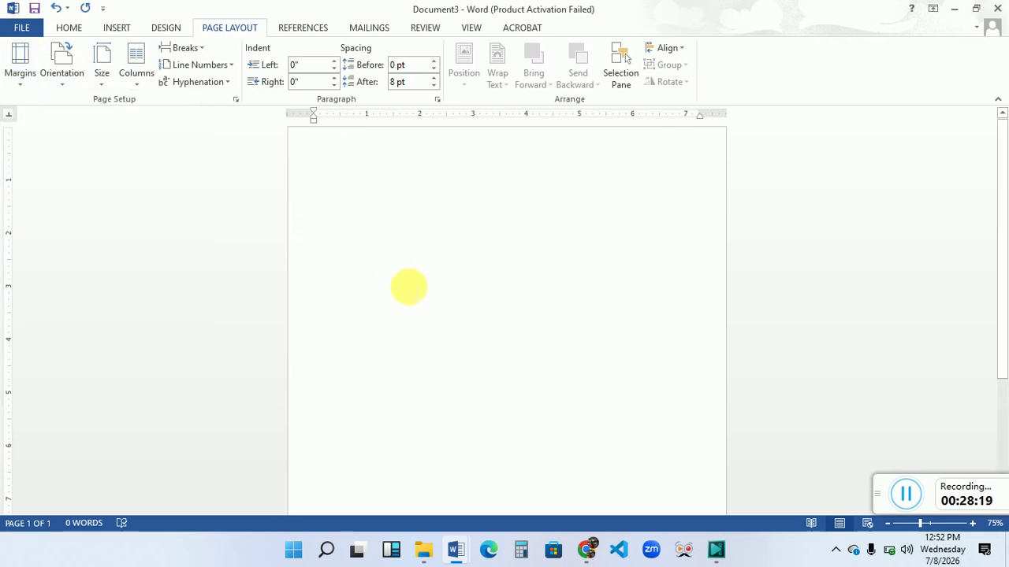
Paste the copied newsletter into the blank document and remove the empty lines and extra page after its last paragraph.
key("ctrl+v")
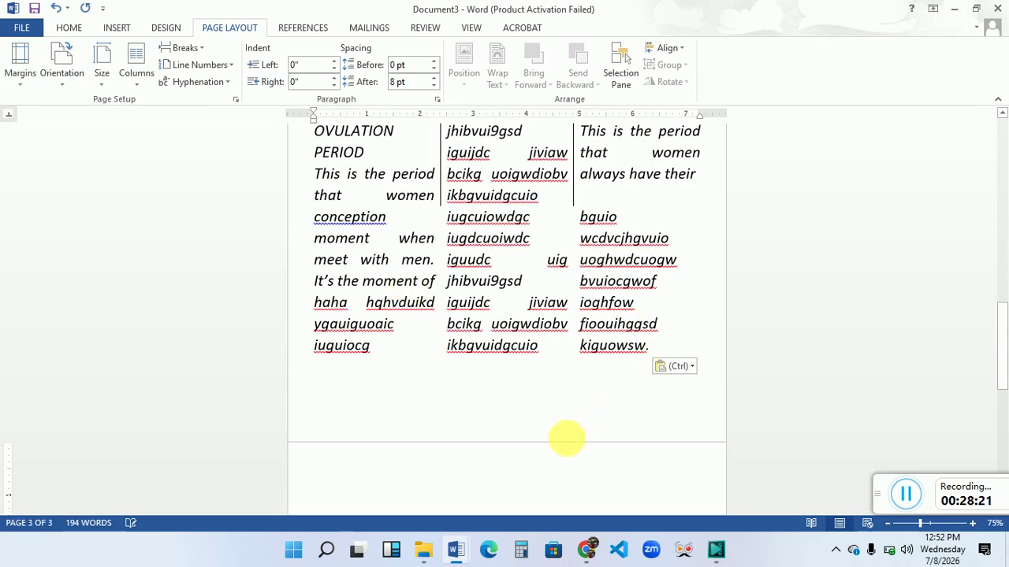
double_click(565, 443)
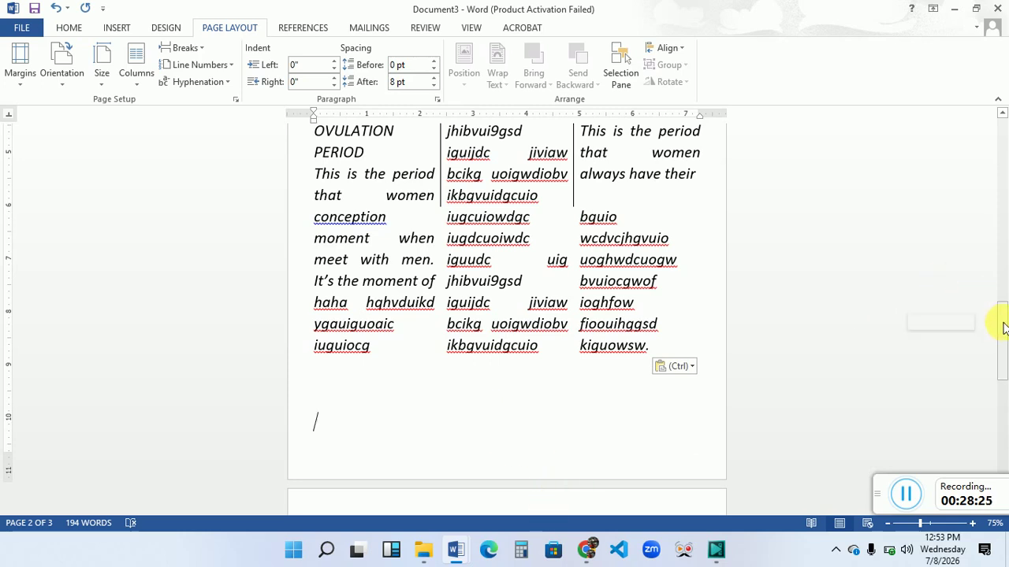
left_click_drag(1005, 327, 1000, 362)
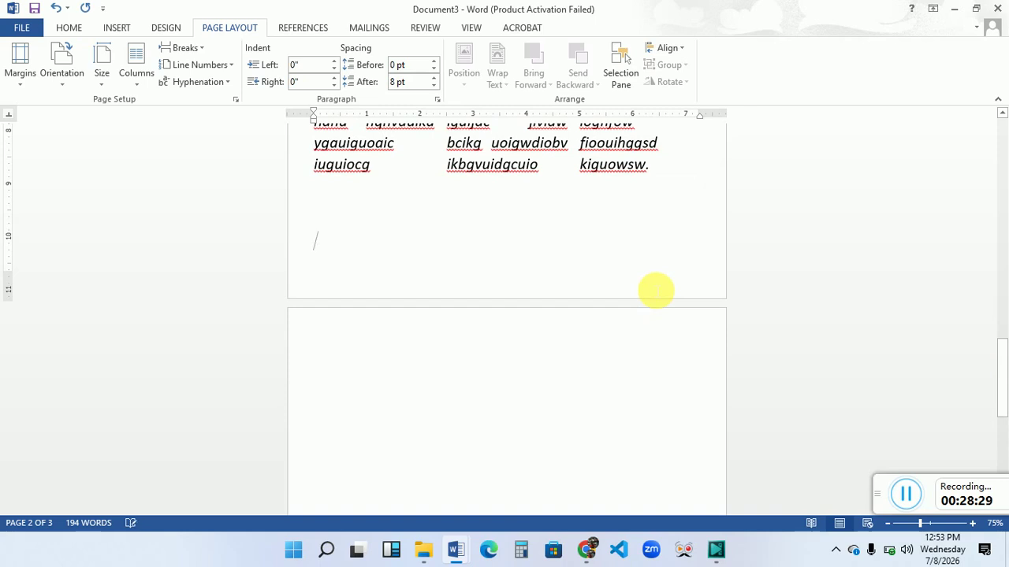
scroll(654, 290, "up", 3)
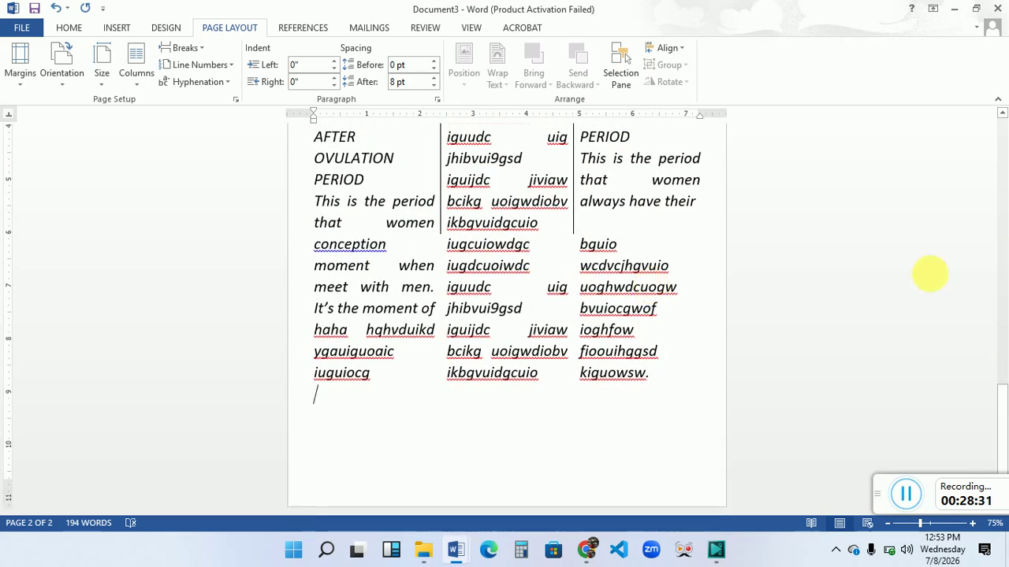
Reduce the font size of all the column text from OVULATION PERIOD to the end so the newsletter fits on one page.
left_click_drag(1005, 394, 998, 277)
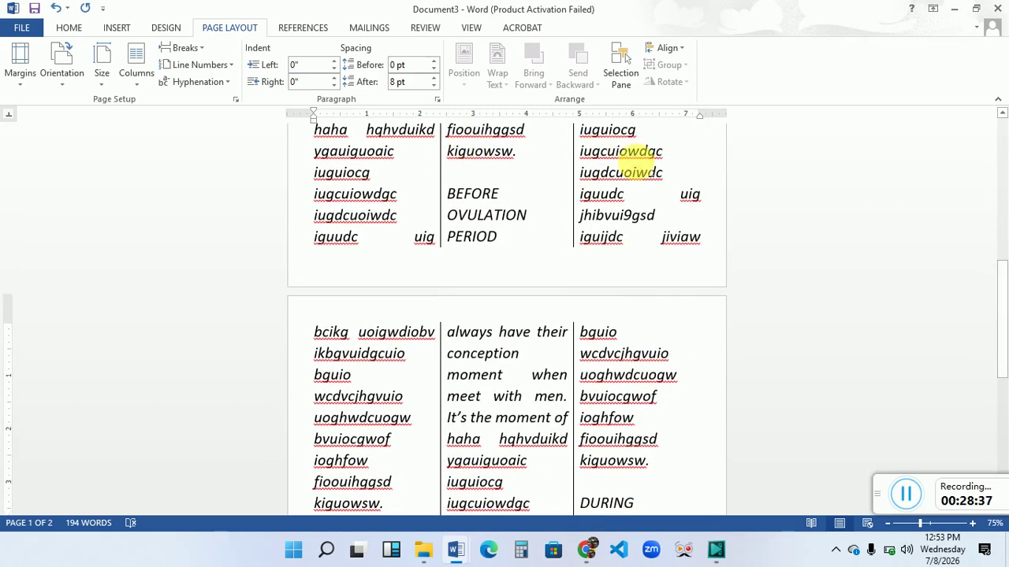
left_click_drag(997, 315, 999, 197)
left_click(918, 291)
left_click_drag(1006, 323, 995, 212)
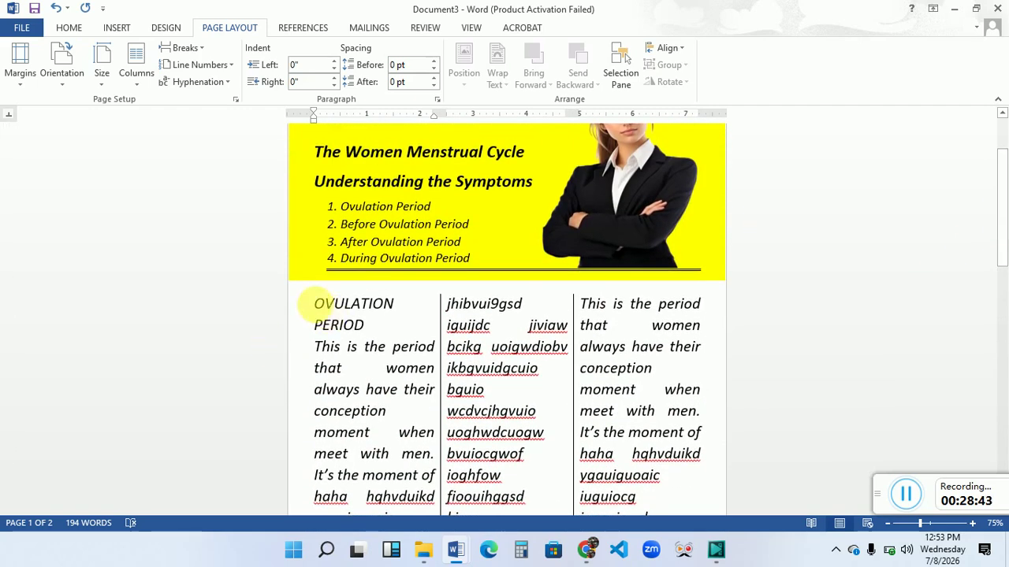
left_click_drag(315, 303, 761, 561)
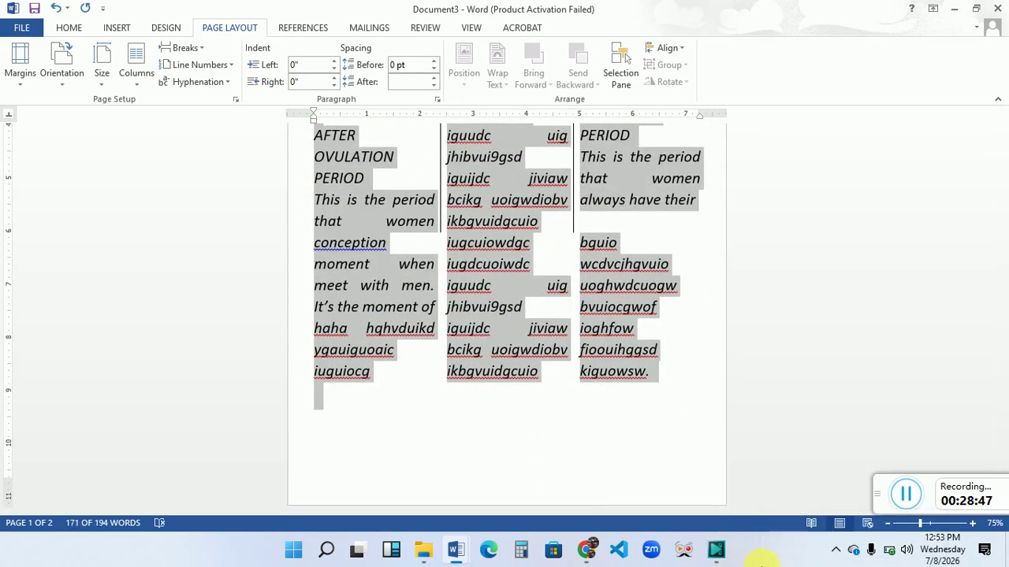
key("ctrl+shift+comma")
key("Delete")
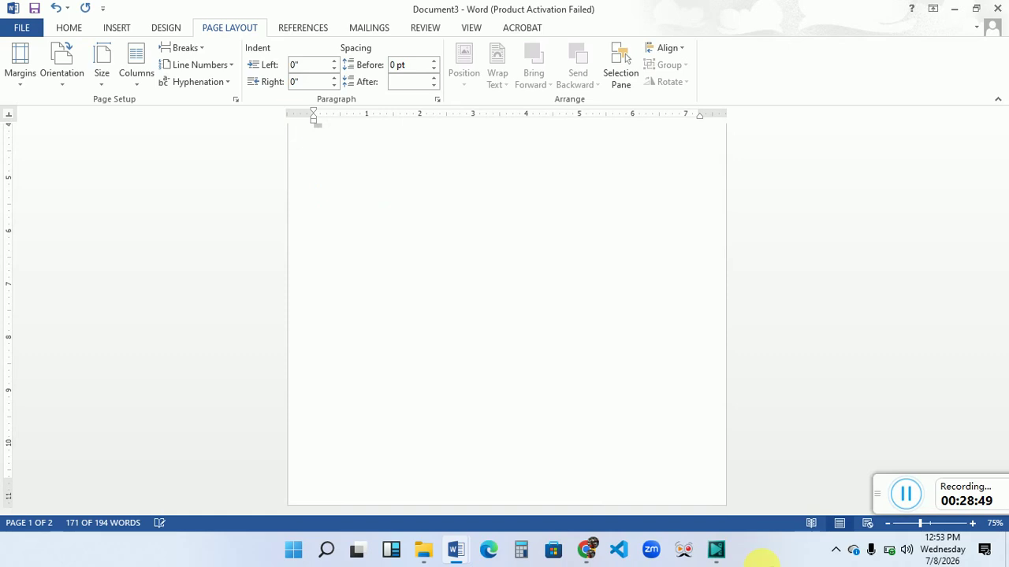
left_click_drag(1004, 400, 1008, 302)
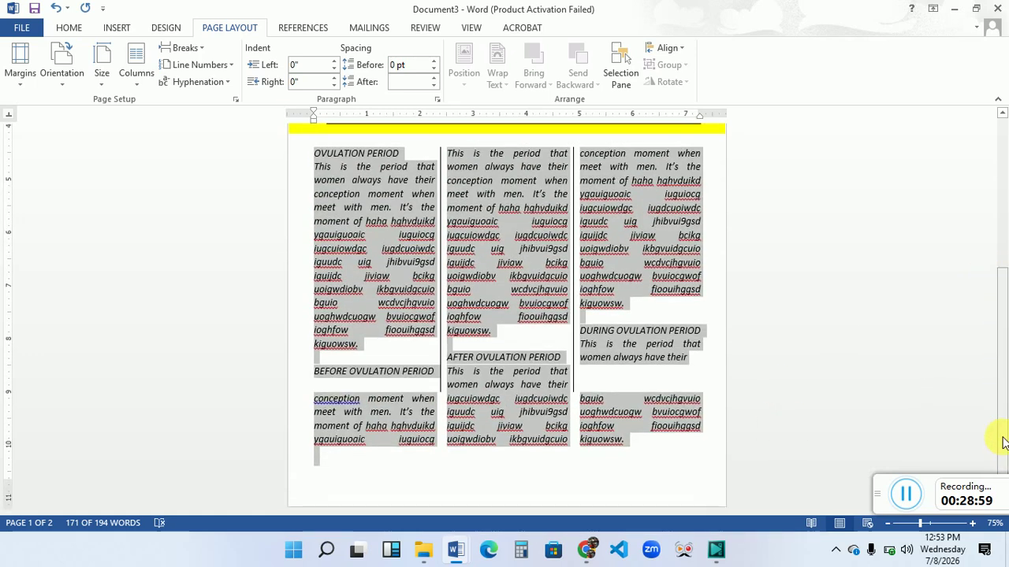
left_click(666, 457)
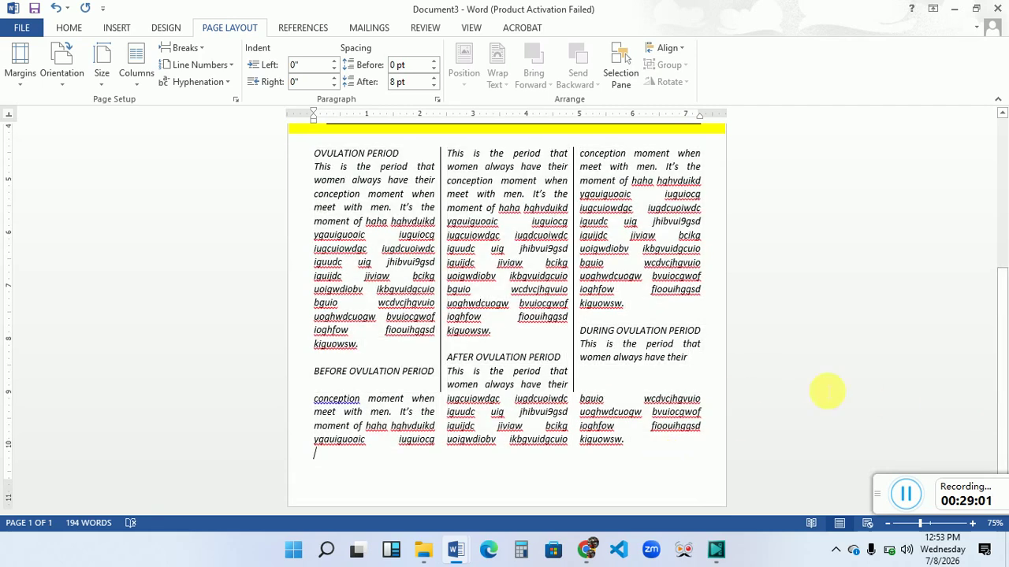
Zoom to 96% and examine the newsletter's yellow header and the layout of its three text columns.
left_click_drag(995, 392, 999, 158)
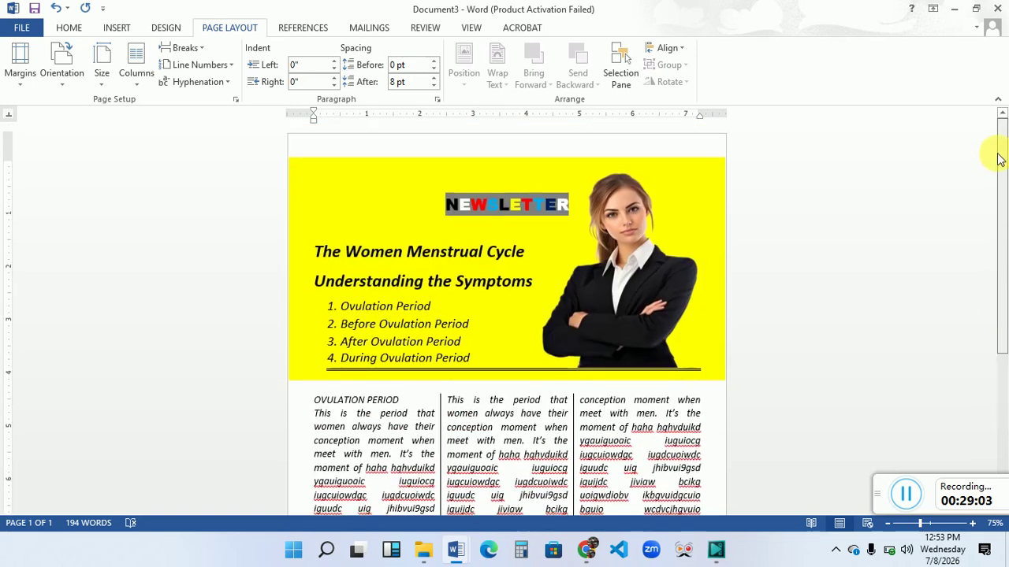
scroll(1002, 167, "down", 1)
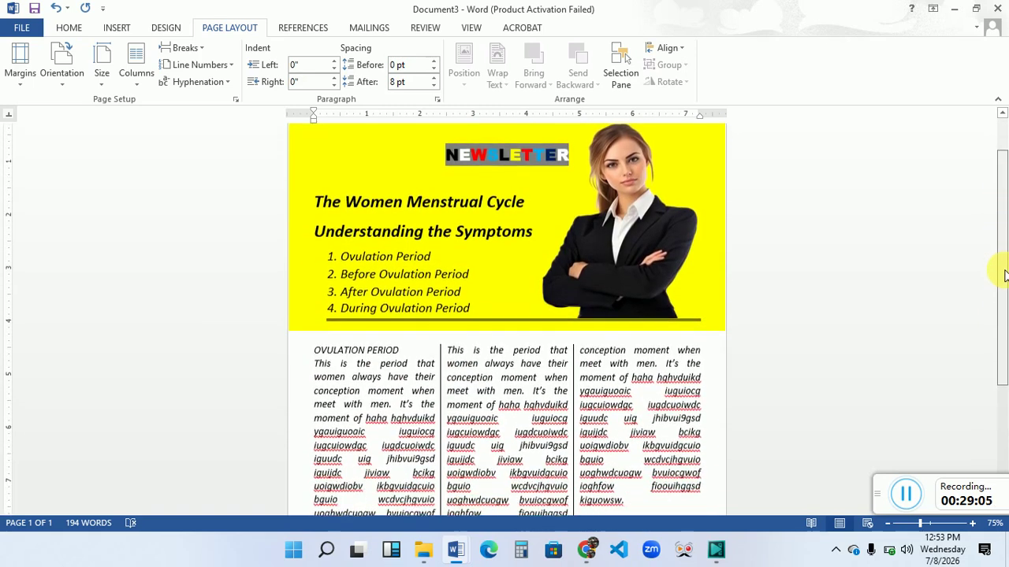
left_click(931, 526)
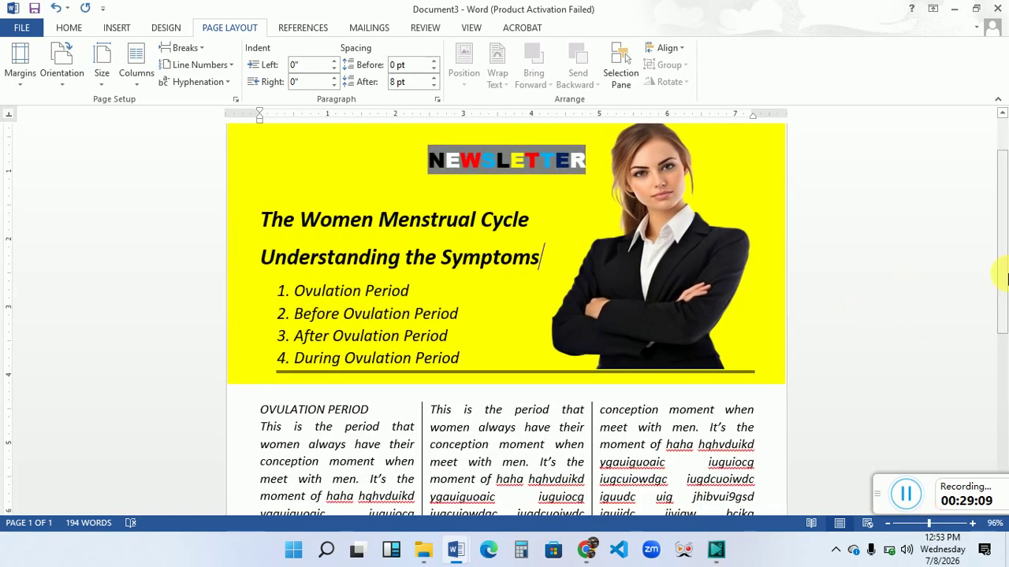
left_click_drag(1005, 280, 1004, 371)
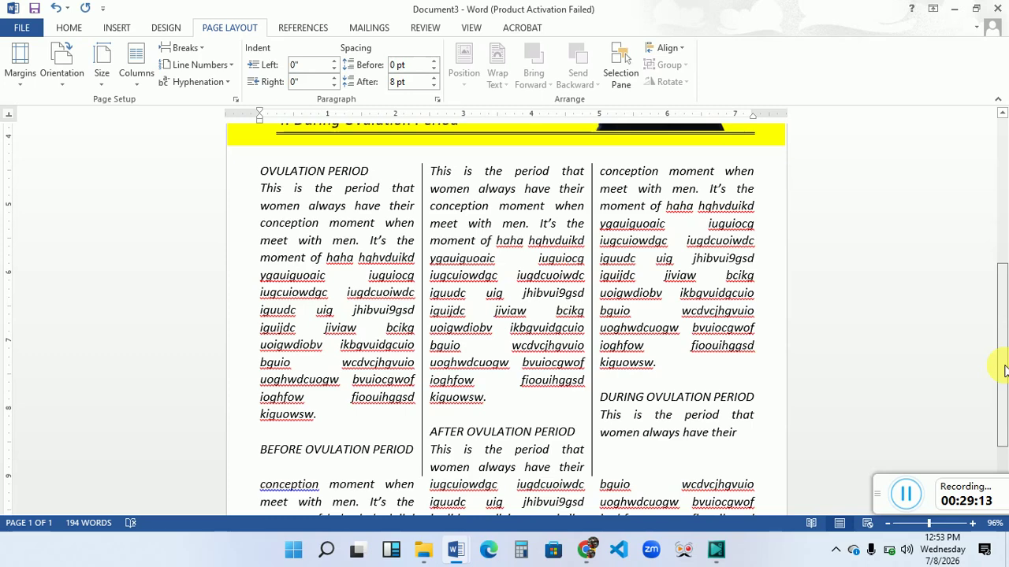
scroll(874, 173, "up", 5)
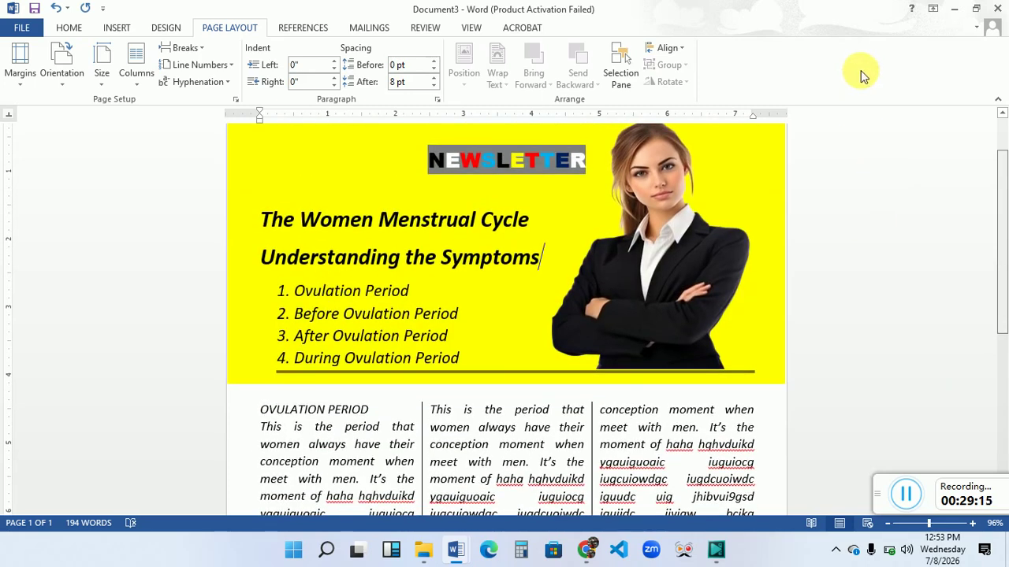
scroll(972, 439, "down", 8)
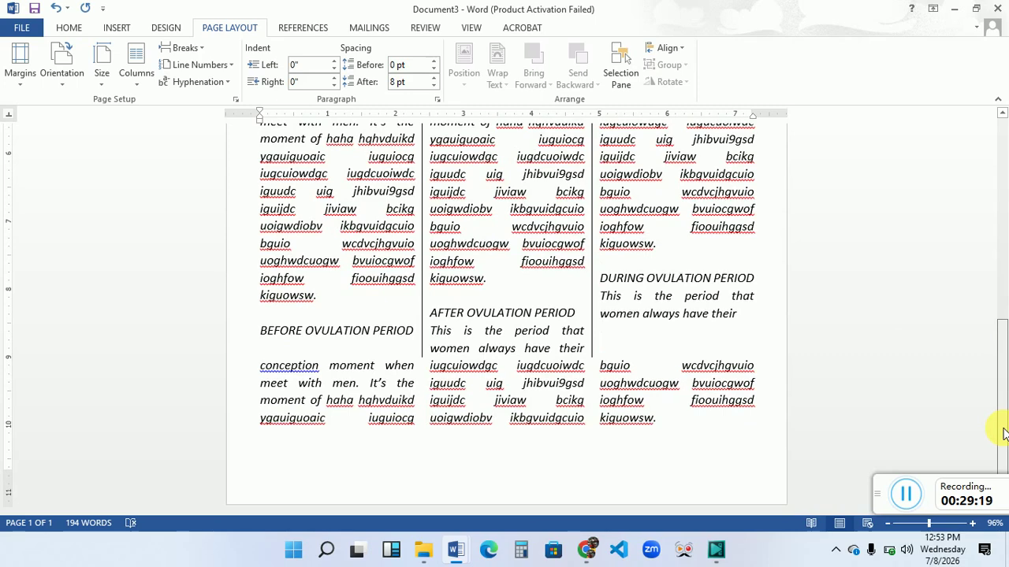
left_click_drag(1005, 433, 1004, 386)
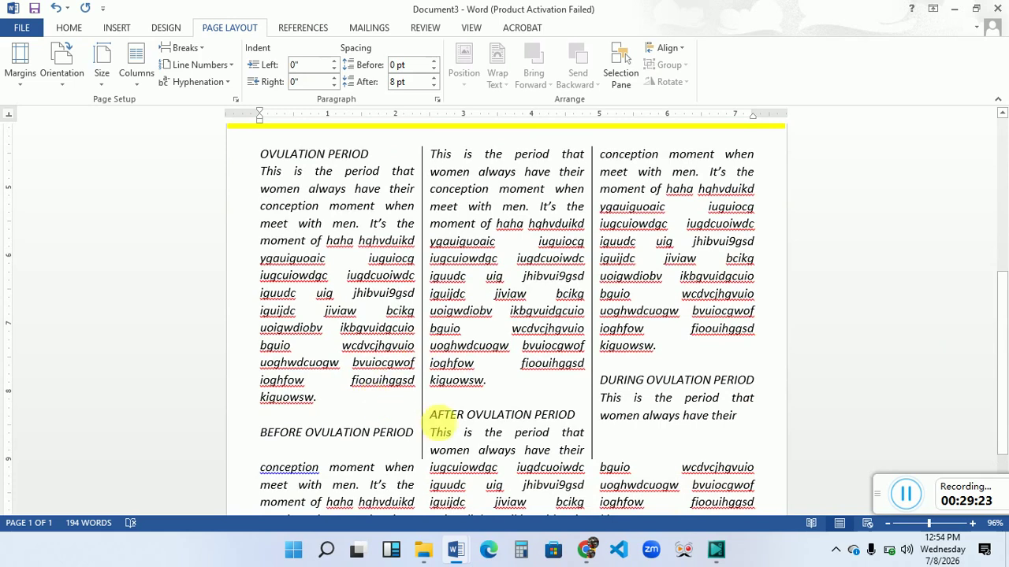
left_click(394, 452)
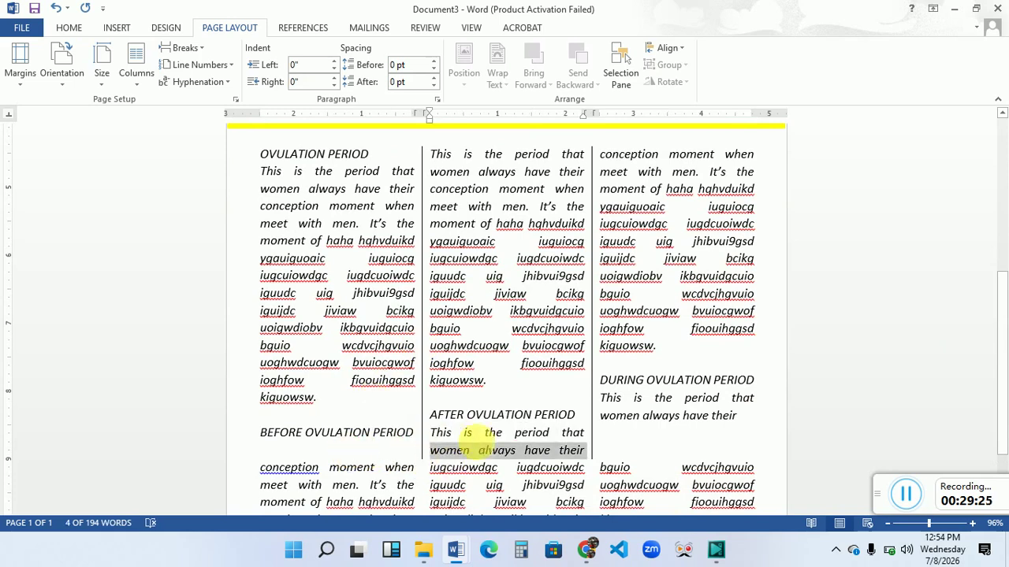
left_click(493, 450)
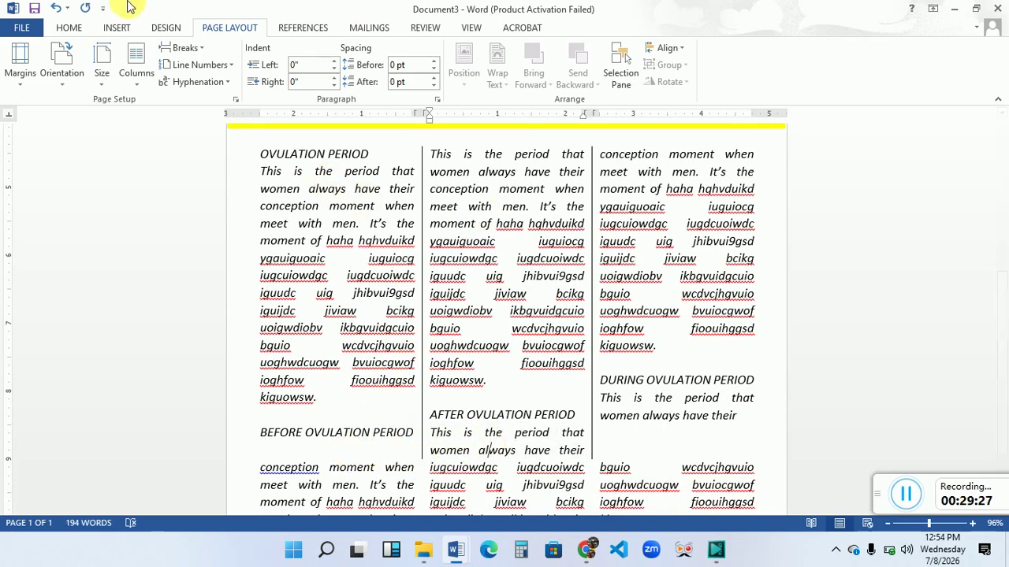
Set the page color of the newsletter to a light blue theme color.
left_click(177, 30)
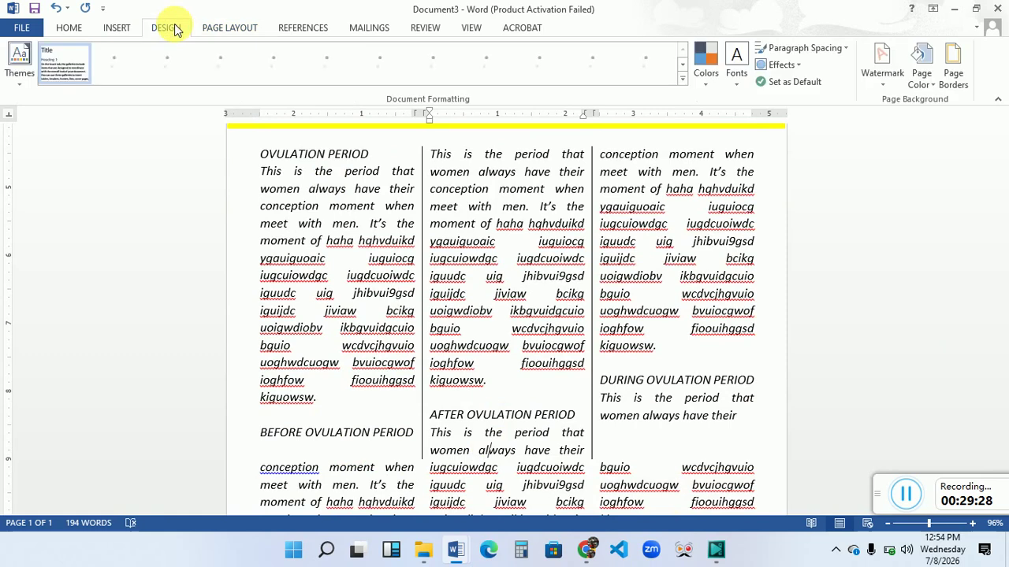
left_click(923, 75)
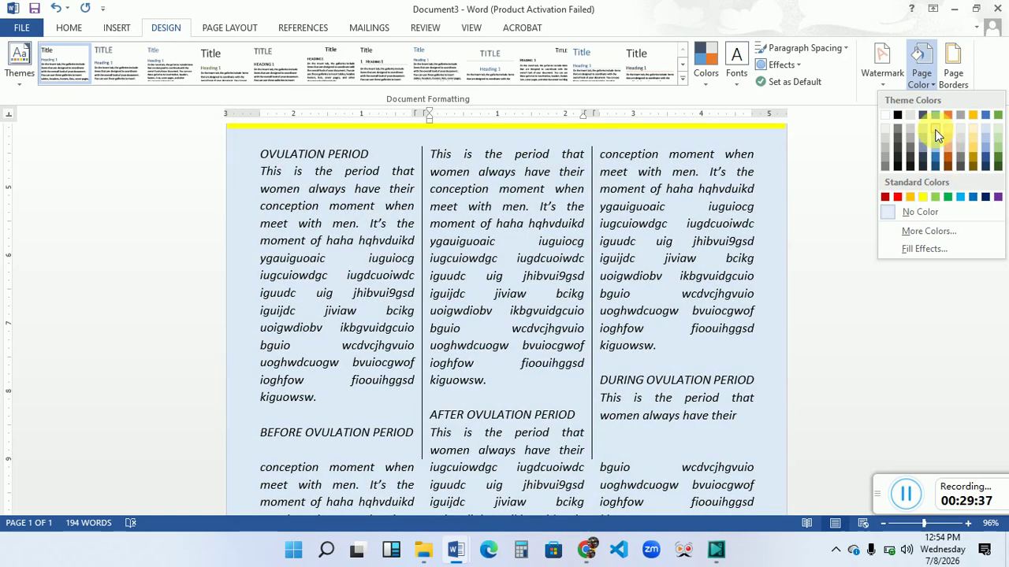
left_click(936, 134)
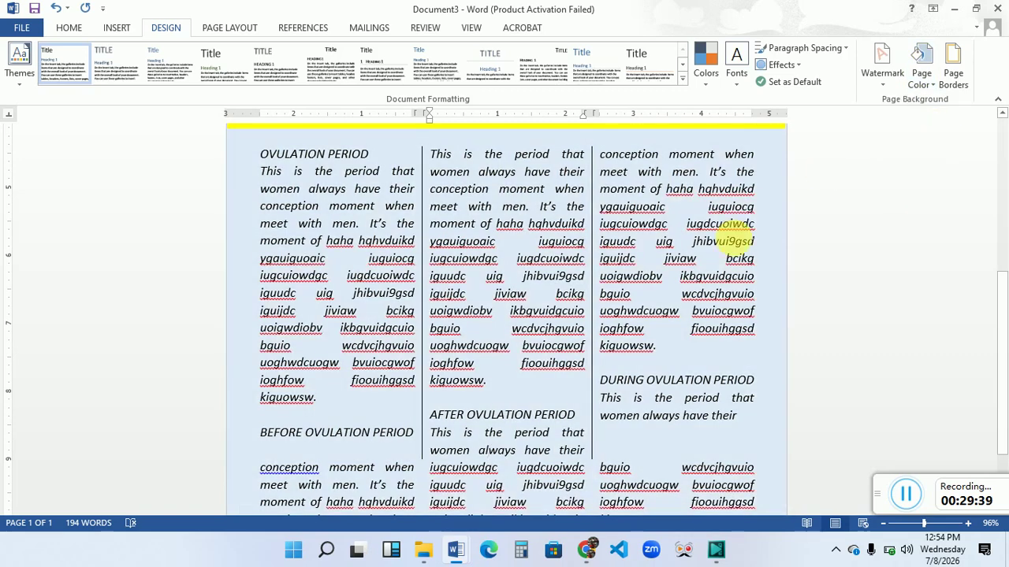
left_click(729, 241)
Delete the empty lines above the NEWSLETTER title in the yellow header.
left_click_drag(1002, 307, 981, 147)
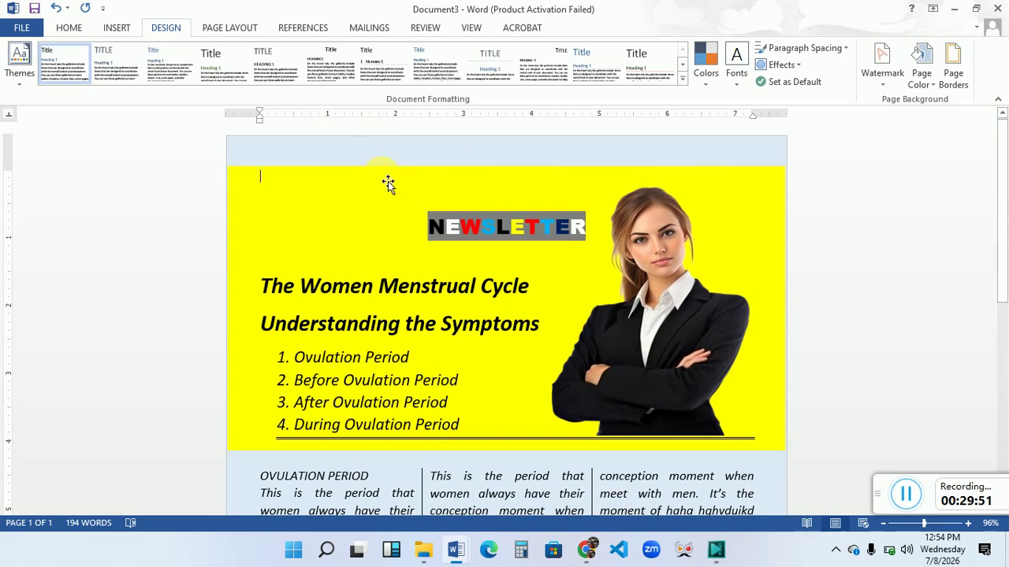
key("Delete")
key("Delete")
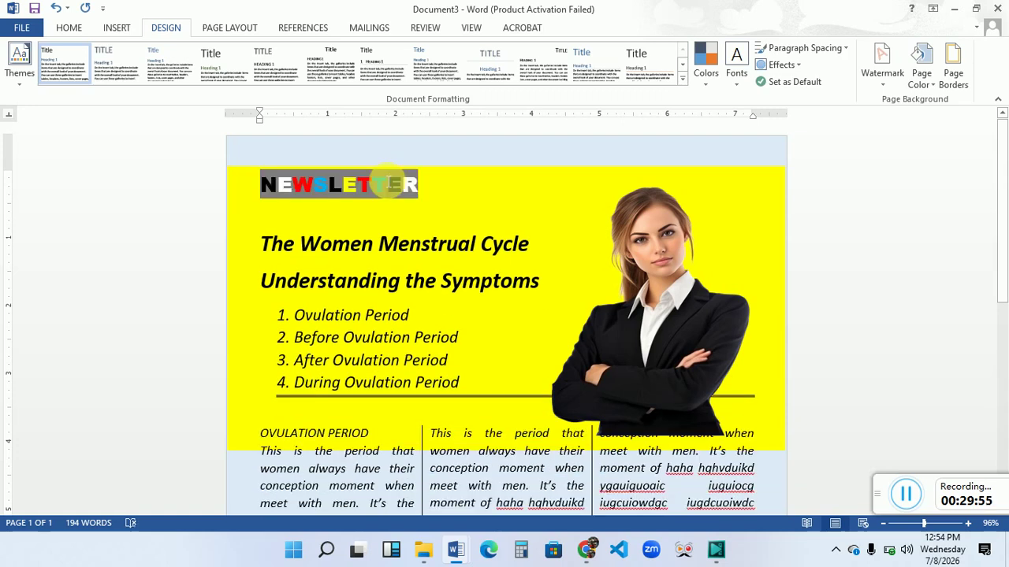
Move the yellow header rectangle up so it covers the page's top margin and ends just above the three text columns.
left_click(527, 188)
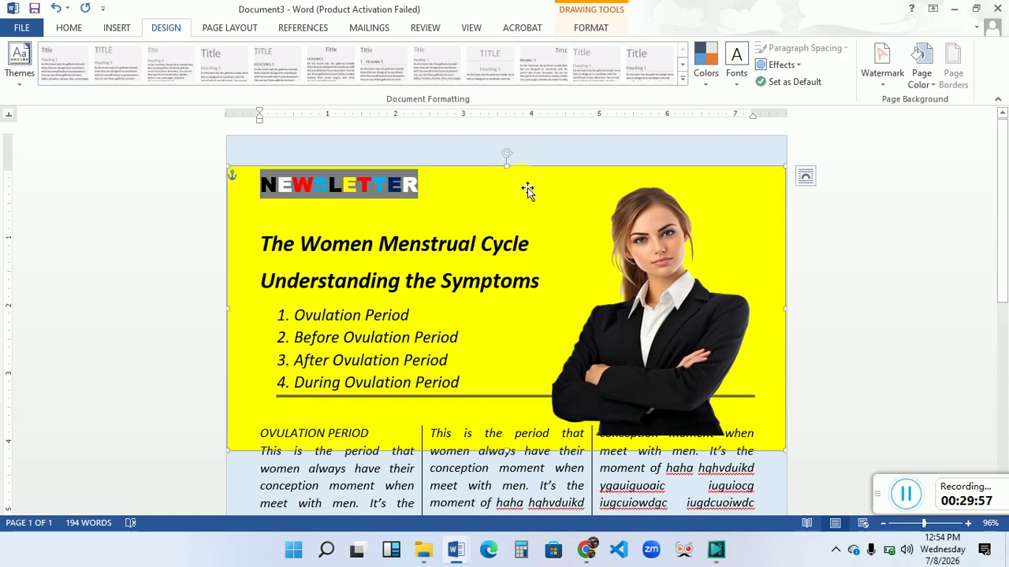
key("Up")
key("Up")
key("Up")
key("Up")
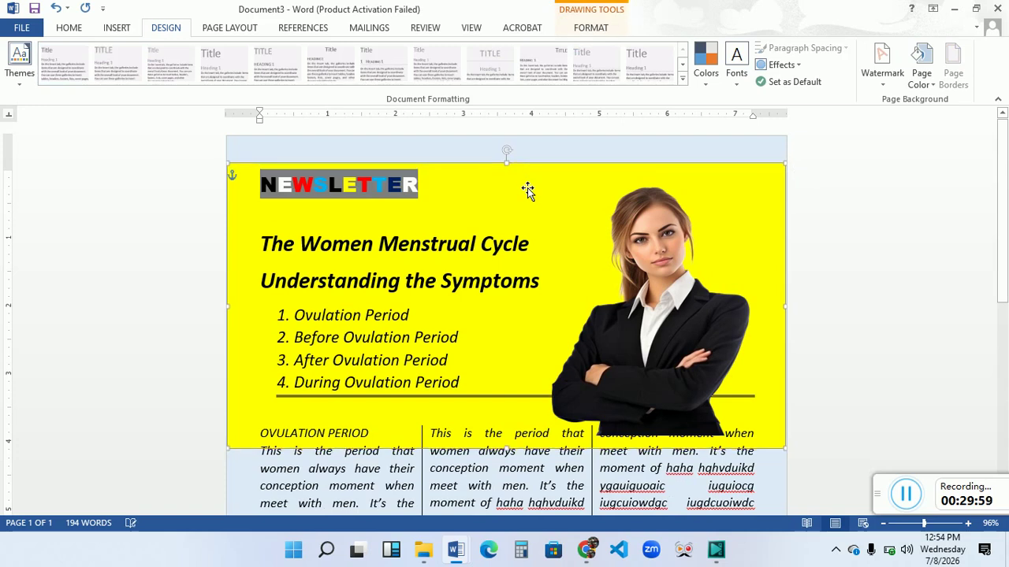
key("Up")
key("Up")
key("Up")
key("Up")
key("Up")
key("Up")
key("Up")
key("Up")
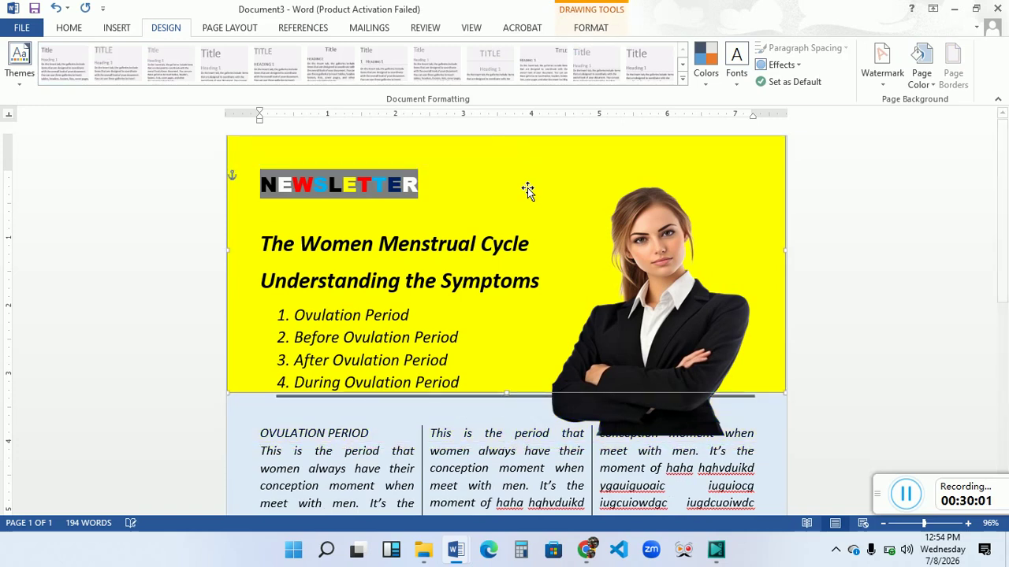
key("Down")
key("Down")
key("Down")
key("Down")
key("Down")
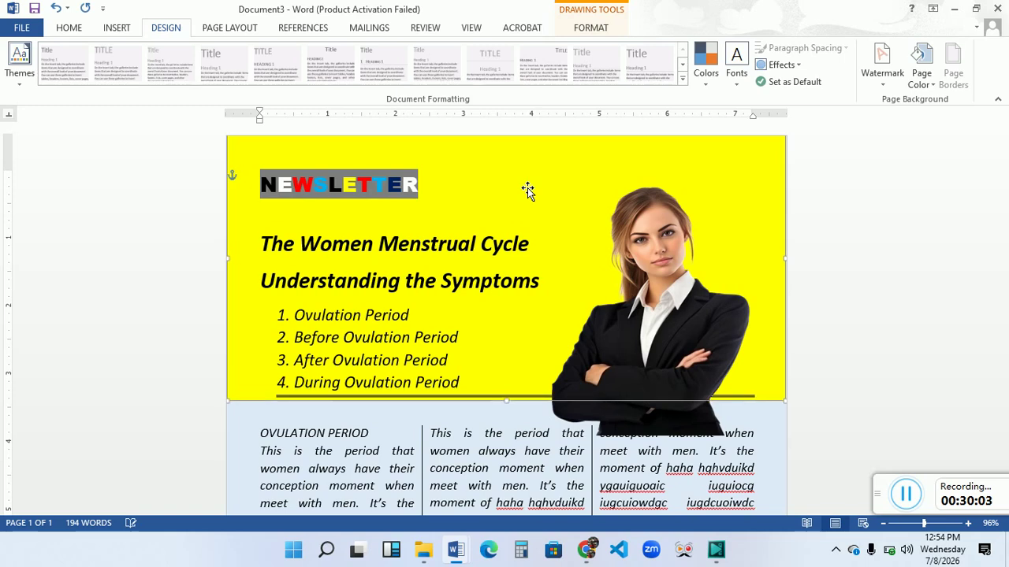
key("Down")
key("Down")
key("Down")
key("Down")
key("Down")
key("Down")
key("Down")
key("Down")
key("Down")
key("Down")
key("Down")
key("Down")
key("Down")
key("Down")
key("Down")
key("Down")
key("Down")
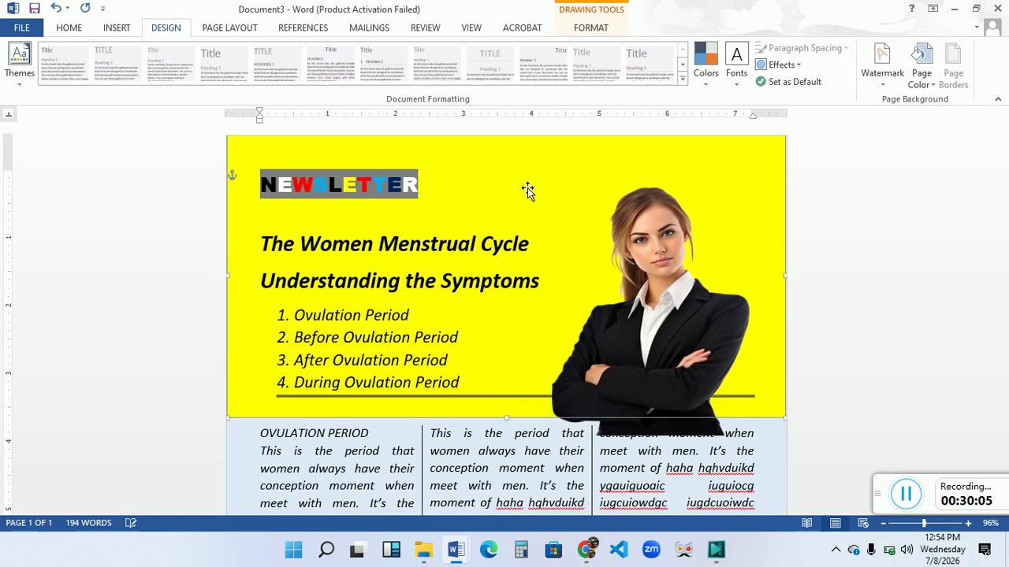
key("Down")
key("Down")
key("Down")
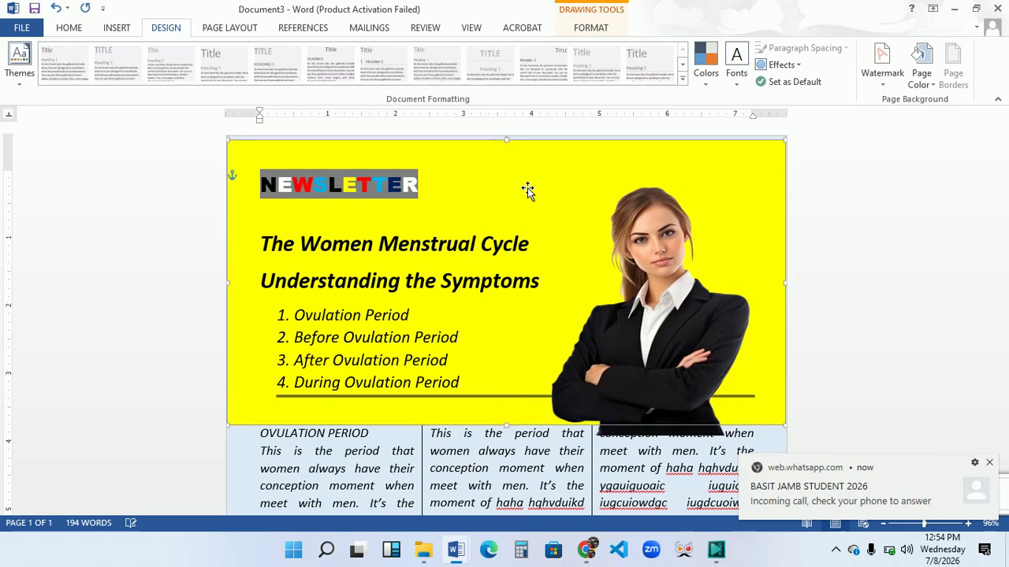
key("Up")
key("Up")
key("Up")
key("Up")
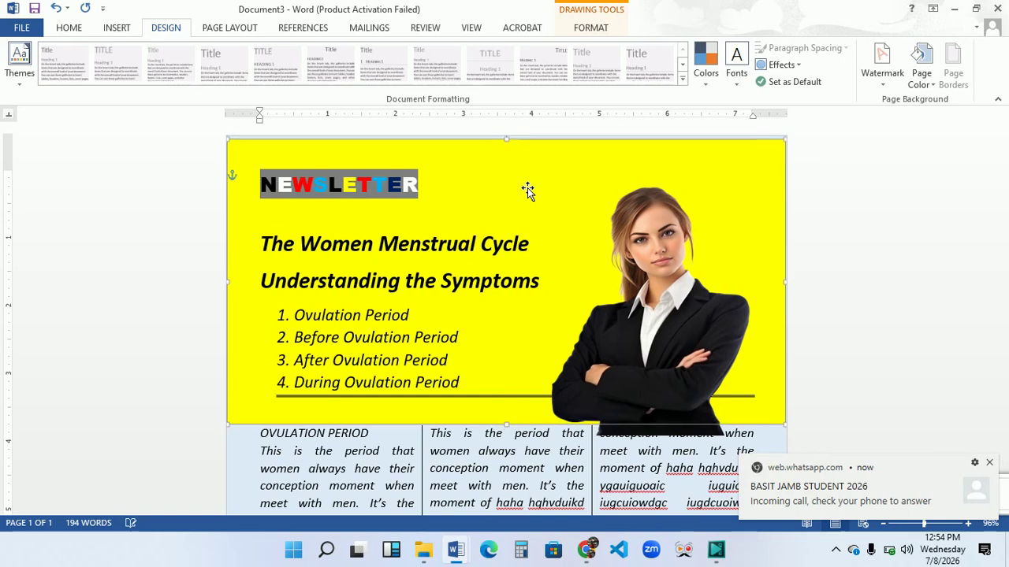
key("Up")
key("Up")
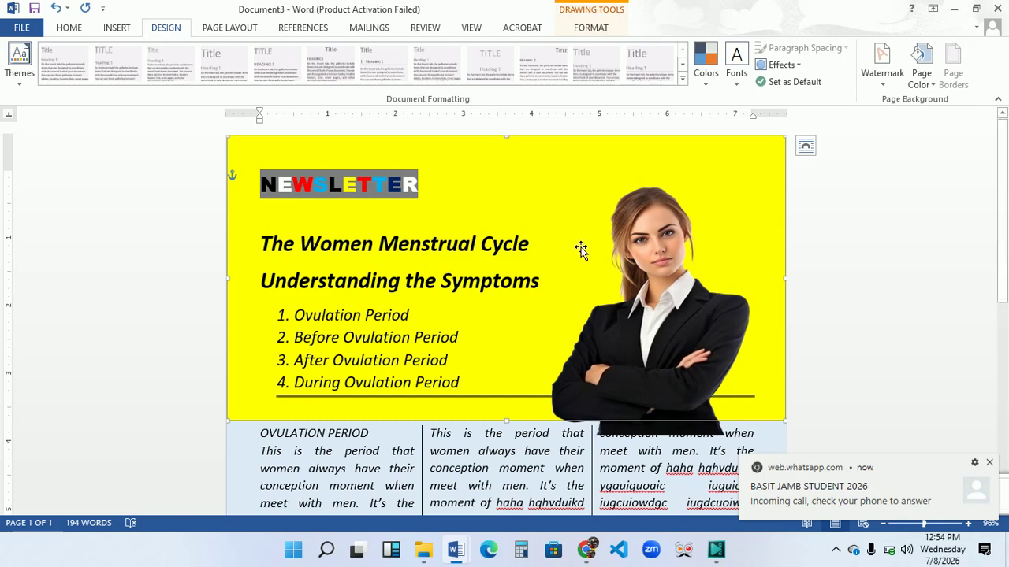
Move the woman's picture up inside the yellow header until its base rests on the line below the numbered list.
left_click(642, 334)
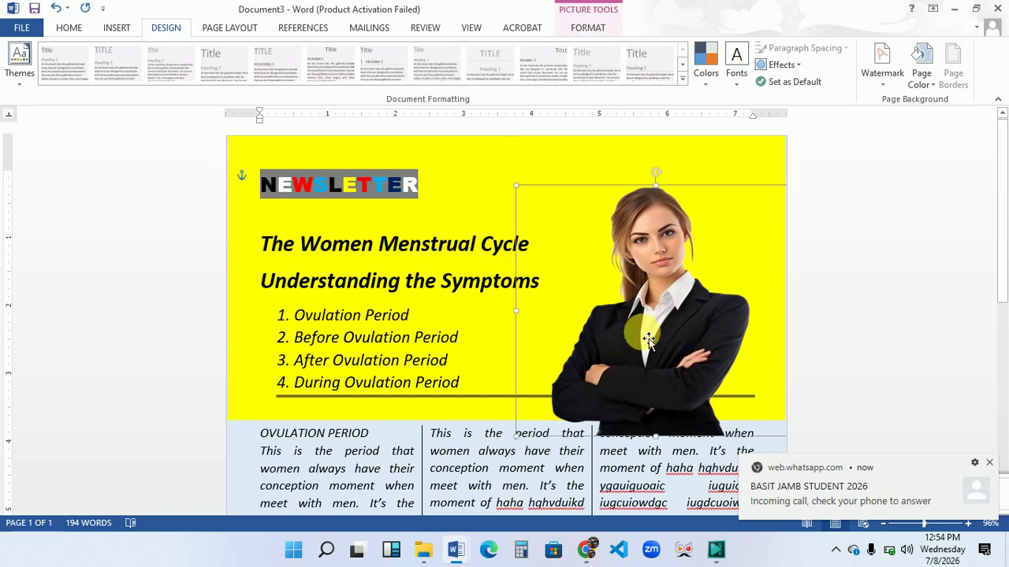
key("Up")
key("Up")
key("Up")
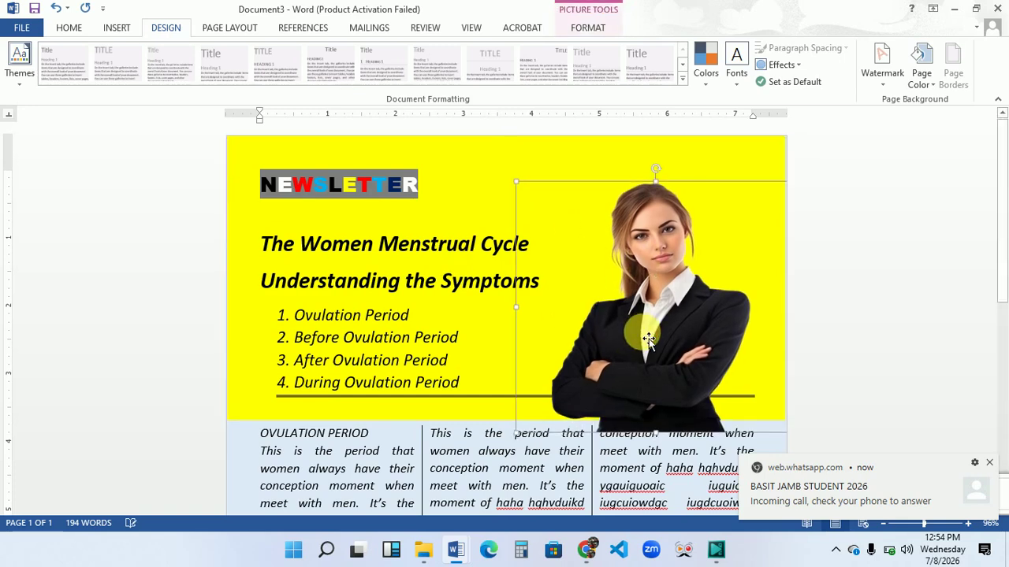
key("Up")
key("Up")
key("Up")
key("Up")
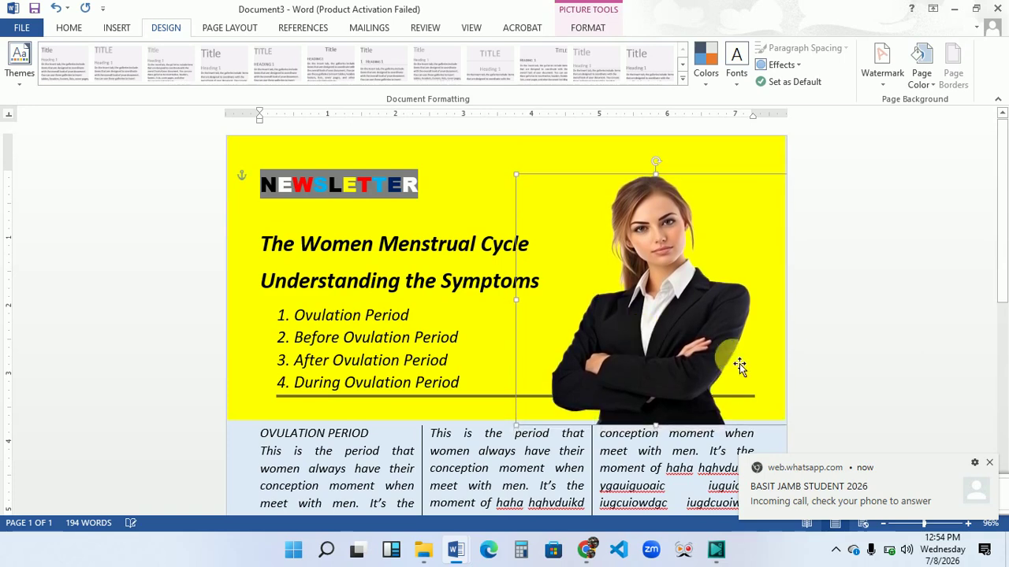
left_click_drag(680, 338, 682, 302)
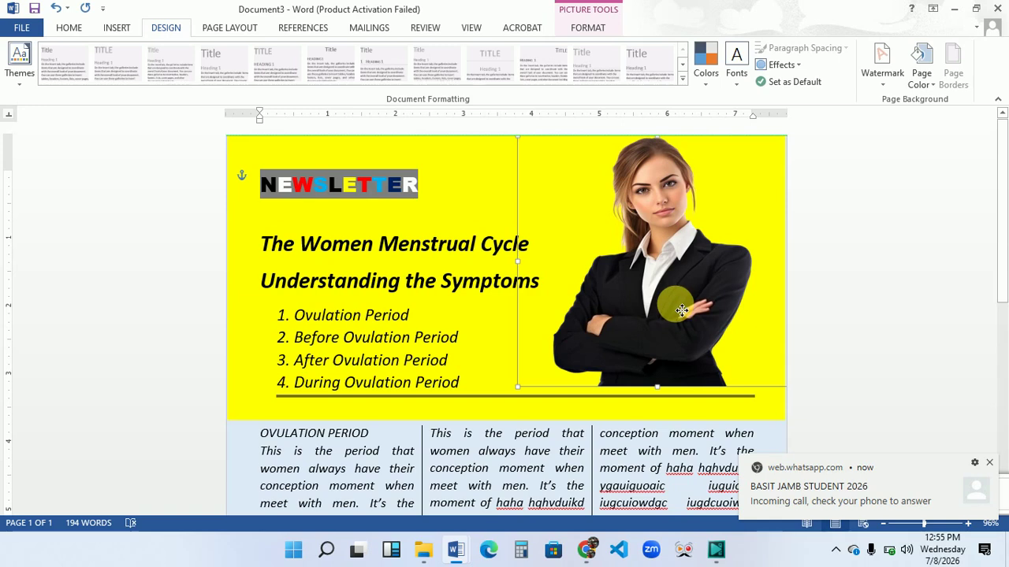
key("Down")
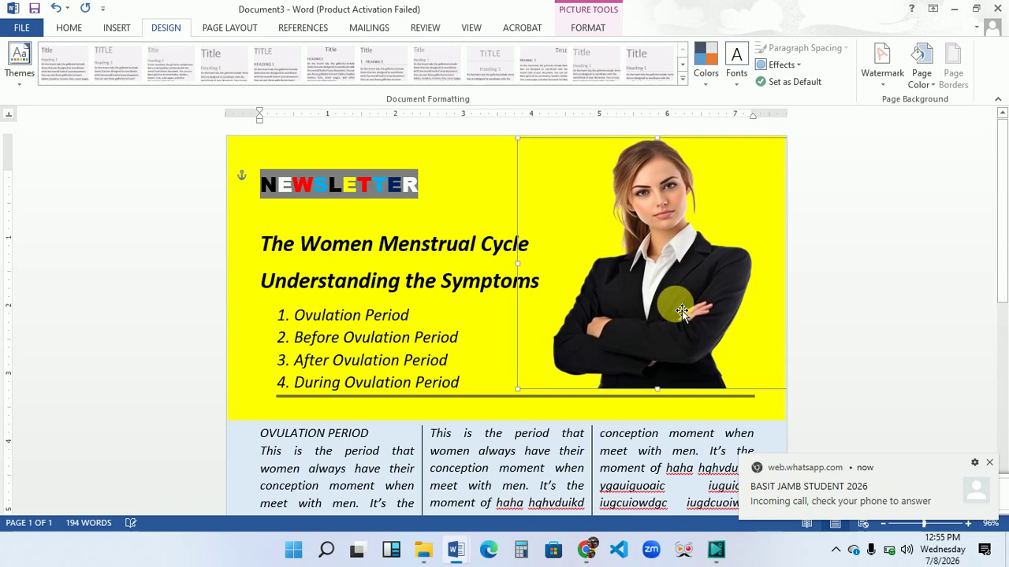
key("Down")
key("Down")
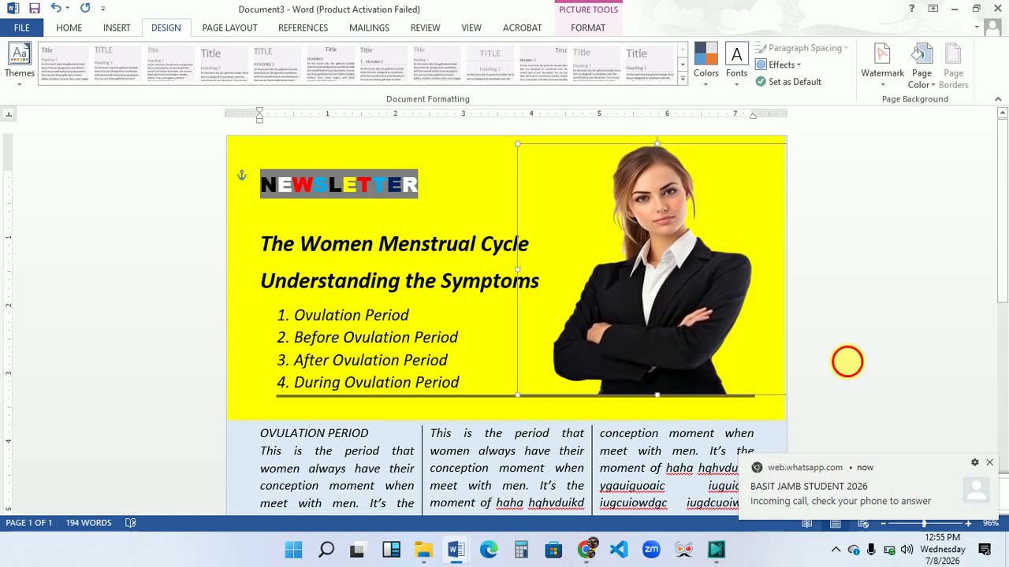
left_click(847, 362)
left_click(665, 288)
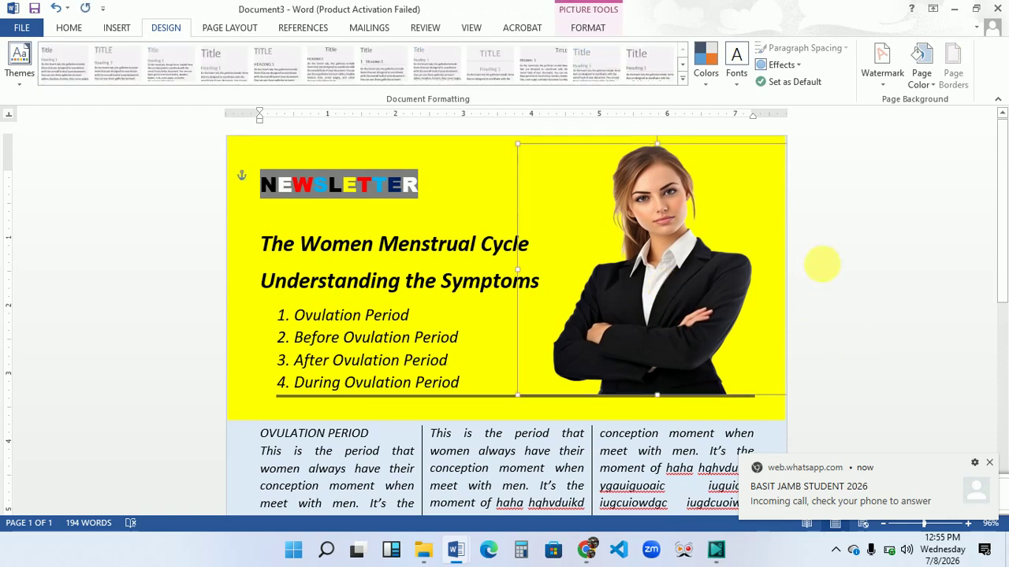
left_click(843, 285)
scroll(1003, 319, "down", 1)
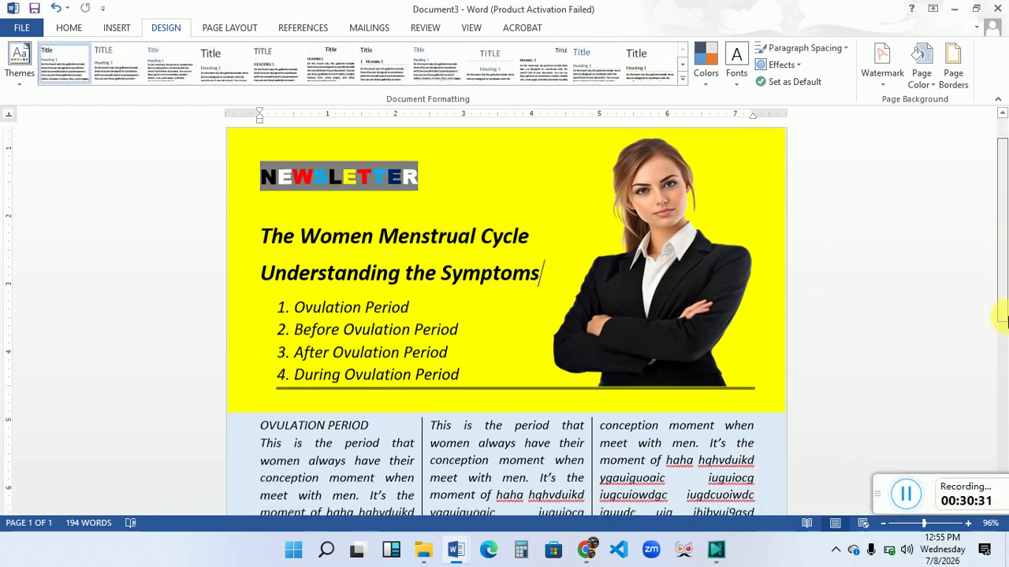
left_click_drag(1007, 319, 1006, 562)
left_click(1005, 561)
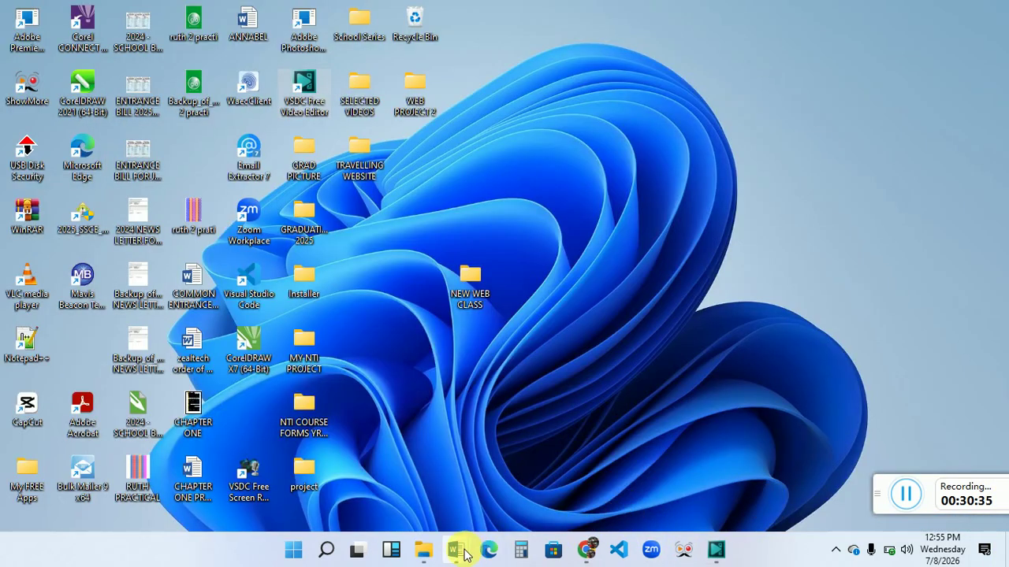
mouse_move(460, 548)
left_click(693, 505)
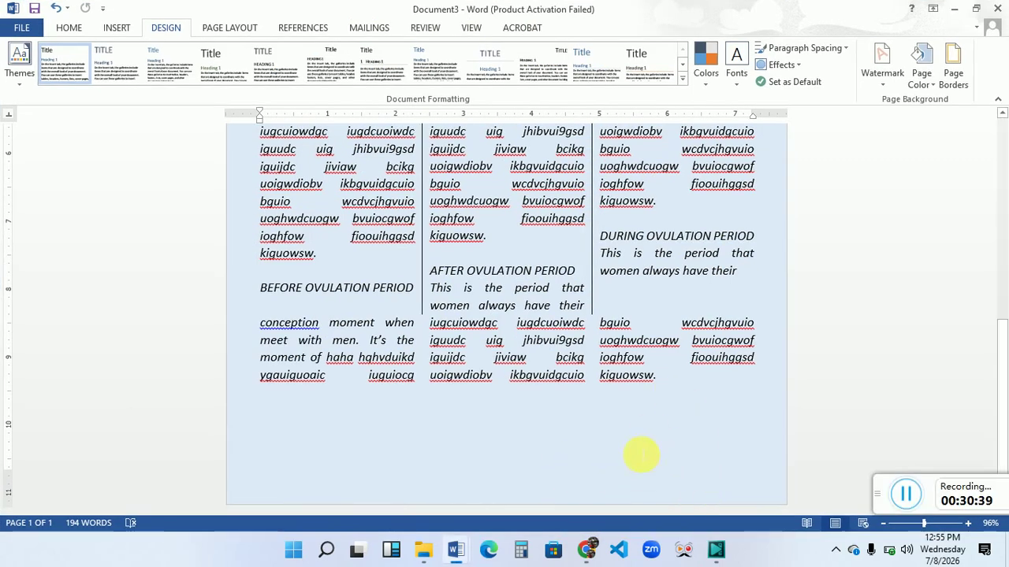
Enlarge the font of all the column text from OVULATION PERIOD to the end by one size step.
left_click_drag(536, 358, 249, 192)
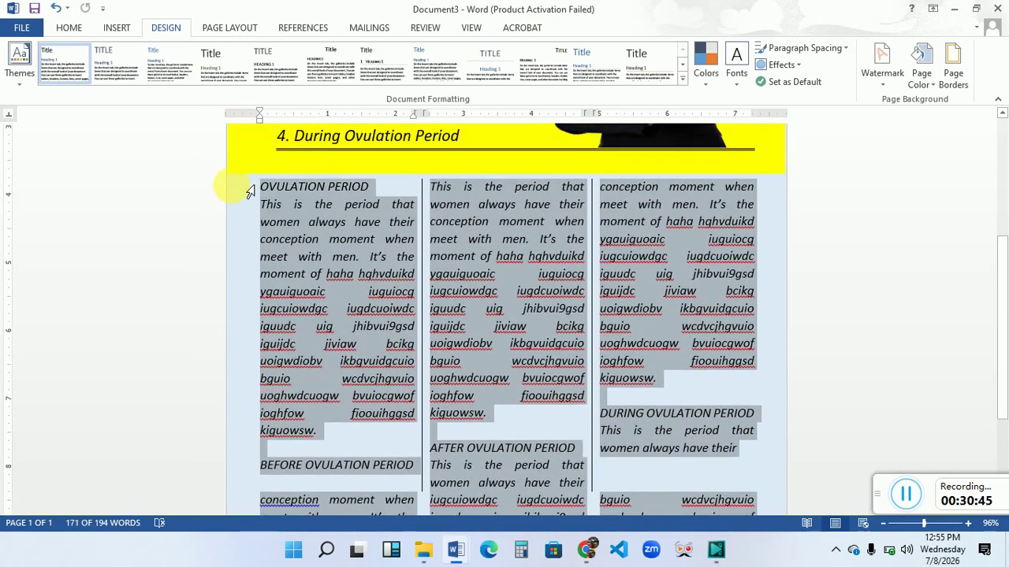
key("ctrl+shift+period")
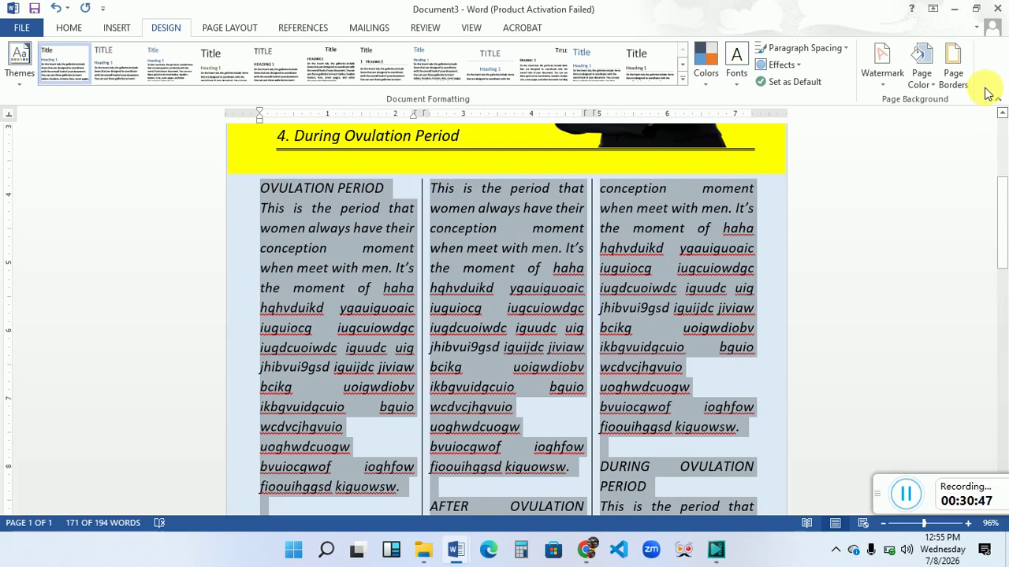
left_click_drag(1002, 183, 1002, 273)
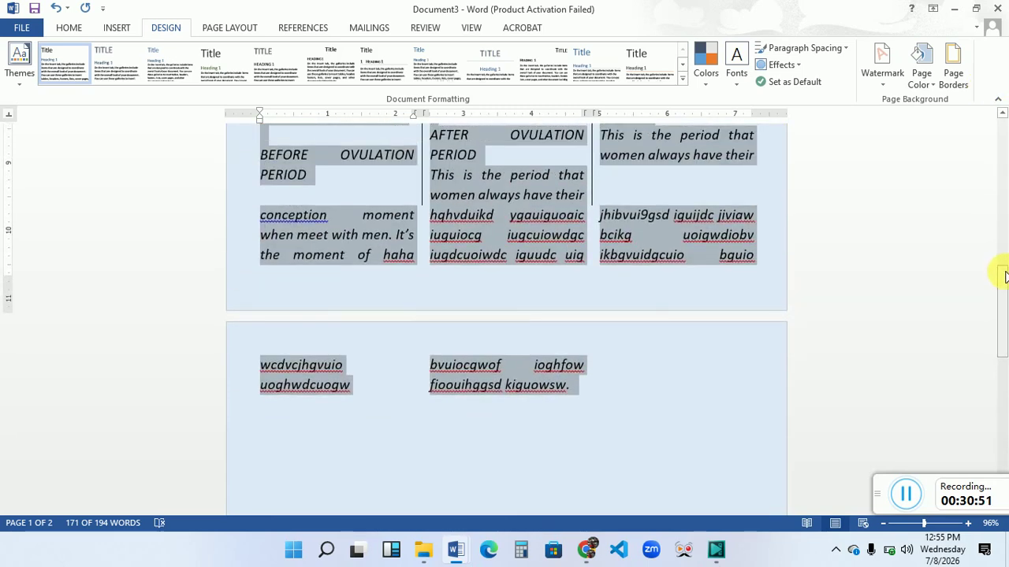
left_click(620, 309)
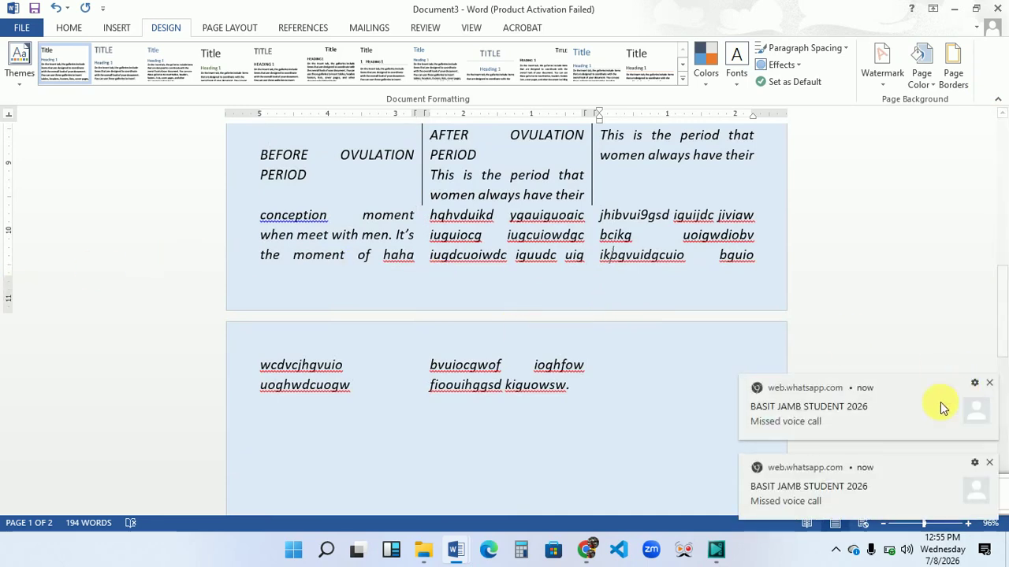
Dismiss the missed-call notifications and try to move the first page's bottom margin boundary lower.
left_click(989, 383)
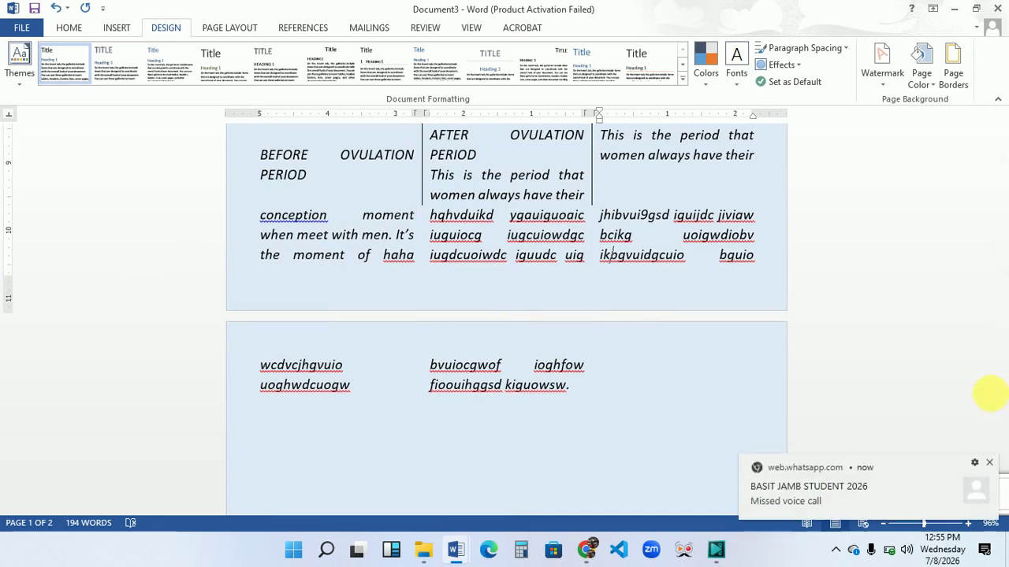
left_click(990, 465)
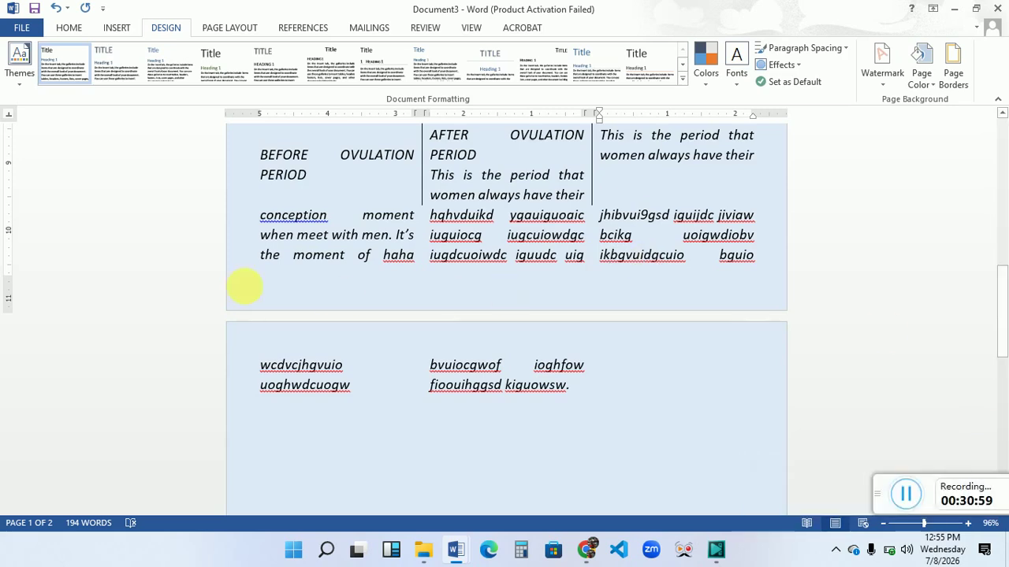
left_click_drag(6, 285, 3, 313)
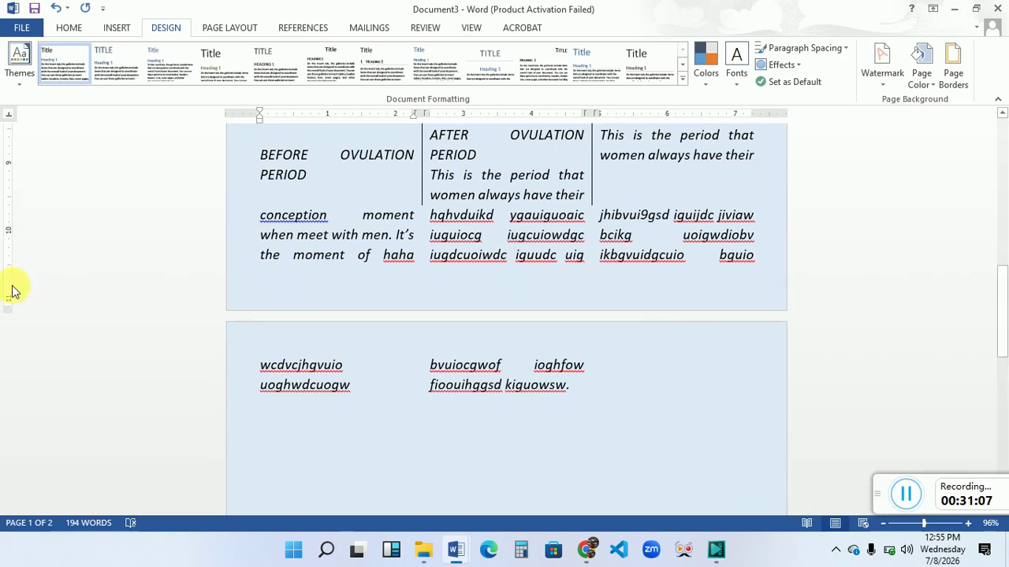
left_click(12, 314)
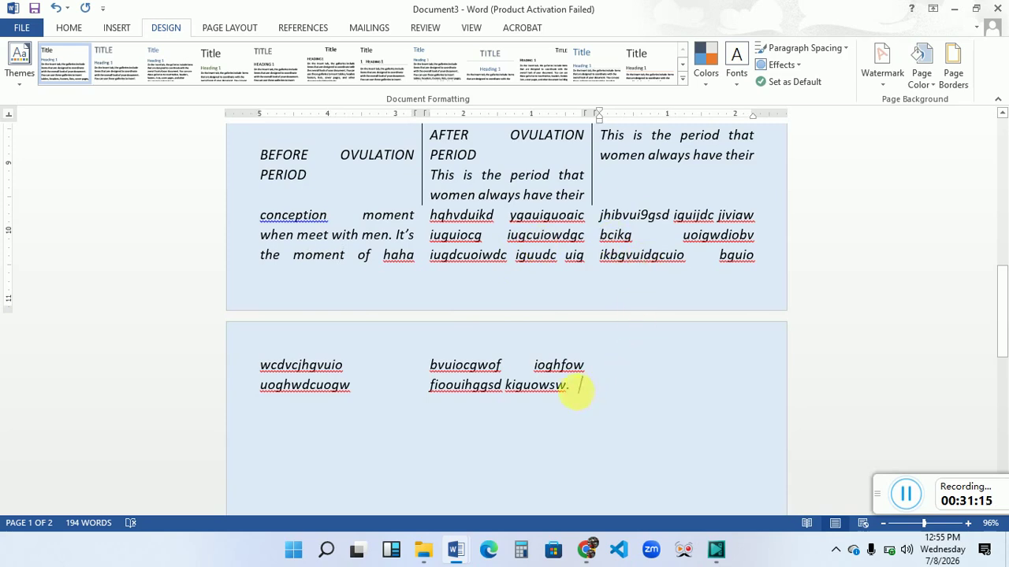
Reduce the font size of all the column text by one point so that it fits back on one page.
left_click_drag(576, 389, 267, 436)
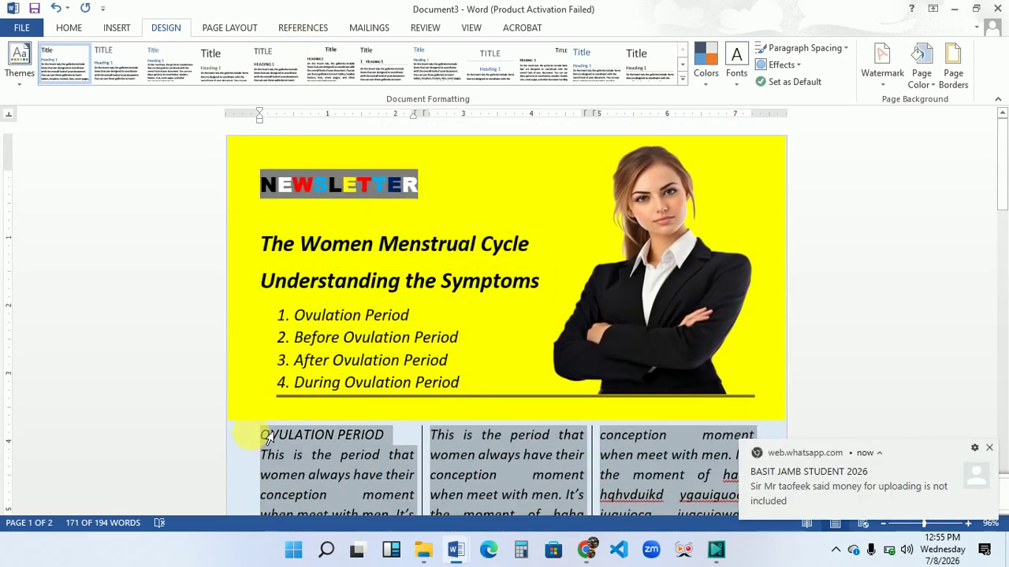
key("ctrl+bracketleft")
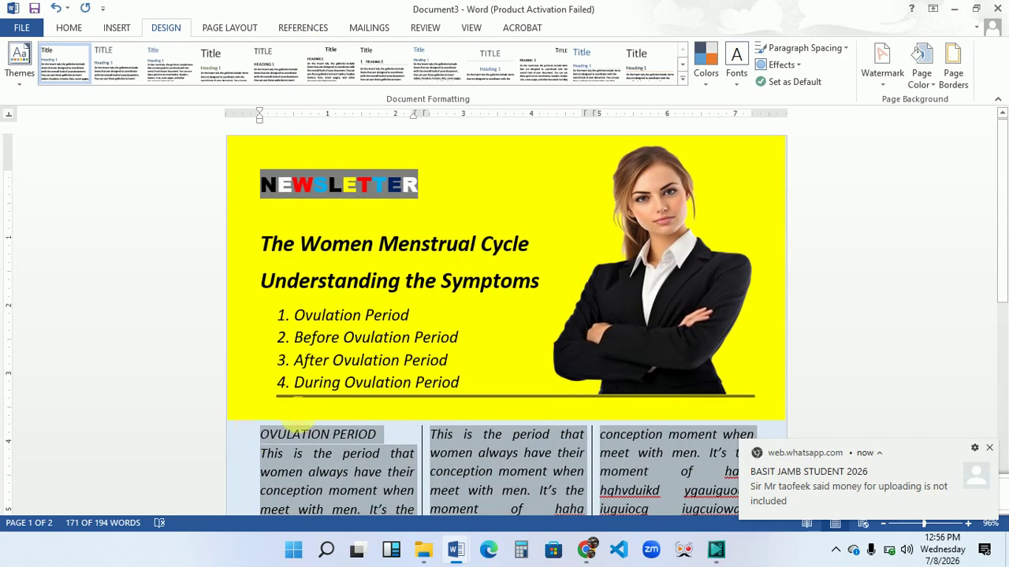
left_click_drag(1002, 304, 1005, 532)
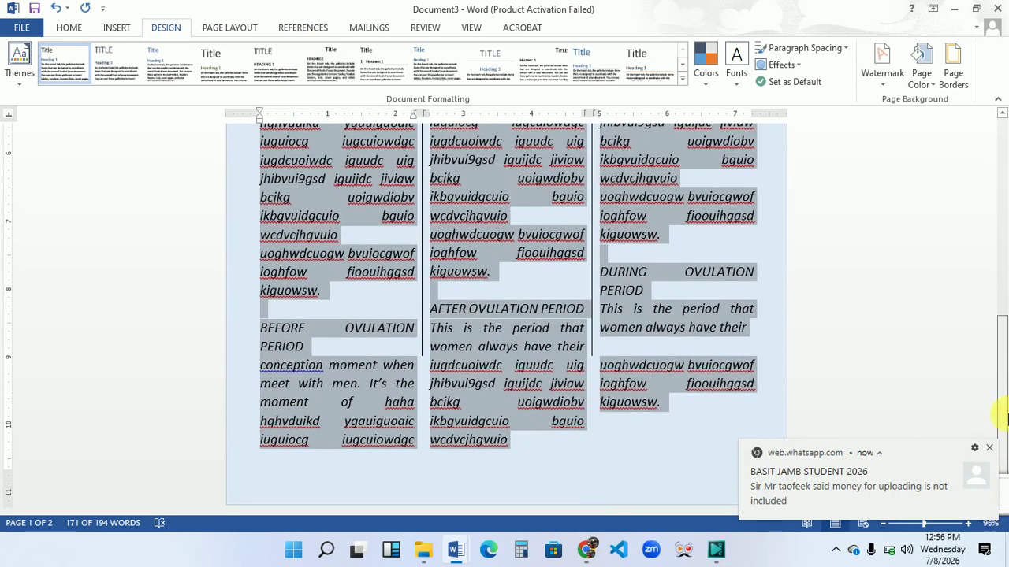
left_click_drag(1005, 417, 1004, 500)
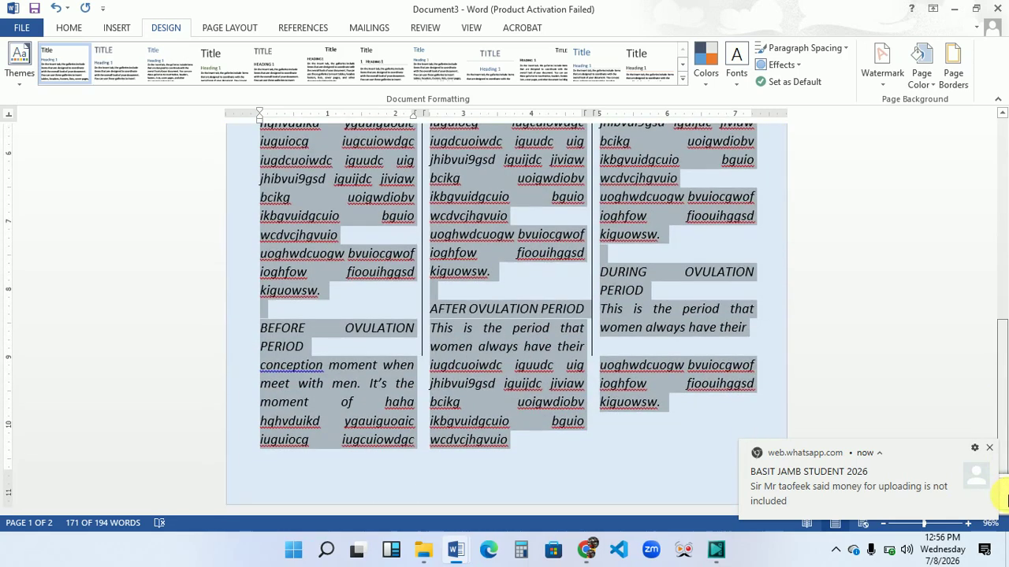
Clear the column text selection and dismiss the chat message notification.
left_click(674, 398)
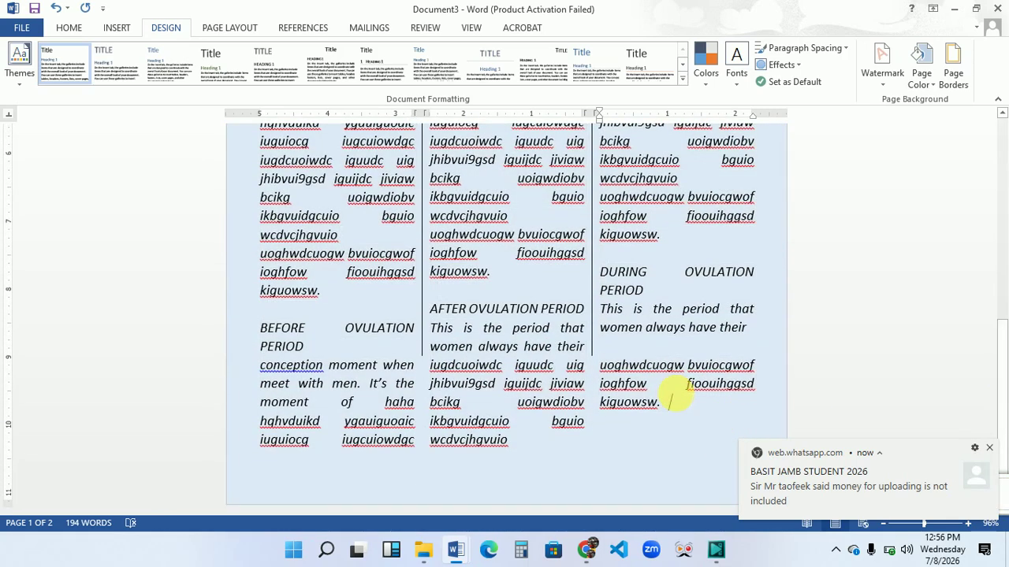
left_click(991, 449)
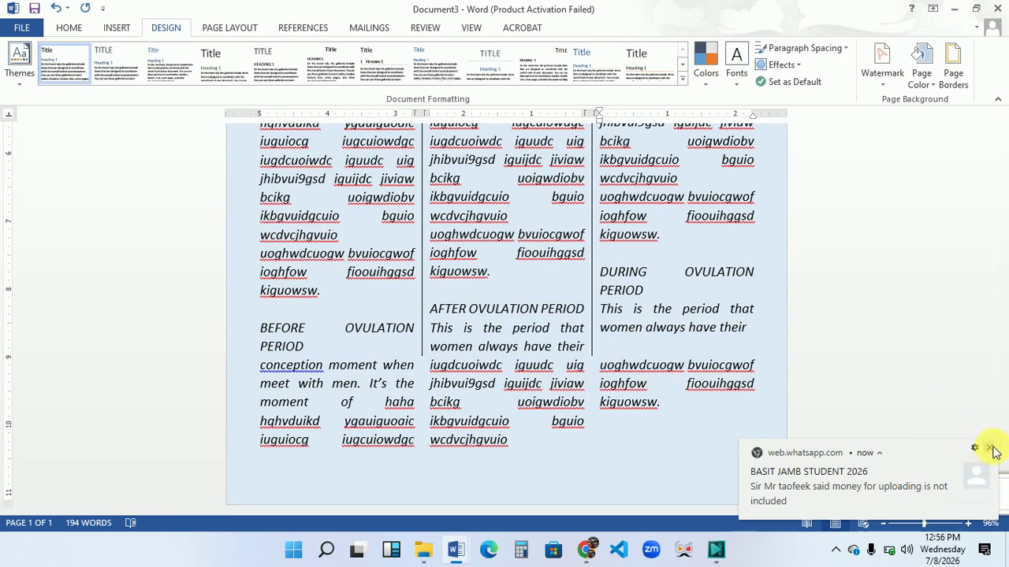
Highlight the OVULATION PERIOD heading at the start of the first column in red.
left_click_drag(1003, 365, 1002, 248)
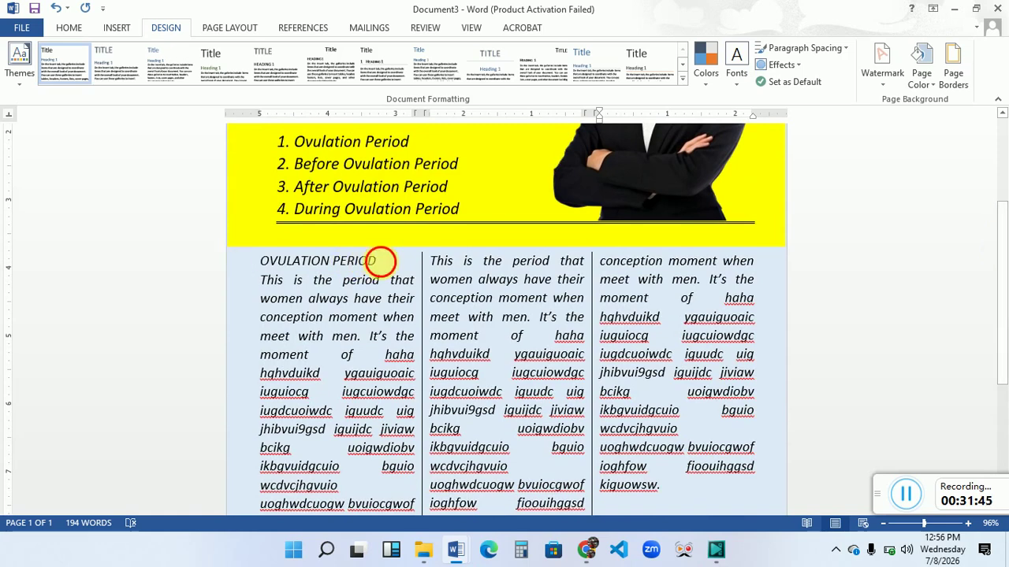
left_click_drag(378, 259, 270, 260)
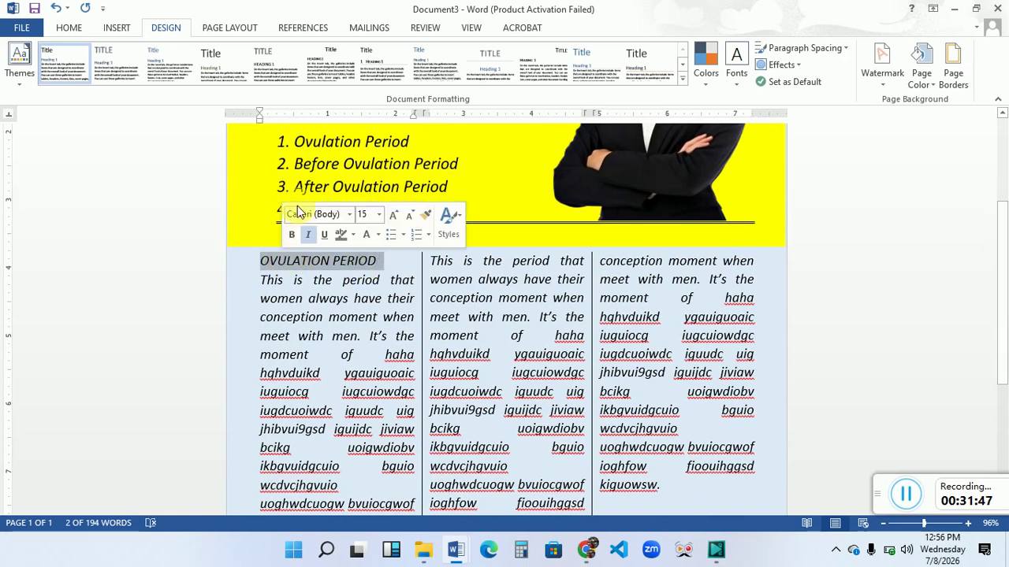
left_click(82, 35)
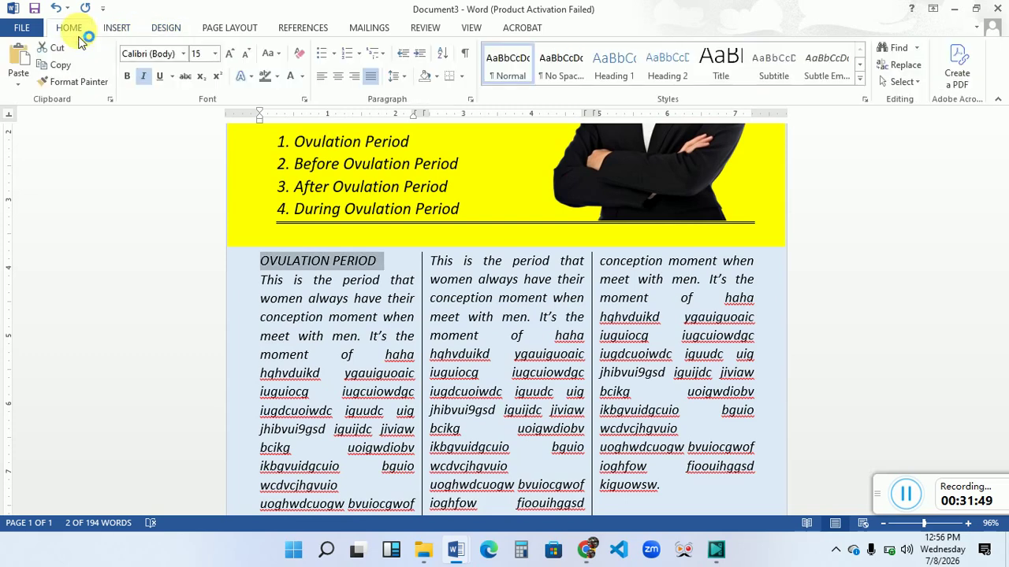
left_click(278, 79)
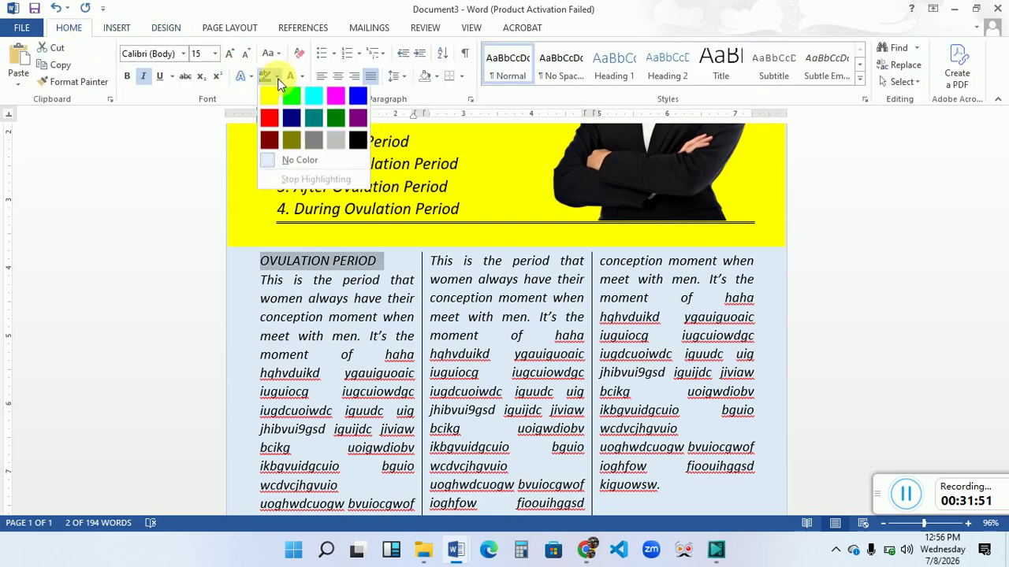
left_click(272, 119)
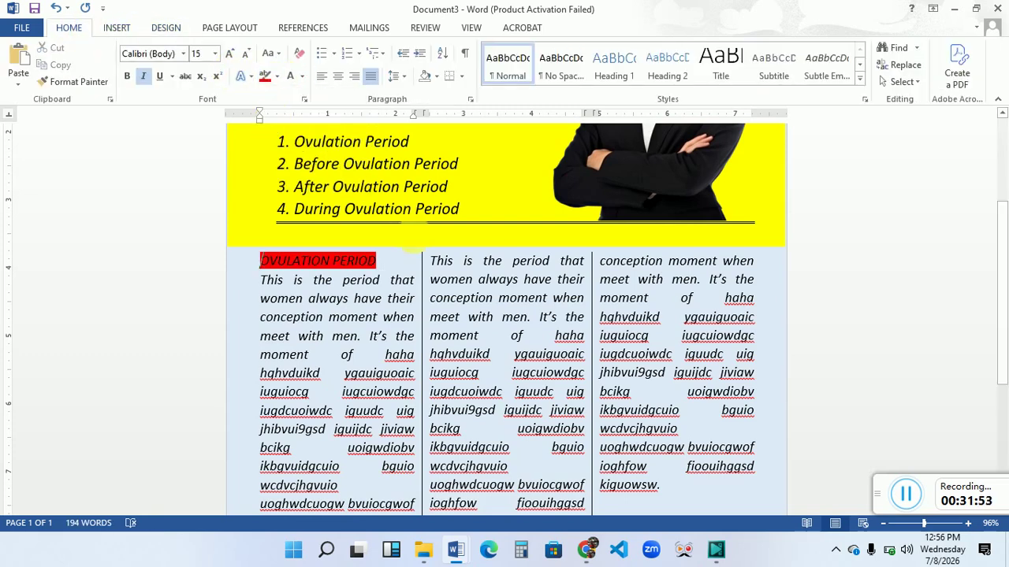
Highlight the OVULATION PERIOD, BEFORE OVULATION PERIOD, AFTER OVULATION PERIOD and DURING OVULATION PERIOD headings in turquoise.
left_click(278, 77)
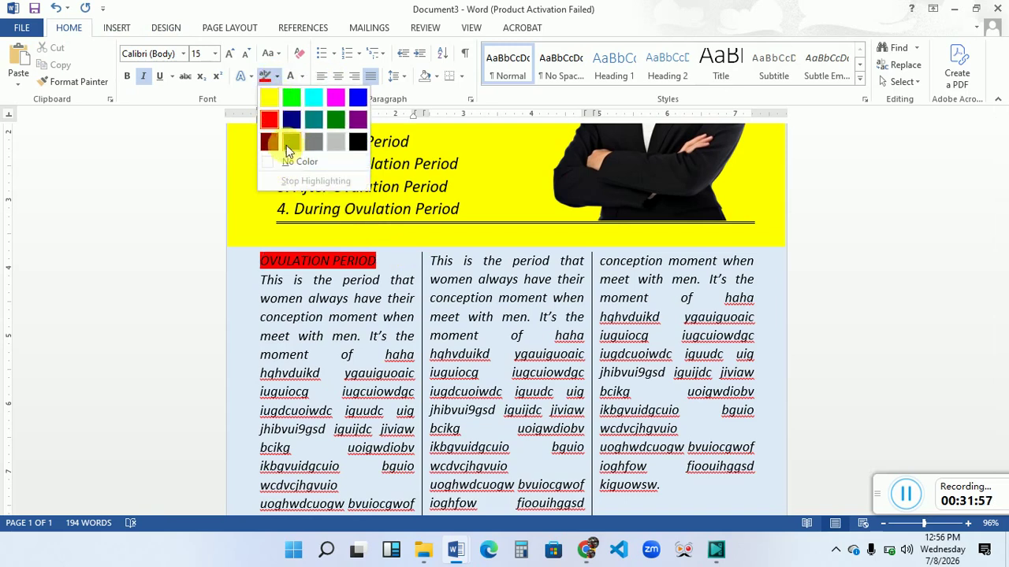
left_click(313, 103)
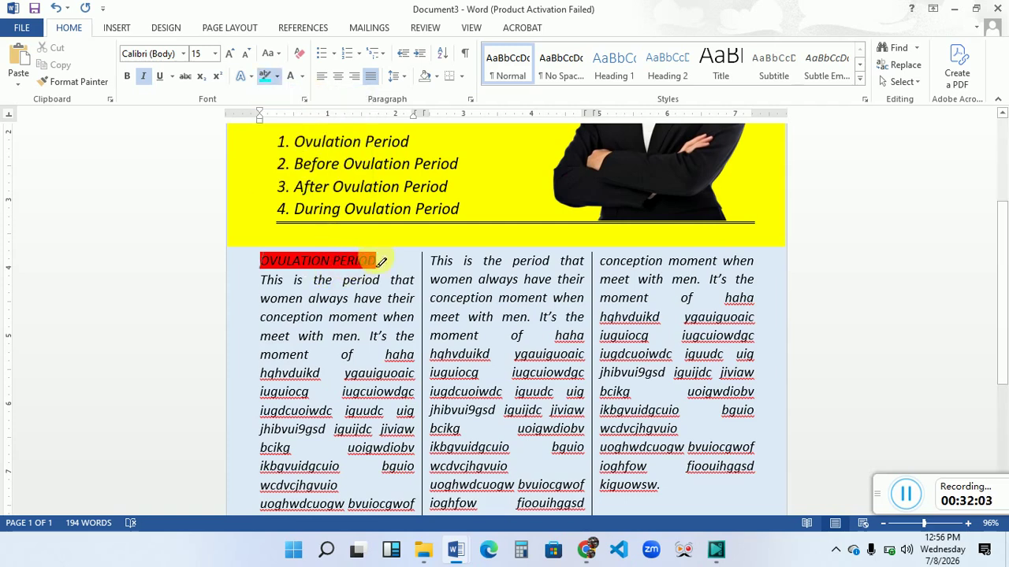
left_click_drag(381, 261, 262, 260)
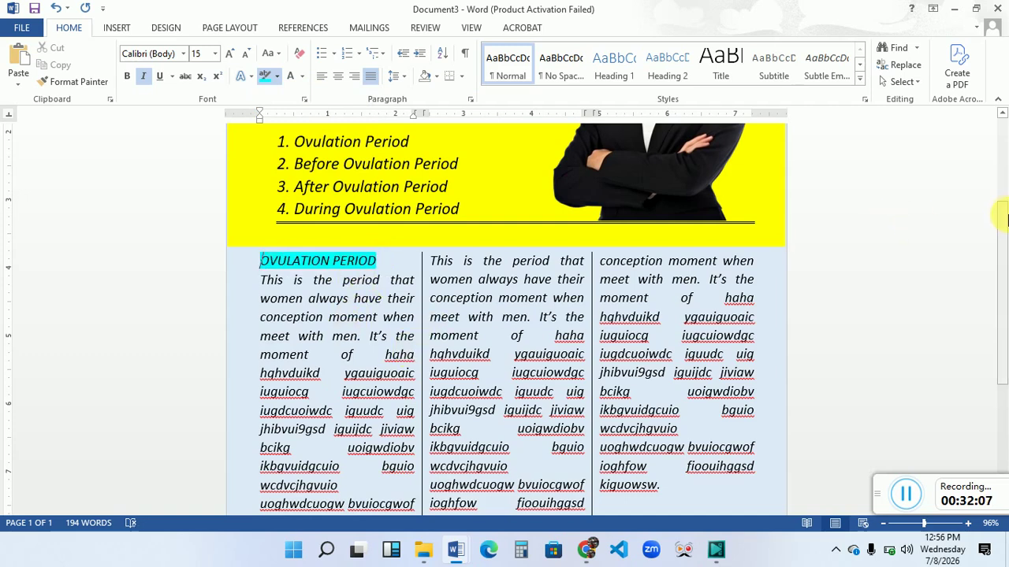
left_click_drag(1007, 221, 1007, 335)
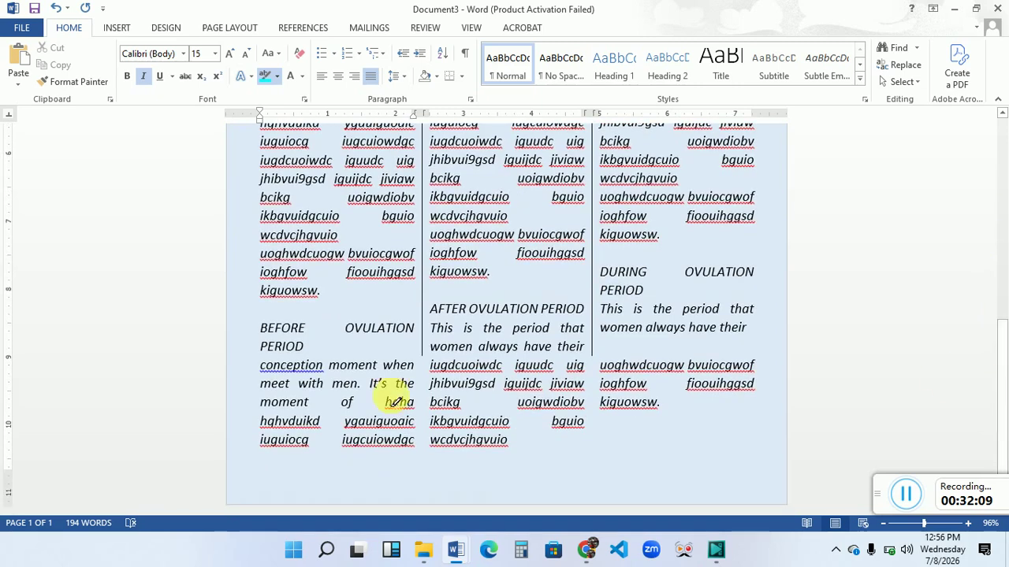
left_click_drag(304, 352, 262, 331)
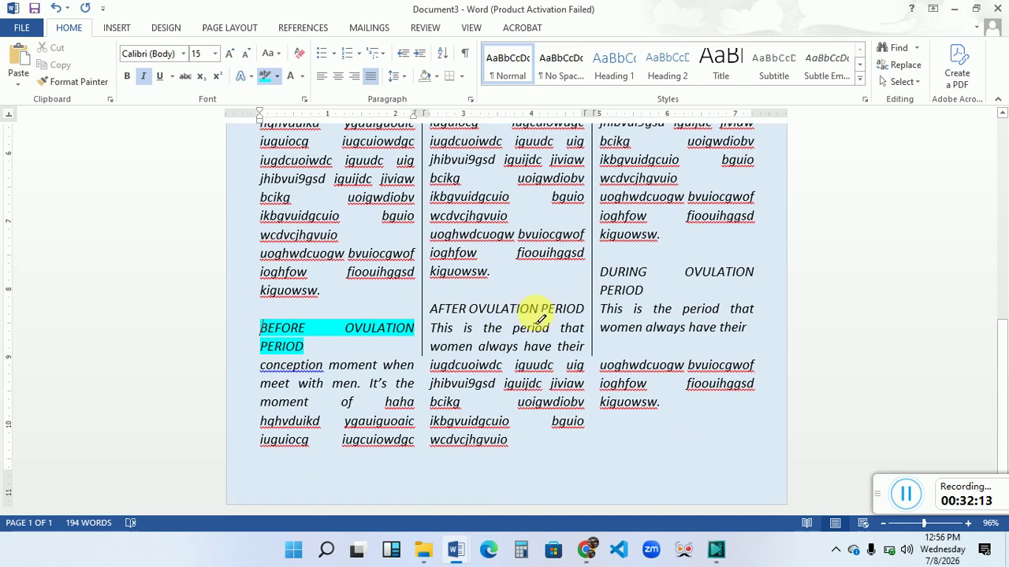
left_click_drag(582, 307, 438, 309)
left_click_drag(645, 291, 602, 273)
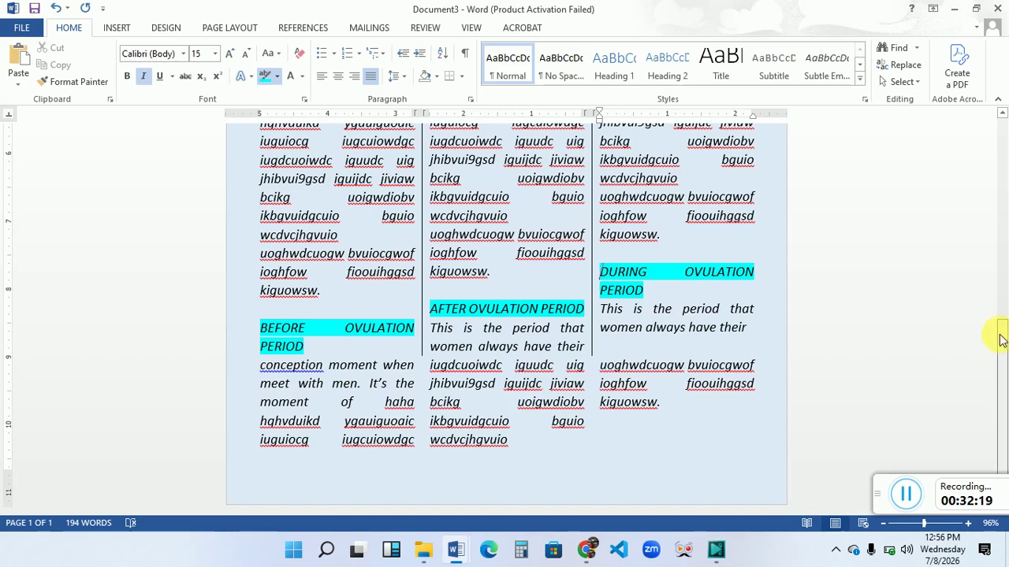
Left-align the DURING OVULATION PERIOD heading in the third column.
left_click_drag(1001, 339, 999, 387)
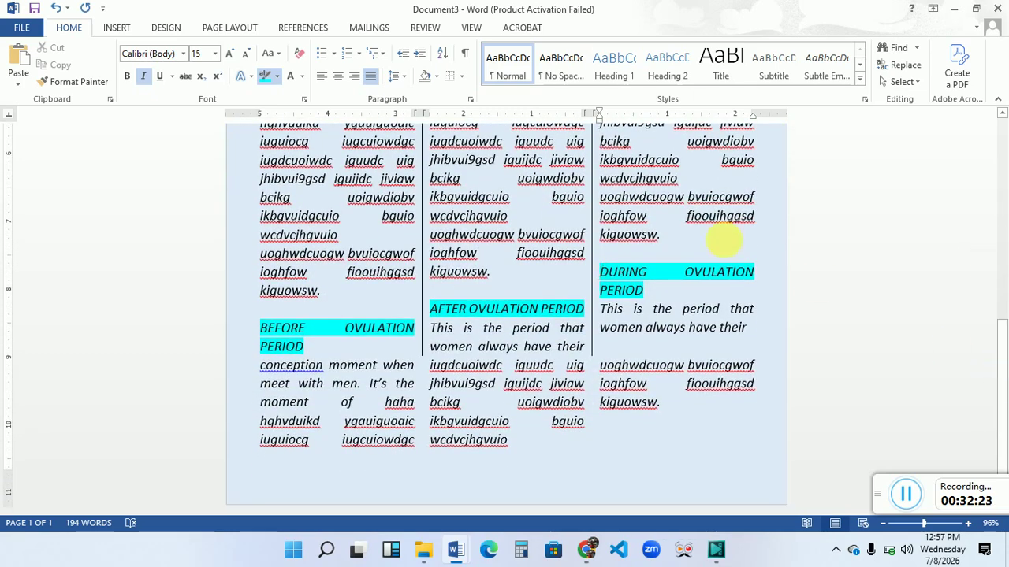
mouse_move(604, 272)
left_mouse_down()
mouse_move(640, 293)
mouse_move(613, 272)
left_mouse_up()
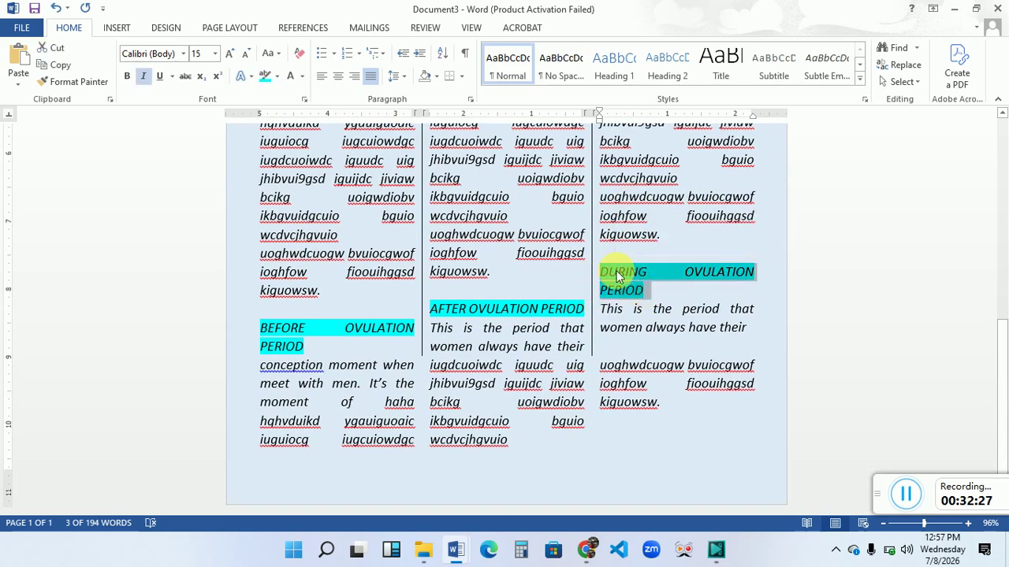
key("ctrl+l")
left_click(730, 310)
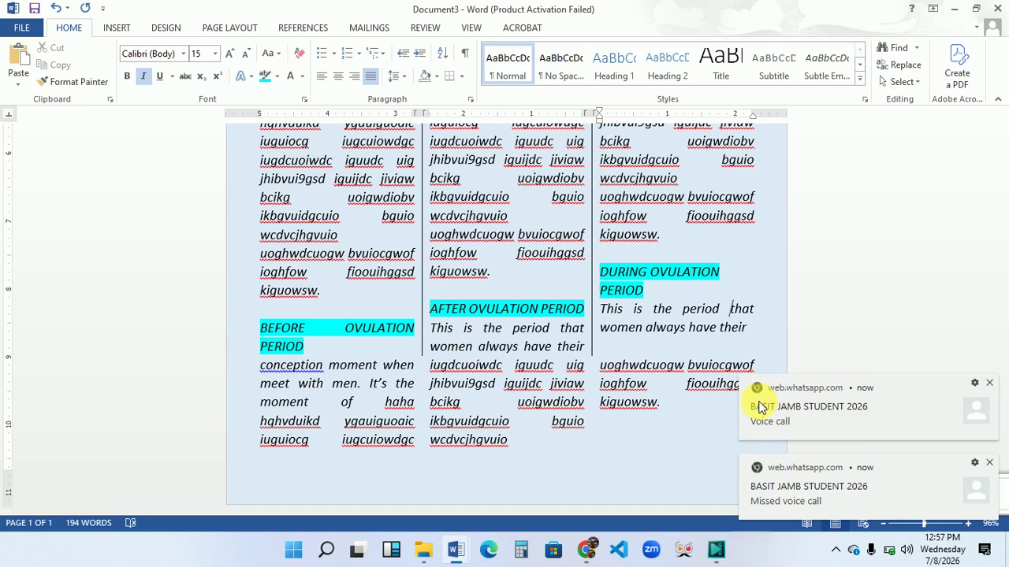
Dismiss the voice call notifications and close the low battery warning.
left_click(990, 384)
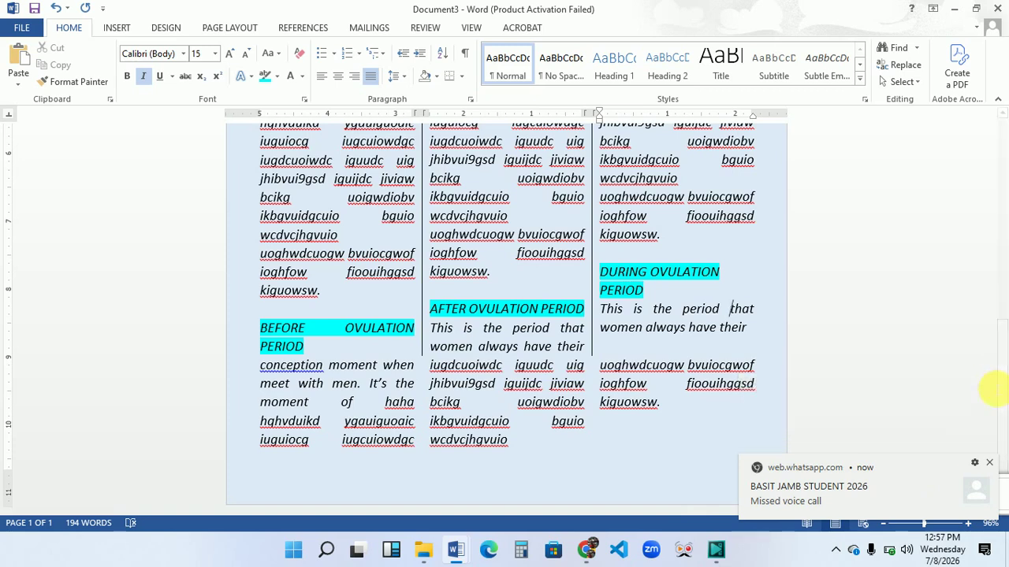
left_click(989, 464)
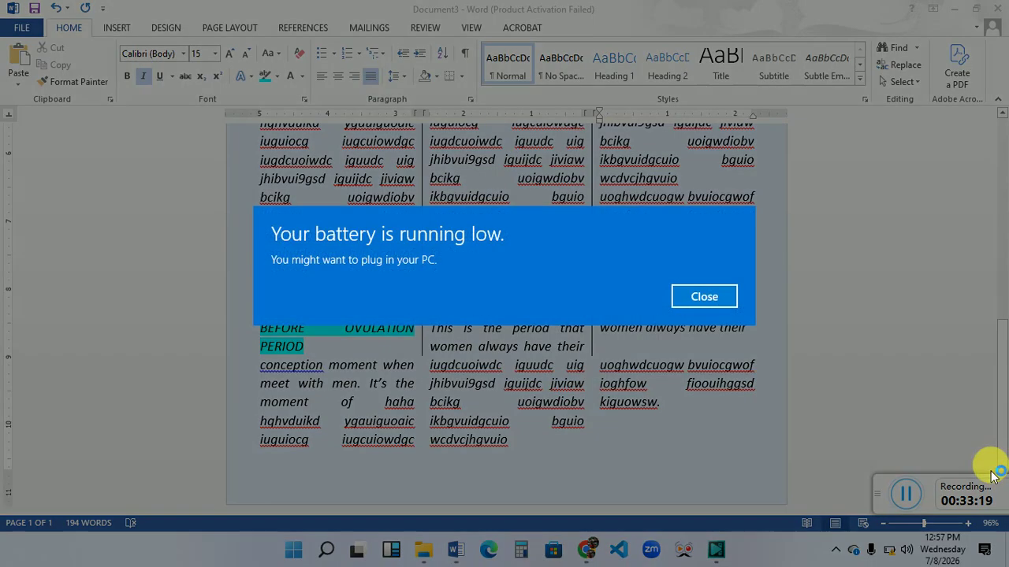
left_click(705, 298)
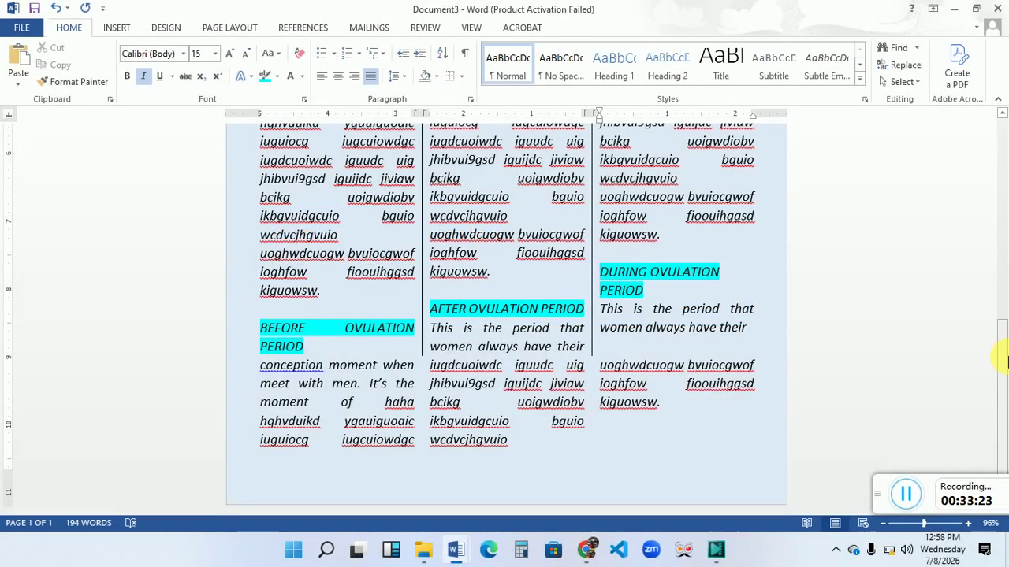
Move the woman's picture in the yellow header leftward, closer to the subtitle text.
scroll(998, 244, "up", 2)
left_click_drag(997, 245, 976, 129)
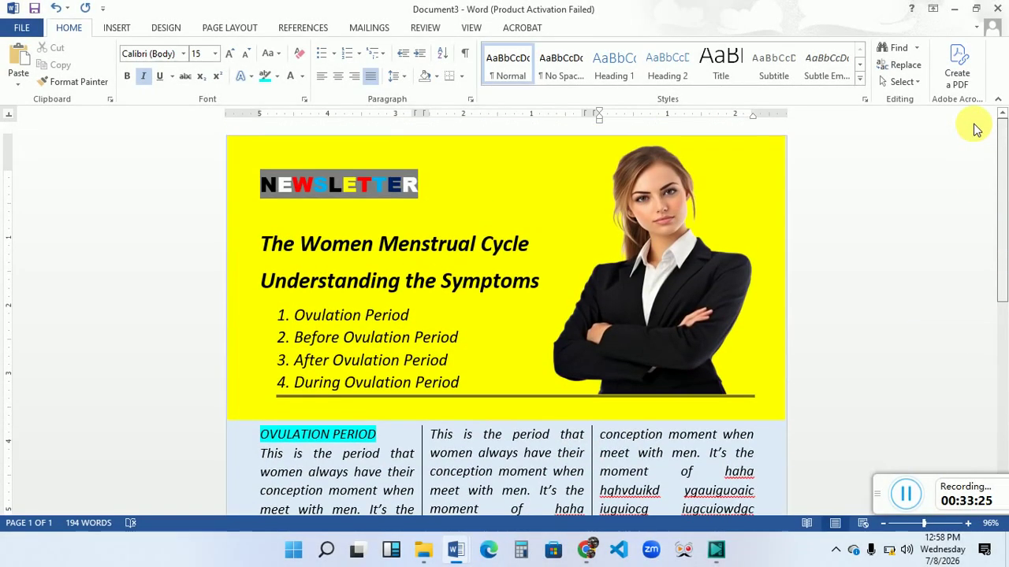
scroll(973, 163, "down", 1)
scroll(972, 186, "up", 1)
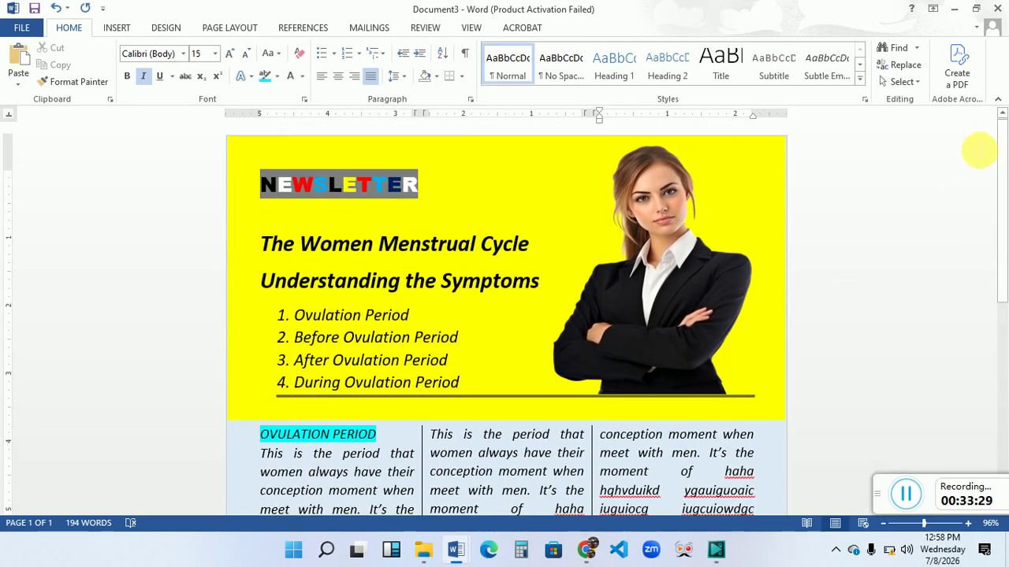
left_click(713, 291)
left_click_drag(698, 288, 668, 300)
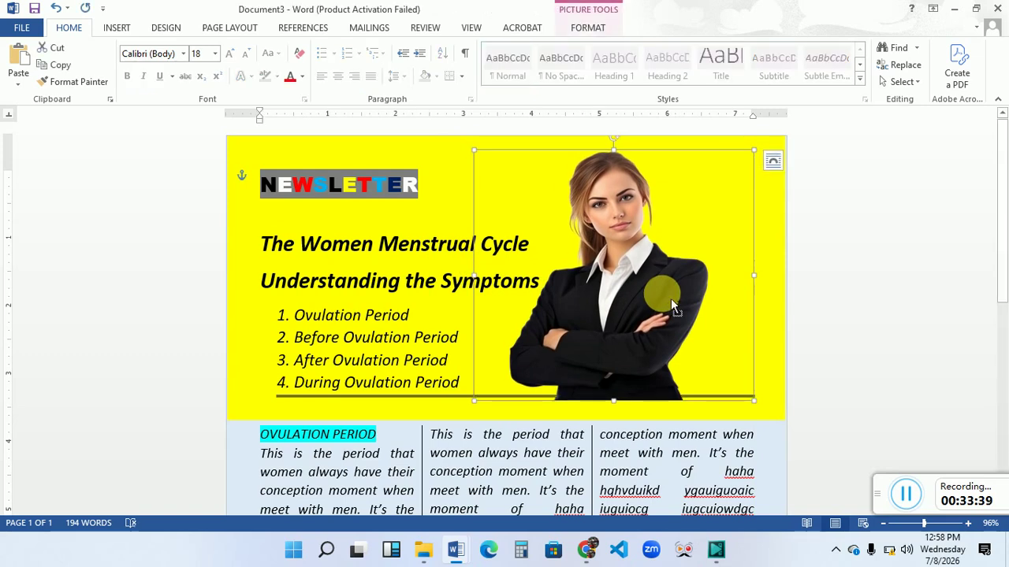
Paste a second copy of the woman's picture, shift it beside the first, and delete it again.
key("ctrl+v")
left_click_drag(670, 299, 733, 282)
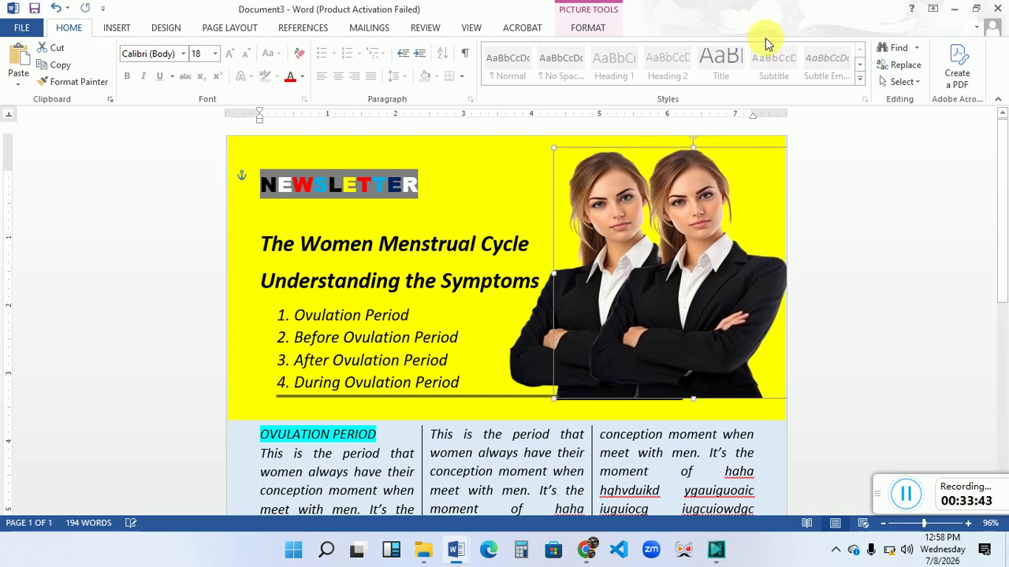
left_click(617, 26)
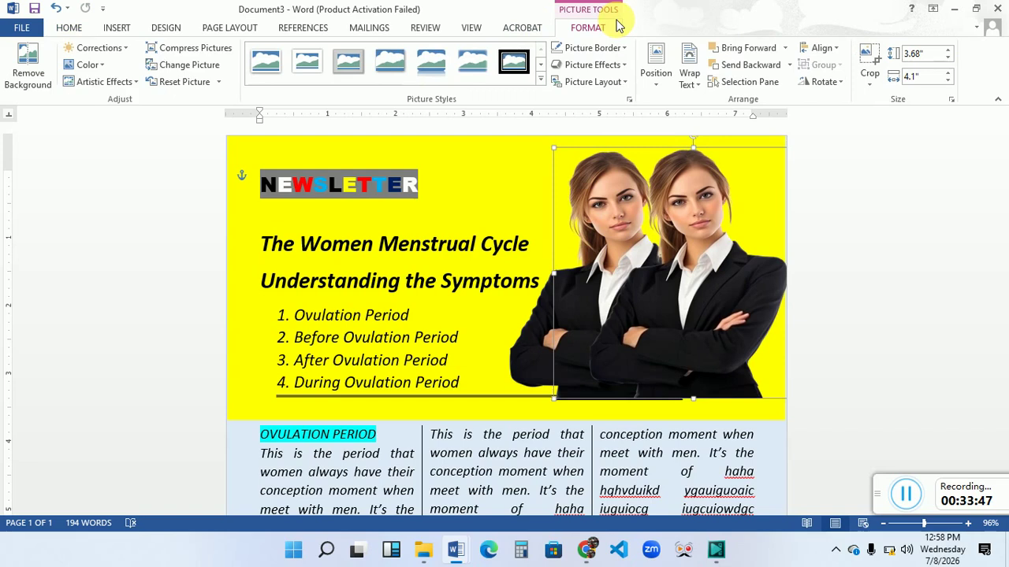
key("Delete")
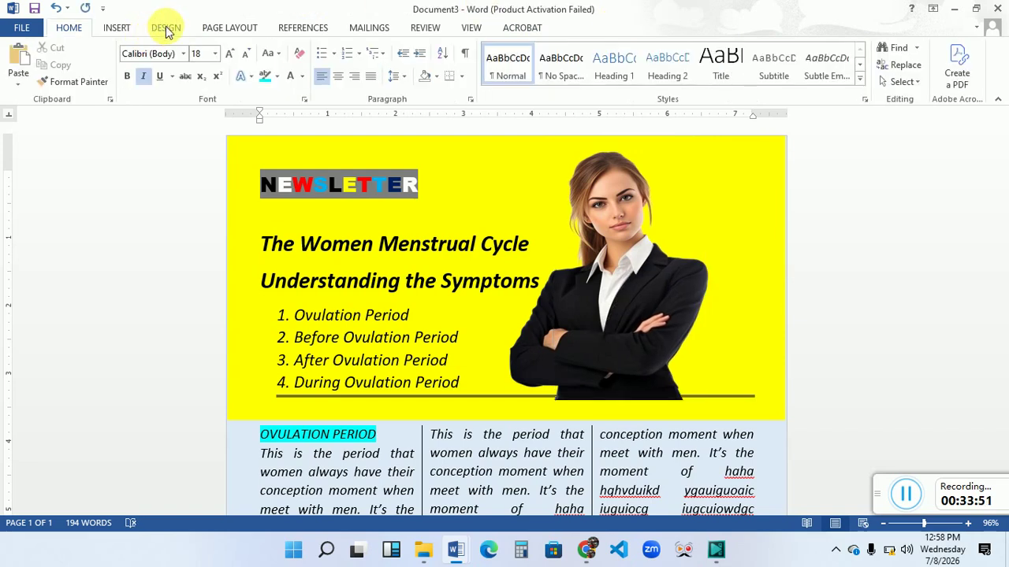
Center the NEWSLETTER title and move the woman's picture right and slightly up so that it clears the title.
left_click(126, 30)
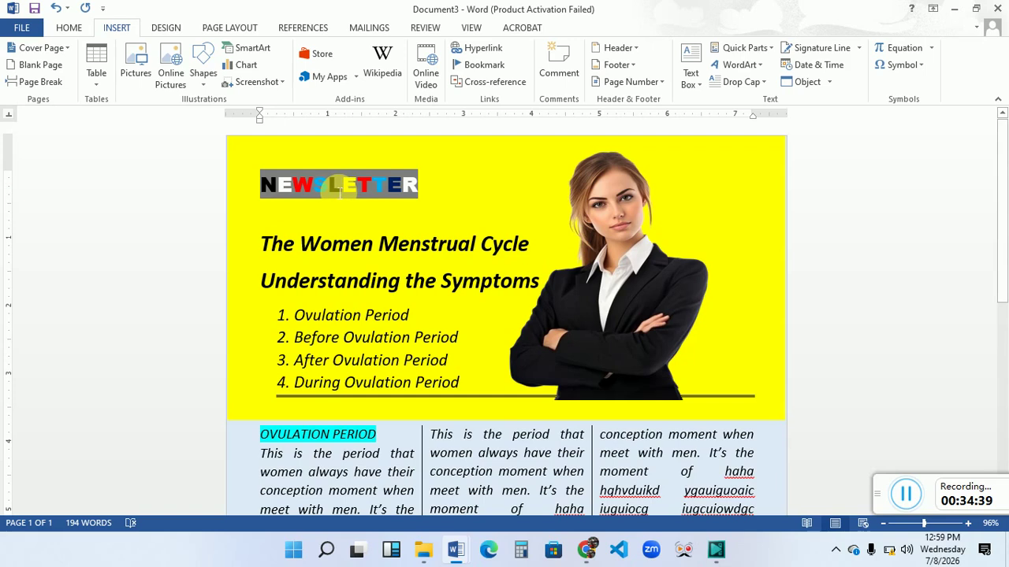
key("ctrl+e")
left_click(615, 267)
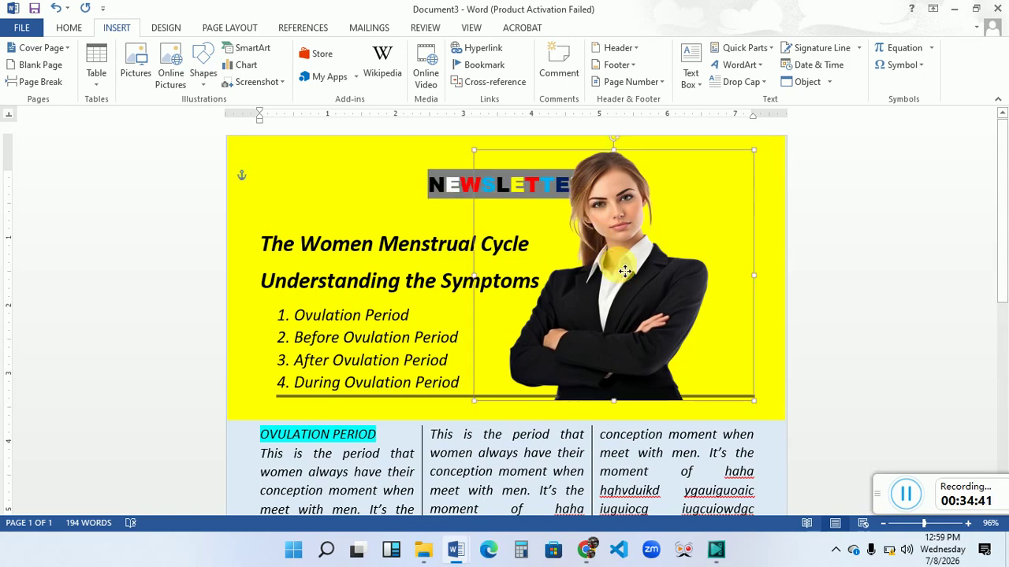
mouse_move(646, 270)
left_mouse_down()
mouse_move(668, 272)
mouse_move(656, 241)
mouse_move(651, 254)
left_mouse_up()
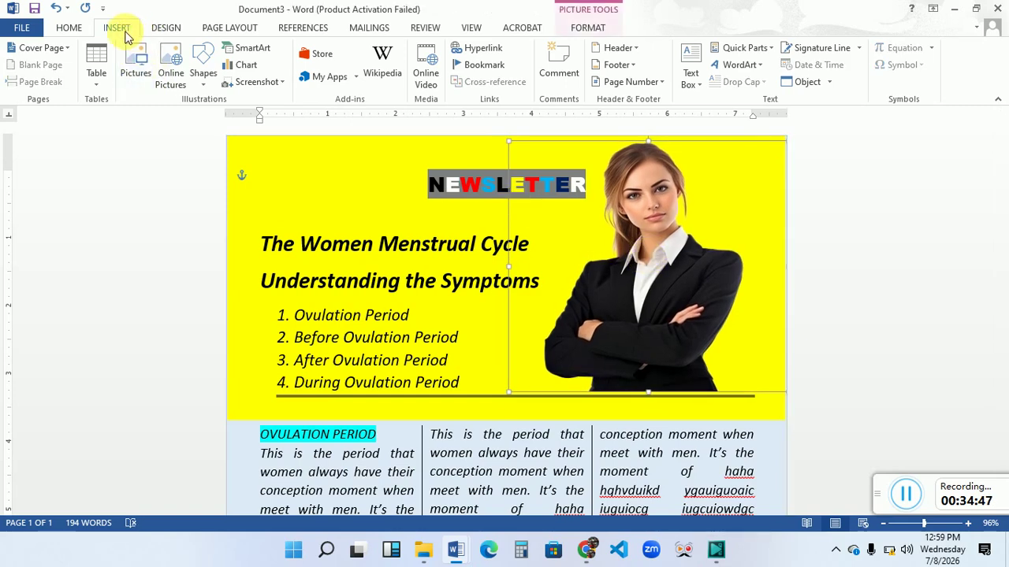
Insert the ai-generated-7875829_1280-removebg PNG picture from Downloads and set its text wrapping to In Front of Text.
left_click(135, 67)
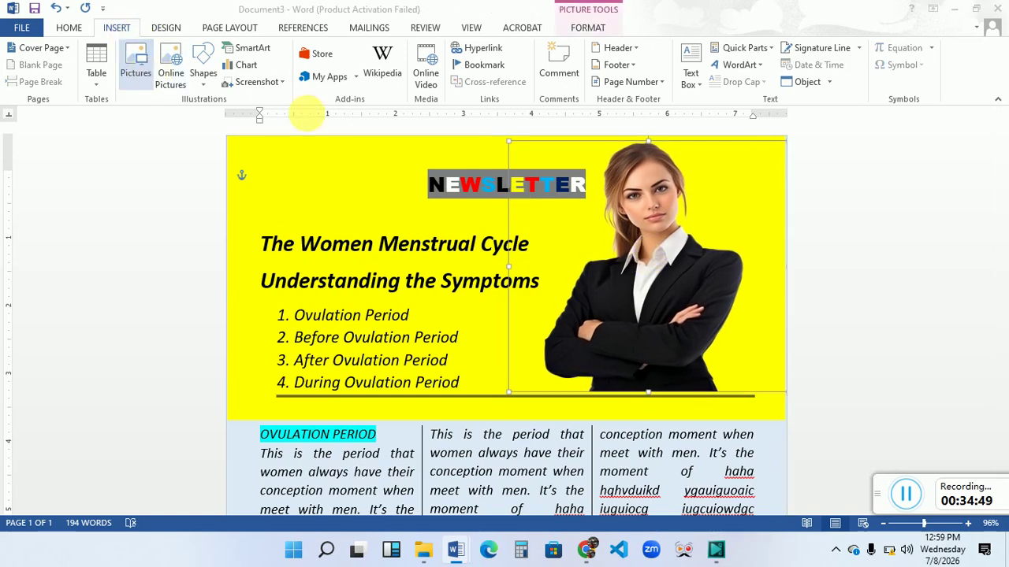
left_click(213, 141)
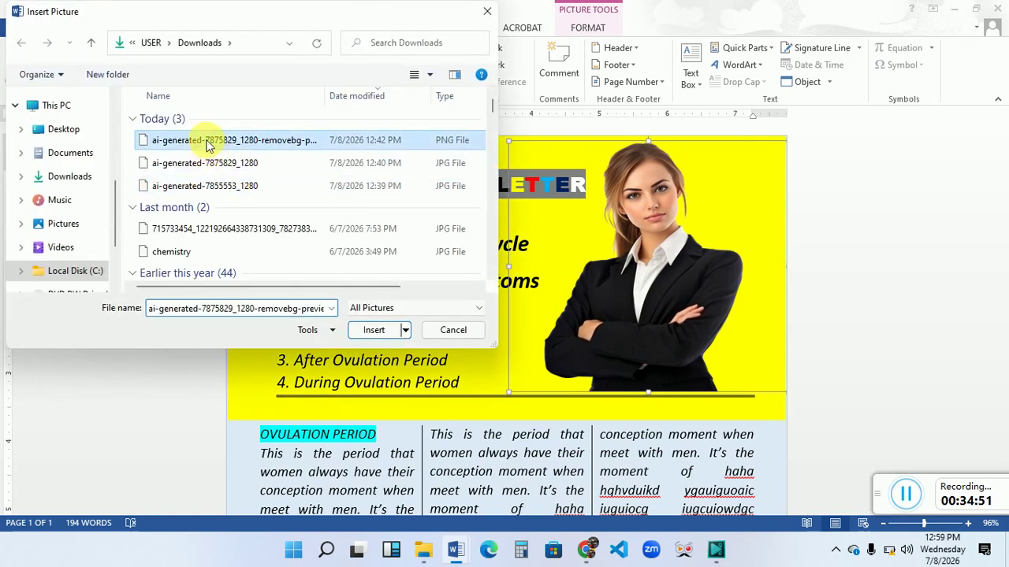
left_click(377, 333)
key("ctrl+v")
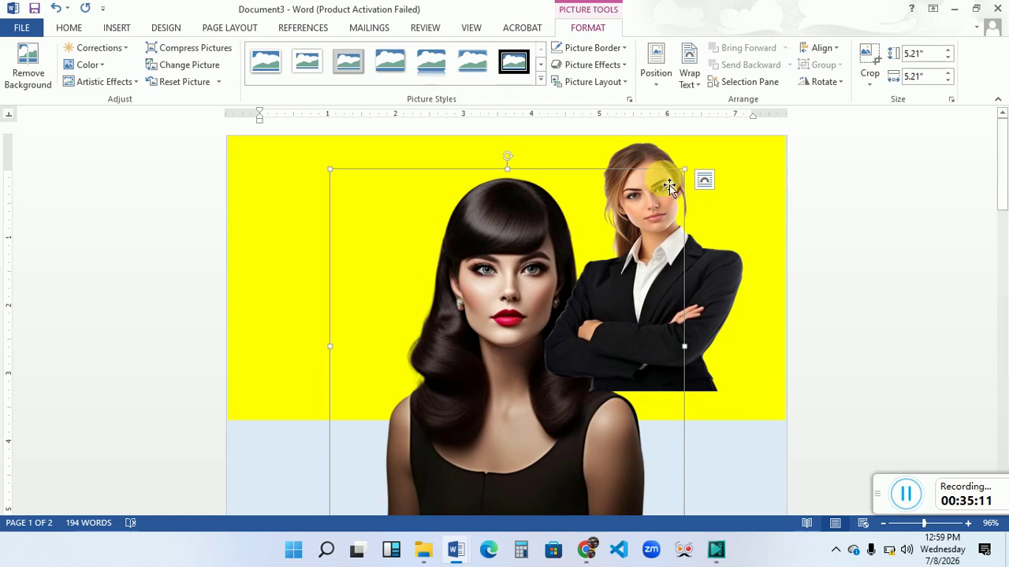
left_click(692, 89)
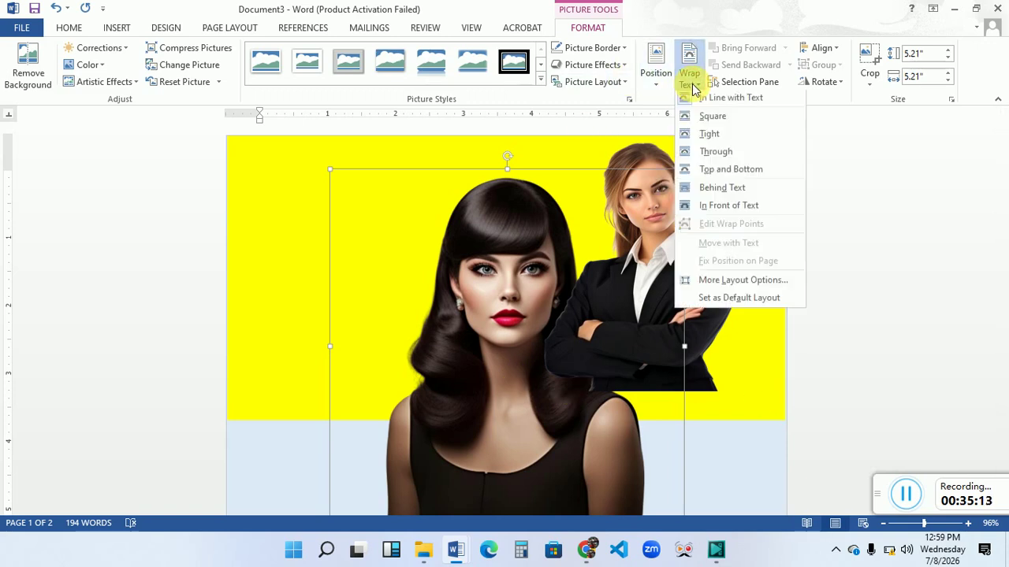
left_click(744, 212)
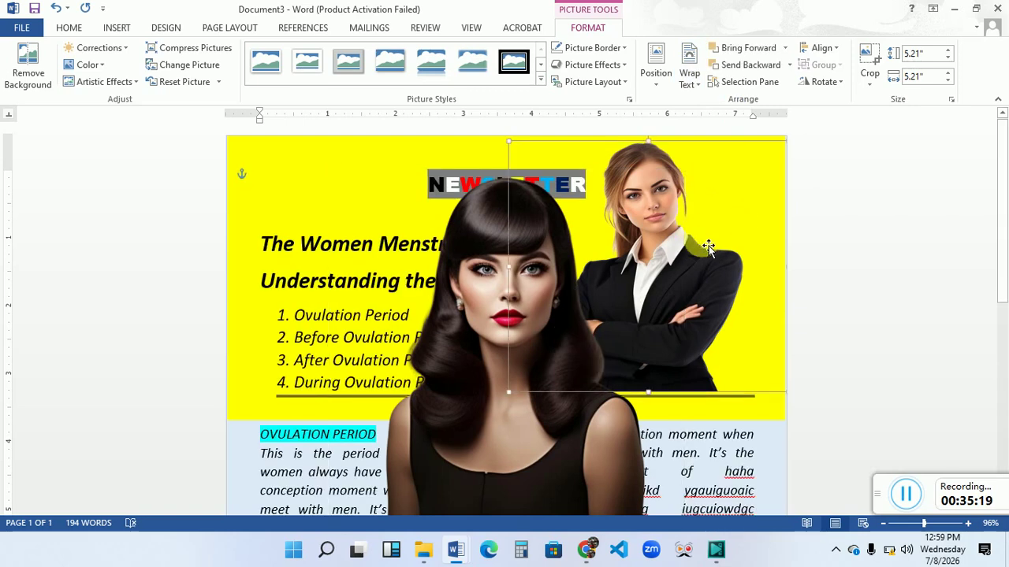
Shrink the dark-haired woman's picture to about 2.58" by 2.58" and place it over the first woman's picture in the yellow header.
left_click(547, 187)
left_click_drag(475, 364, 422, 339)
left_click_drag(473, 280, 407, 265)
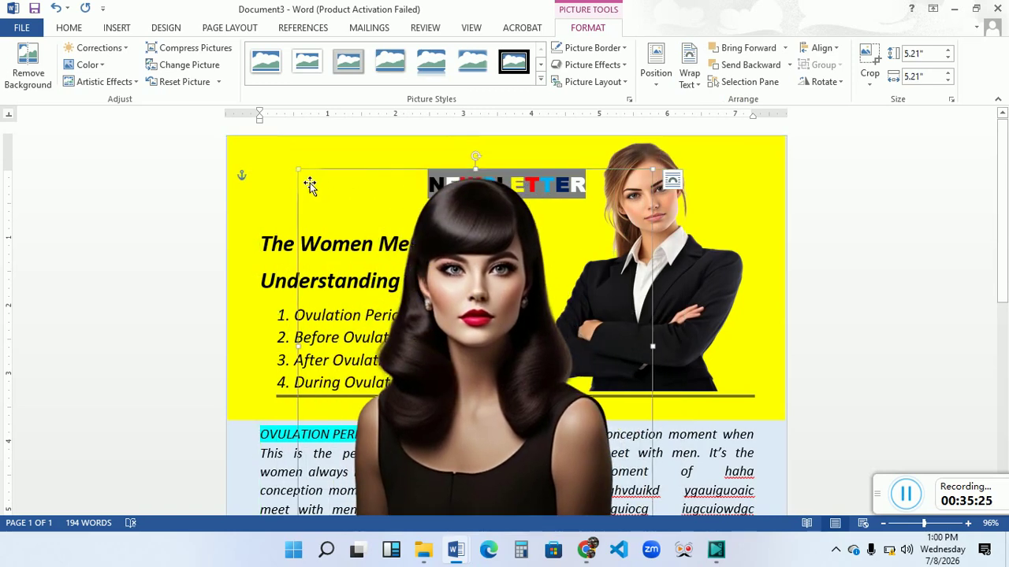
left_click_drag(298, 168, 477, 347)
left_click_drag(559, 418, 669, 239)
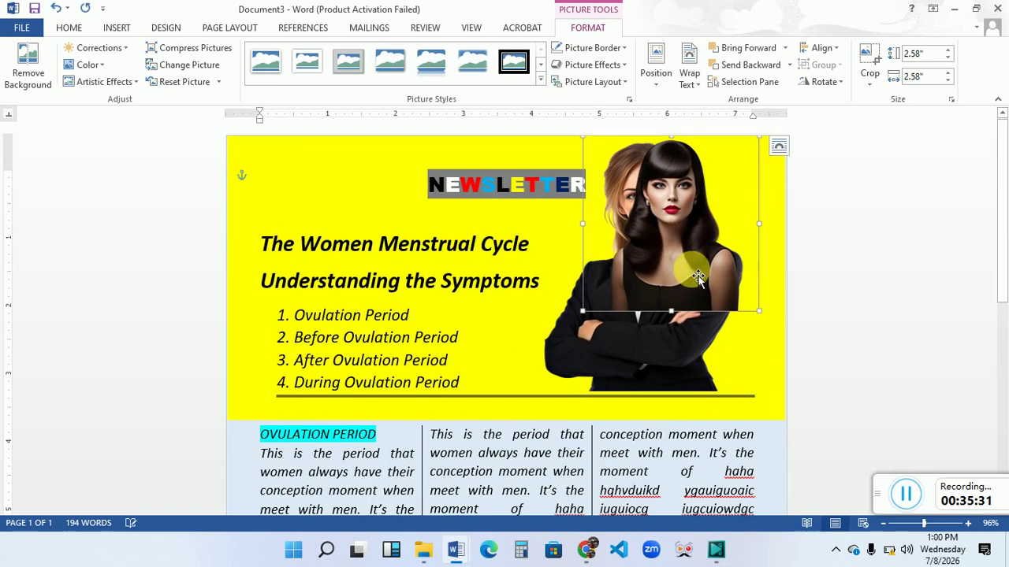
Enlarge the dark-haired woman's picture to about 3.71" by 3.71" and send it behind the first woman's picture.
left_click_drag(761, 313, 786, 388)
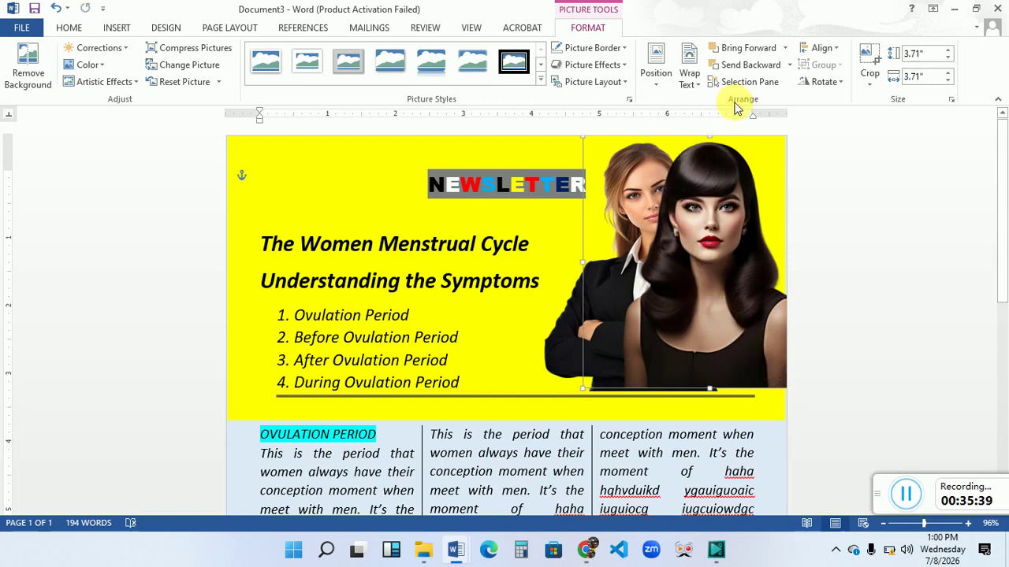
left_click(778, 68)
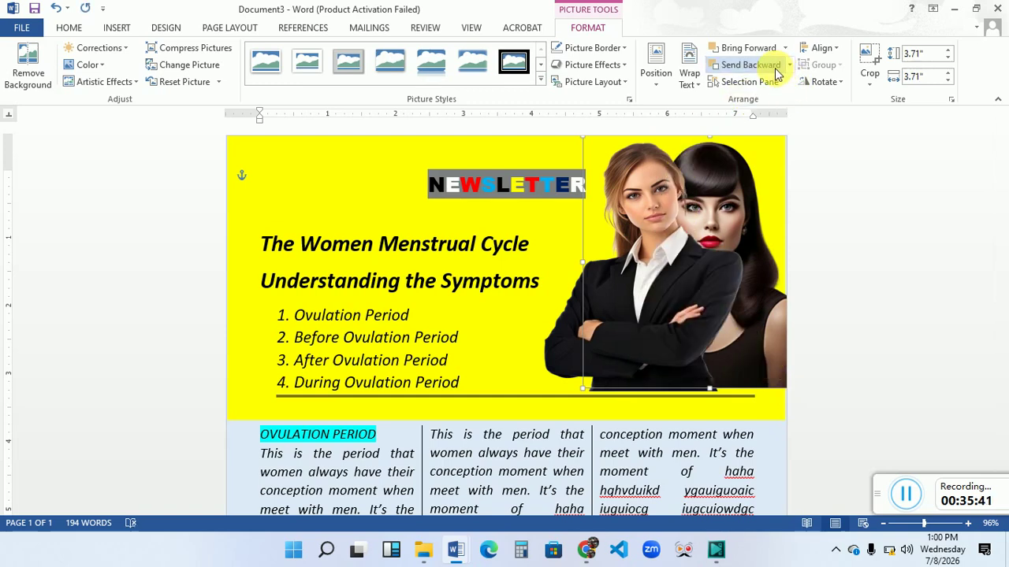
Shift the front woman's picture slightly left and down, and lower the dark-haired woman's picture slightly to align their bottom edges.
left_click_drag(741, 205, 722, 216)
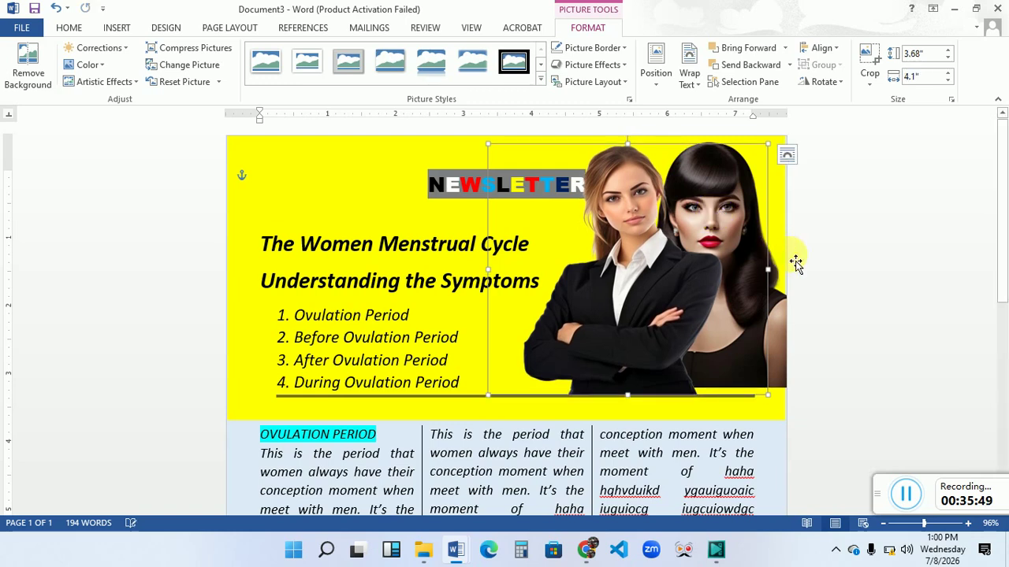
left_click(788, 336)
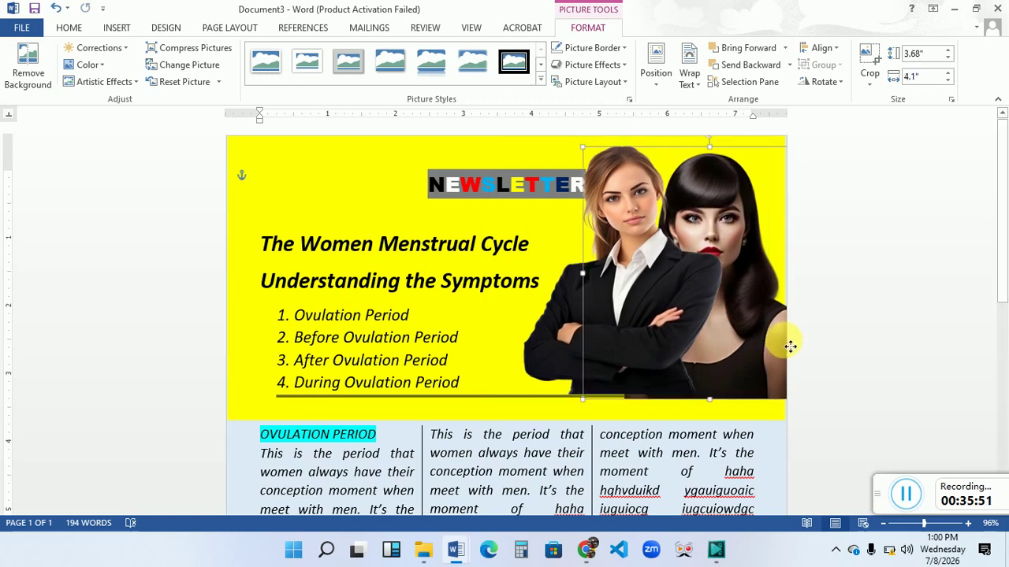
left_click_drag(791, 347, 795, 341)
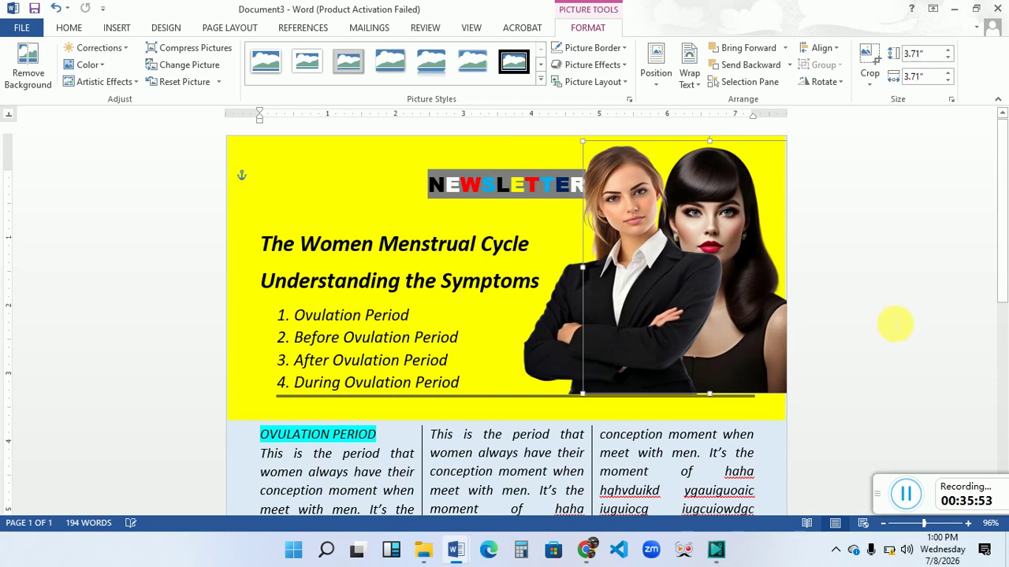
left_click(895, 323)
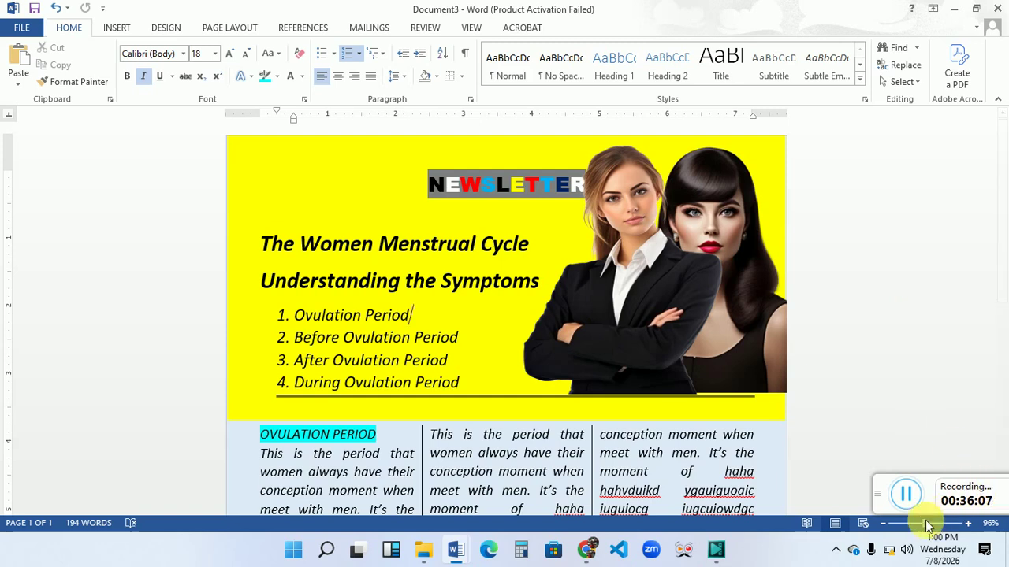
Draw a rectangle about 0.69" high and 8.16" wide across the bottom of the page, below the text columns.
left_click(927, 524)
left_click_drag(916, 522, 904, 526)
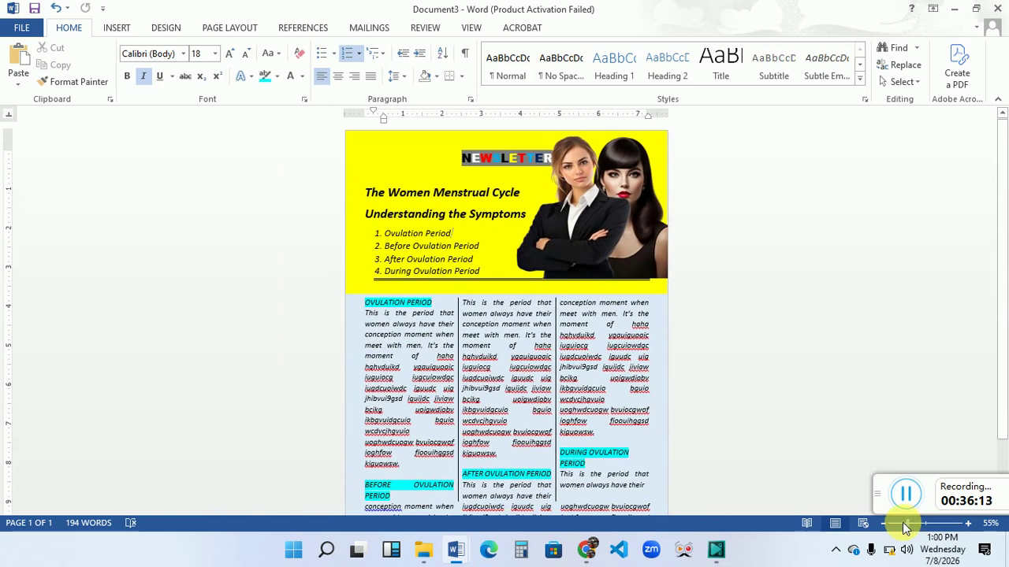
left_click(869, 393)
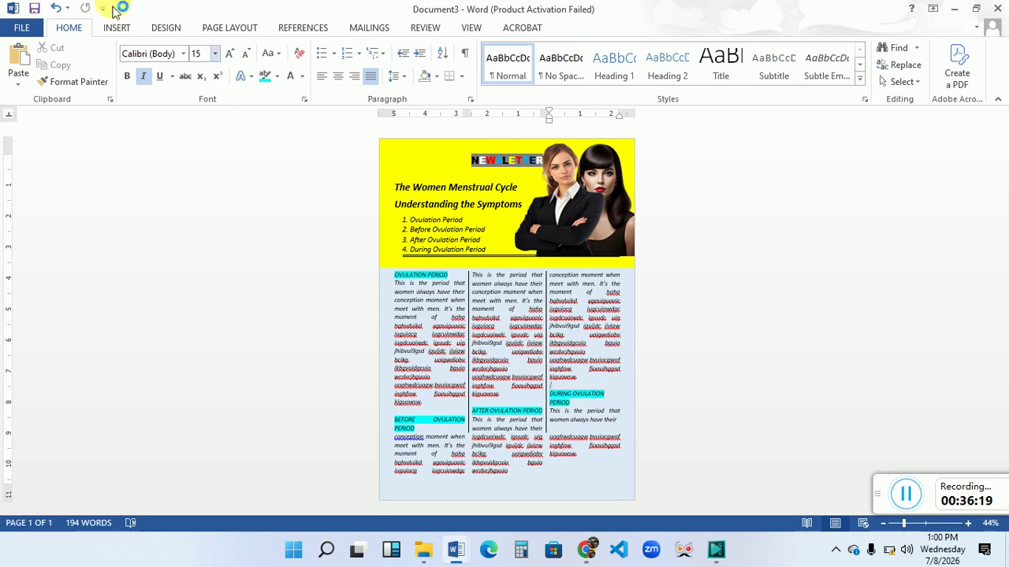
left_click(115, 30)
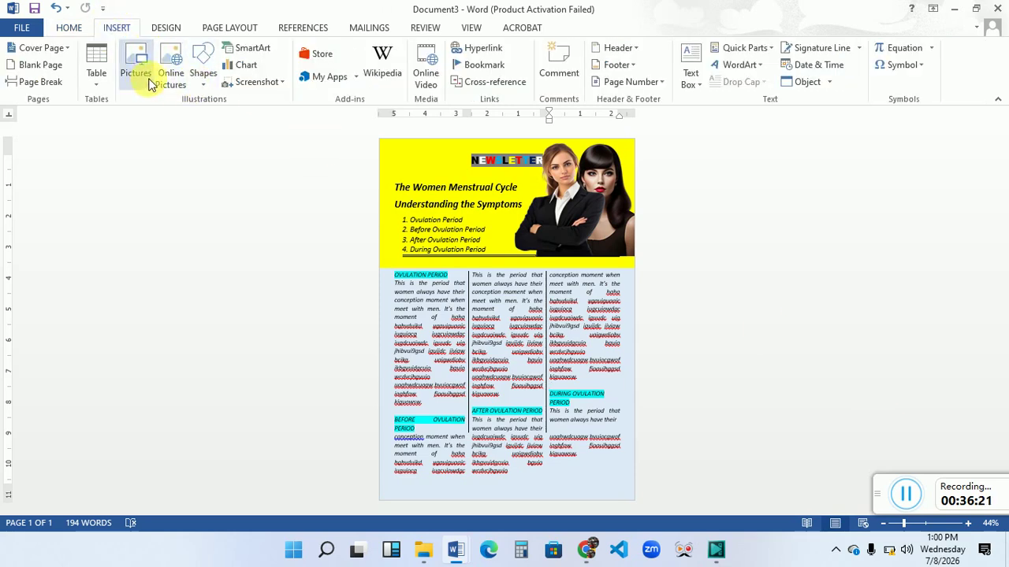
left_click(210, 84)
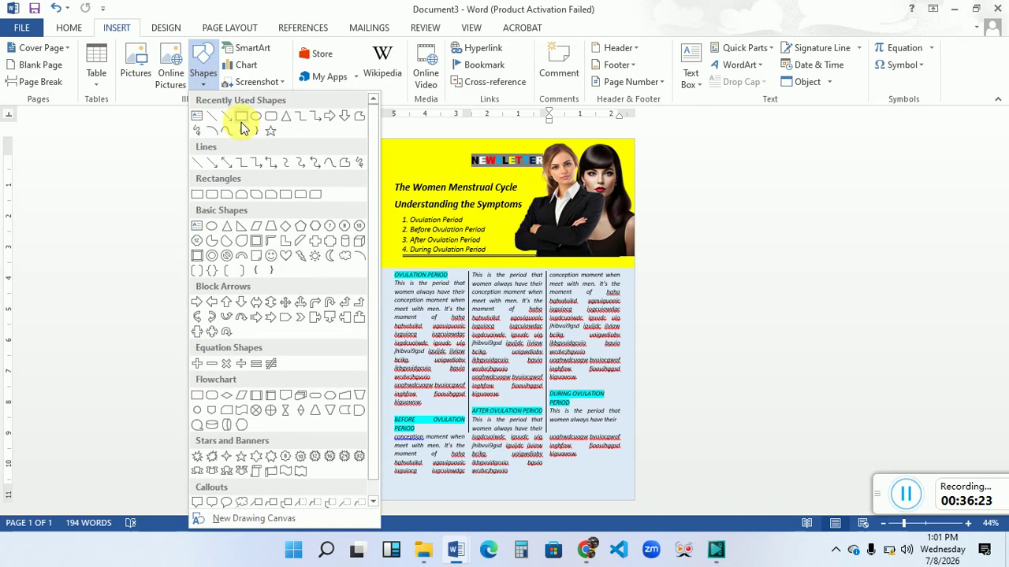
left_click(241, 124)
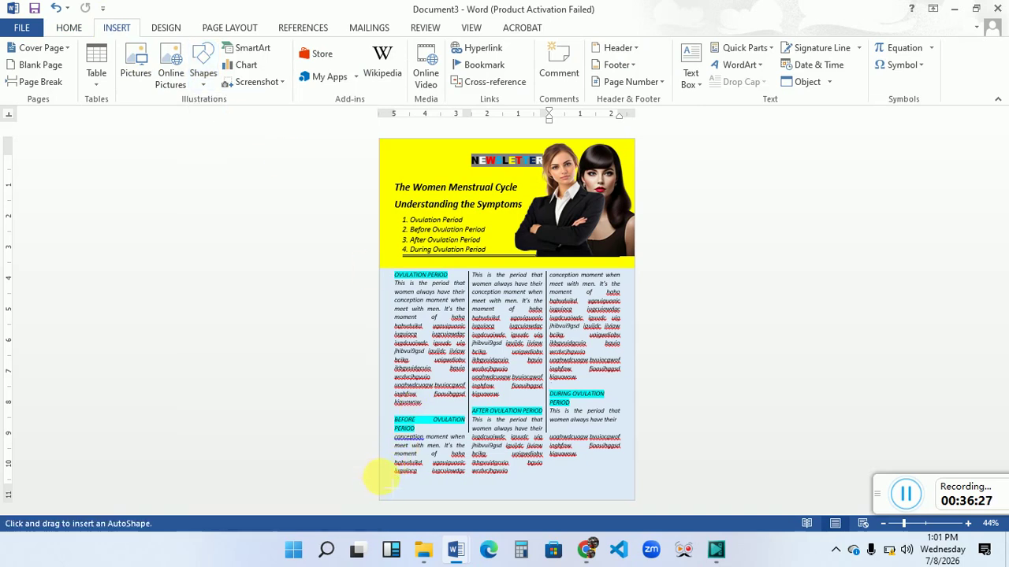
mouse_move(381, 477)
left_mouse_down()
mouse_move(534, 496)
mouse_move(608, 482)
mouse_move(634, 499)
left_mouse_up()
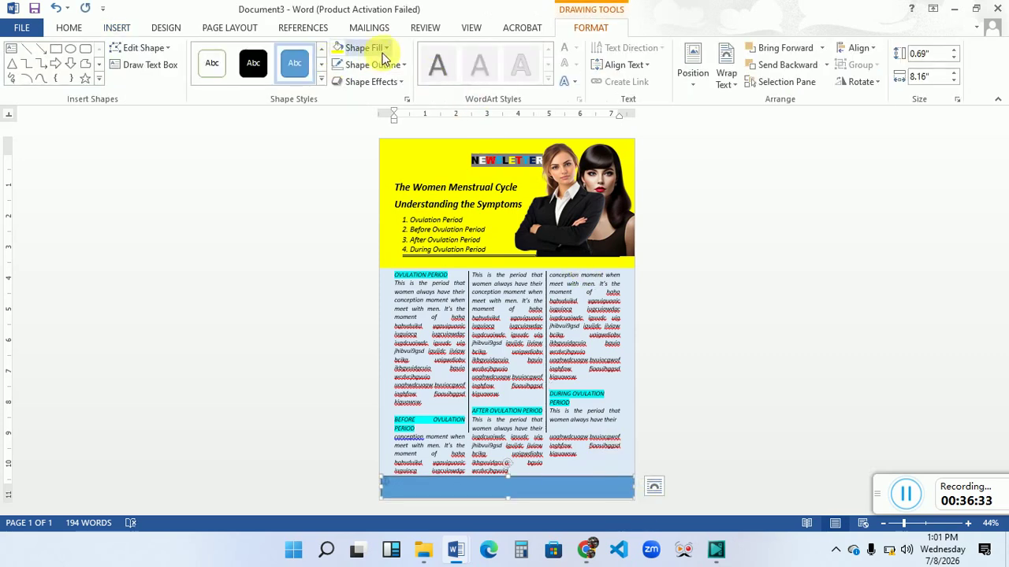
Fill the bottom rectangle with standard Dark Red and remove its outline.
left_click(384, 49)
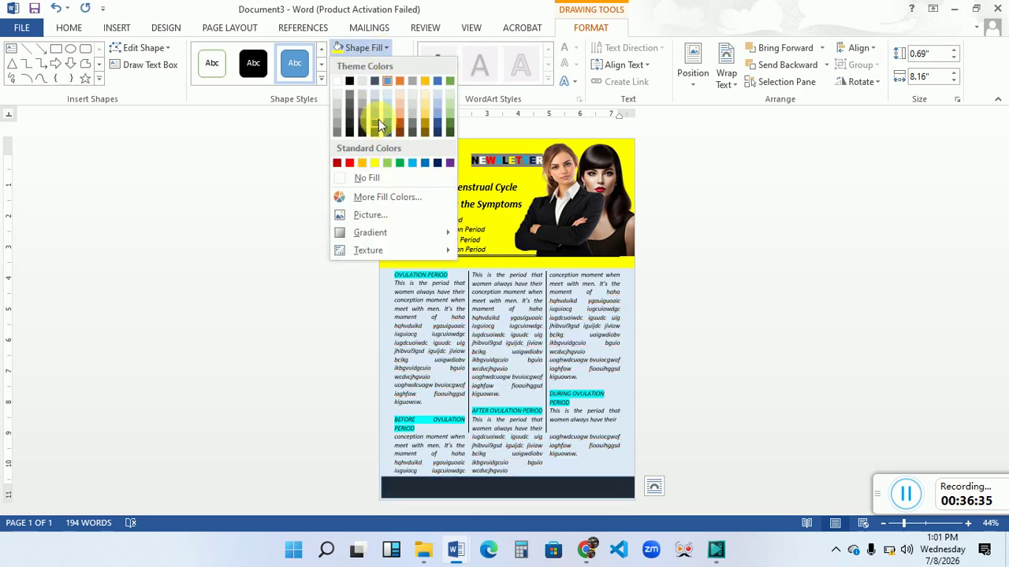
left_click(337, 164)
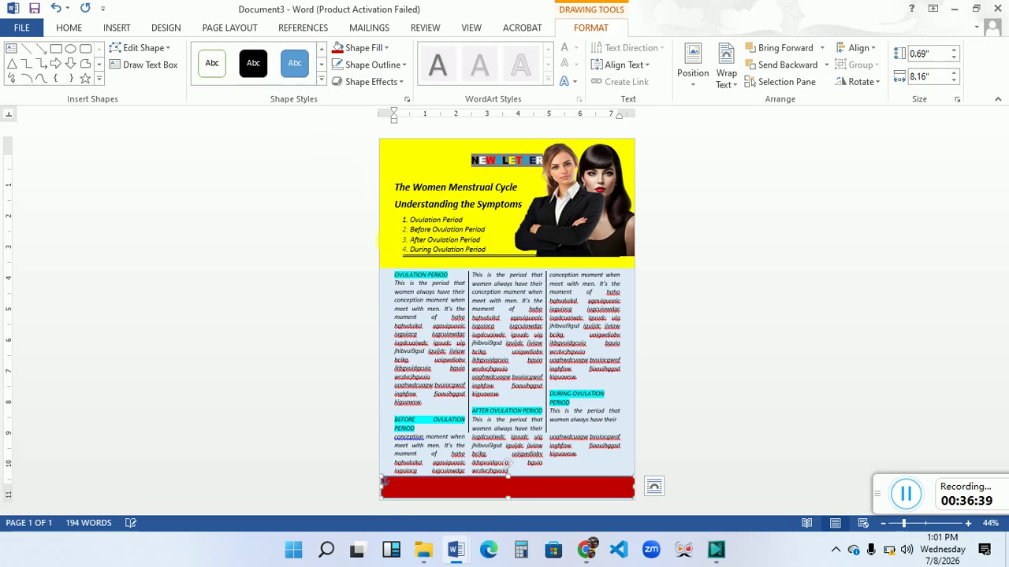
left_click(382, 69)
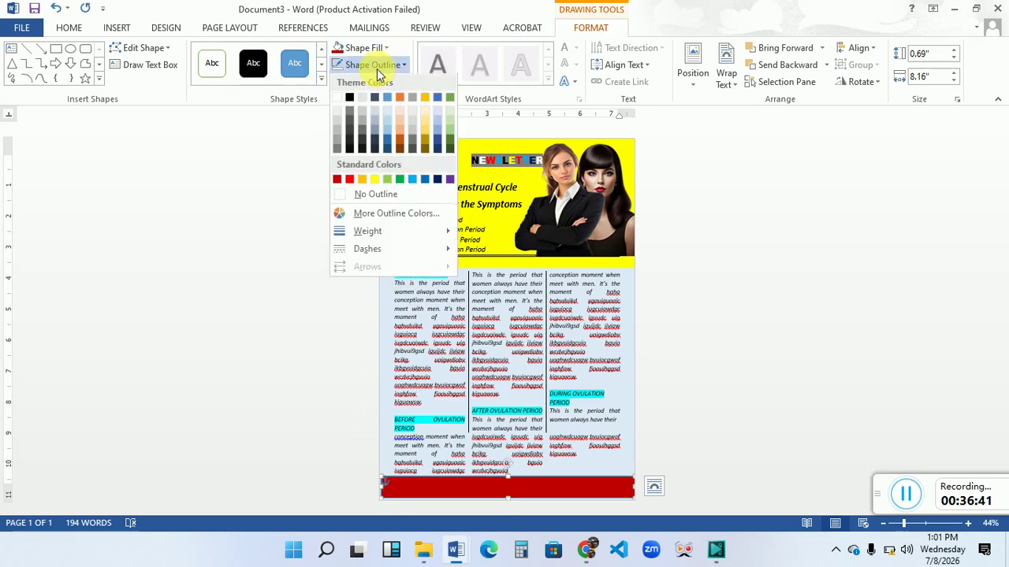
left_click(363, 197)
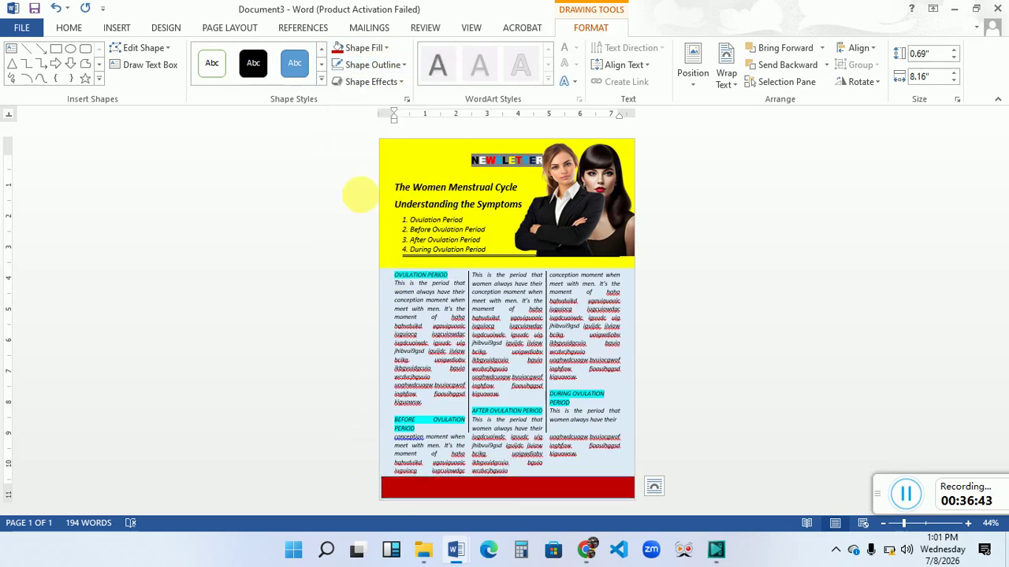
left_click(721, 294)
Extend the bottom rectangle to the page's left edge, making it about 8.23" wide.
left_click(424, 496)
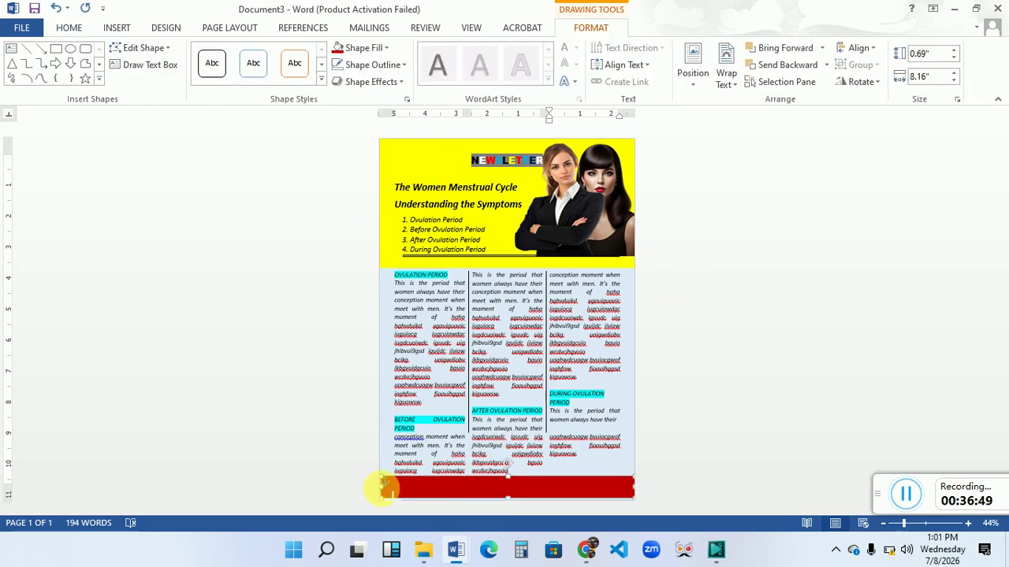
left_click_drag(388, 490, 381, 489)
left_click(326, 446)
left_click(836, 400)
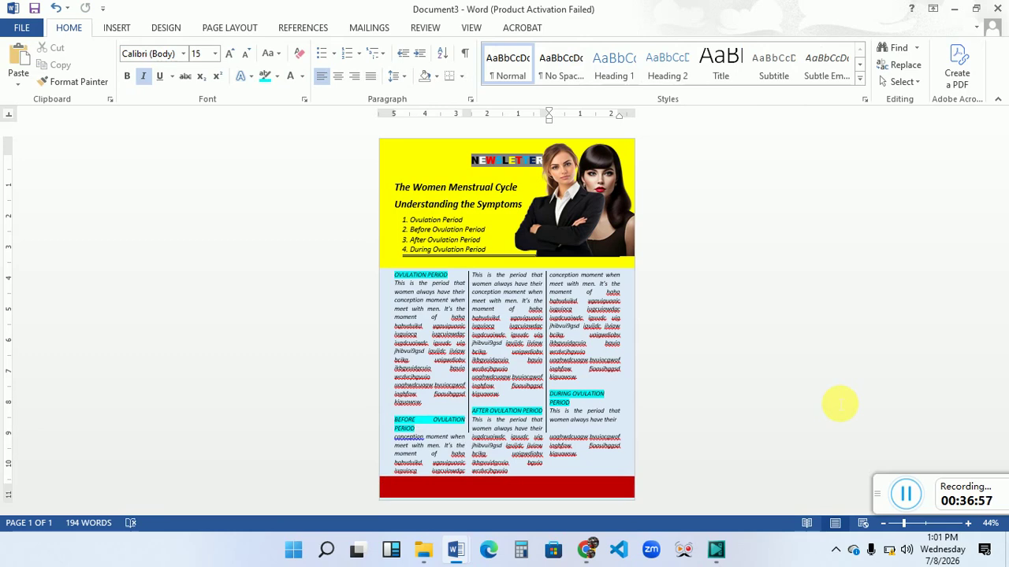
Change the bottom rectangle's fill to standard Dark Blue.
left_click(566, 489)
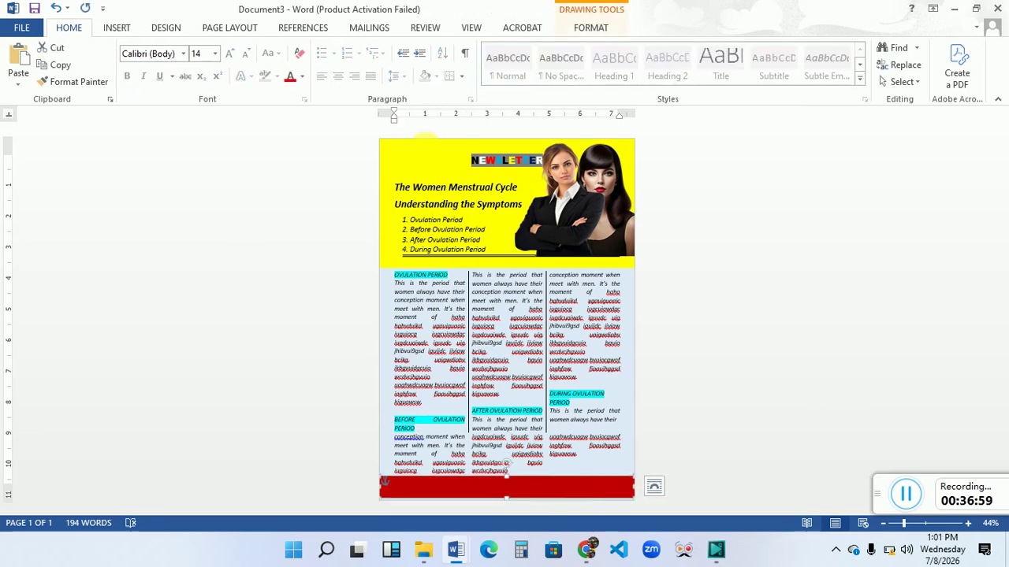
left_click(602, 22)
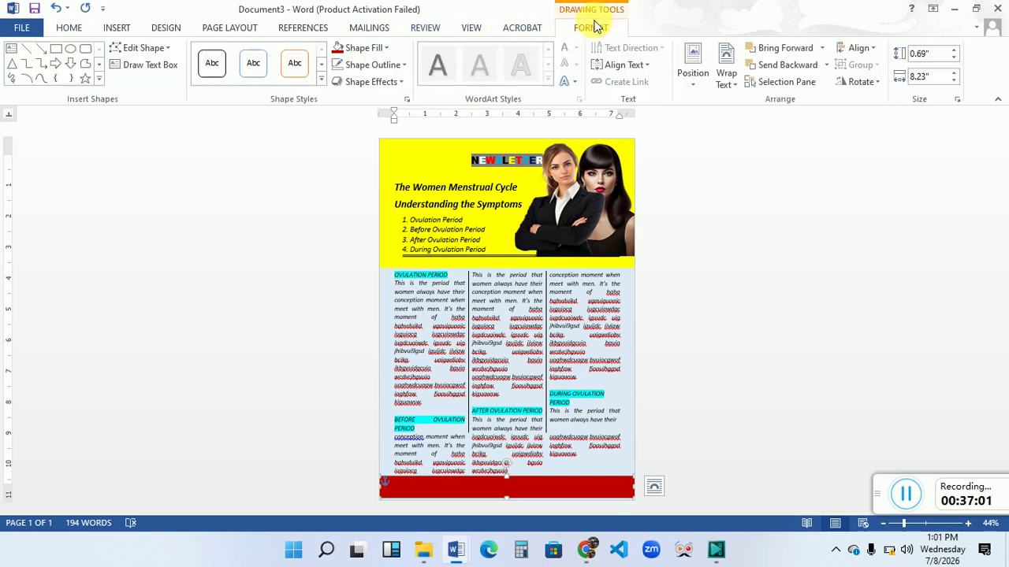
left_click(372, 50)
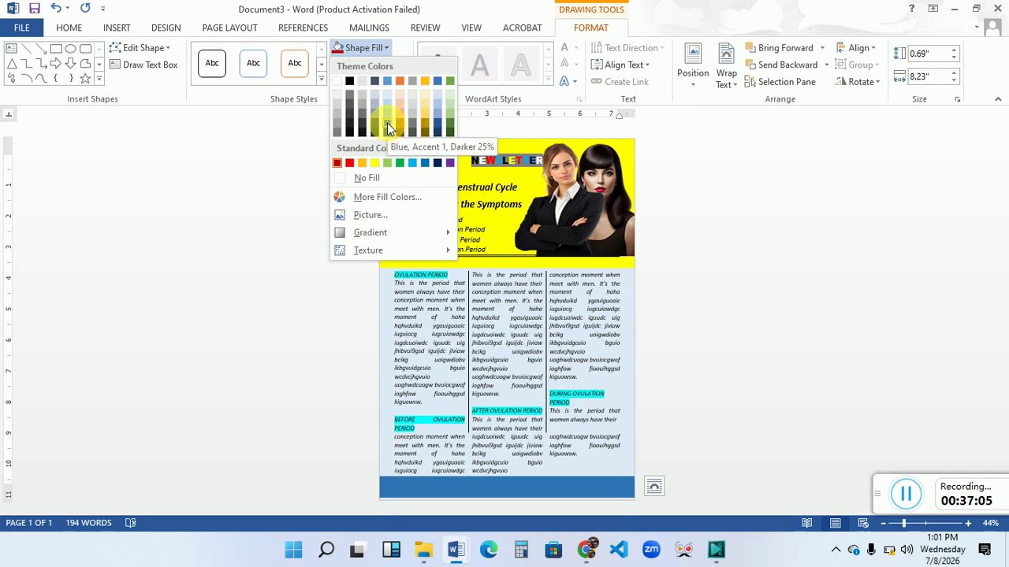
left_click(437, 161)
left_click(774, 302)
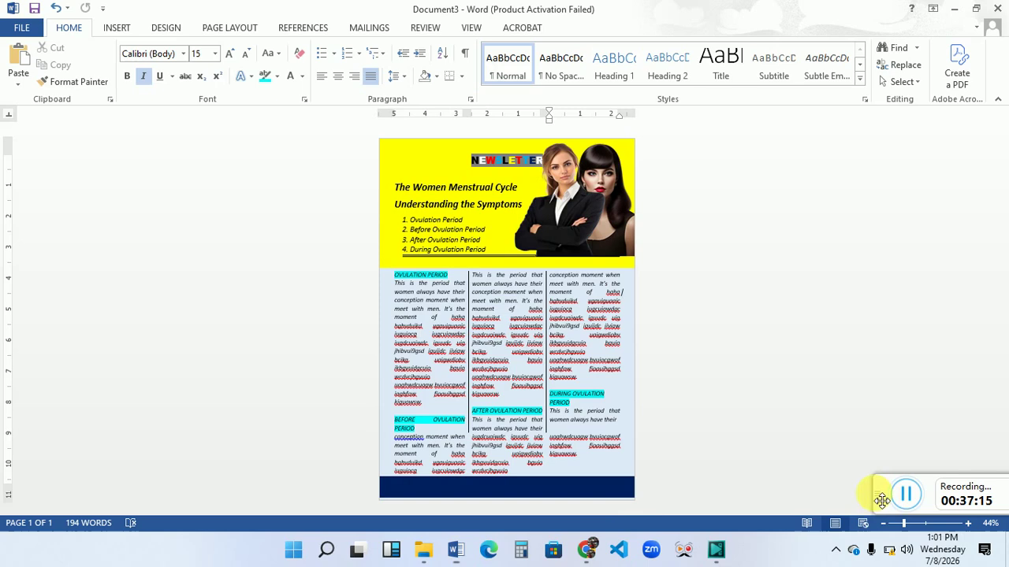
left_click_drag(881, 499, 692, 286)
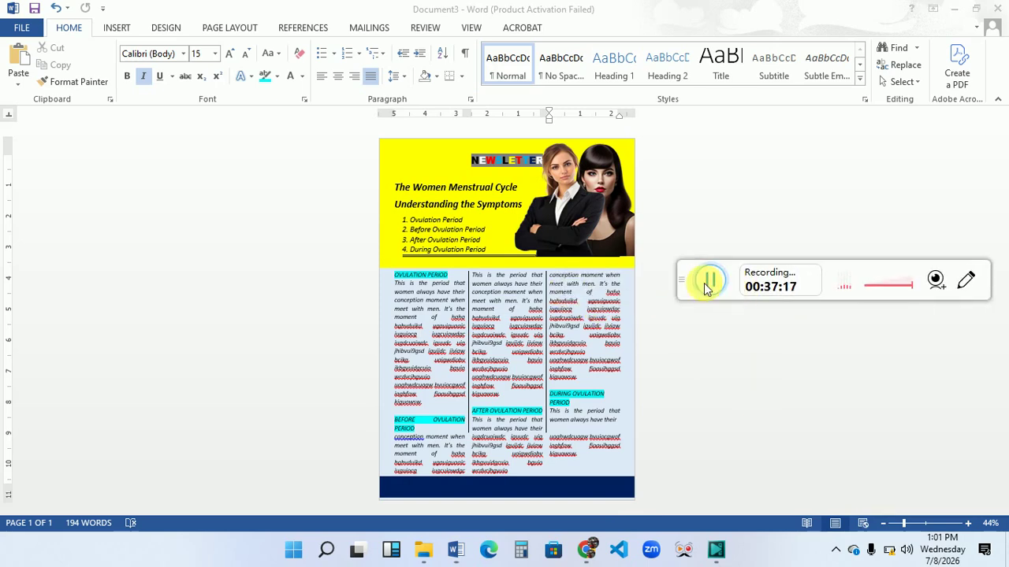